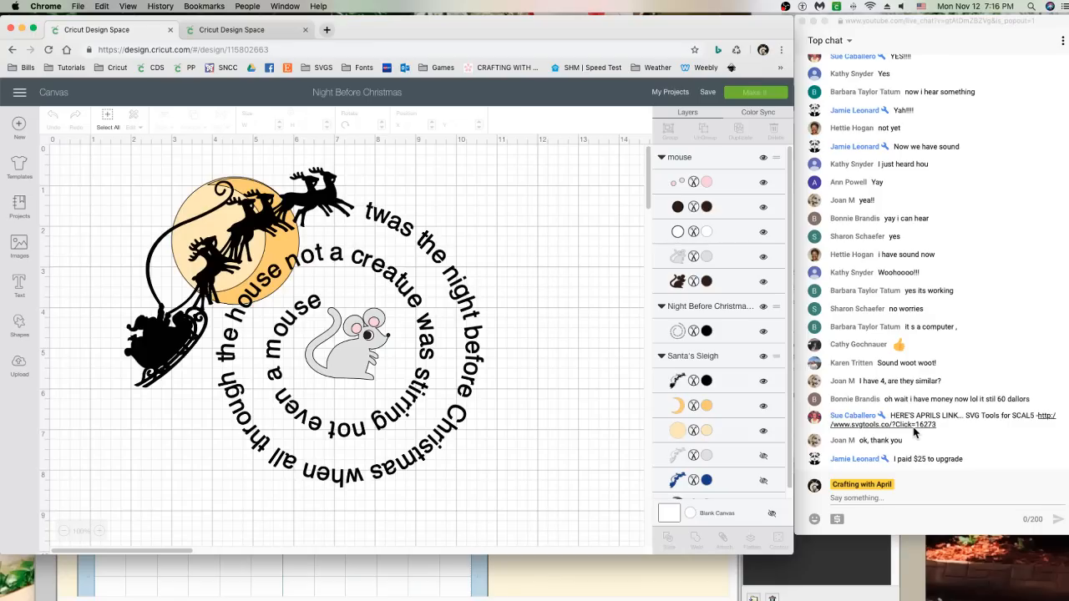
Move the circular text group up and right, and the mouse graphic toward the moon
{"action": "left_click", "coordinate": [906, 505]}
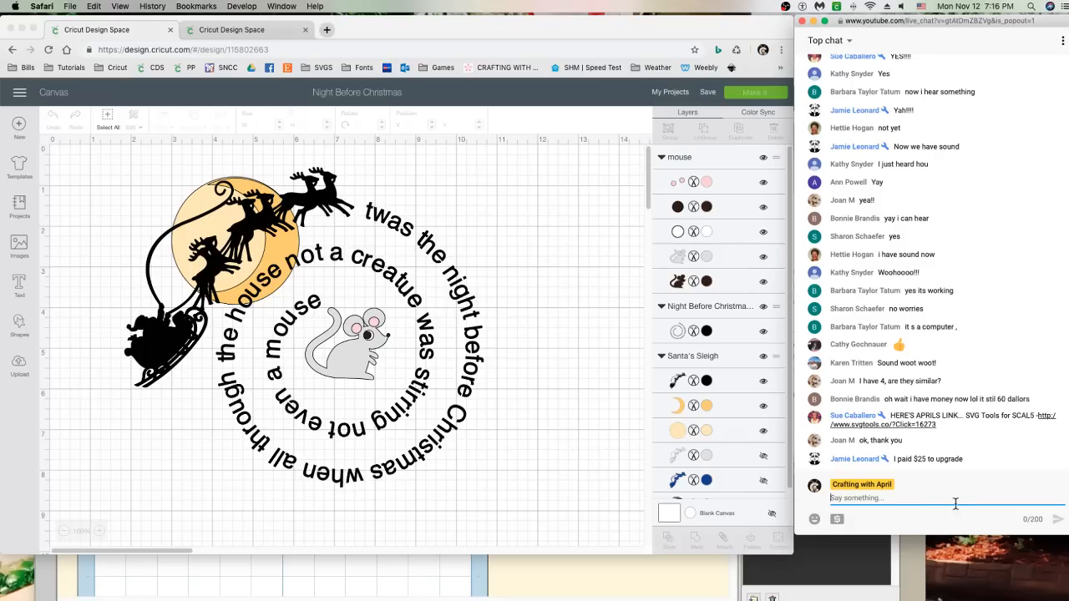
{"action": "left_click", "coordinate": [529, 365]}
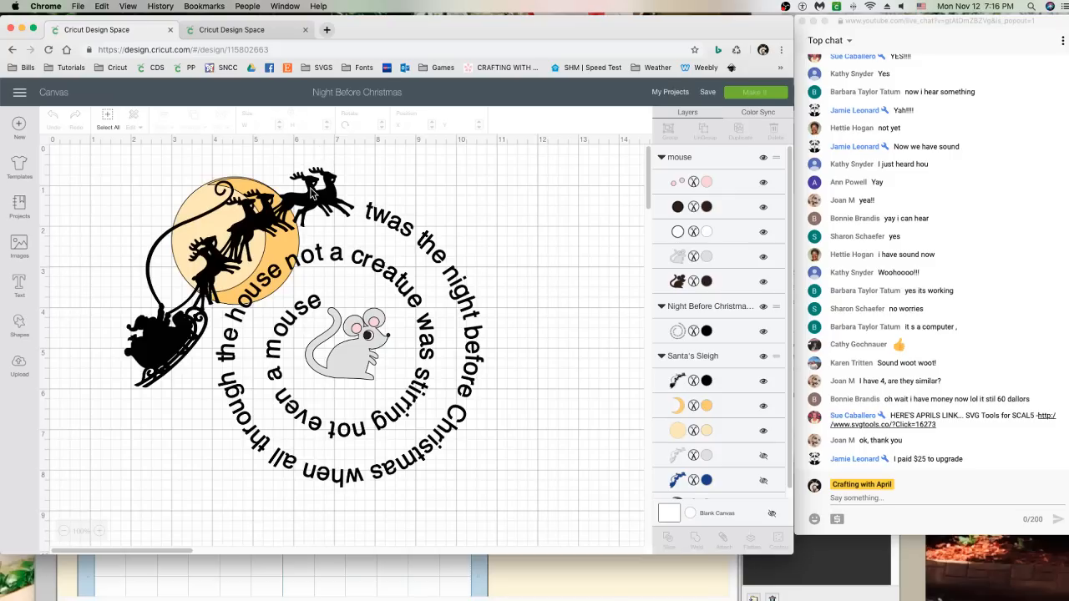
{"action": "left_click_drag", "start_coordinate": [269, 211], "coordinate": [485, 345]}
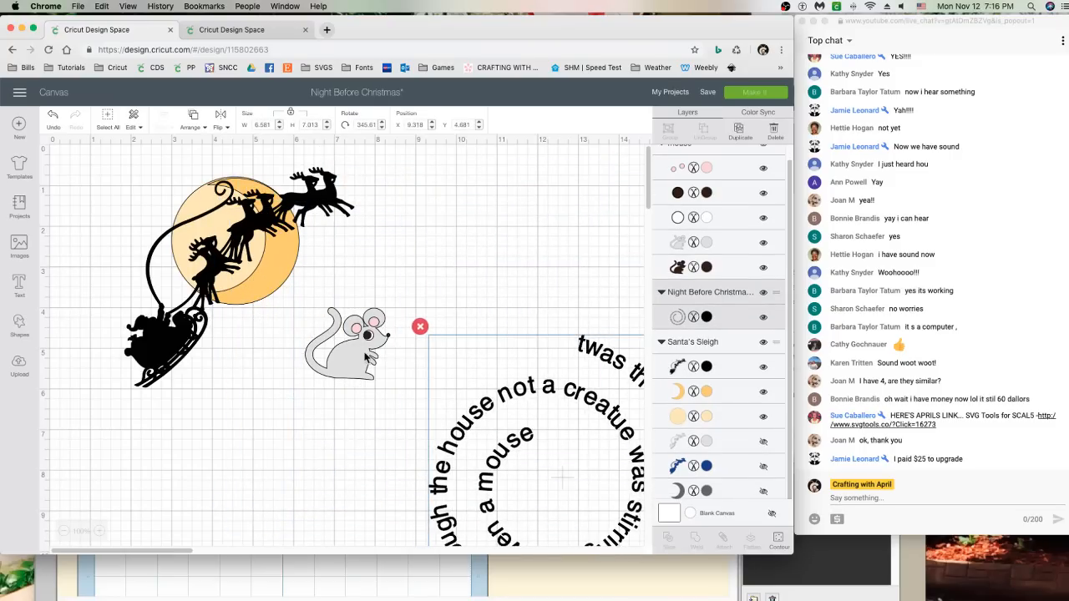
{"action": "left_click_drag", "start_coordinate": [360, 351], "coordinate": [291, 337]}
{"action": "left_click_drag", "start_coordinate": [539, 397], "coordinate": [463, 240]}
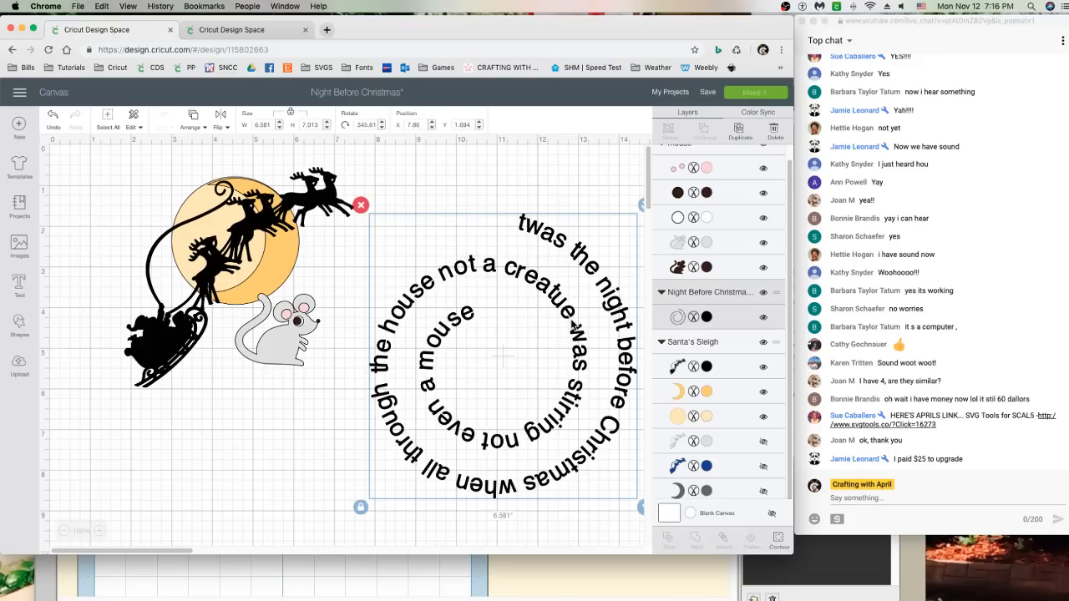
Centre the mouse inside the circular text over the sleigh, then rotate the text about 45°
{"action": "mouse_move", "coordinate": [208, 183]}
{"action": "left_mouse_down"}
{"action": "mouse_move", "coordinate": [227, 243]}
{"action": "mouse_move", "coordinate": [215, 189]}
{"action": "left_mouse_up"}
{"action": "left_click_drag", "start_coordinate": [290, 349], "coordinate": [496, 373]}
{"action": "left_click_drag", "start_coordinate": [305, 255], "coordinate": [380, 263]}
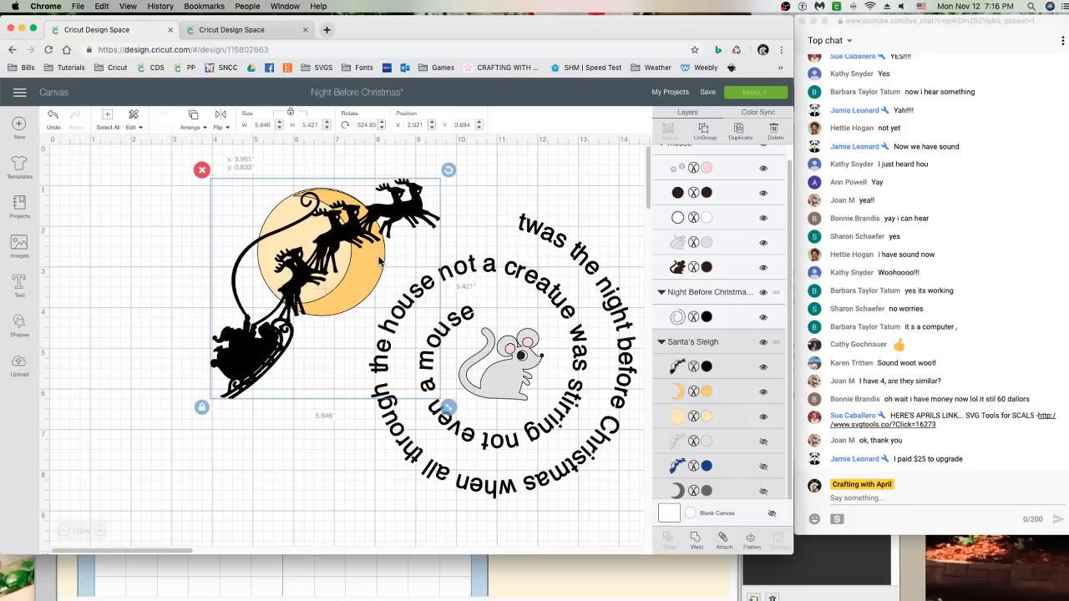
{"action": "left_click_drag", "start_coordinate": [555, 296], "coordinate": [482, 305]}
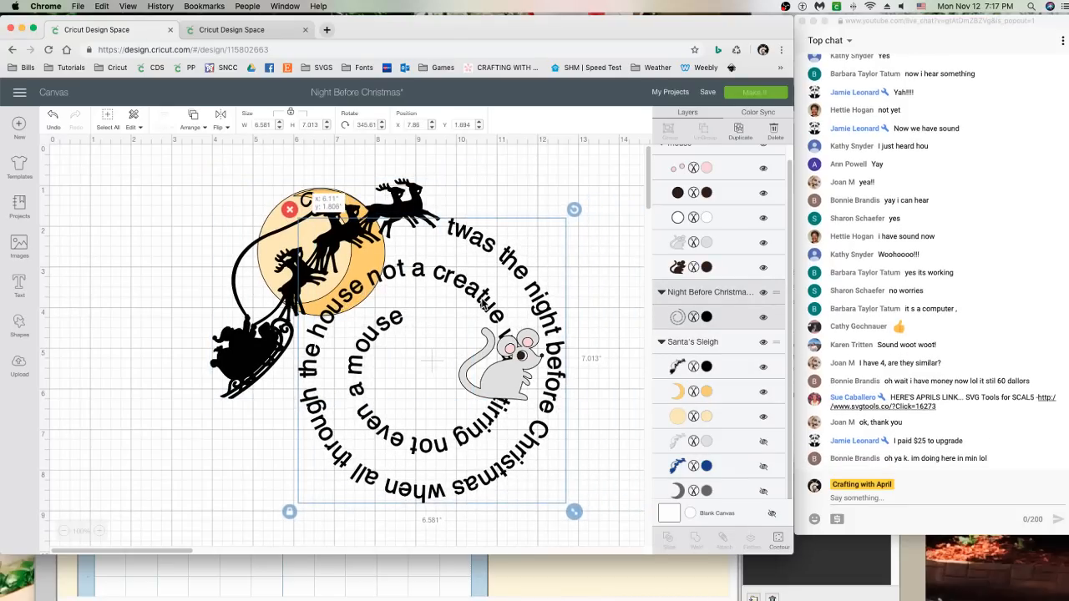
{"action": "left_click_drag", "start_coordinate": [516, 349], "coordinate": [446, 351]}
{"action": "left_click", "coordinate": [518, 282]}
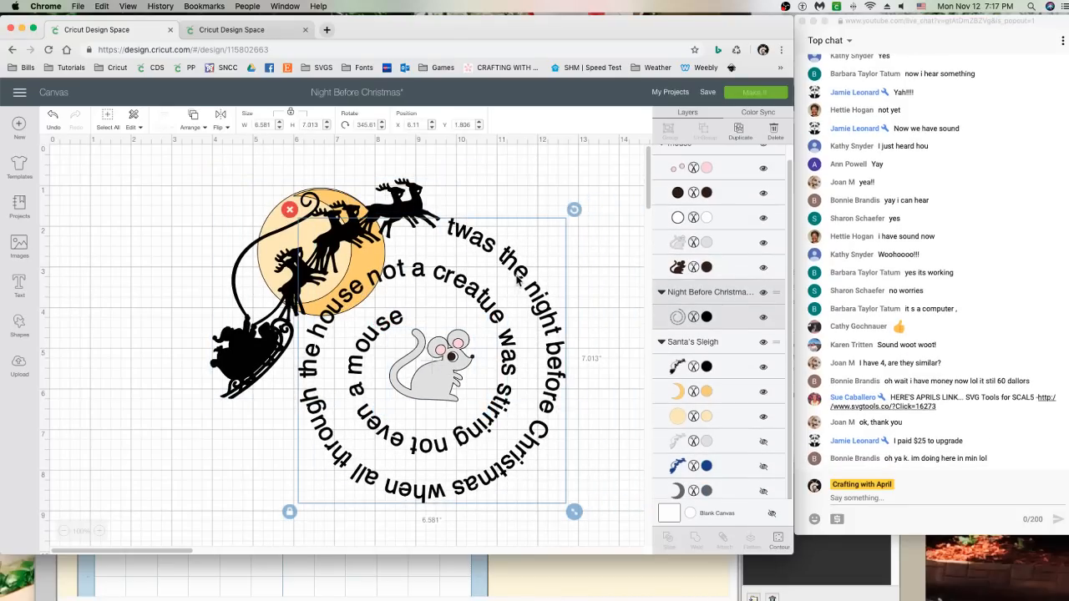
{"action": "left_click_drag", "start_coordinate": [574, 209], "coordinate": [558, 245]}
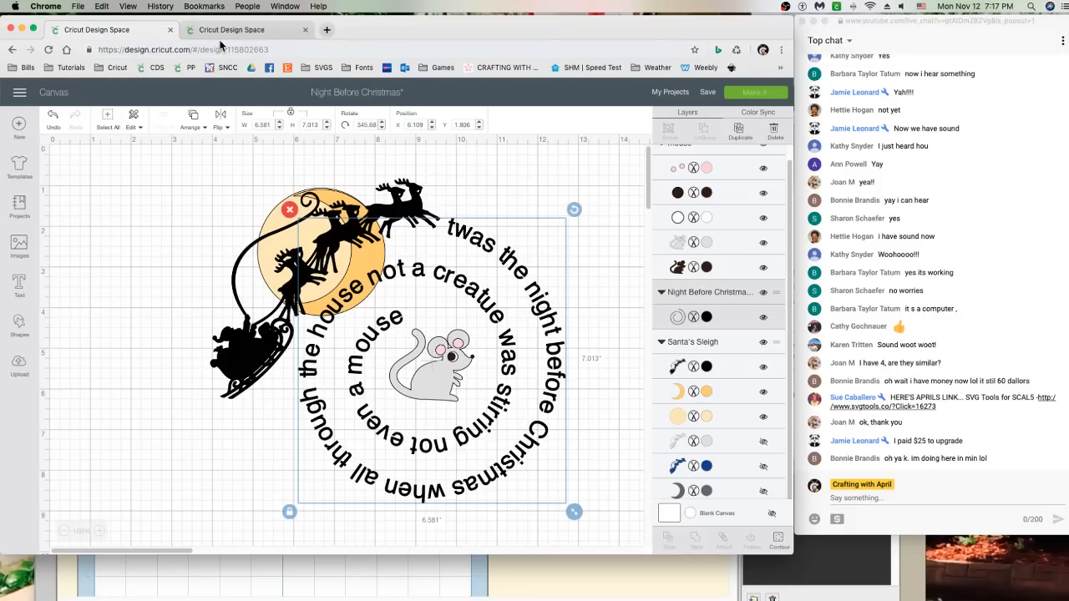
Bring Sure Cuts A Lot 5 to the front, moved to the top and narrowed, with the Selection tool active
{"action": "left_click", "coordinate": [272, 593]}
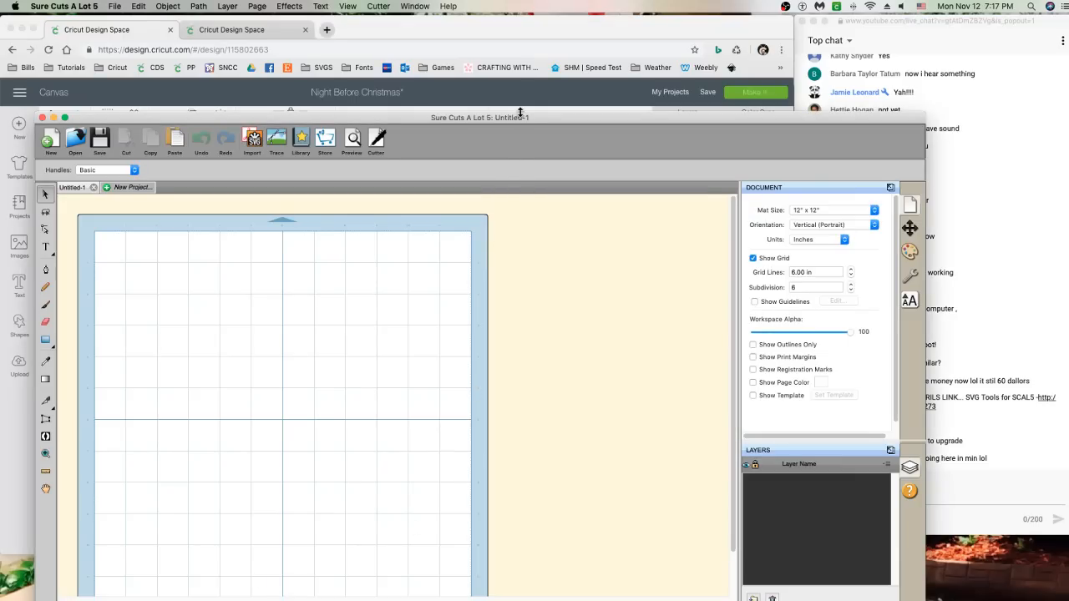
{"action": "left_click_drag", "start_coordinate": [620, 126], "coordinate": [585, 28]}
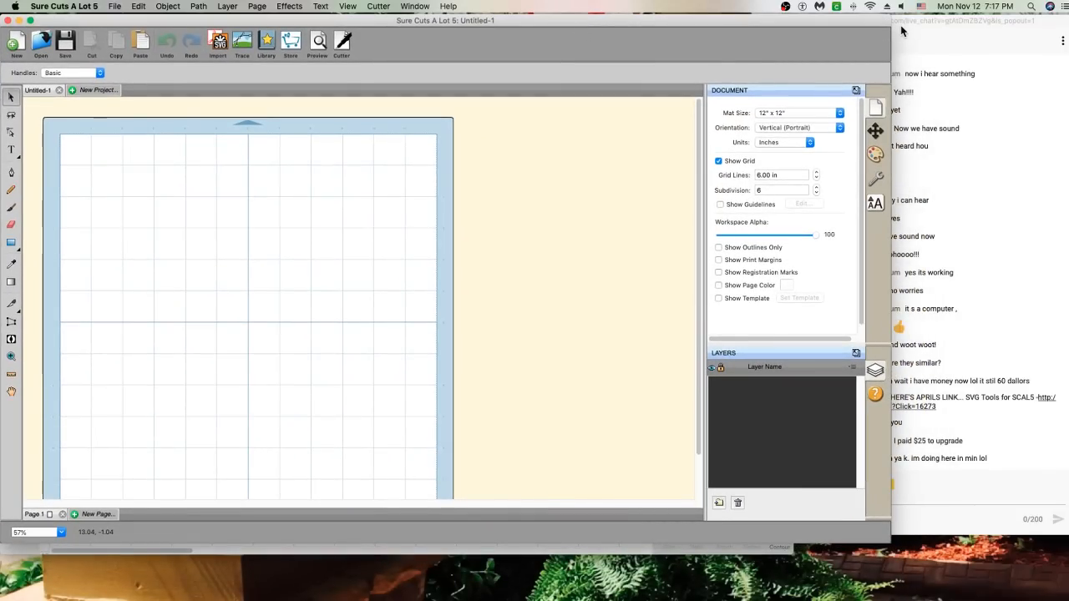
{"action": "left_click_drag", "start_coordinate": [890, 15], "coordinate": [793, 20]}
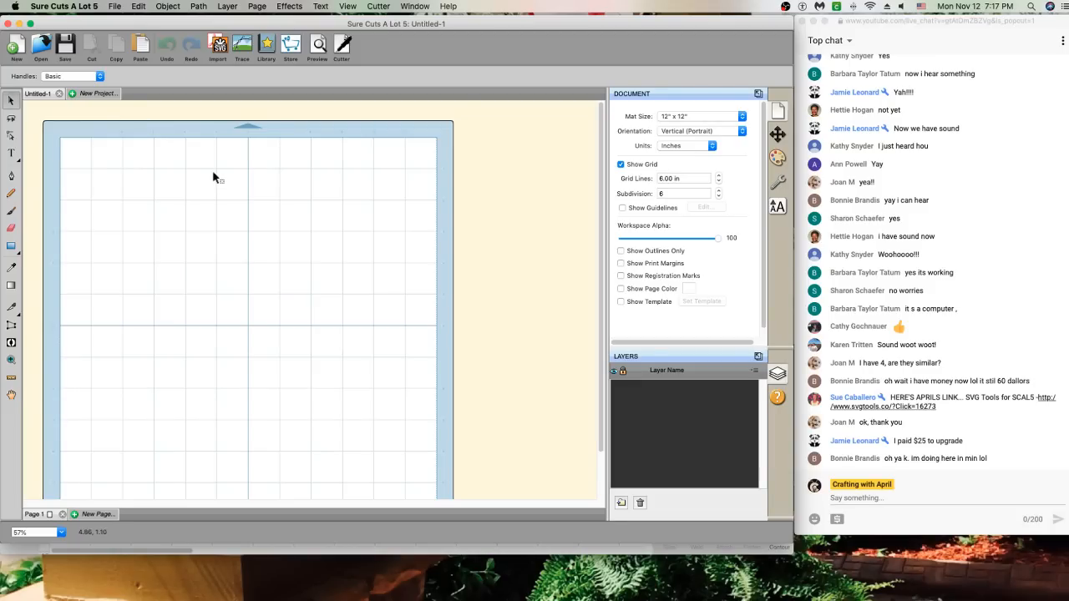
{"action": "left_click_drag", "start_coordinate": [502, 29], "coordinate": [502, 25]}
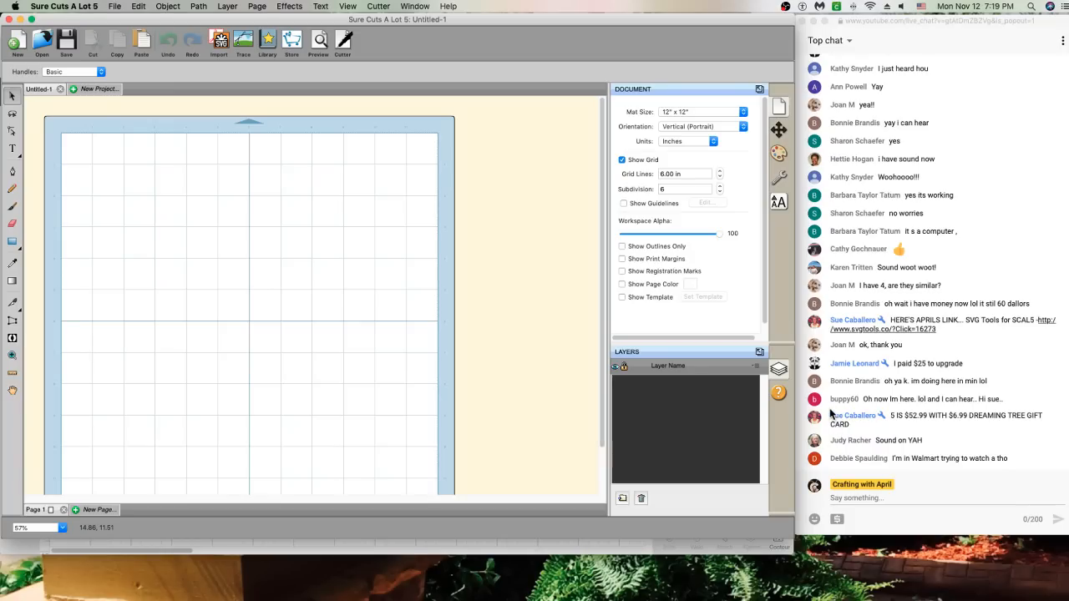
{"action": "left_click", "coordinate": [18, 99]}
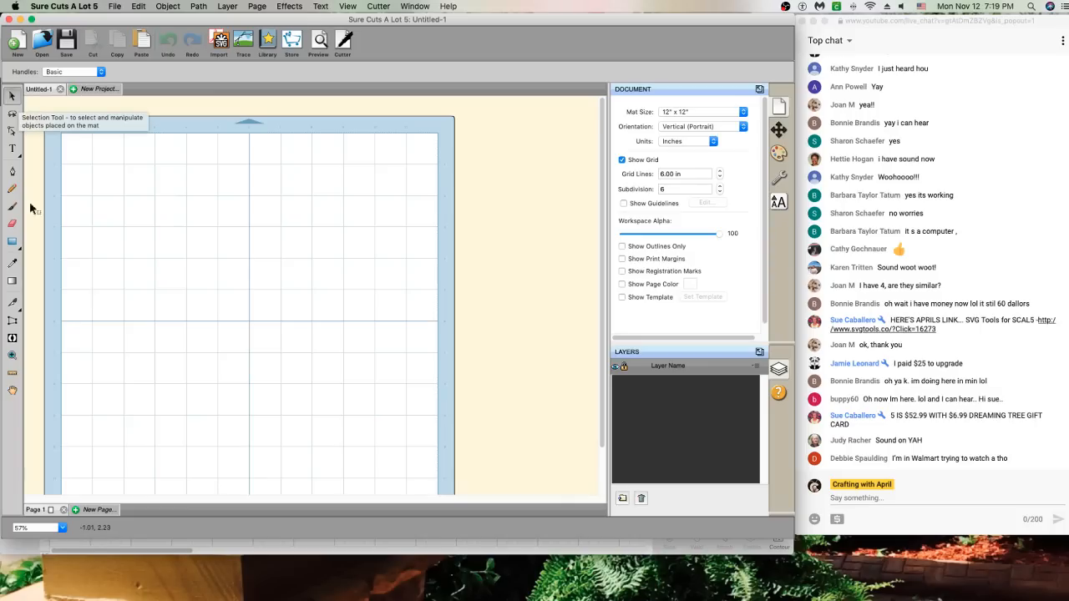
{"action": "left_click", "coordinate": [17, 101]}
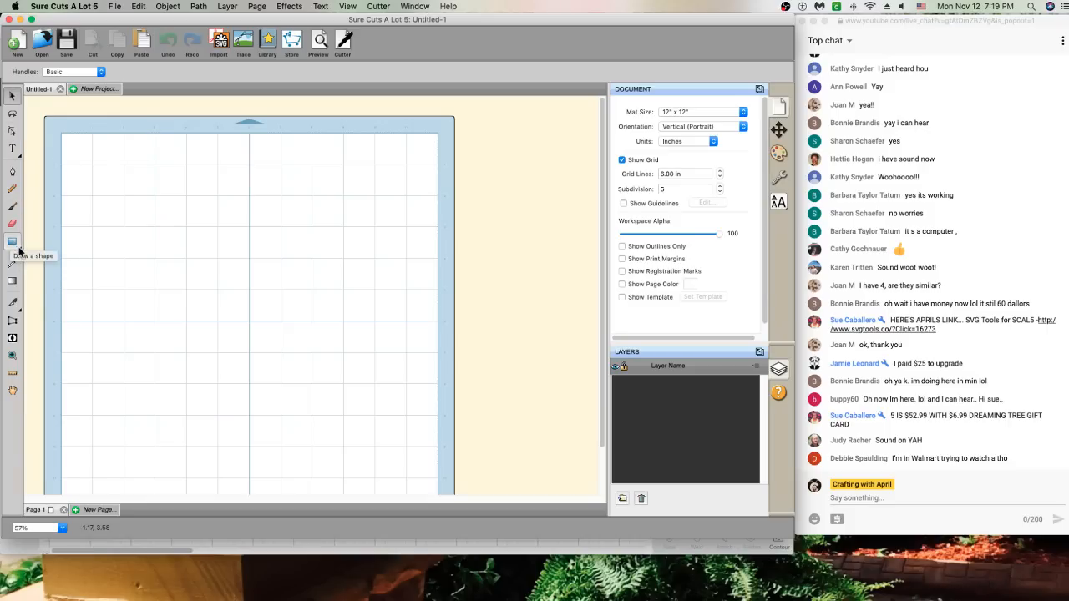
Draw a large spiral on the mat with the Spiral shape tool
{"action": "left_click", "coordinate": [22, 252]}
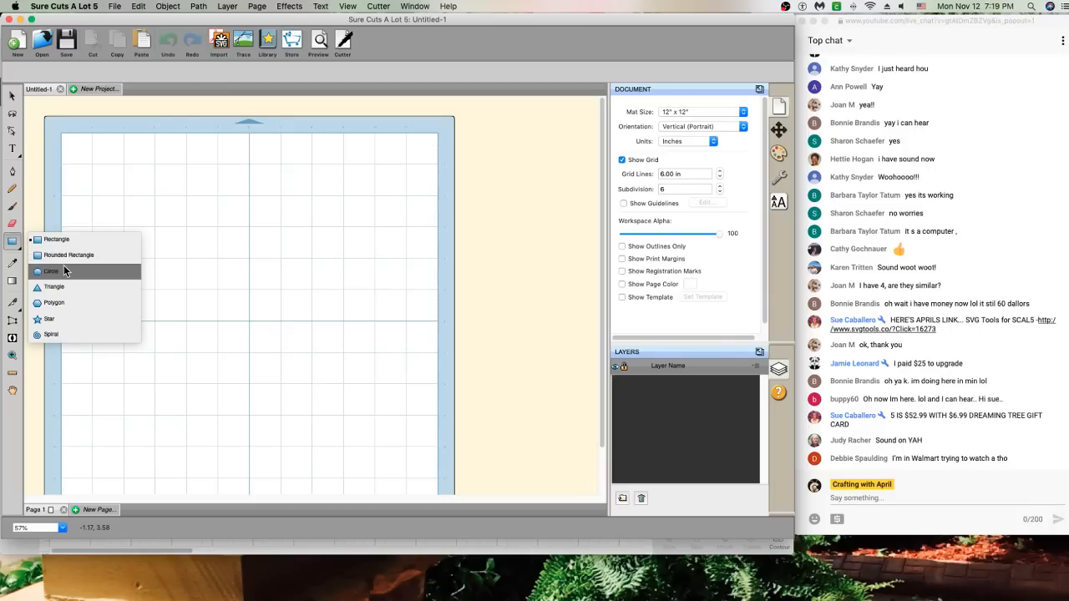
{"action": "left_click", "coordinate": [73, 334]}
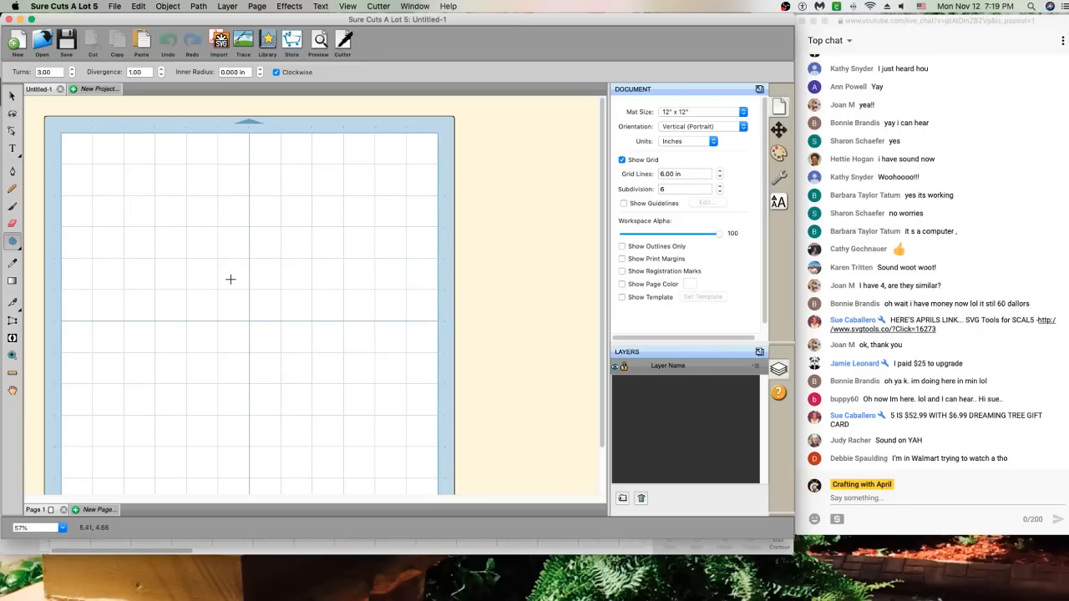
{"action": "left_click_drag", "start_coordinate": [208, 279], "coordinate": [319, 381]}
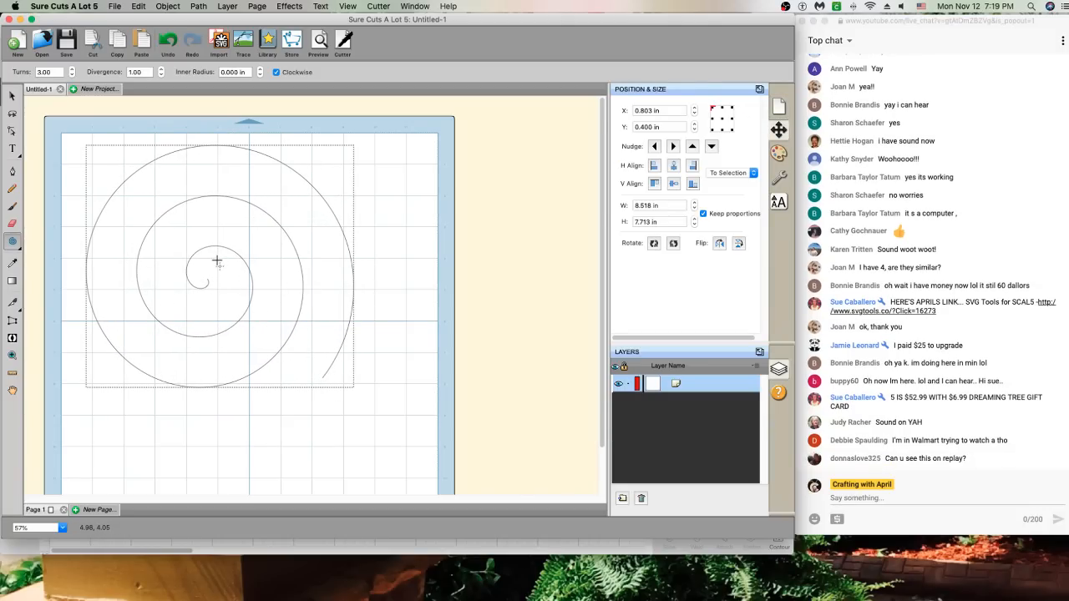
{"action": "left_click_drag", "start_coordinate": [217, 261], "coordinate": [216, 265]}
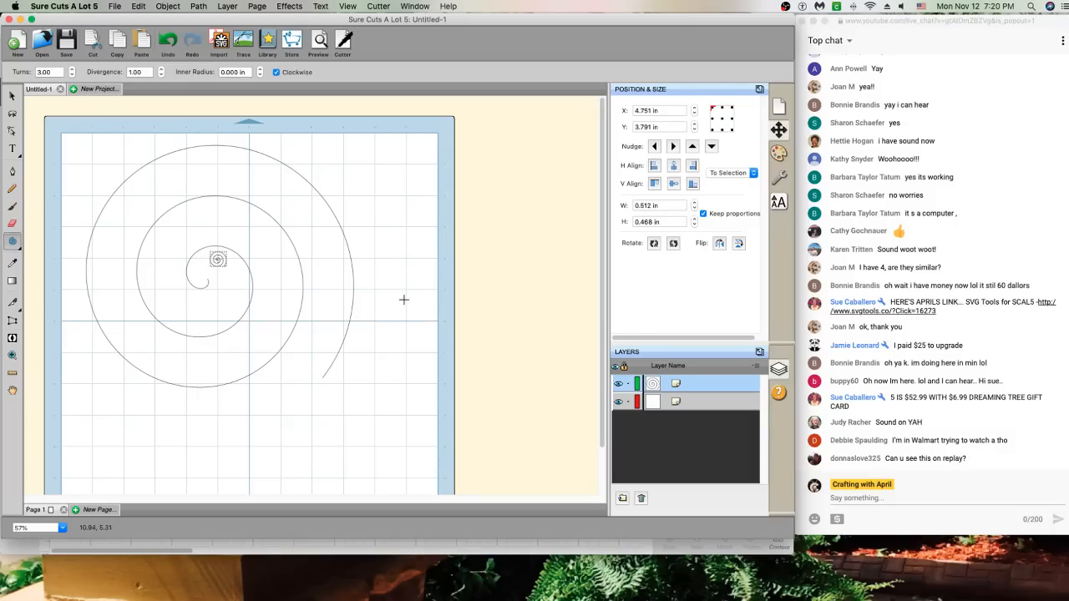
{"action": "left_click_drag", "start_coordinate": [378, 209], "coordinate": [414, 225]}
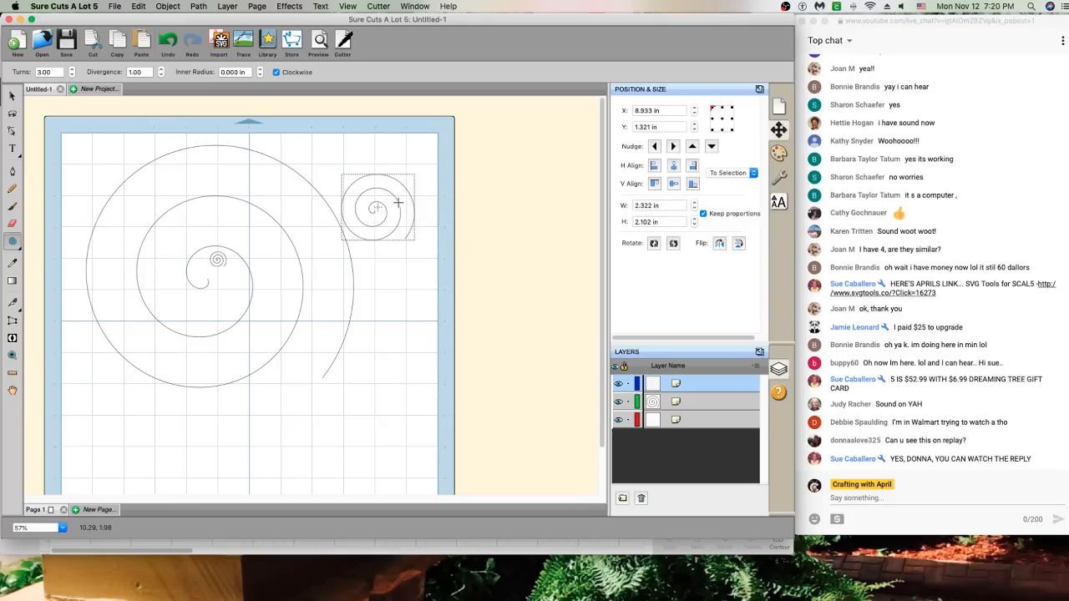
Delete the two stray small spirals and move the large spiral toward the mat centre
{"action": "left_click", "coordinate": [12, 95]}
{"action": "key", "text": "Delete"}
{"action": "left_click", "coordinate": [226, 266]}
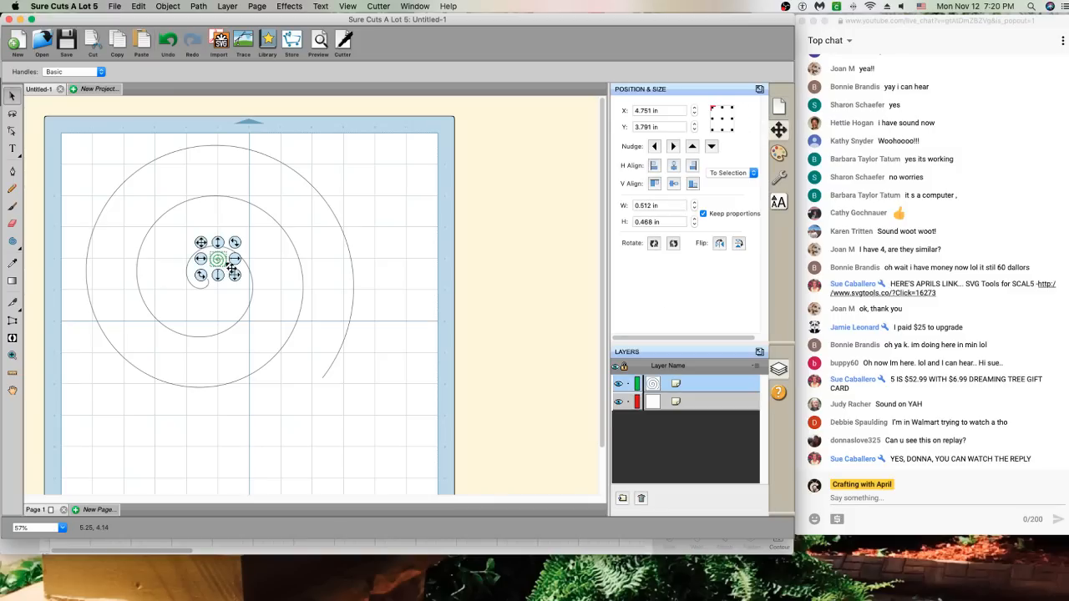
{"action": "key", "text": "Delete"}
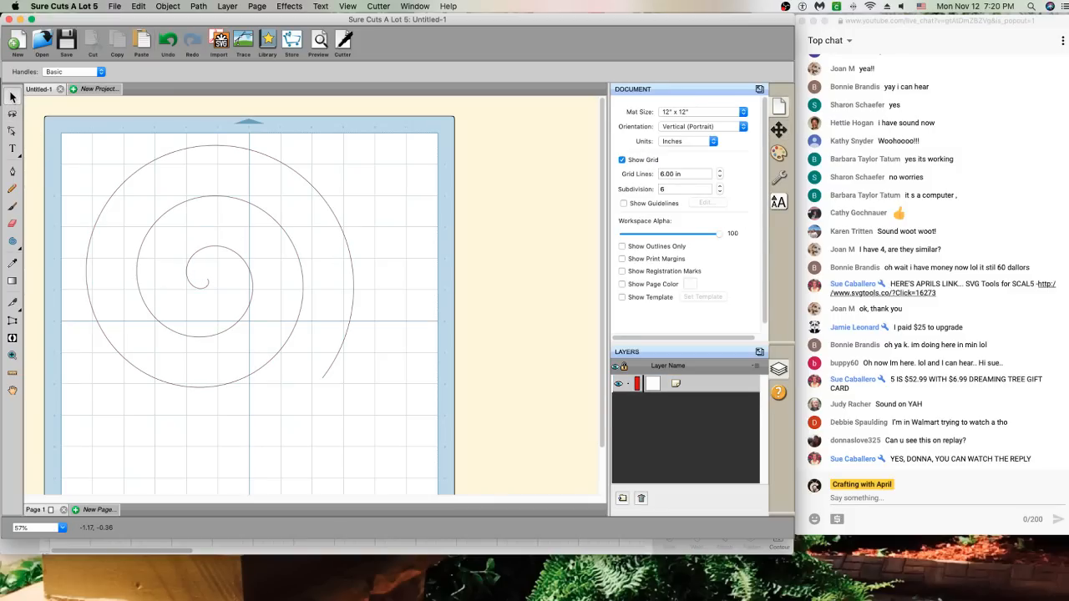
{"action": "left_click_drag", "start_coordinate": [174, 209], "coordinate": [220, 241]}
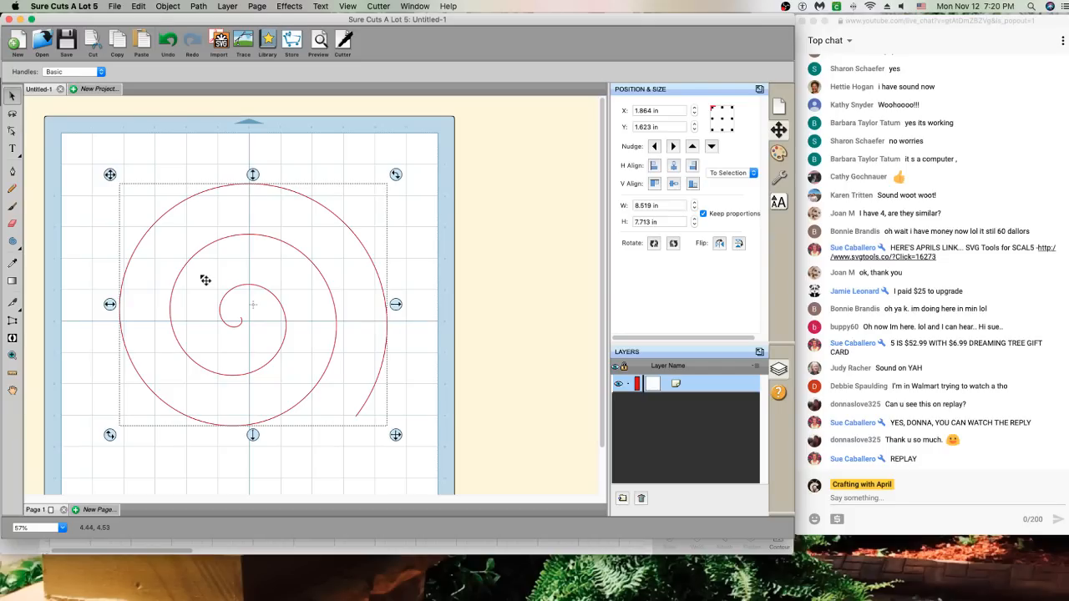
Switch the Type tool to its Type on Path Tool variant
{"action": "left_click", "coordinate": [13, 150]}
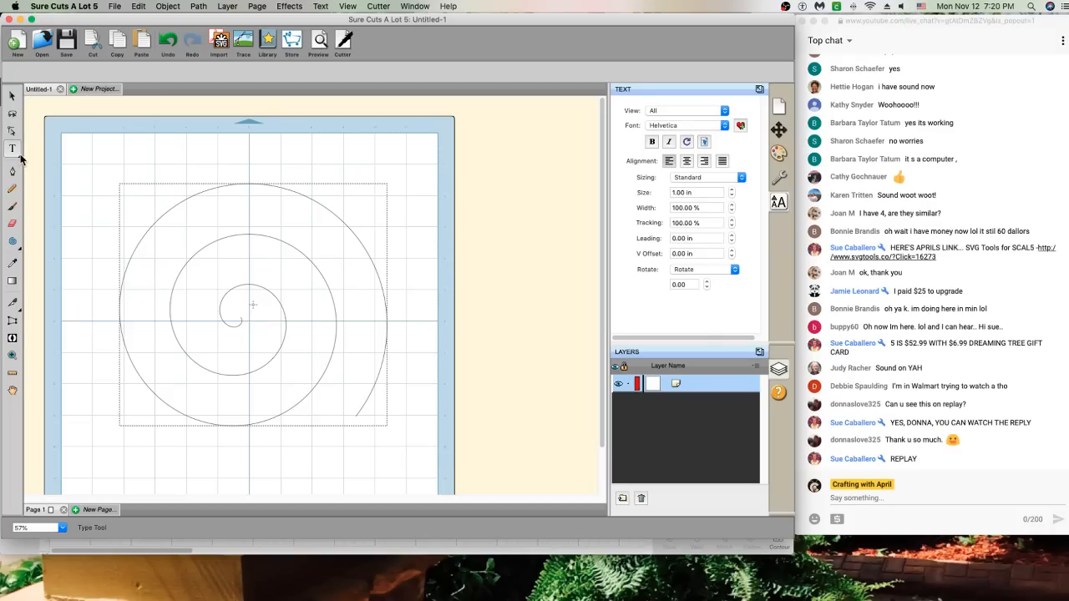
{"action": "left_click", "coordinate": [21, 159]}
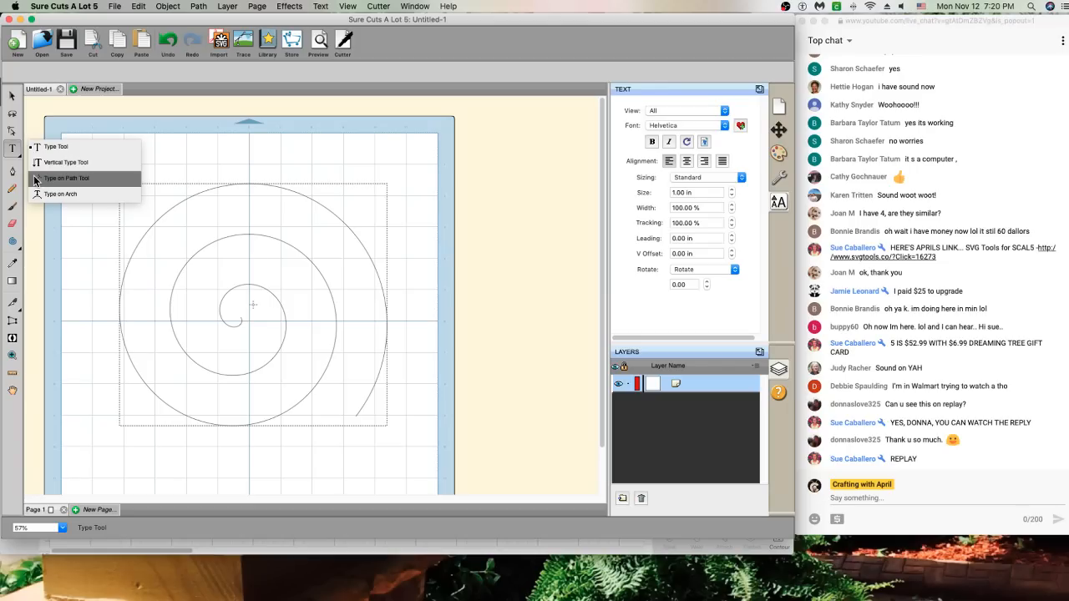
{"action": "left_click", "coordinate": [35, 179]}
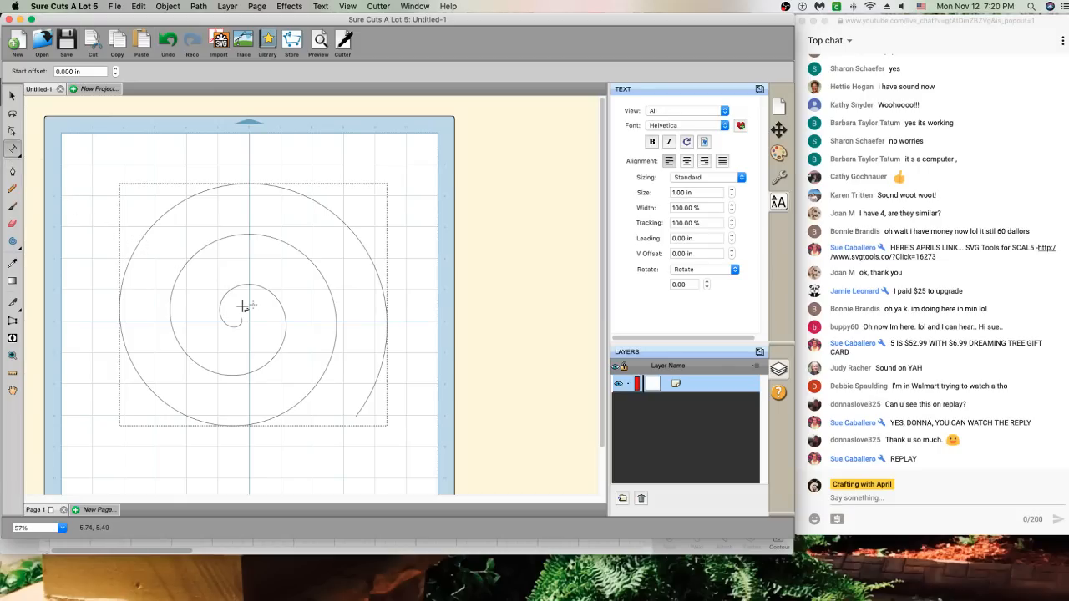
Type 'twas the night before Christmas When all through the house' along the spiral from its inner end
{"action": "left_click", "coordinate": [370, 245]}
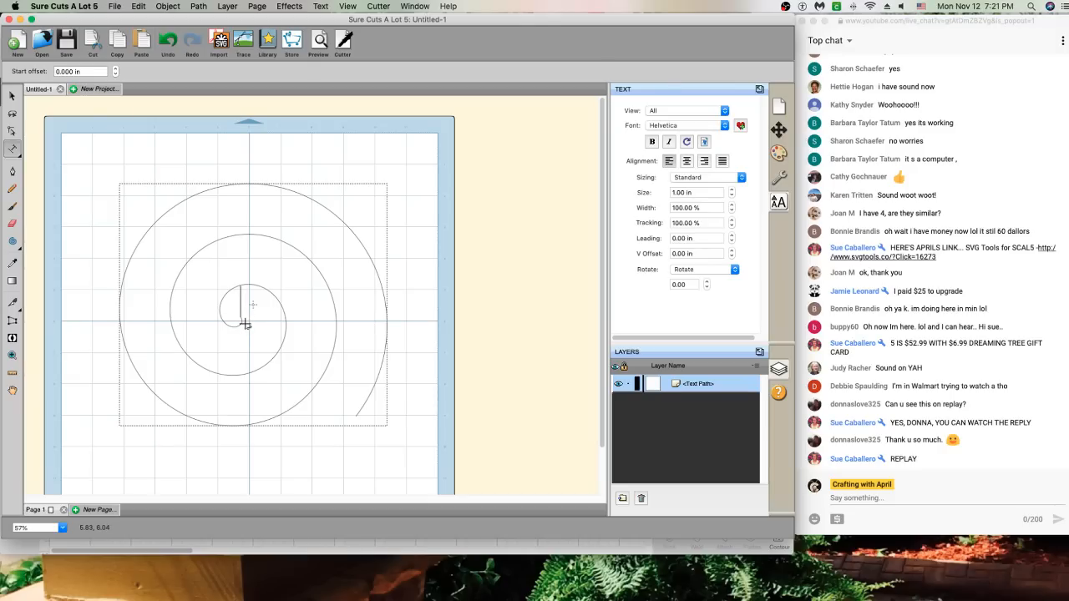
{"action": "type", "text": "twas"}
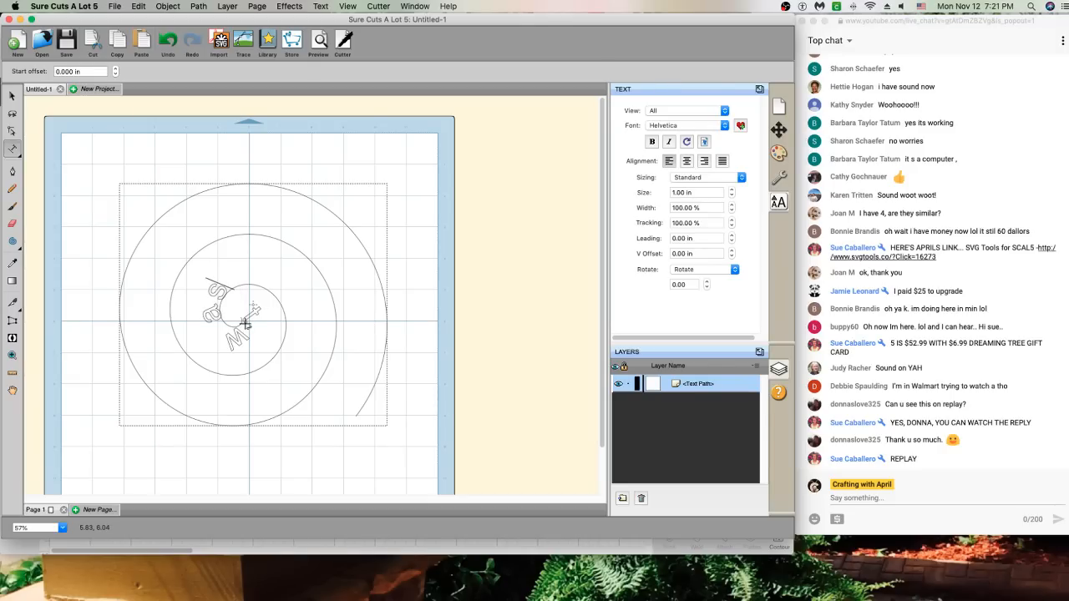
{"action": "type", "text": " the night"}
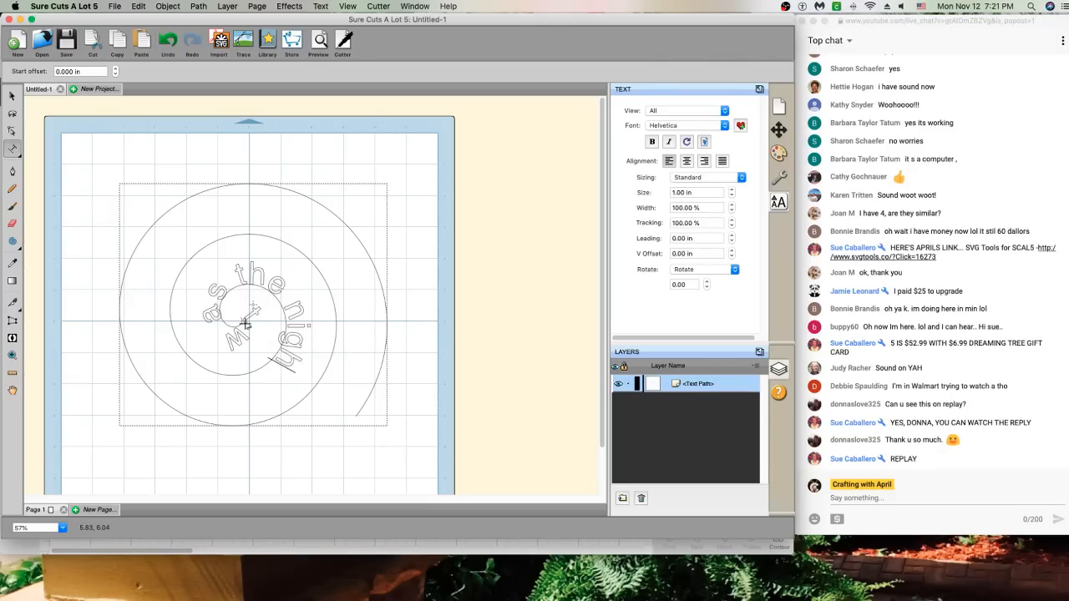
{"action": "type", "text": " be"}
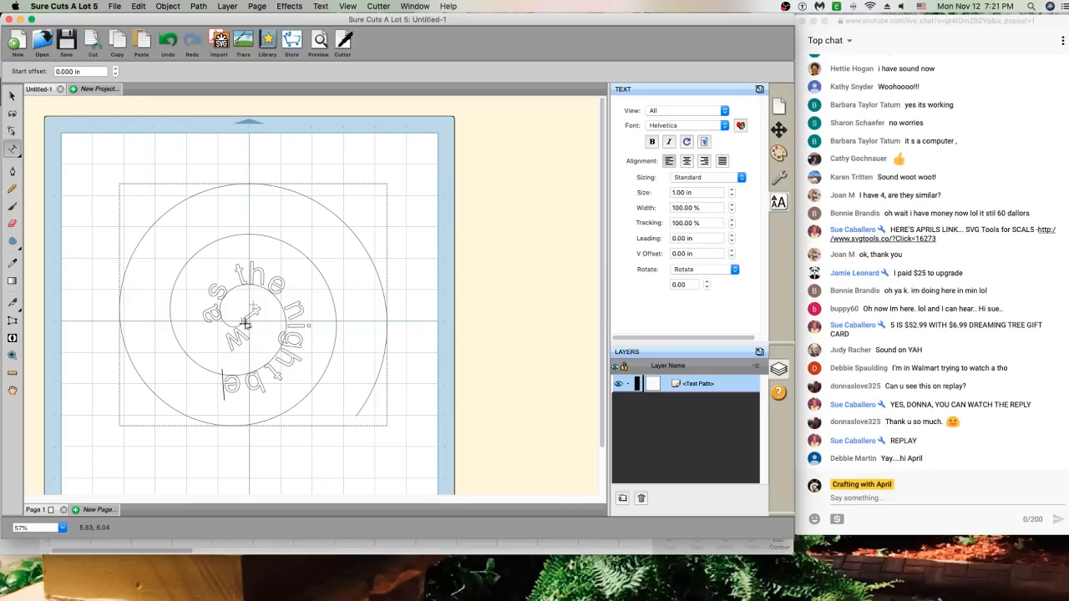
{"action": "type", "text": "fore"}
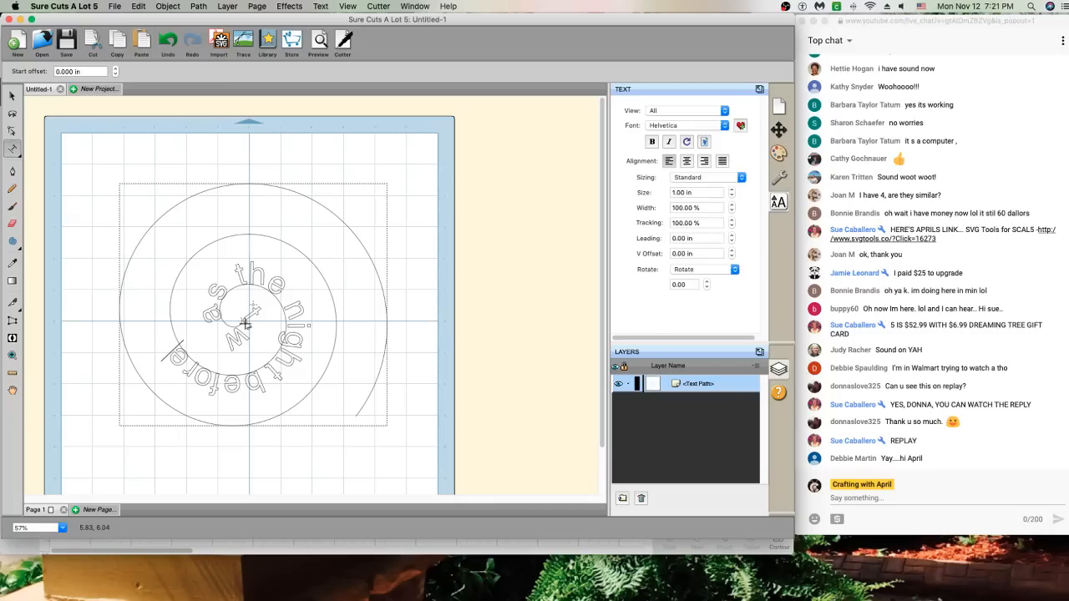
{"action": "type", "text": "Christmas"}
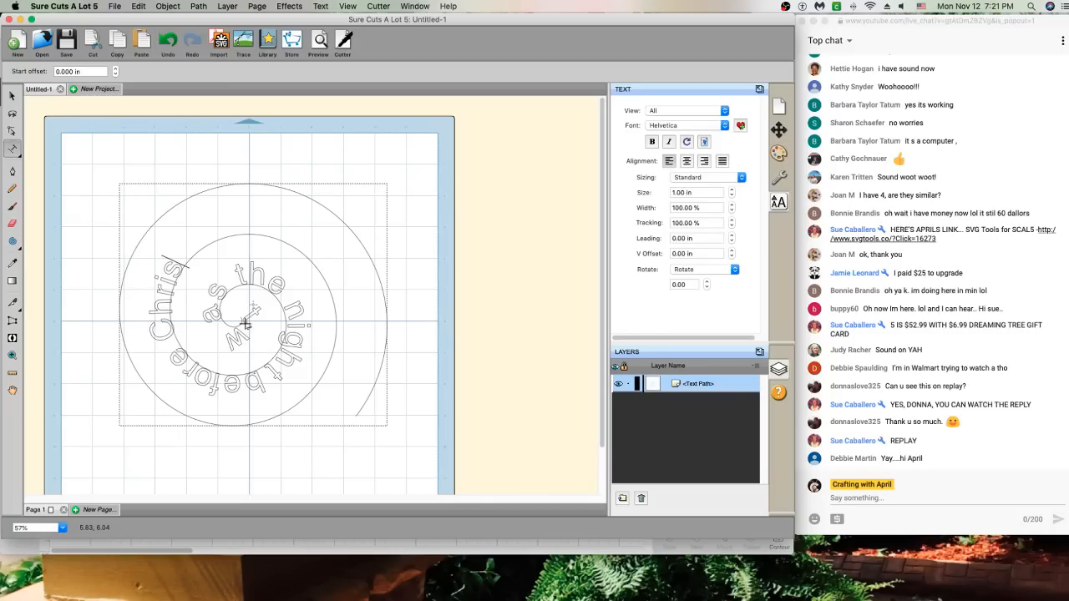
{"action": "type", "text": " and"}
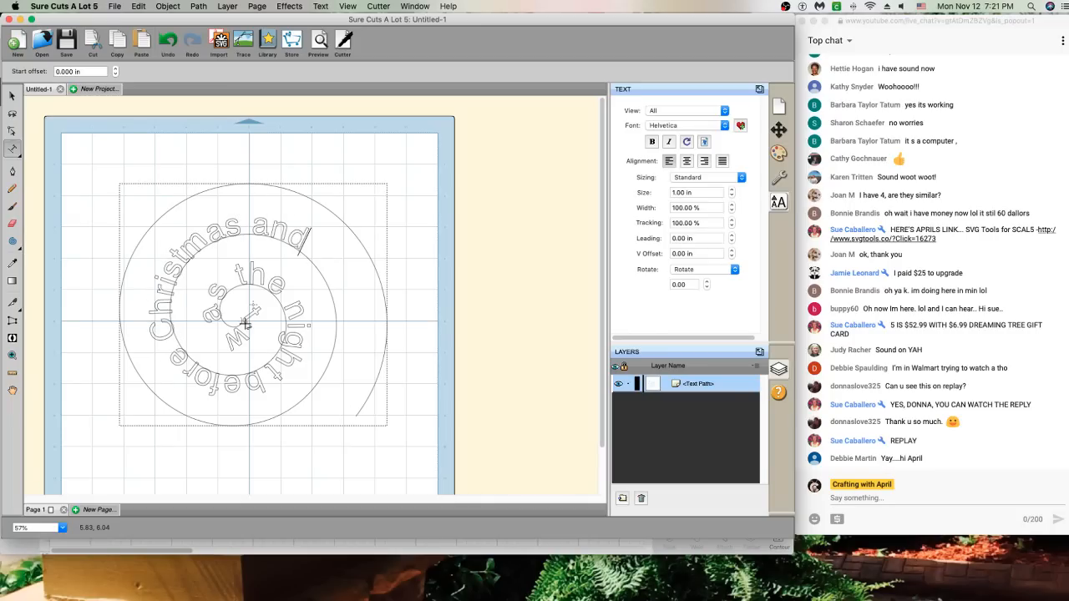
{"action": "key", "text": "BackSpace"}
{"action": "key", "text": "BackSpace"}
{"action": "key", "text": "BackSpace"}
{"action": "key", "text": "BackSpace"}
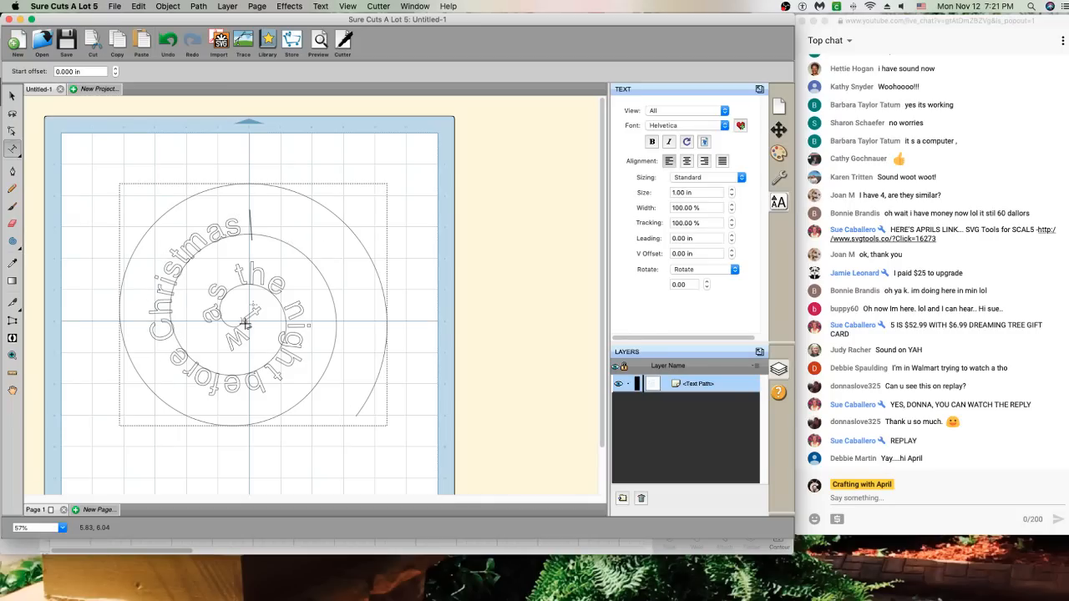
{"action": "type", "text": "When all th"}
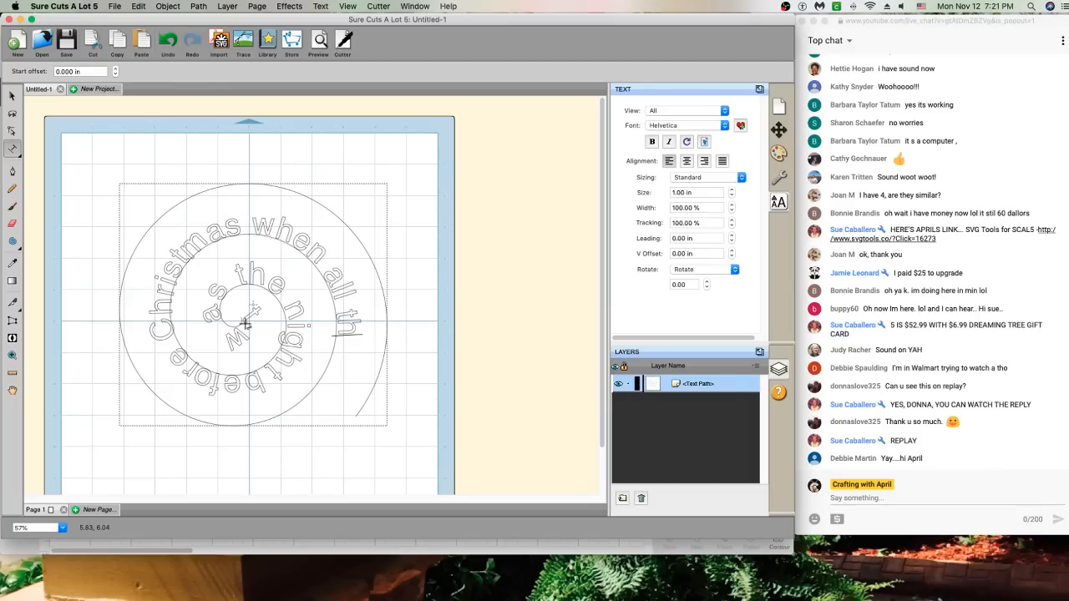
{"action": "type", "text": "rough the hou"}
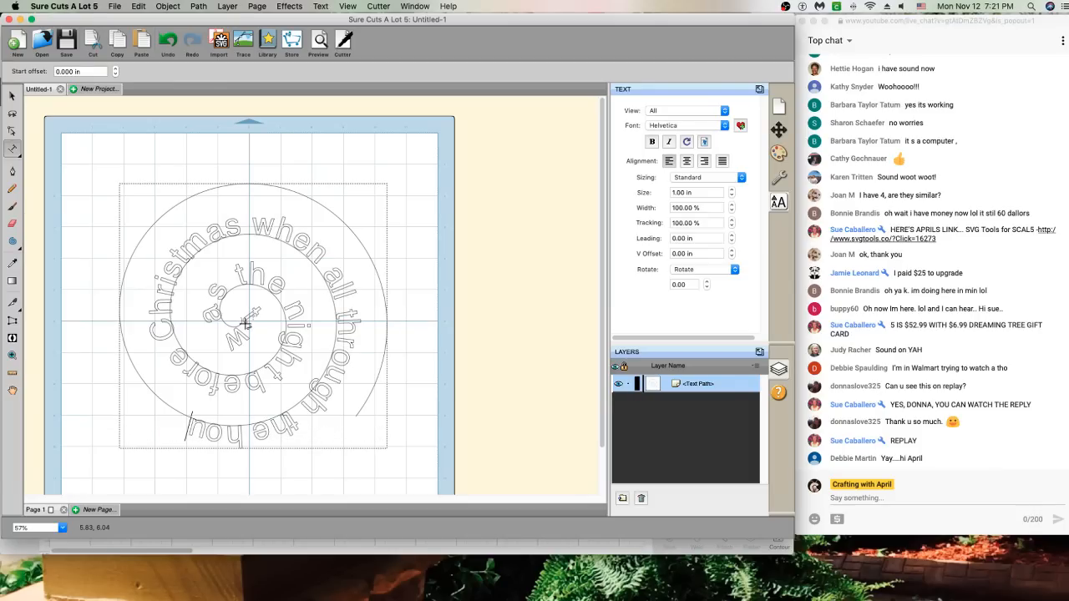
{"action": "type", "text": "se"}
Continue the text with 'not a creature was stirring not even a mouse', correcting typos
{"action": "type", "text": "not a creature wa ST"}
{"action": "key", "text": "BackSpace"}
{"action": "key", "text": "BackSpace"}
{"action": "key", "text": "BackSpace"}
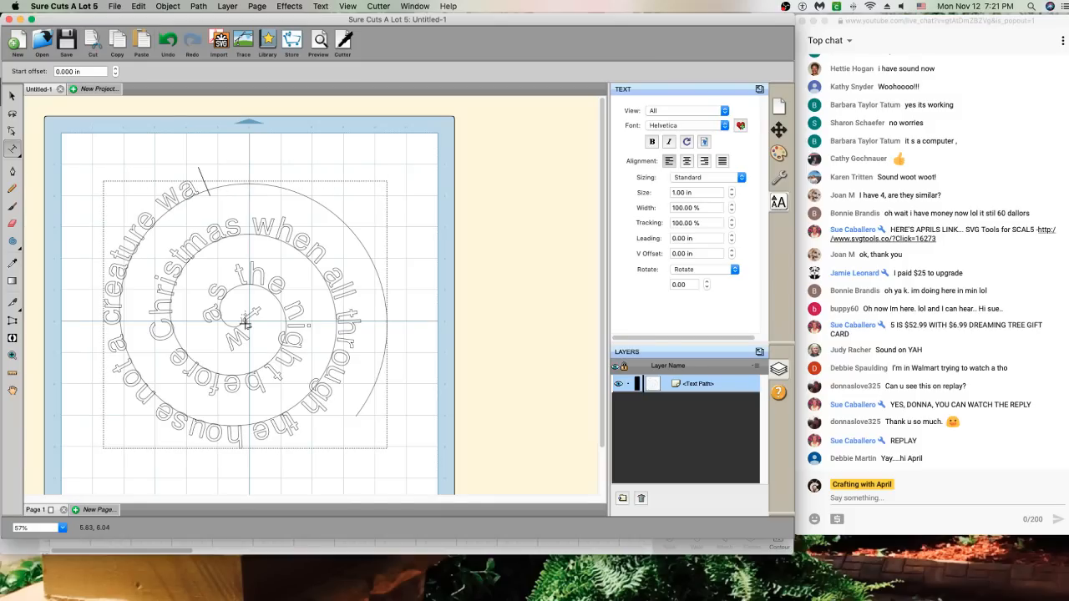
{"action": "type", "text": "s st"}
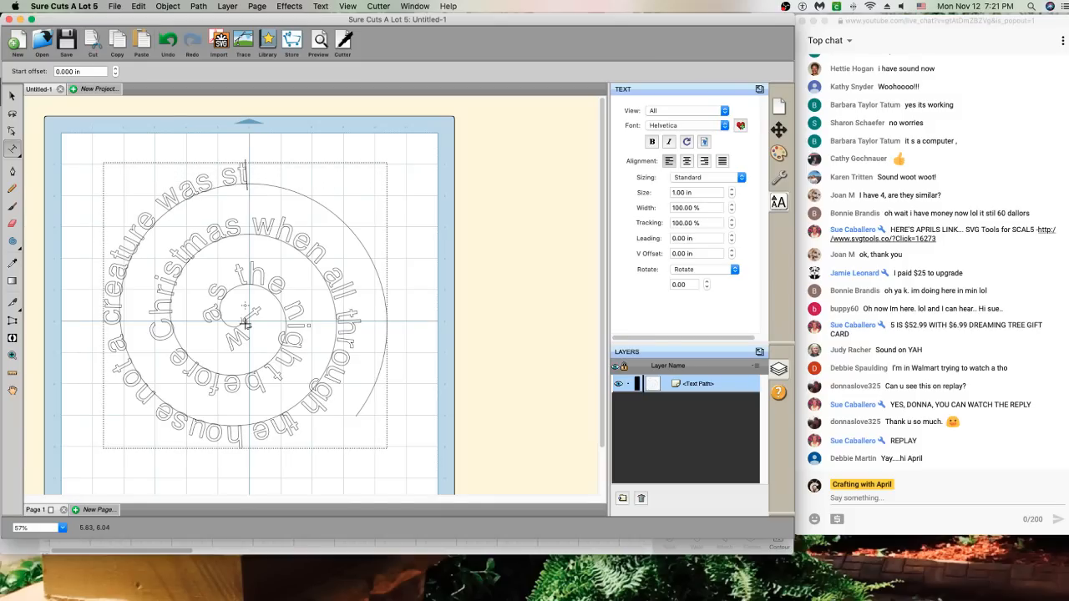
{"action": "type", "text": "irring not"}
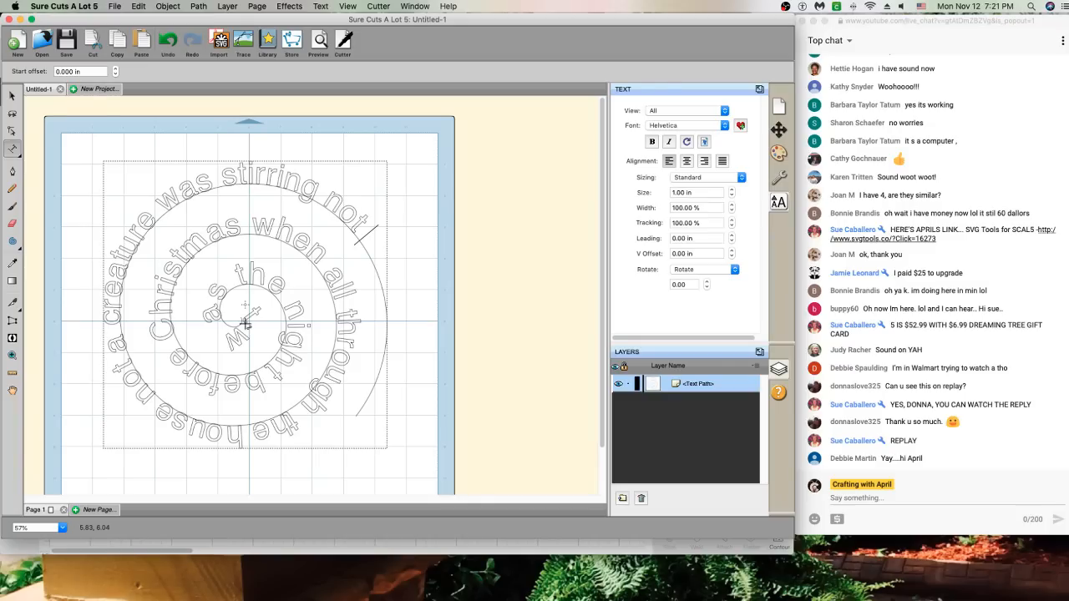
{"action": "type", "text": " even a mouse"}
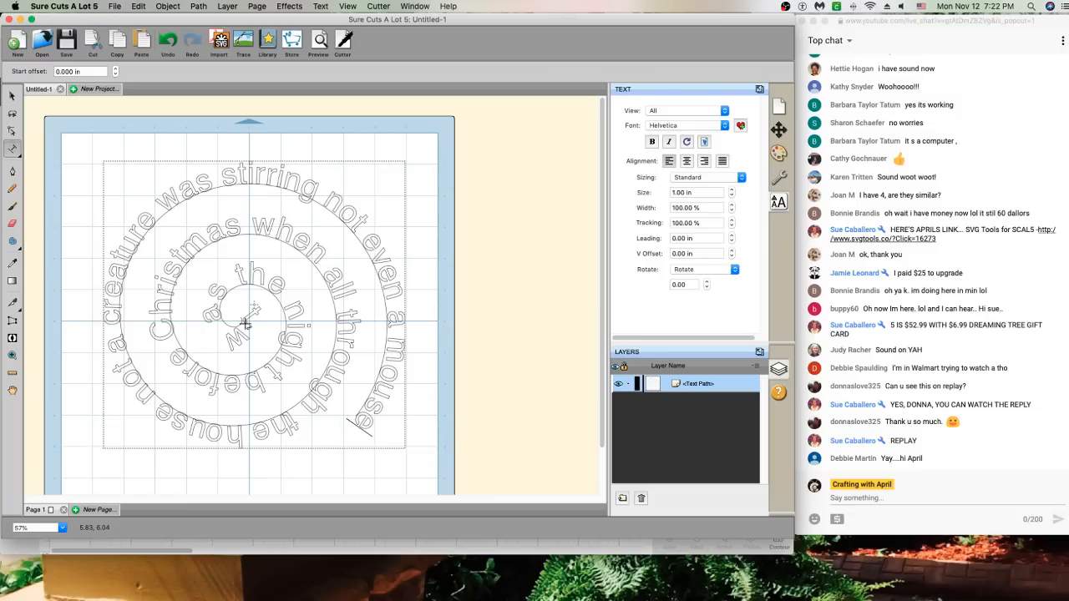
{"action": "type", "text": "the"}
{"action": "key", "text": "BackSpace"}
{"action": "key", "text": "BackSpace"}
{"action": "key", "text": "BackSpace"}
{"action": "key", "text": "BackSpace"}
Rotate the whole spiral text to 260.69° with the Selection tool
{"action": "left_click", "coordinate": [12, 97]}
{"action": "left_click_drag", "start_coordinate": [414, 152], "coordinate": [197, 279]}
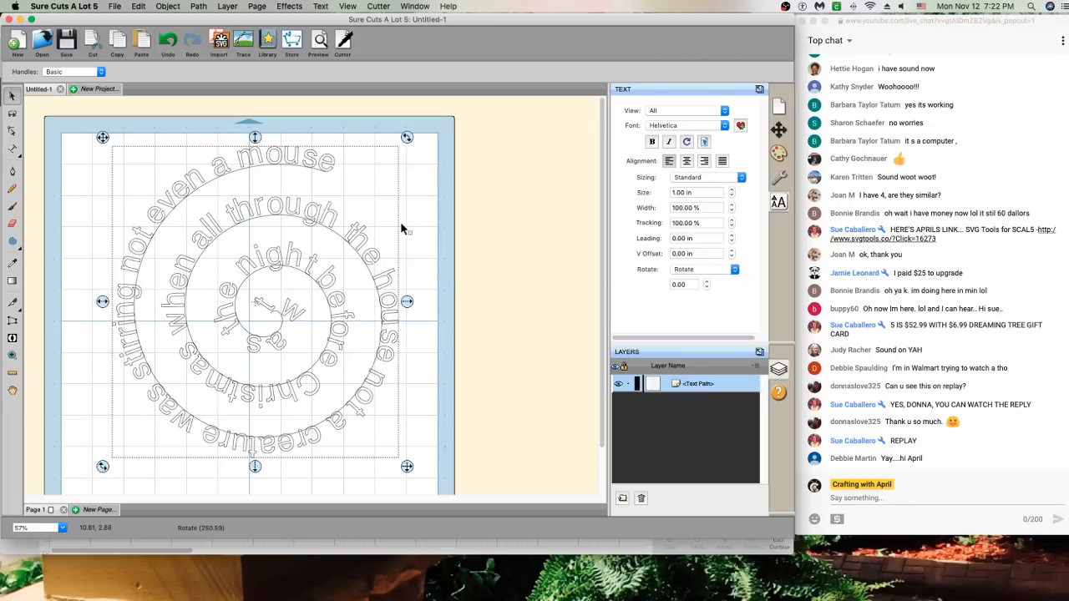
{"action": "right_click", "coordinate": [370, 261]}
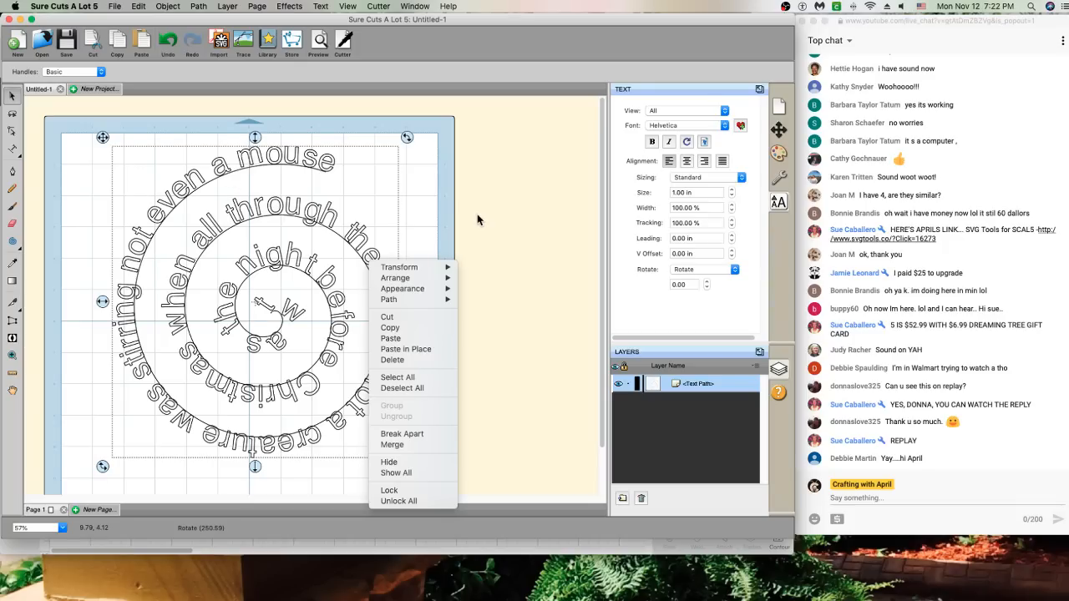
{"action": "left_click", "coordinate": [440, 218]}
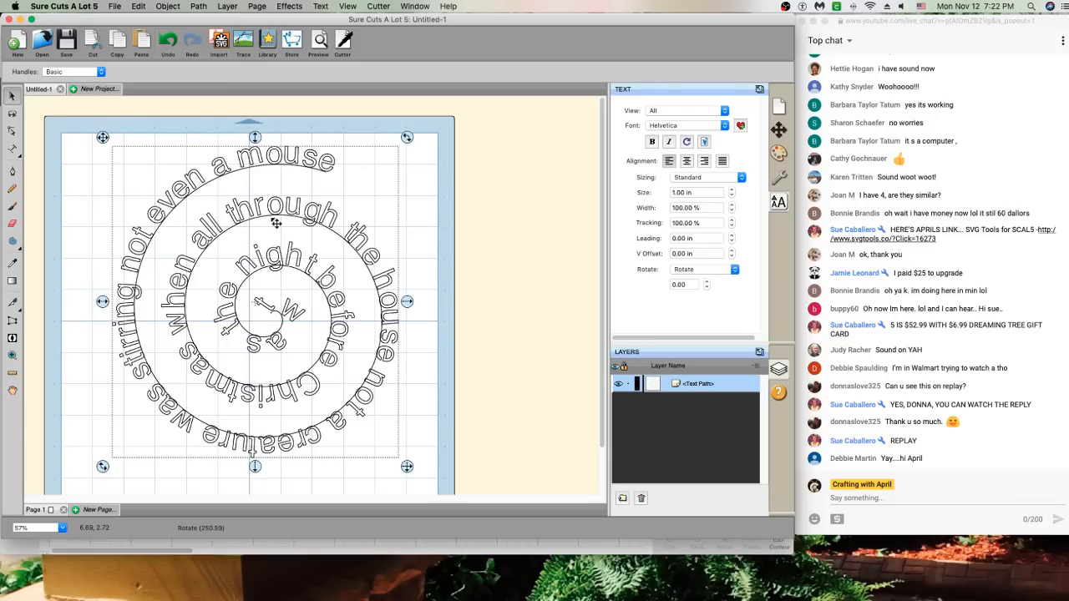
Delete the spiral text and draw a new 9.601 x 9.145 in spiral across the mat
{"action": "key", "text": "Delete"}
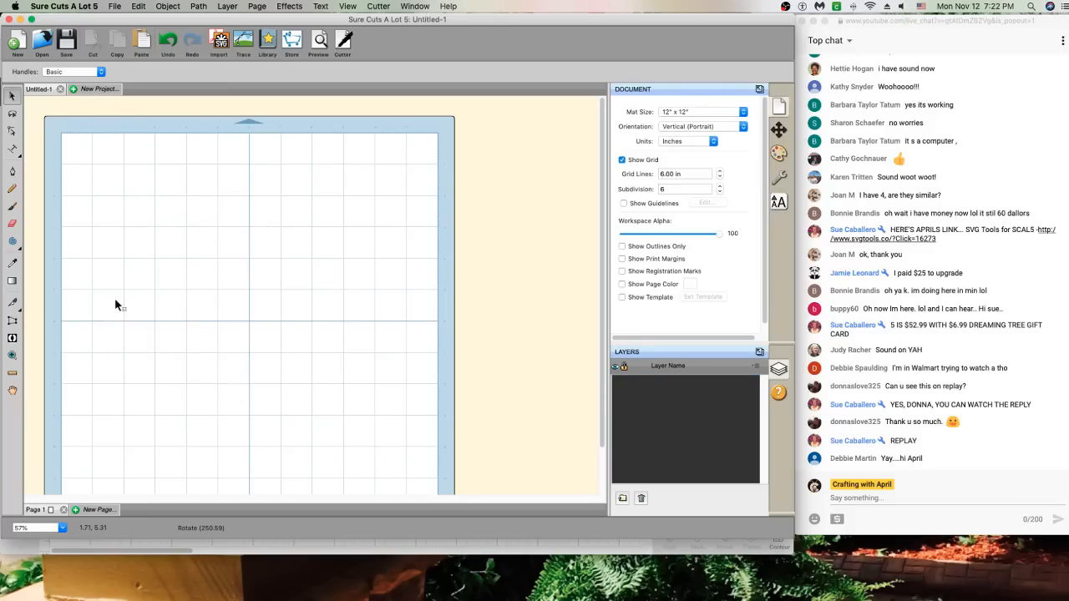
{"action": "left_click", "coordinate": [13, 241]}
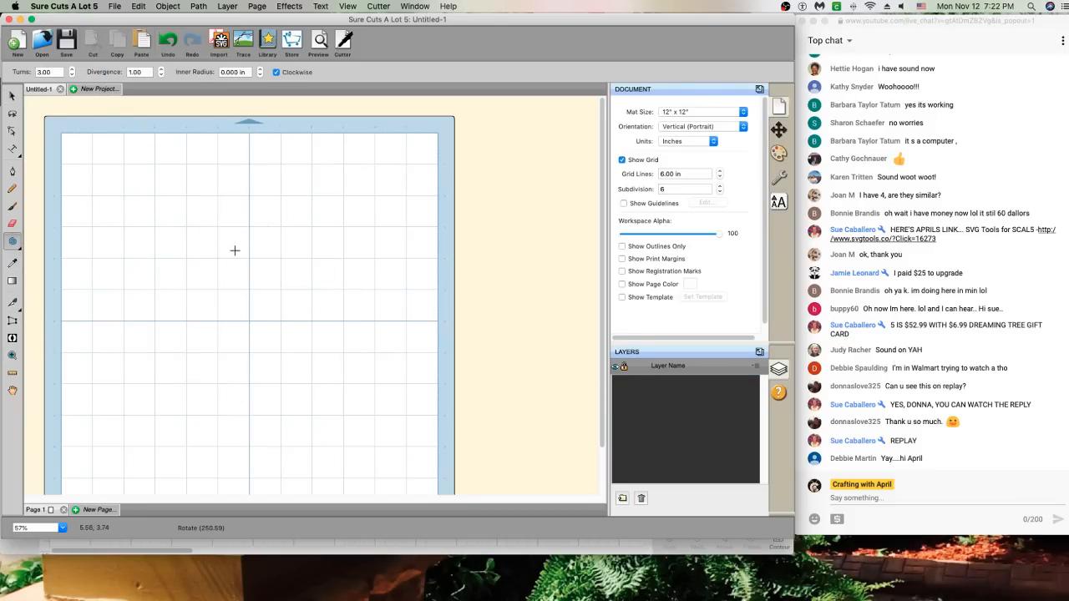
{"action": "left_click_drag", "start_coordinate": [219, 248], "coordinate": [327, 385]}
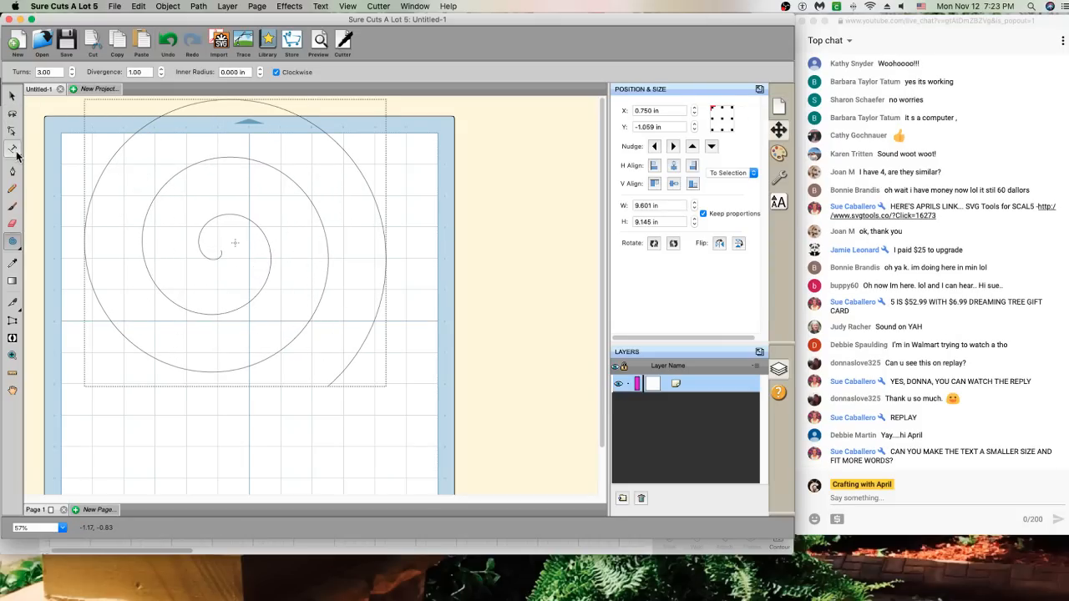
Move the new spiral onto the mat and apply Transform > Flip Horizontal (Mirror)
{"action": "left_click", "coordinate": [12, 97]}
{"action": "left_click_drag", "start_coordinate": [239, 198], "coordinate": [251, 272]}
{"action": "right_click", "coordinate": [250, 269]}
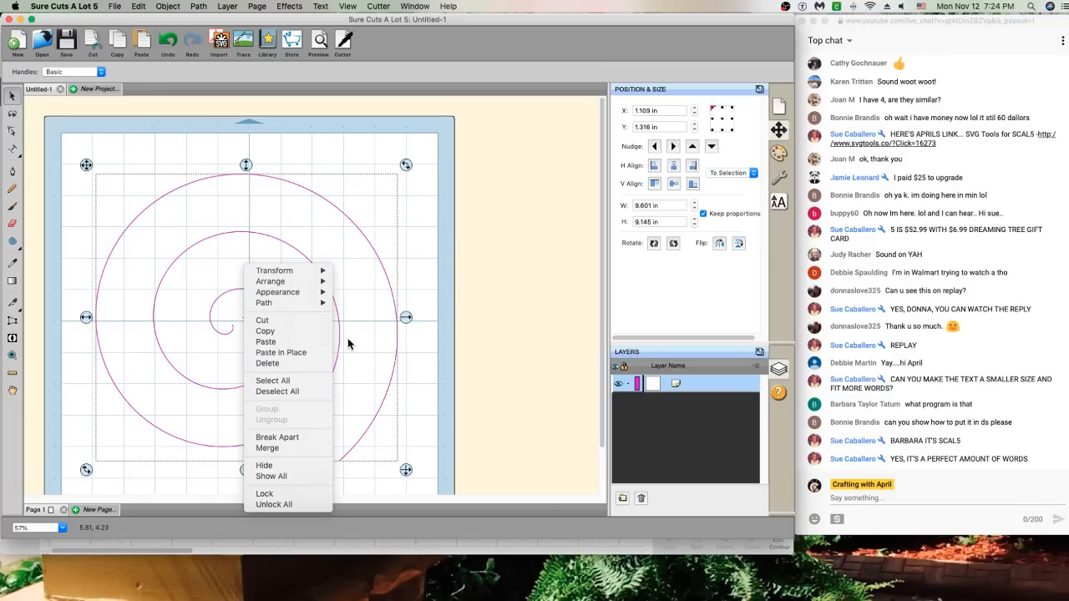
{"action": "mouse_move", "coordinate": [289, 305]}
{"action": "mouse_move", "coordinate": [286, 284]}
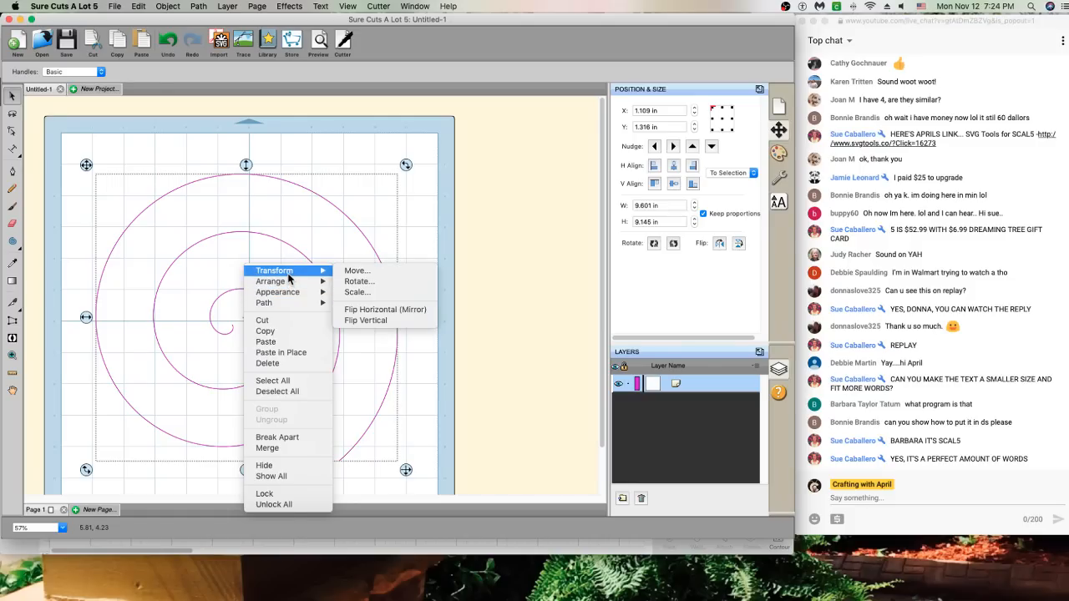
{"action": "left_click", "coordinate": [384, 310]}
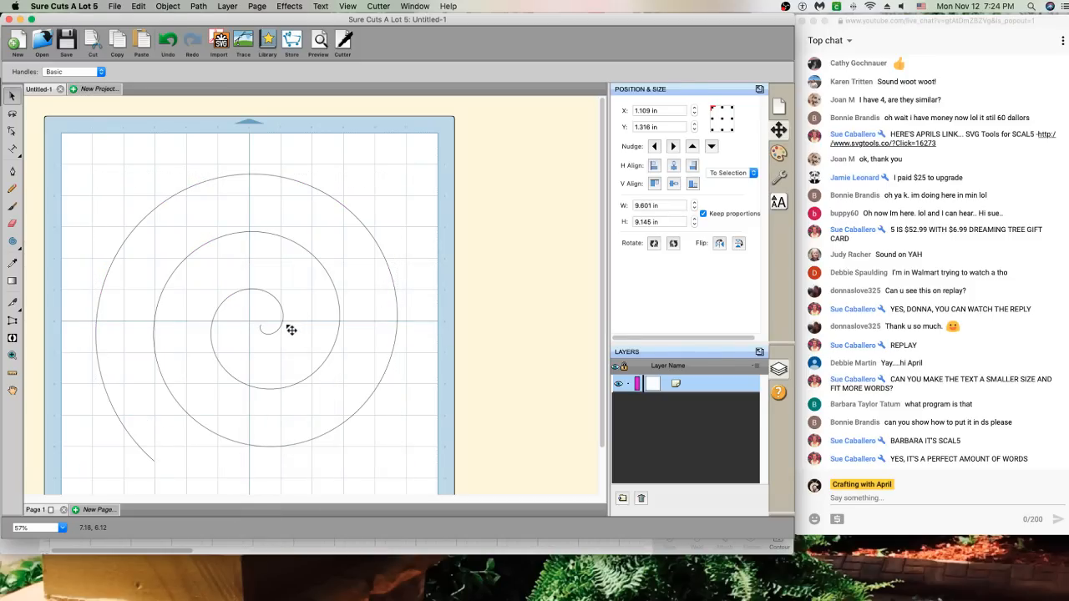
Attach text to the spiral, reverse its path direction and type a test letter 'L'
{"action": "left_click", "coordinate": [12, 149]}
{"action": "left_click", "coordinate": [253, 353]}
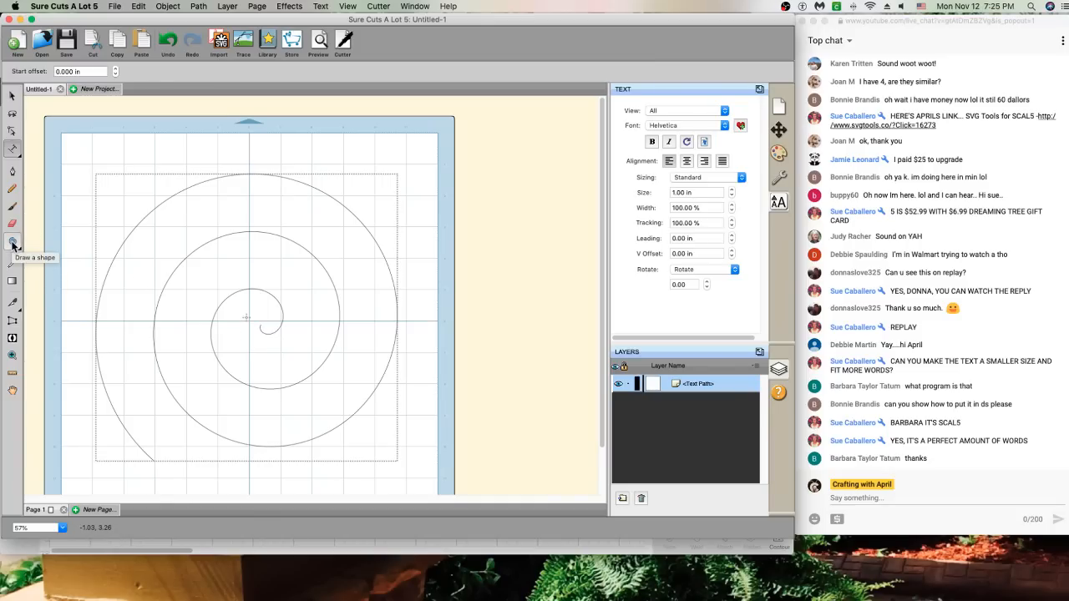
{"action": "left_click", "coordinate": [200, 7]}
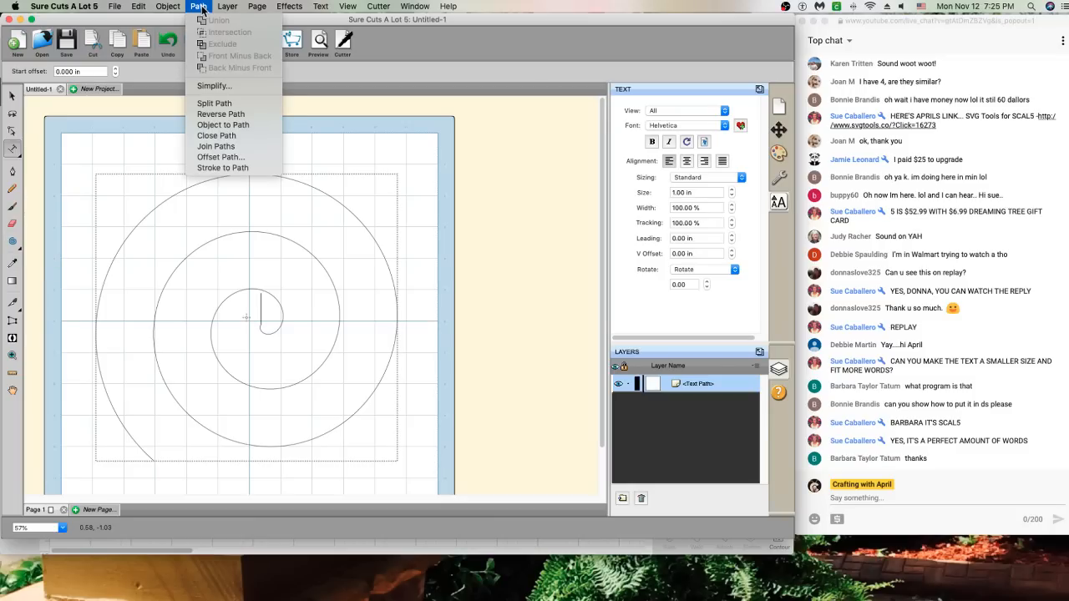
{"action": "left_click", "coordinate": [226, 114]}
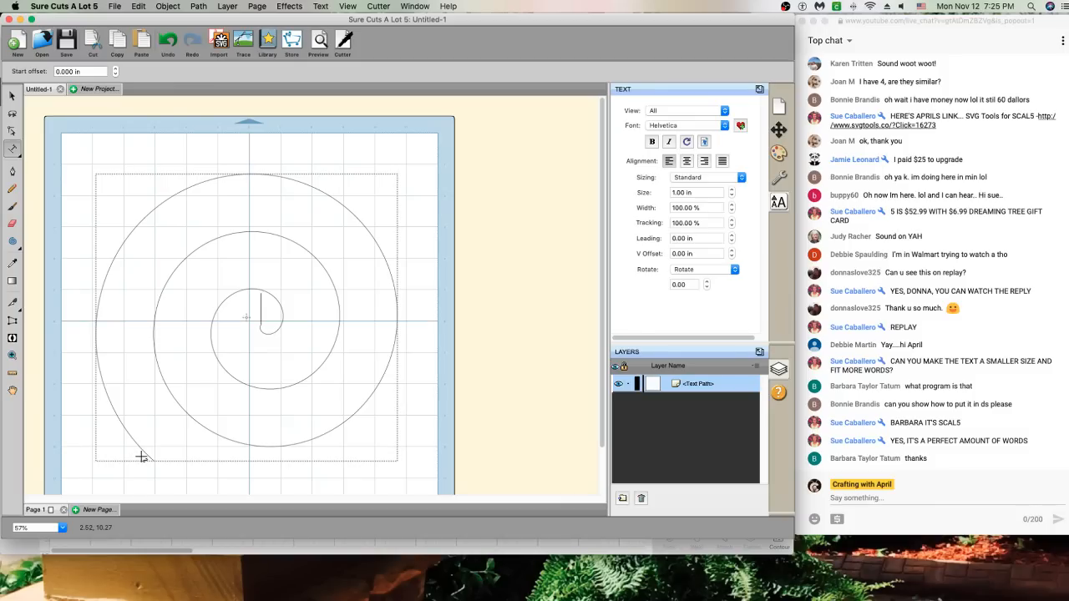
{"action": "type", "text": "L"}
Undo the test letter, the text path and the horizontal mirror, restoring the plain spiral
{"action": "left_click", "coordinate": [168, 40]}
{"action": "left_click", "coordinate": [170, 44]}
{"action": "left_click", "coordinate": [125, 456]}
{"action": "left_click", "coordinate": [16, 154]}
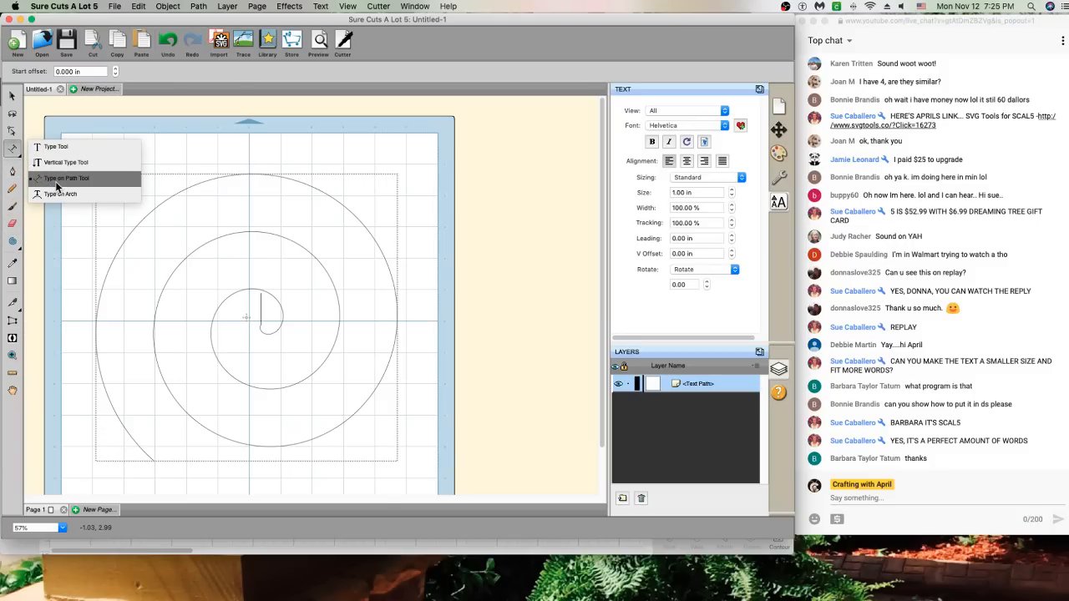
{"action": "left_click", "coordinate": [50, 179]}
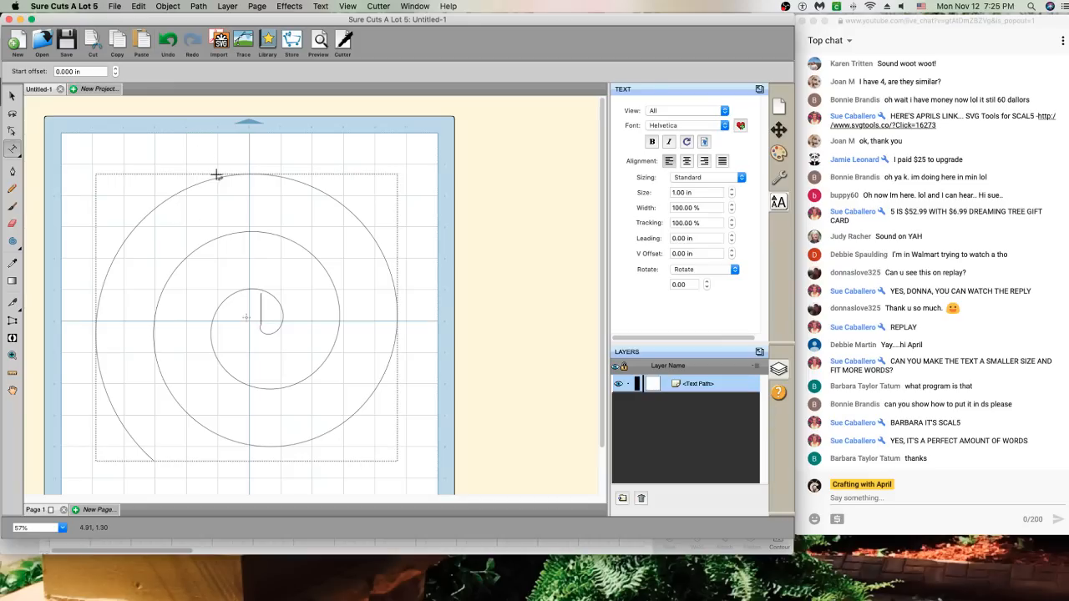
{"action": "left_click", "coordinate": [168, 40]}
{"action": "left_click", "coordinate": [166, 41]}
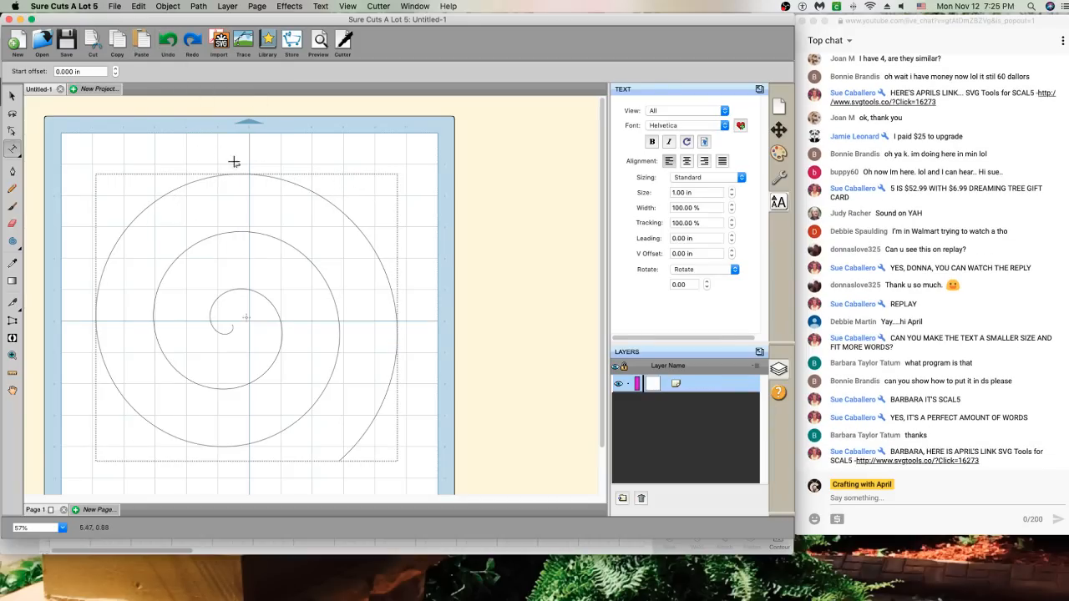
Attach a text path to the spiral starting at its outer end
{"action": "left_click", "coordinate": [205, 7]}
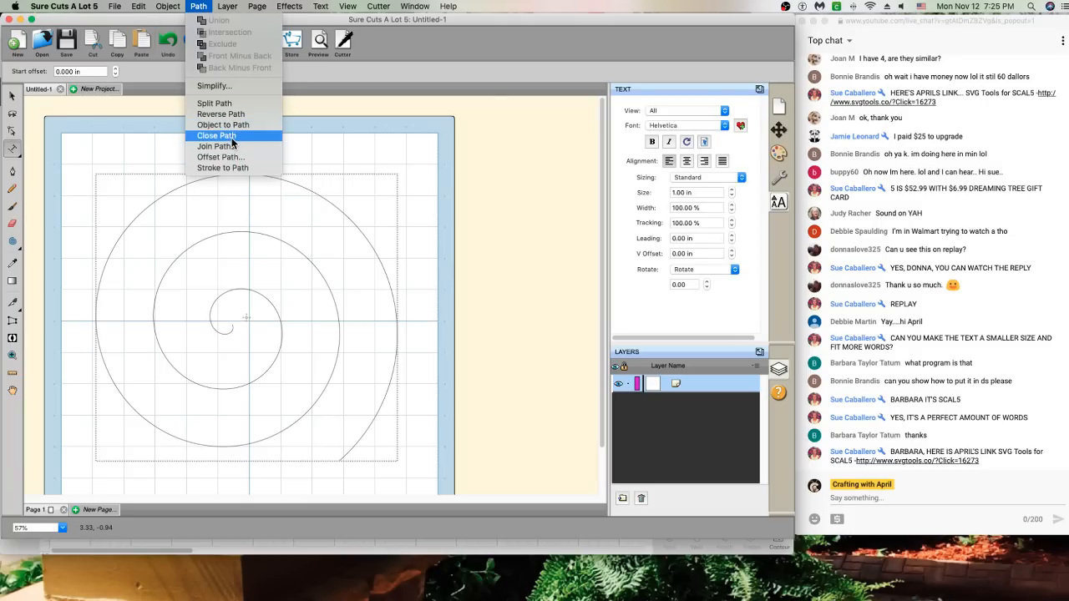
{"action": "left_click", "coordinate": [237, 103]}
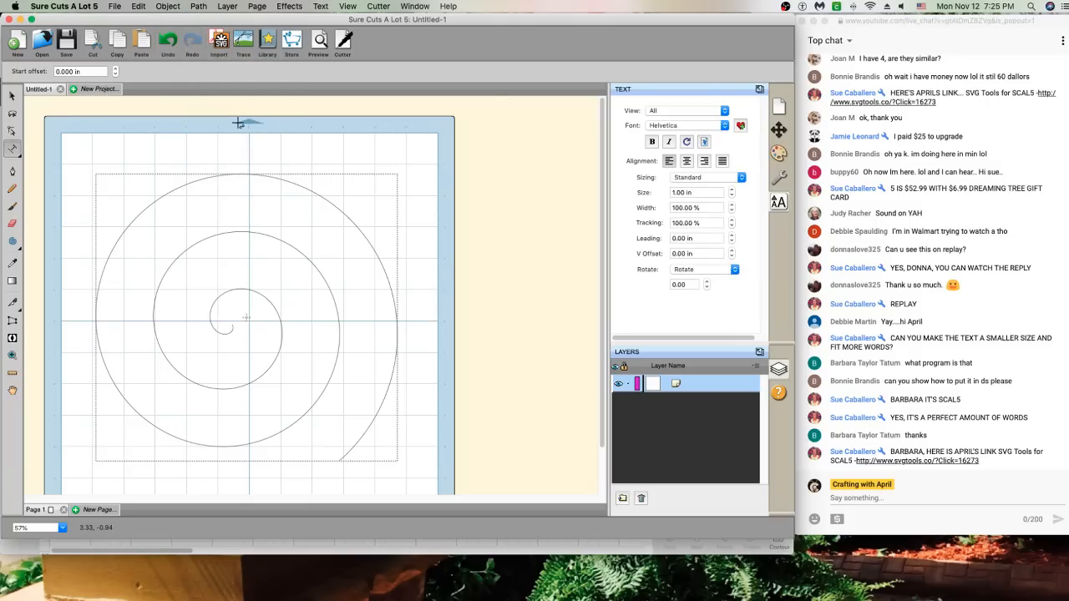
{"action": "right_click", "coordinate": [257, 231]}
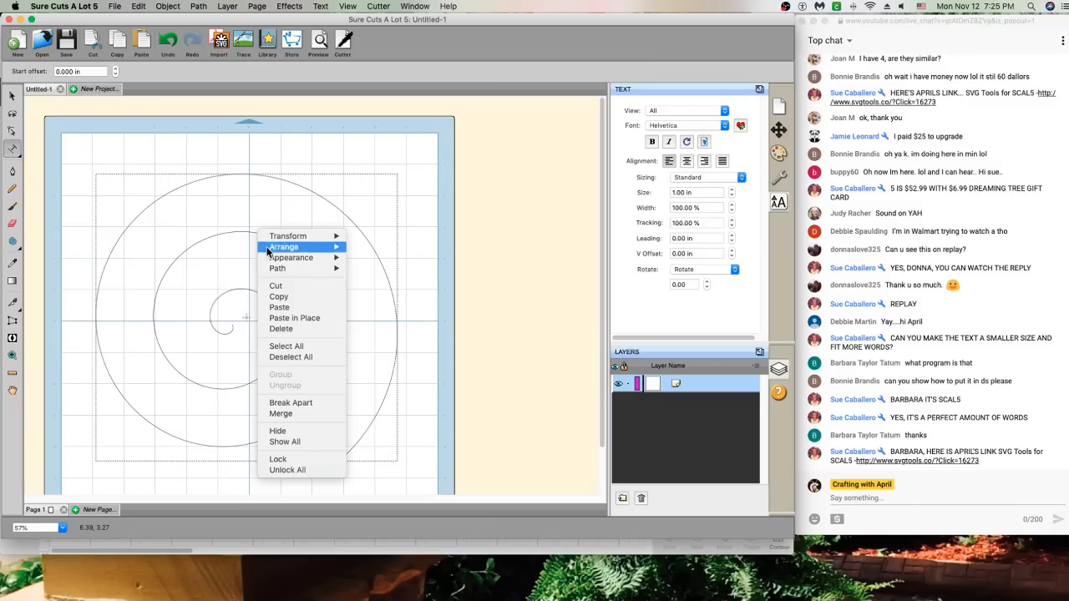
{"action": "left_click", "coordinate": [375, 444]}
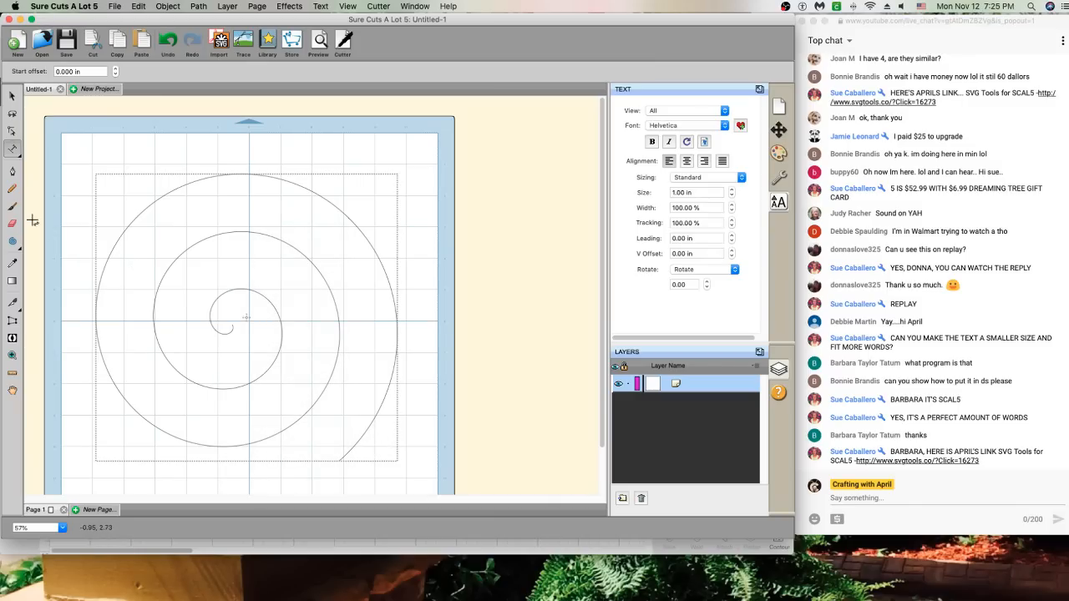
{"action": "left_click", "coordinate": [128, 267]}
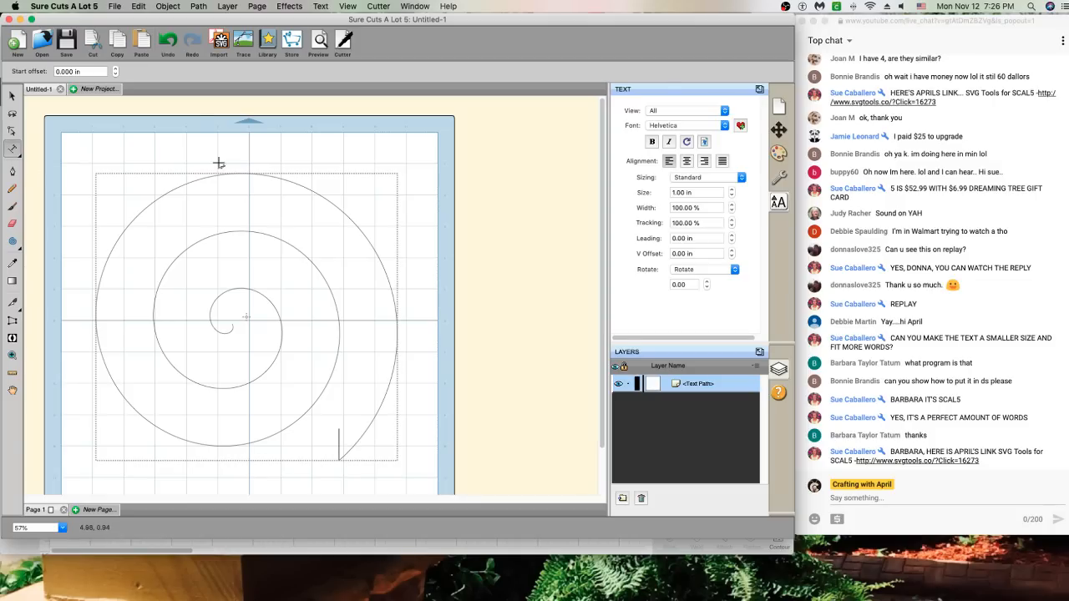
Type trial letters 'Twa' on the spiral, then erase them
{"action": "left_click", "coordinate": [203, 7]}
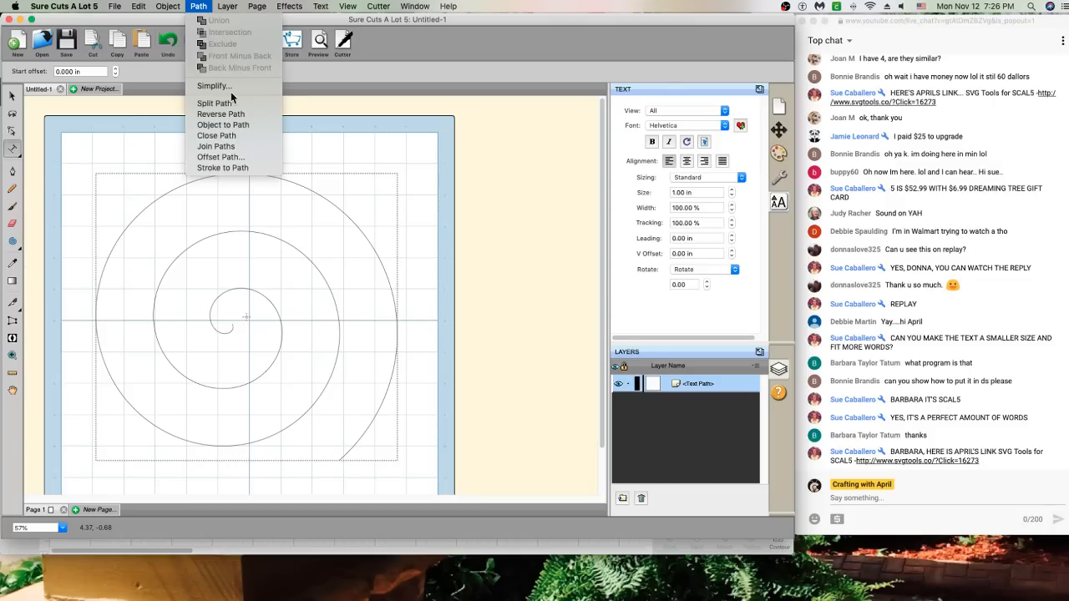
{"action": "left_click", "coordinate": [371, 454]}
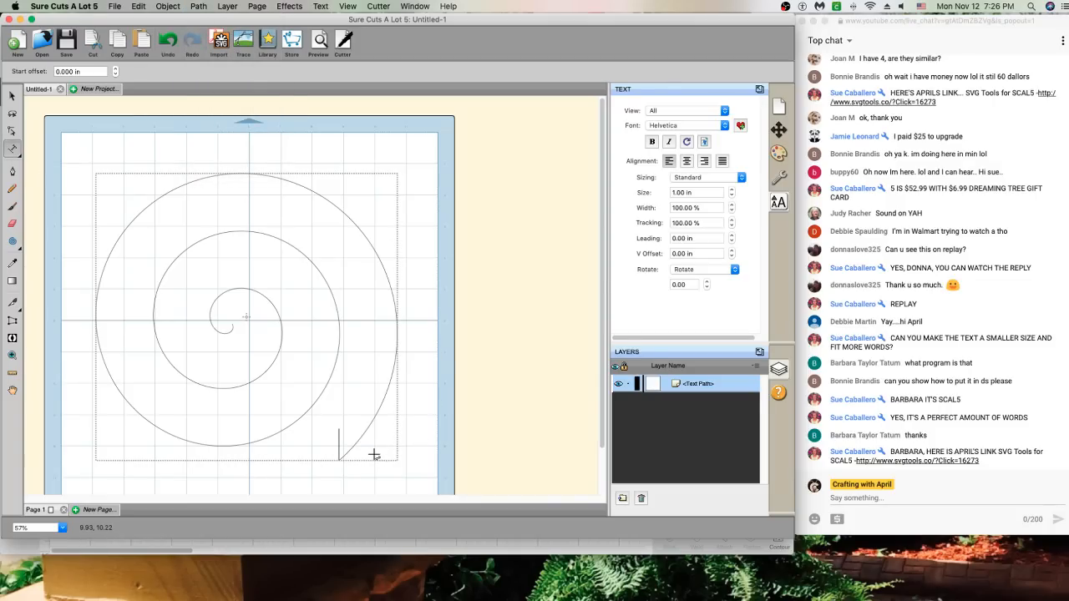
{"action": "type", "text": "Twa"}
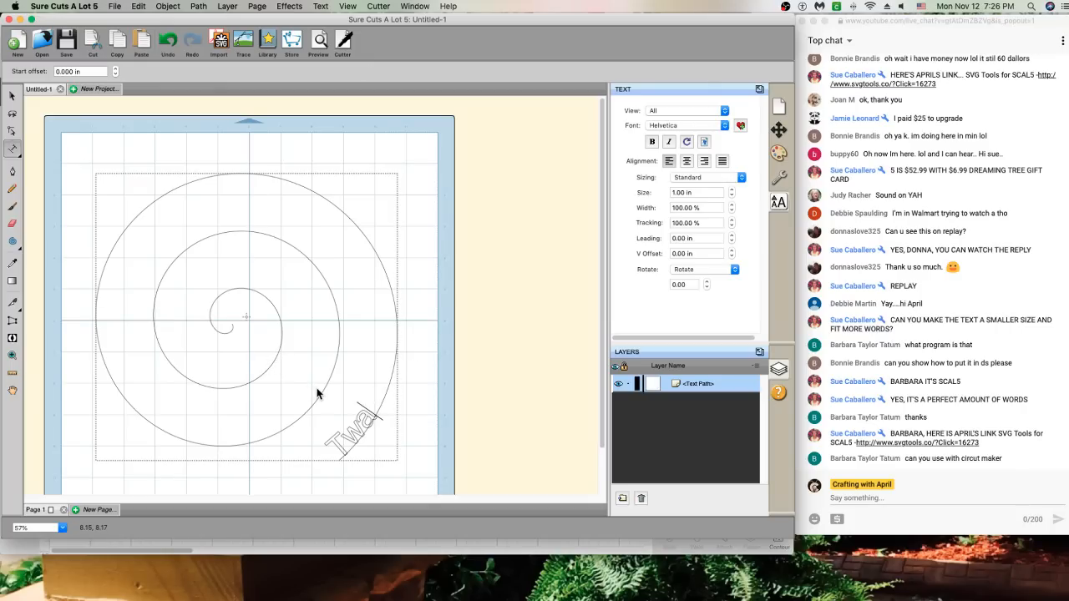
{"action": "left_click", "coordinate": [199, 7]}
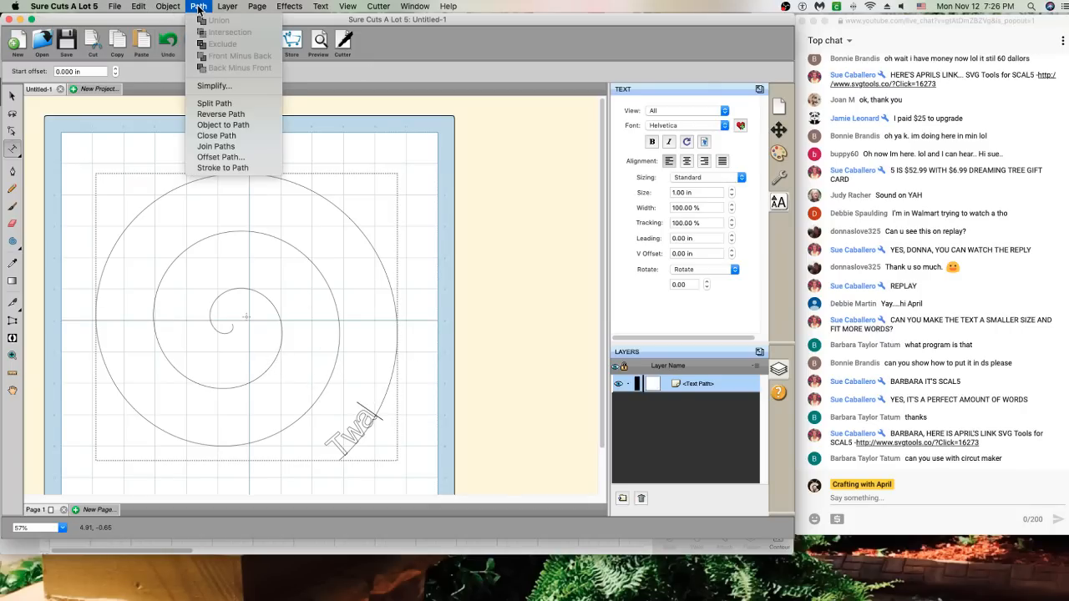
{"action": "left_click", "coordinate": [225, 112]}
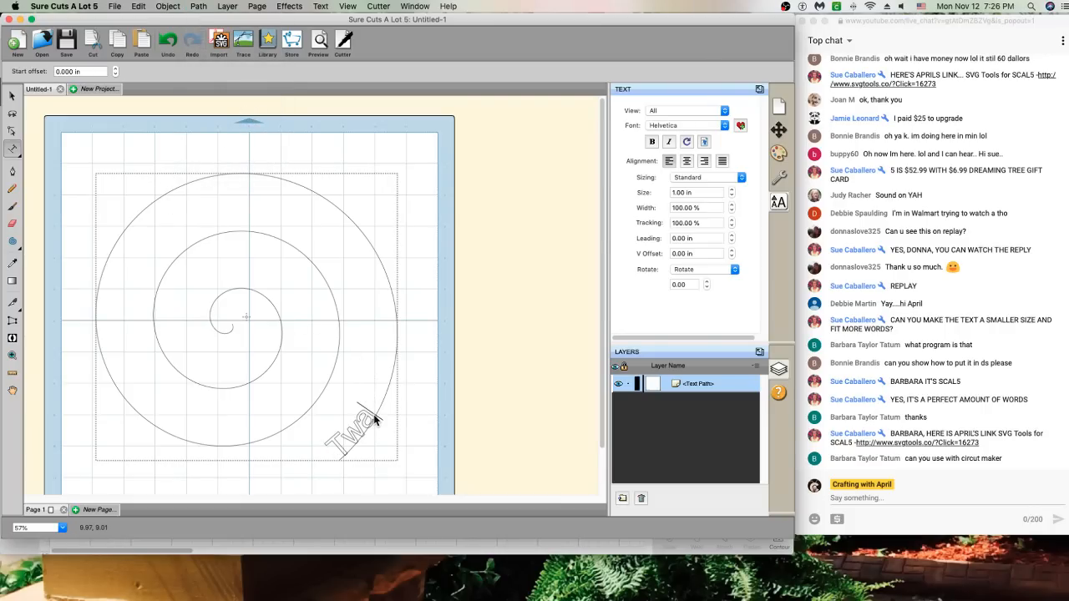
{"action": "key", "text": "BackSpace"}
{"action": "key", "text": "BackSpace"}
{"action": "key", "text": "BackSpace"}
Mirror the spiral horizontally so its outer end sits at the lower left
{"action": "right_click", "coordinate": [256, 215]}
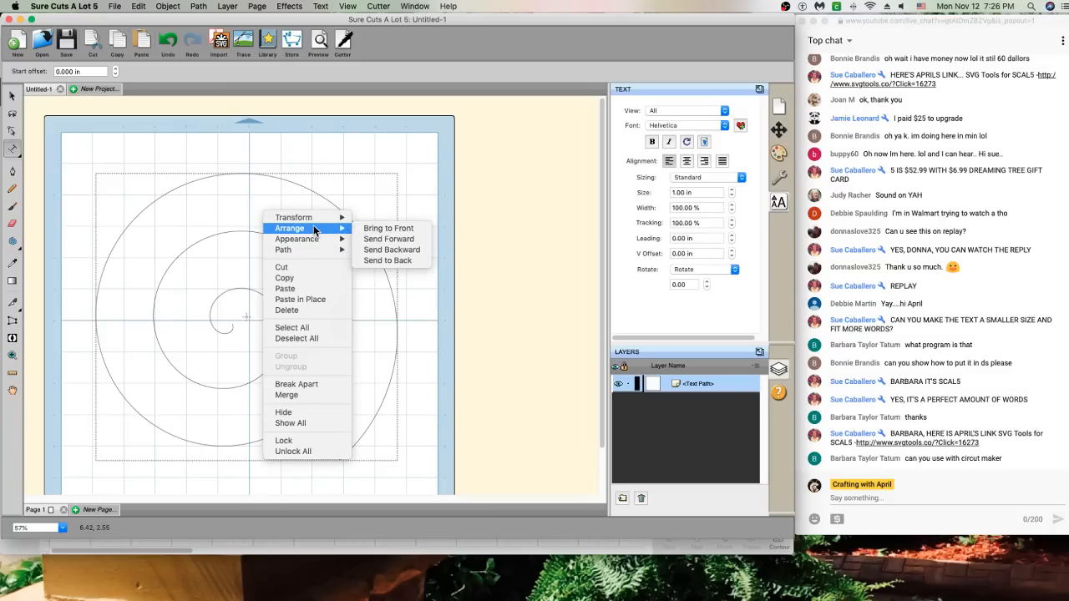
{"action": "mouse_move", "coordinate": [317, 219]}
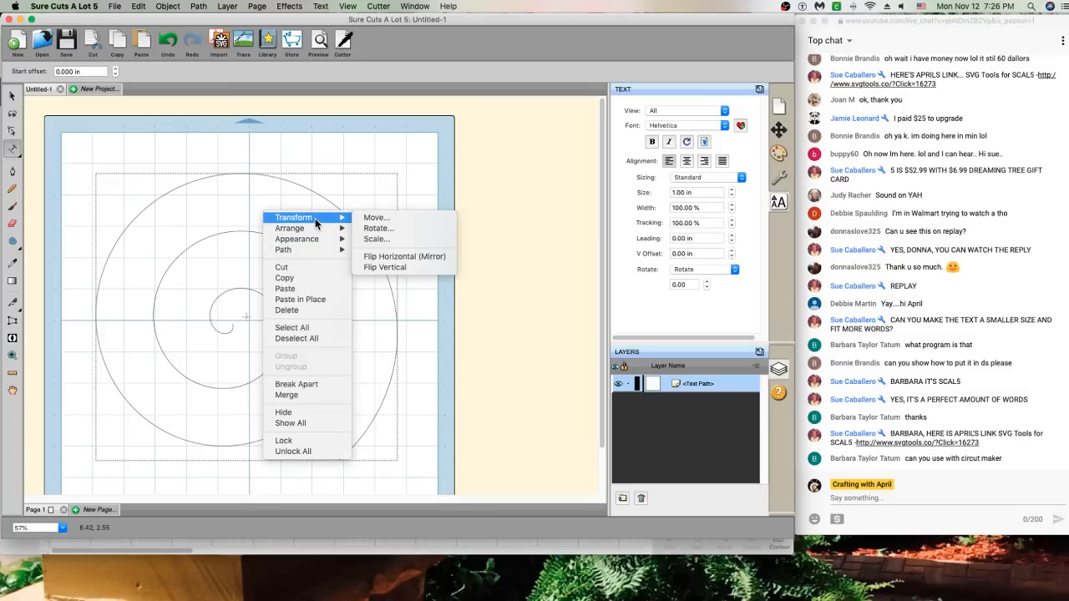
{"action": "left_click", "coordinate": [377, 256]}
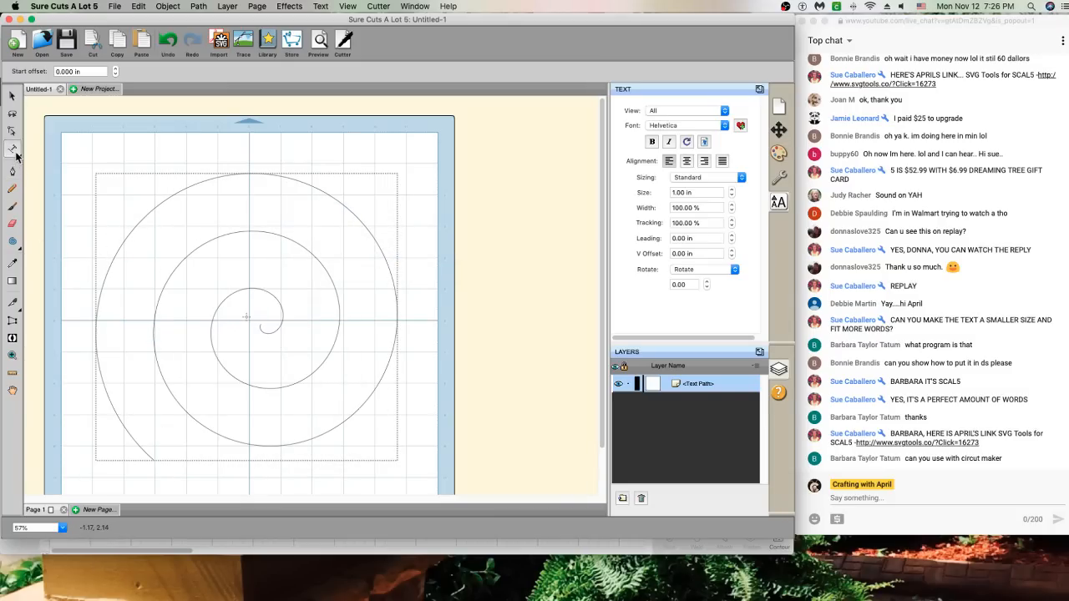
Type and delete trial text 'Twas' at the outer end, then undo twice
{"action": "left_click", "coordinate": [138, 451]}
{"action": "type", "text": "T"}
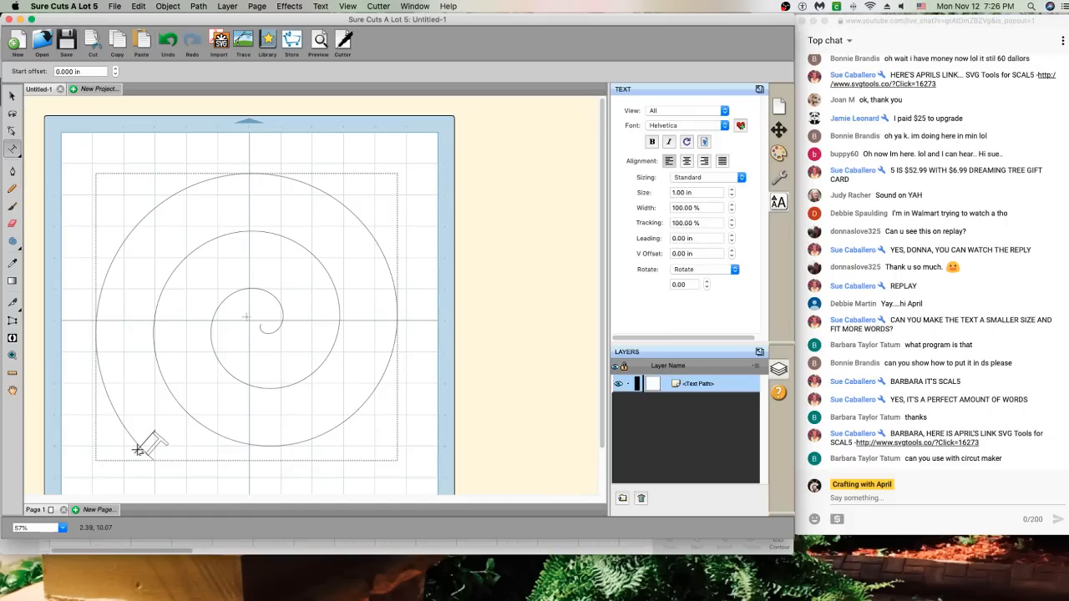
{"action": "type", "text": "was"}
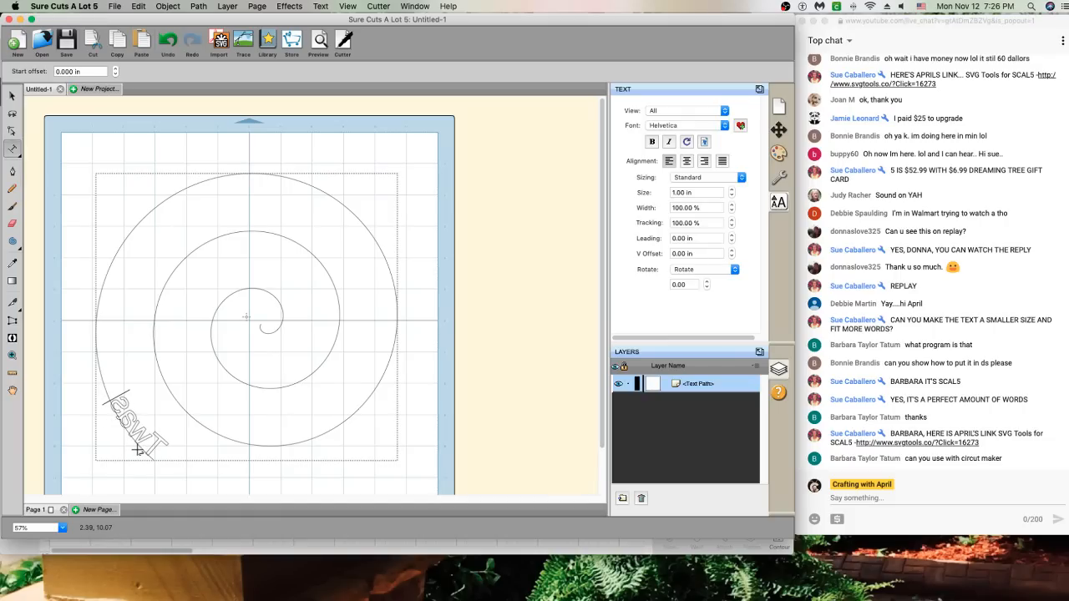
{"action": "key", "text": "BackSpace"}
{"action": "key", "text": "BackSpace"}
{"action": "key", "text": "BackSpace"}
{"action": "key", "text": "BackSpace"}
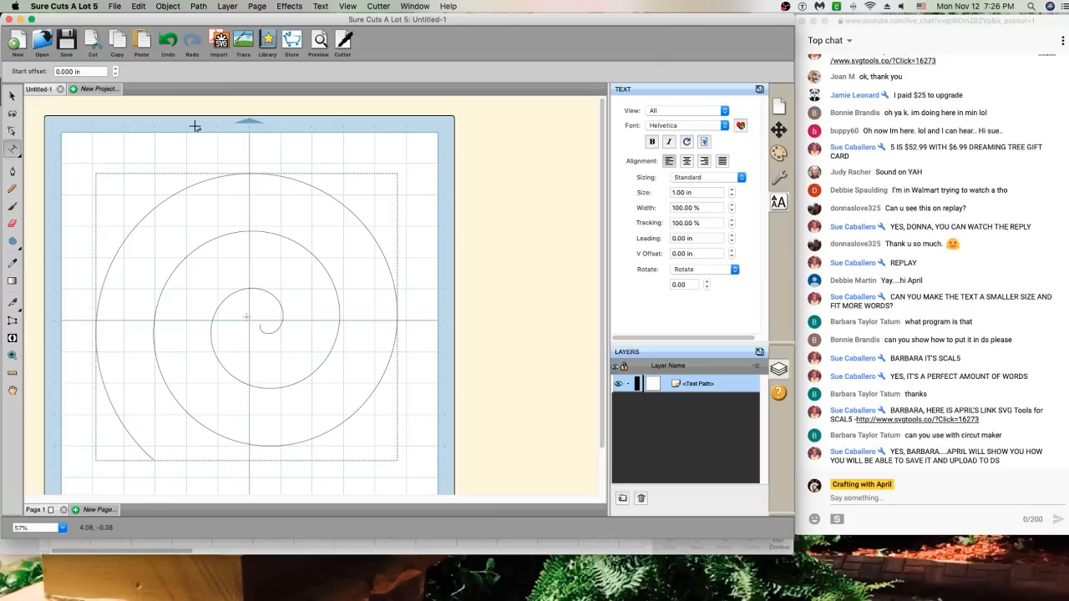
{"action": "left_click", "coordinate": [168, 39]}
{"action": "left_click", "coordinate": [169, 46]}
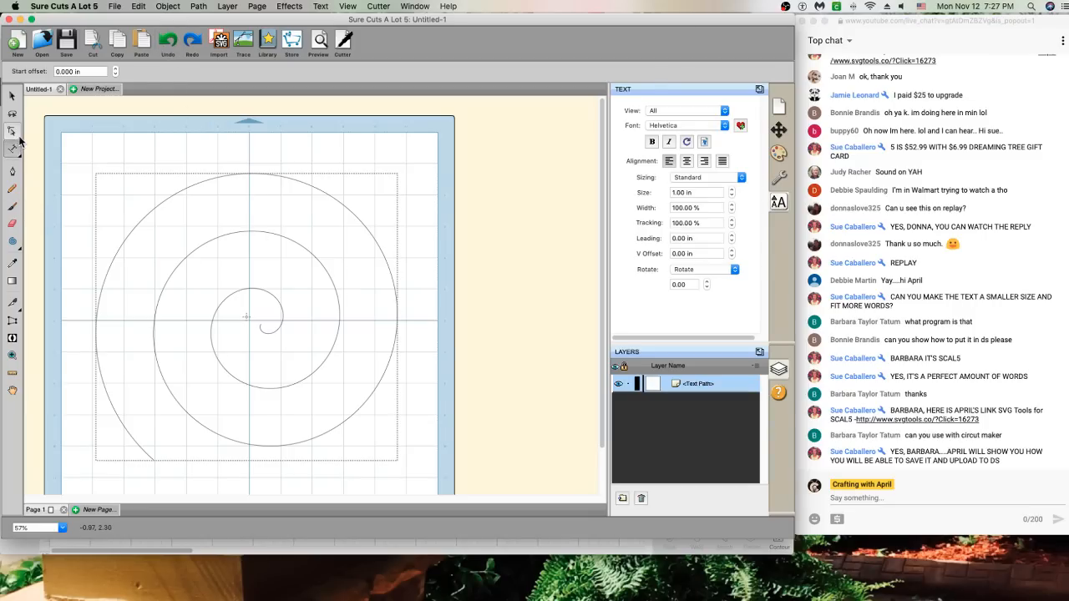
Create the Untitled-2 project, then draw a spiral and move it to the mat's centre
{"action": "left_click", "coordinate": [95, 88]}
{"action": "left_click", "coordinate": [606, 374]}
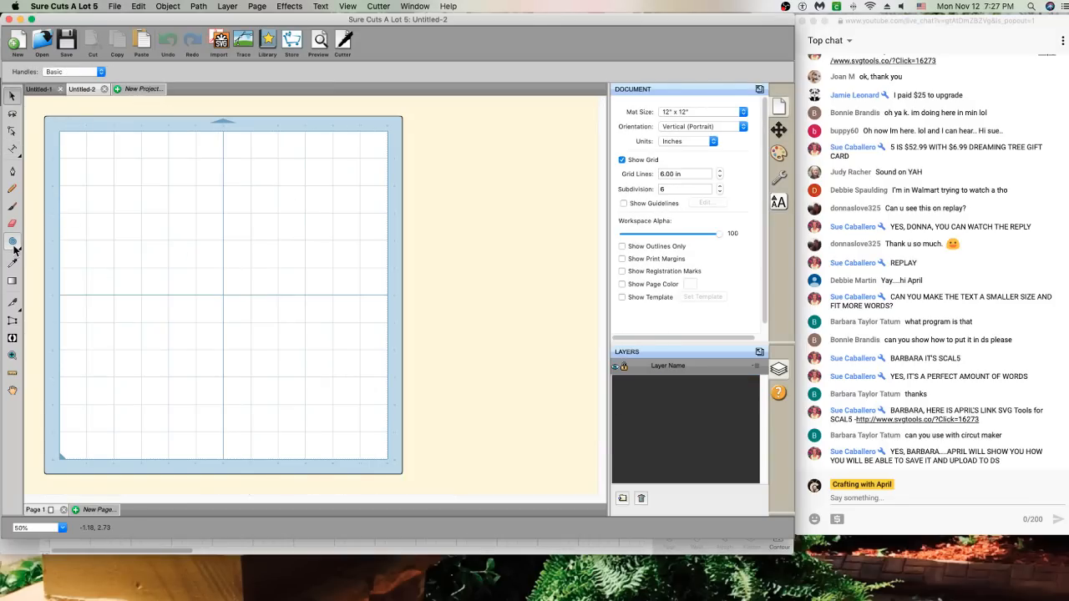
{"action": "left_click", "coordinate": [12, 242]}
{"action": "left_click_drag", "start_coordinate": [147, 177], "coordinate": [185, 222]}
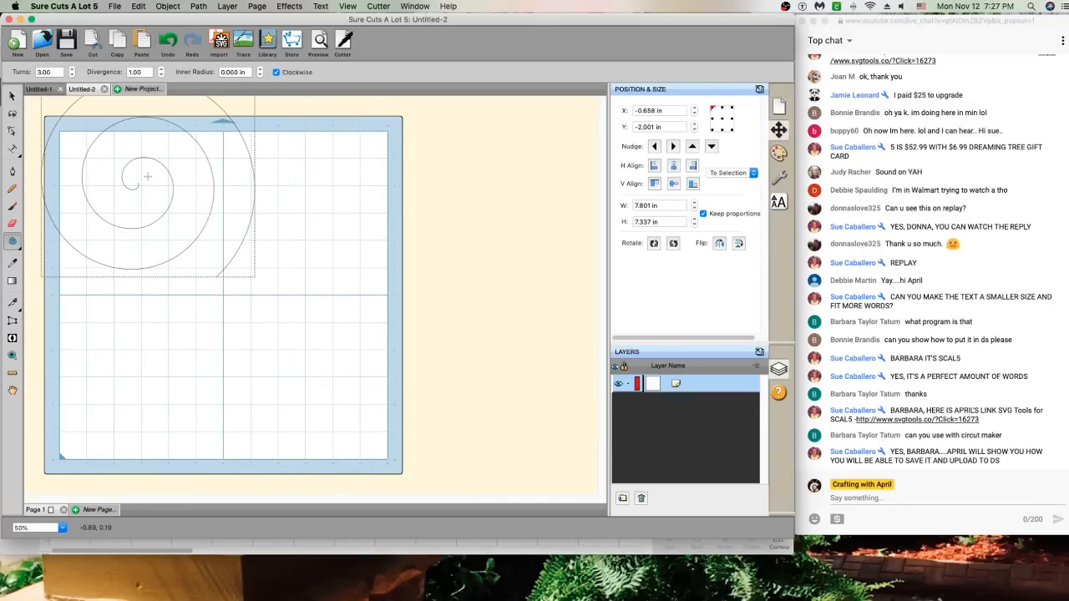
{"action": "left_click", "coordinate": [12, 96]}
{"action": "left_click_drag", "start_coordinate": [153, 166], "coordinate": [239, 300]}
Mirror the spiral horizontally, attach a text path to it, and reverse its path
{"action": "right_click", "coordinate": [273, 270]}
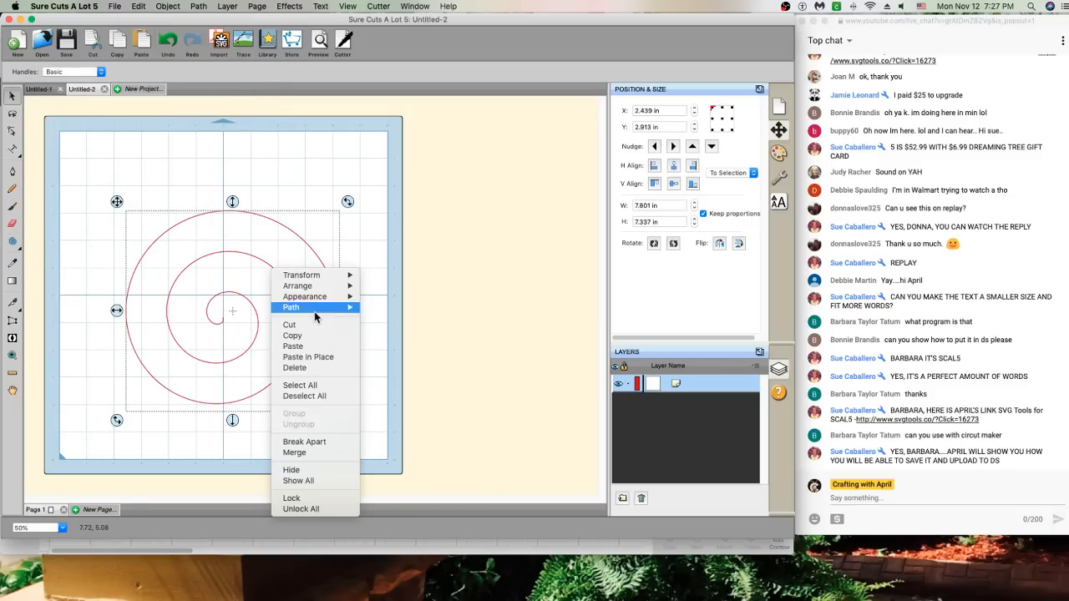
{"action": "mouse_move", "coordinate": [314, 280]}
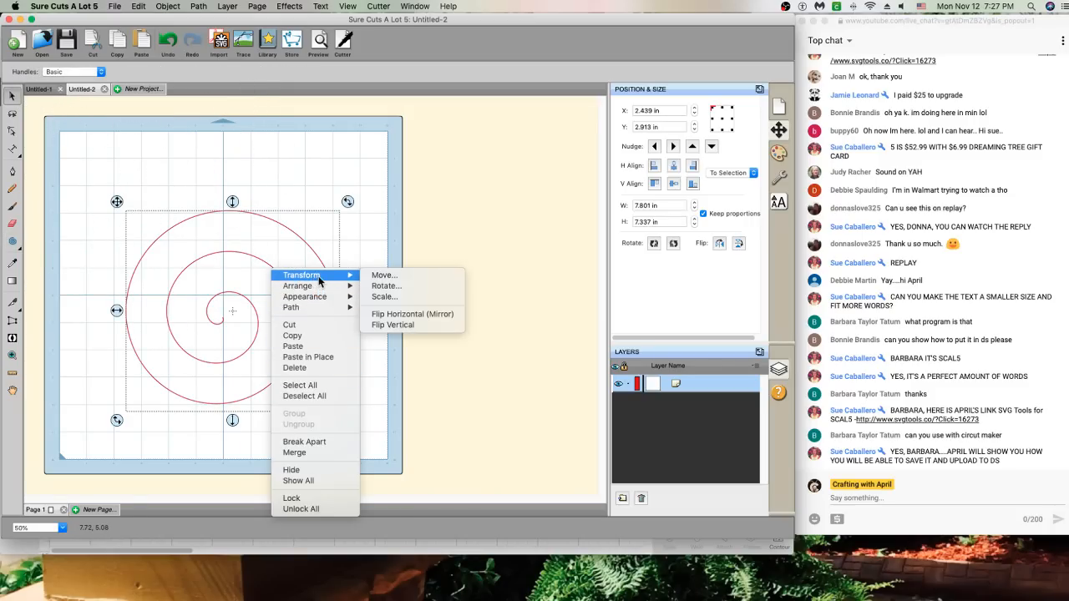
{"action": "left_click", "coordinate": [397, 314]}
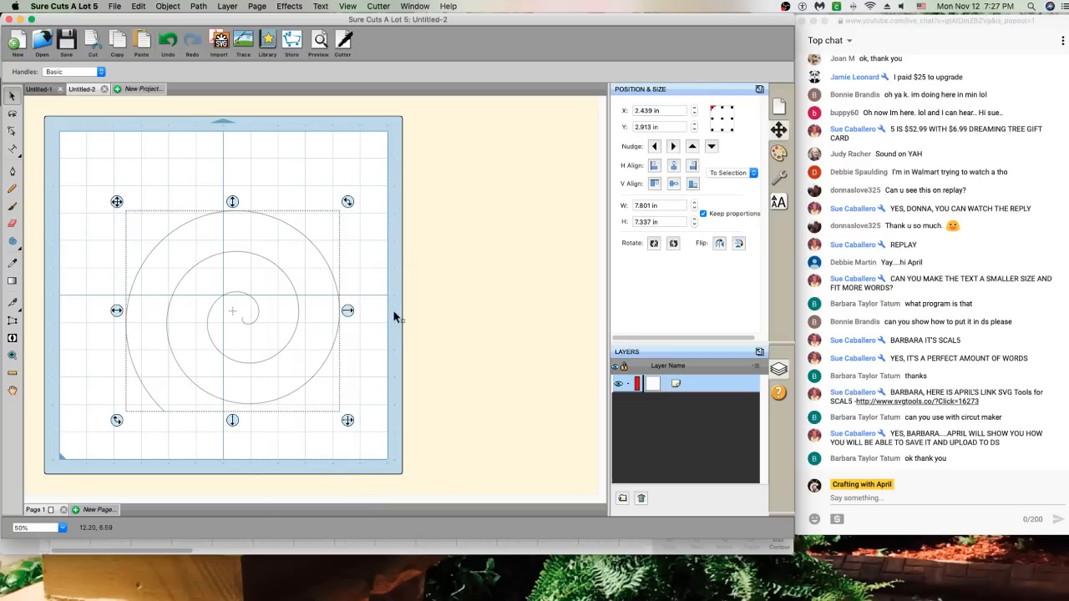
{"action": "left_click", "coordinate": [12, 148]}
{"action": "left_click", "coordinate": [146, 404]}
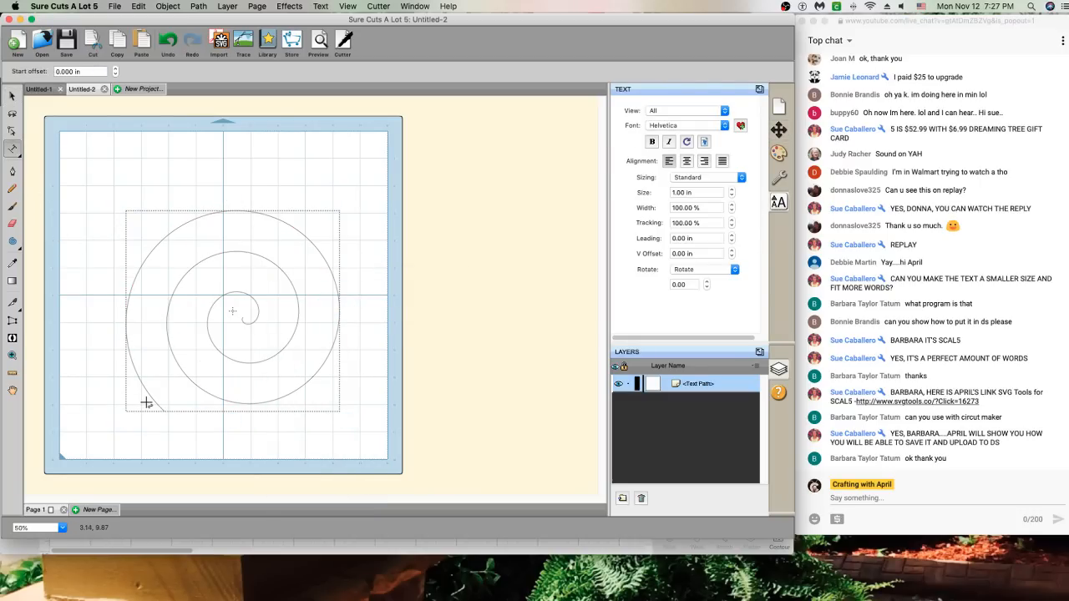
{"action": "left_click", "coordinate": [199, 6]}
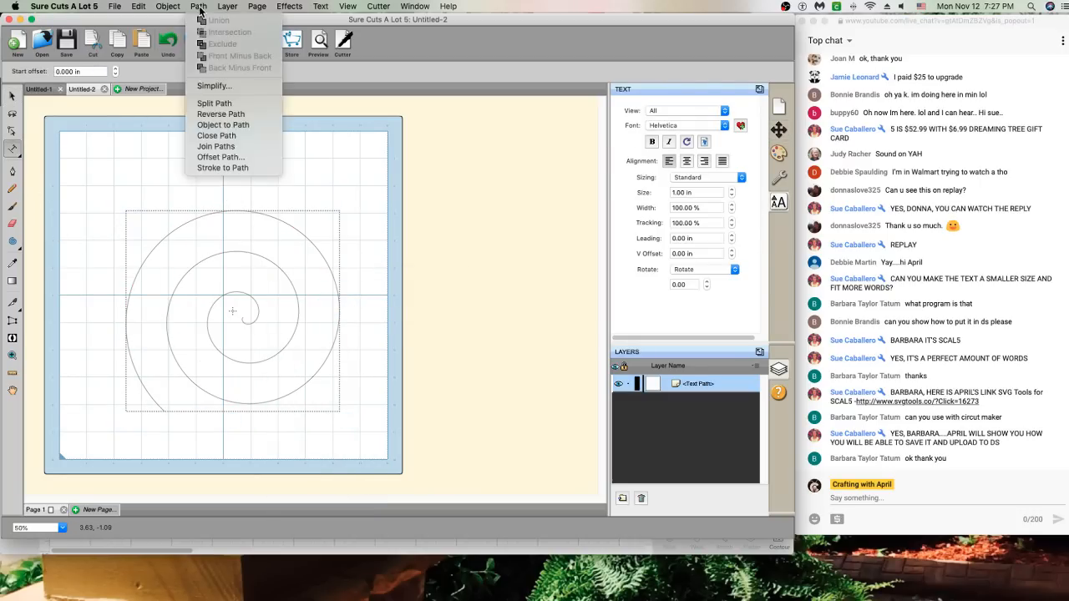
{"action": "left_click", "coordinate": [234, 117]}
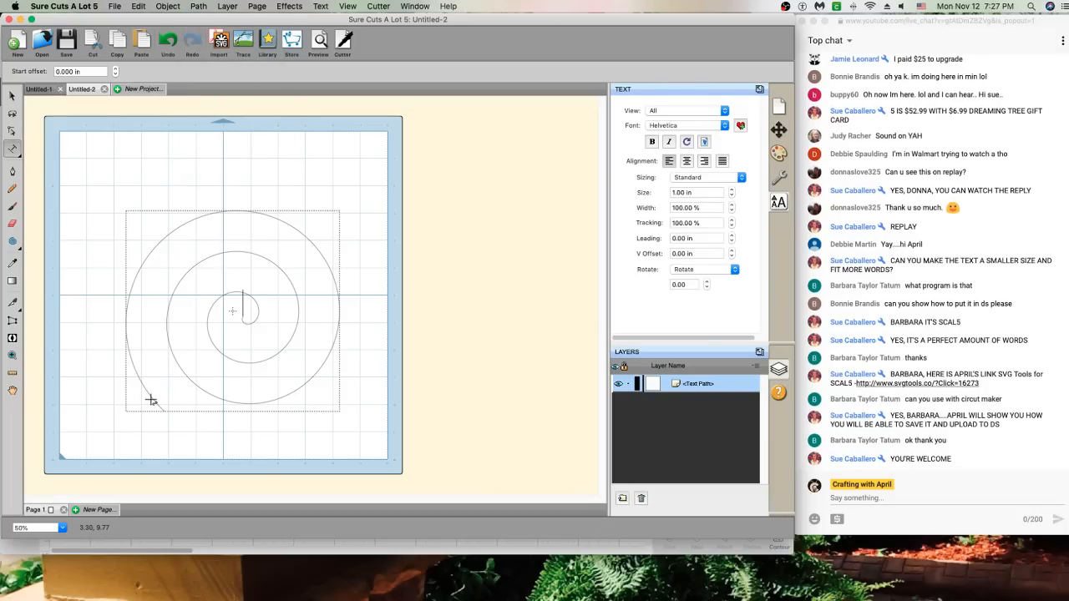
Test-type 'Twas' at the spiral's centre, delete it, and reverse the path back
{"action": "type", "text": "Twas"}
{"action": "key", "text": "BackSpace"}
{"action": "key", "text": "BackSpace"}
{"action": "key", "text": "BackSpace"}
{"action": "key", "text": "BackSpace"}
{"action": "left_click", "coordinate": [199, 6]}
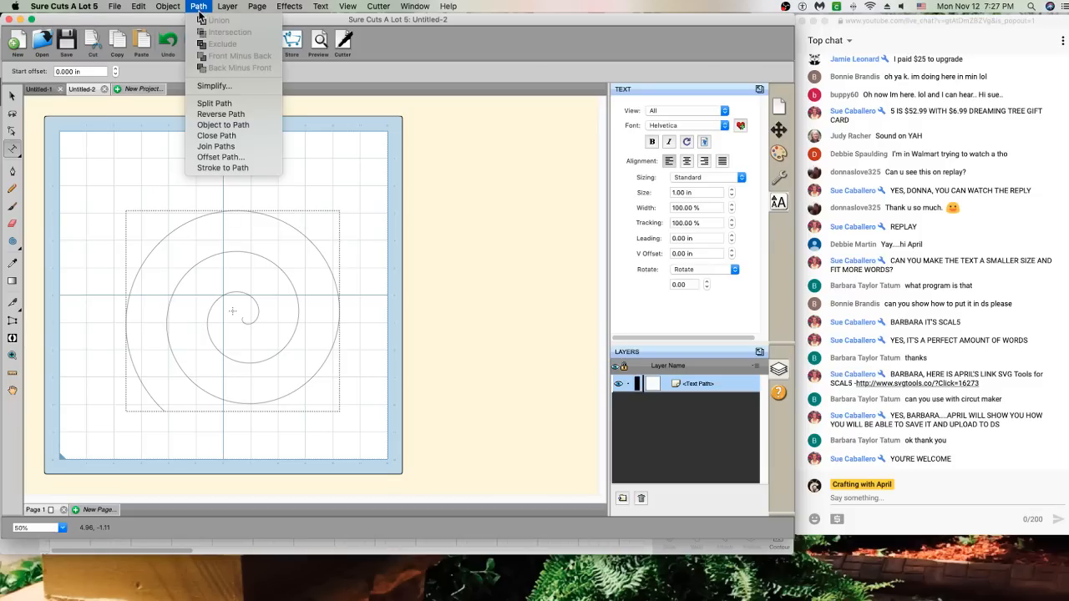
{"action": "left_click", "coordinate": [213, 111]}
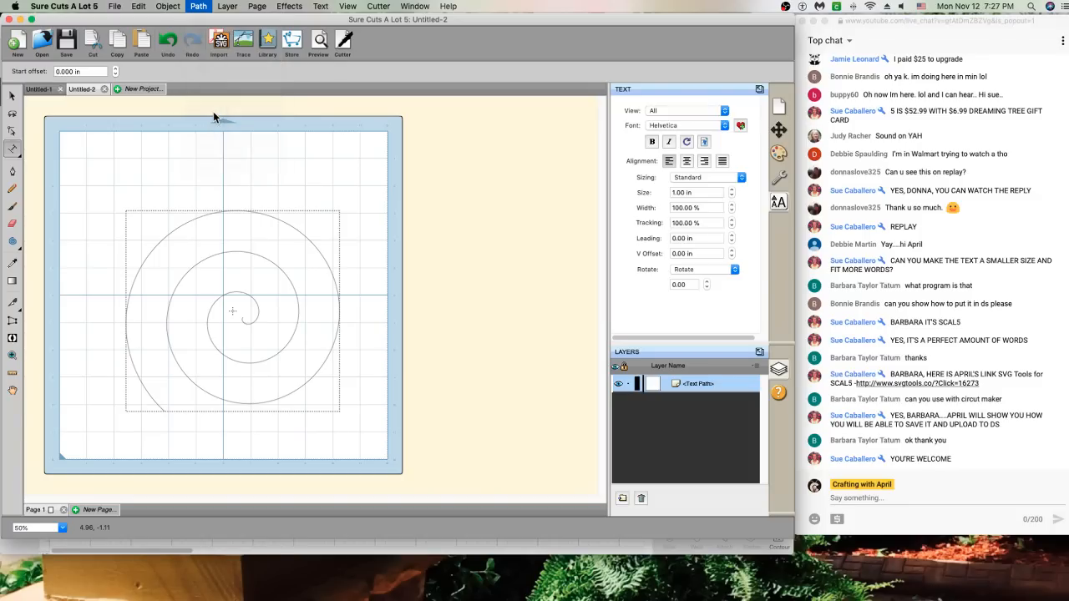
Rotate the spiral about 115°, retry text on it, dismiss the error, and undo
{"action": "left_click", "coordinate": [12, 99]}
{"action": "left_click_drag", "start_coordinate": [348, 203], "coordinate": [257, 378]}
{"action": "left_click", "coordinate": [203, 209]}
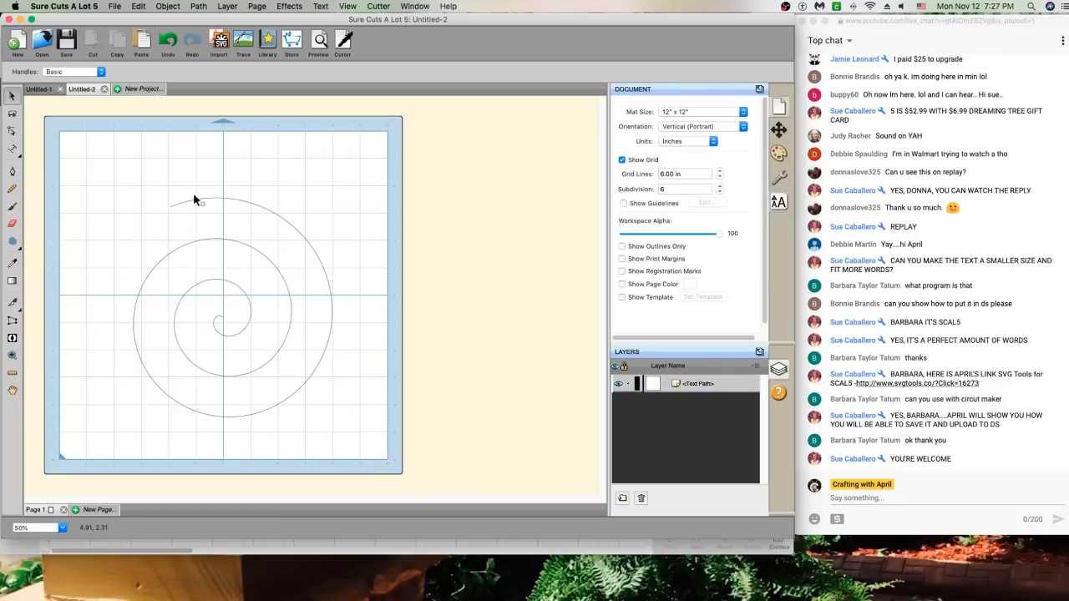
{"action": "left_click", "coordinate": [14, 149]}
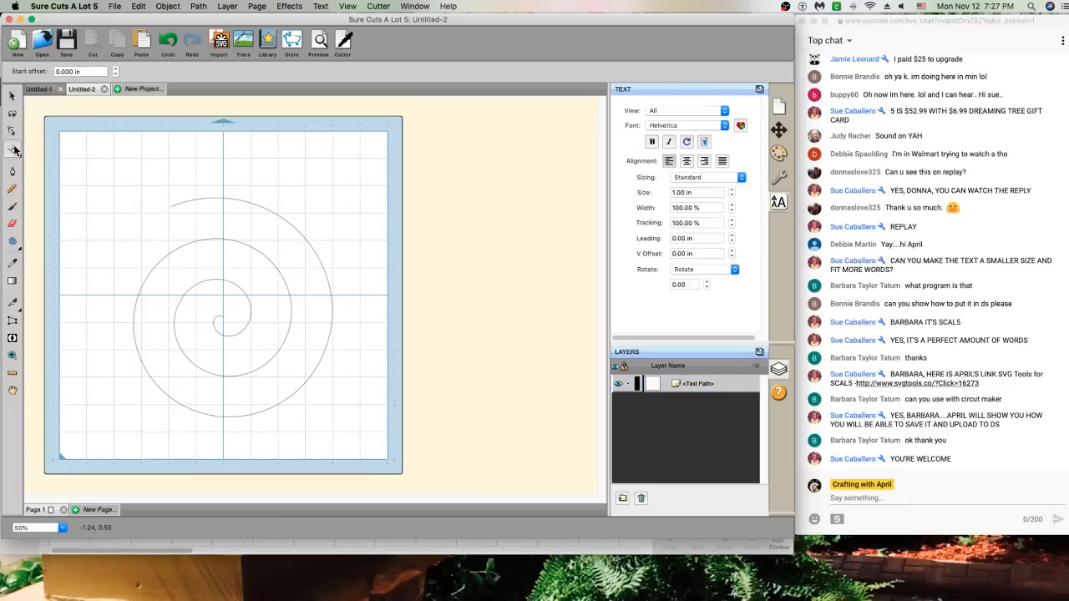
{"action": "left_click", "coordinate": [165, 194]}
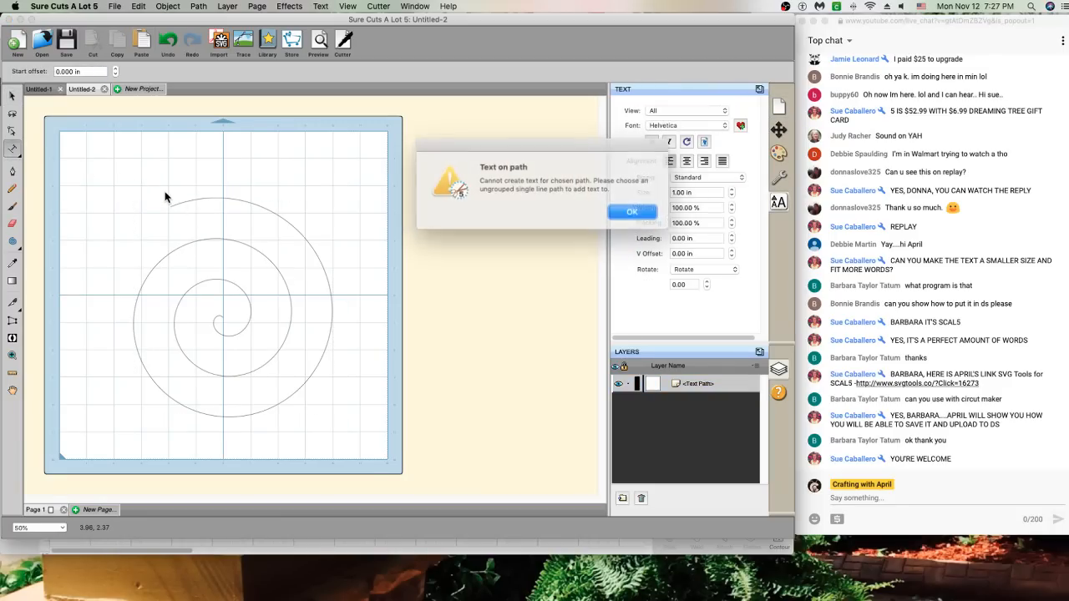
{"action": "left_click", "coordinate": [627, 211]}
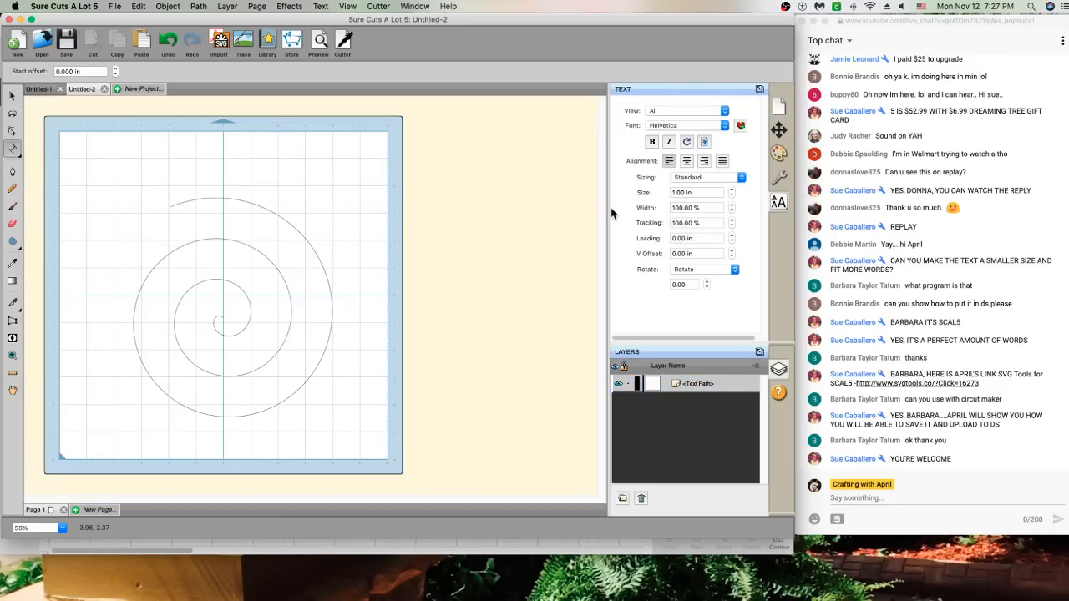
{"action": "left_click", "coordinate": [167, 44]}
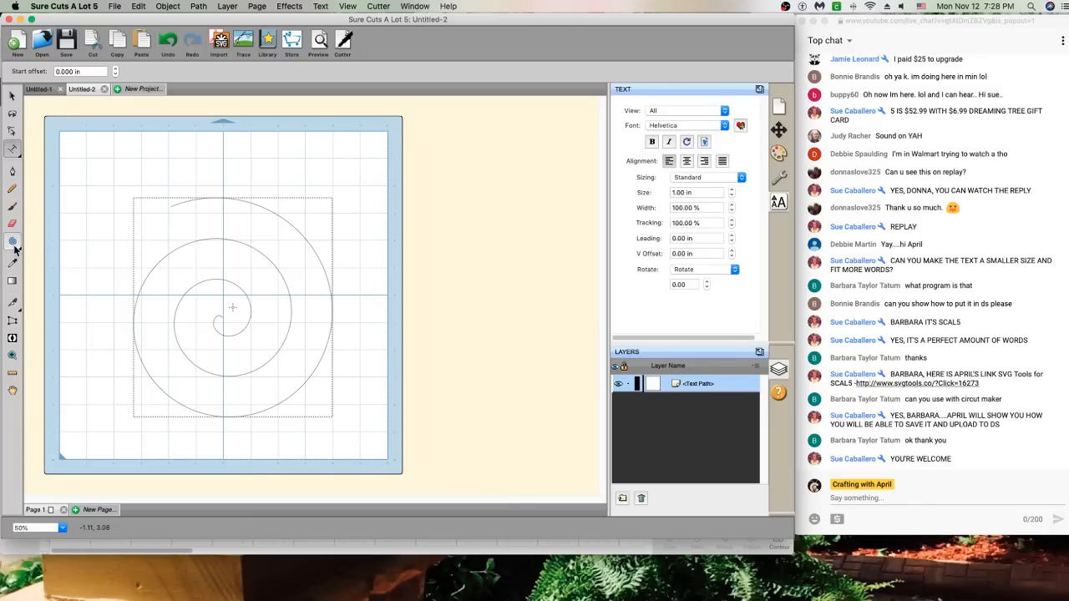
Create the Untitled-3 project and draw a large spiral positioned across the mat
{"action": "left_click", "coordinate": [127, 88]}
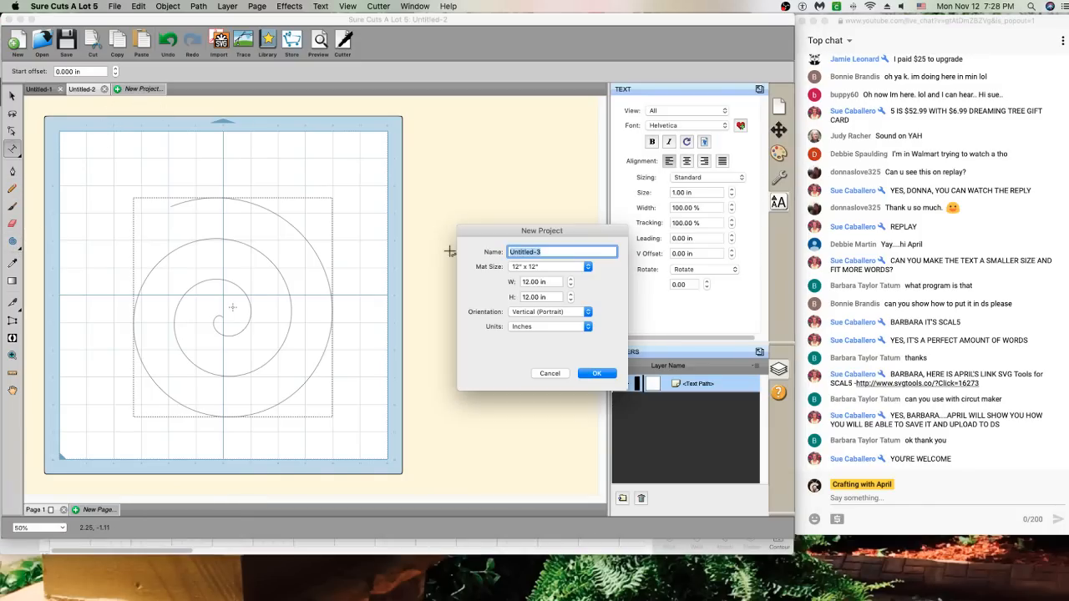
{"action": "left_click", "coordinate": [596, 373]}
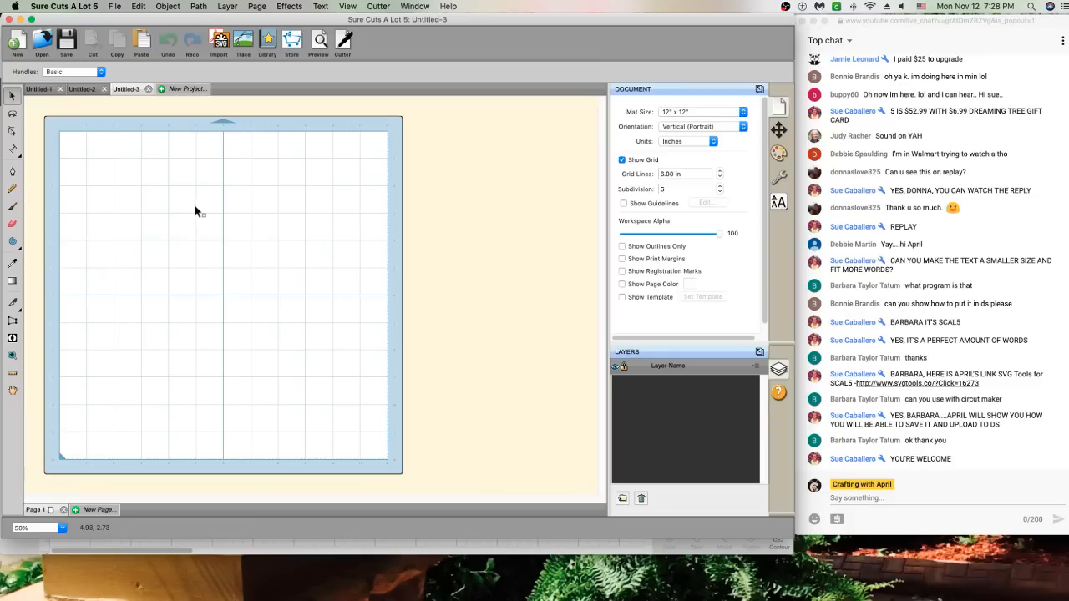
{"action": "left_click", "coordinate": [12, 241]}
{"action": "left_click_drag", "start_coordinate": [127, 226], "coordinate": [262, 329]}
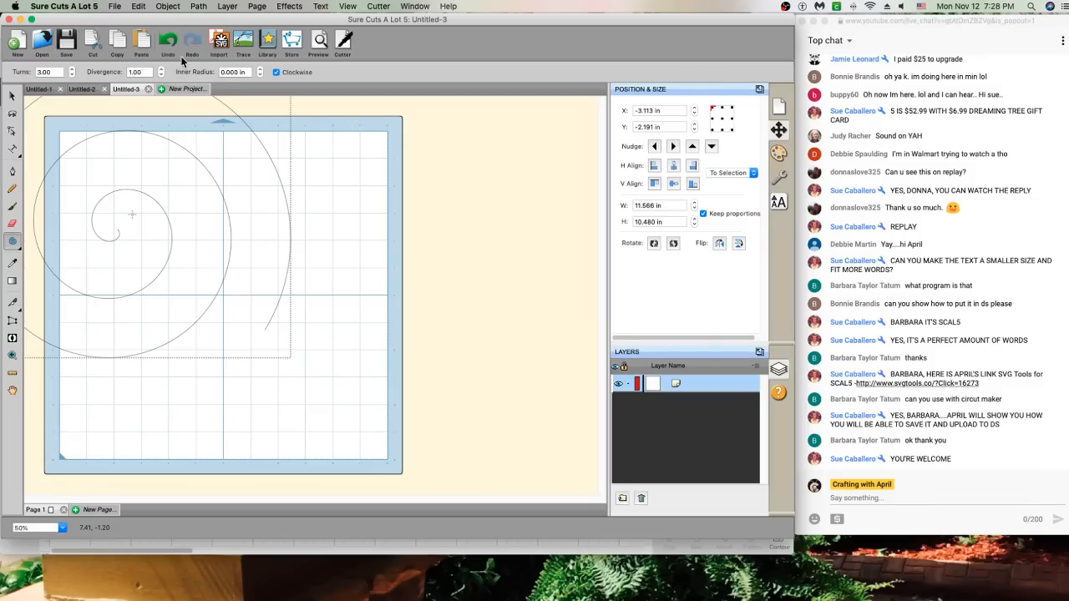
{"action": "left_click", "coordinate": [11, 95]}
{"action": "left_click_drag", "start_coordinate": [119, 142], "coordinate": [222, 231]}
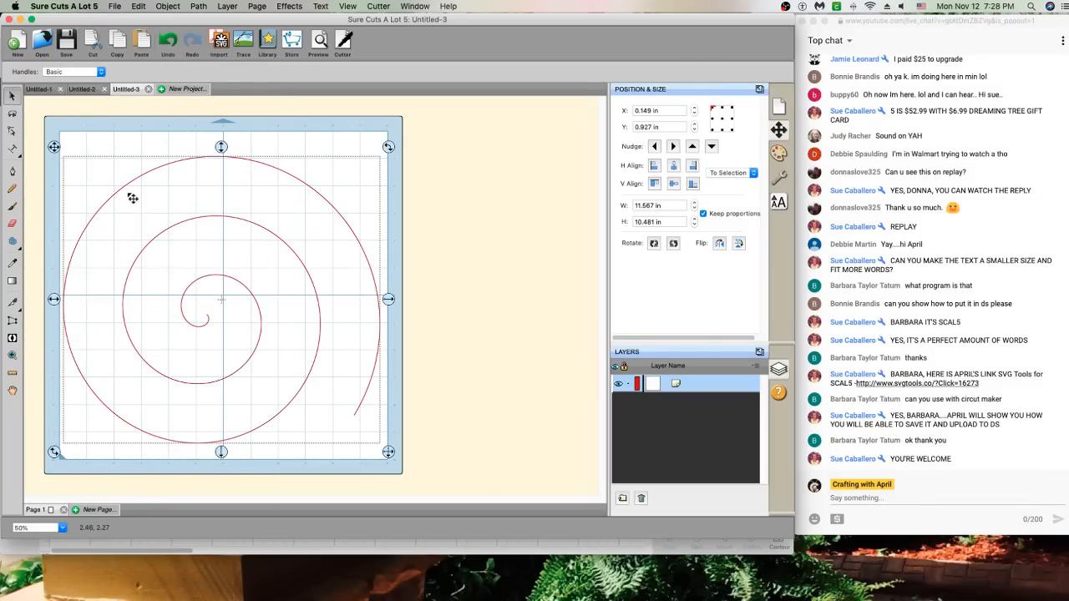
Flip the spiral horizontally and reverse its path direction
{"action": "right_click", "coordinate": [181, 185]}
{"action": "mouse_move", "coordinate": [223, 207]}
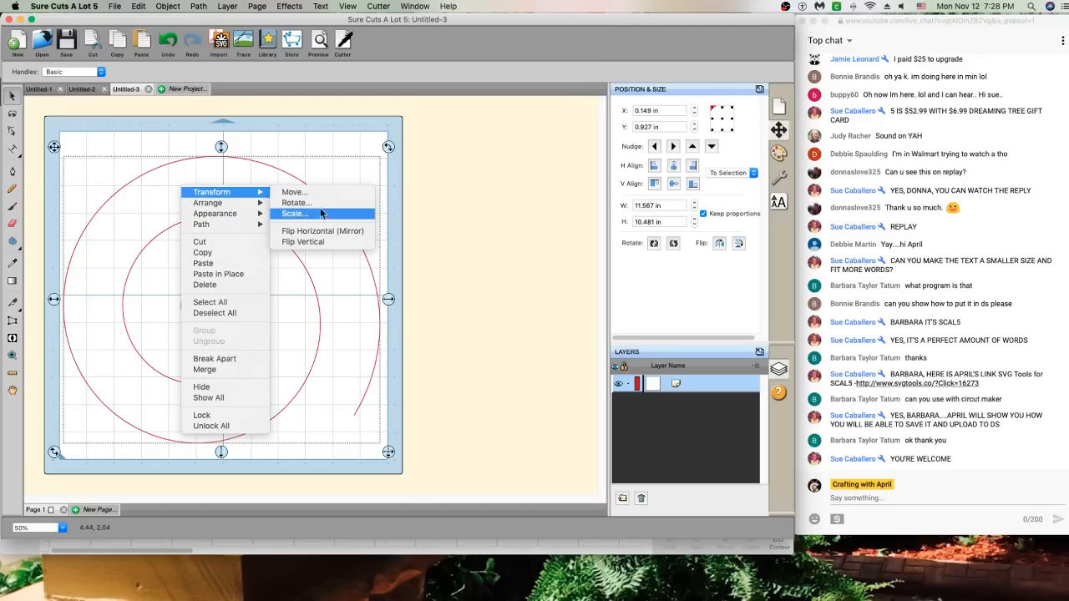
{"action": "left_click", "coordinate": [321, 233]}
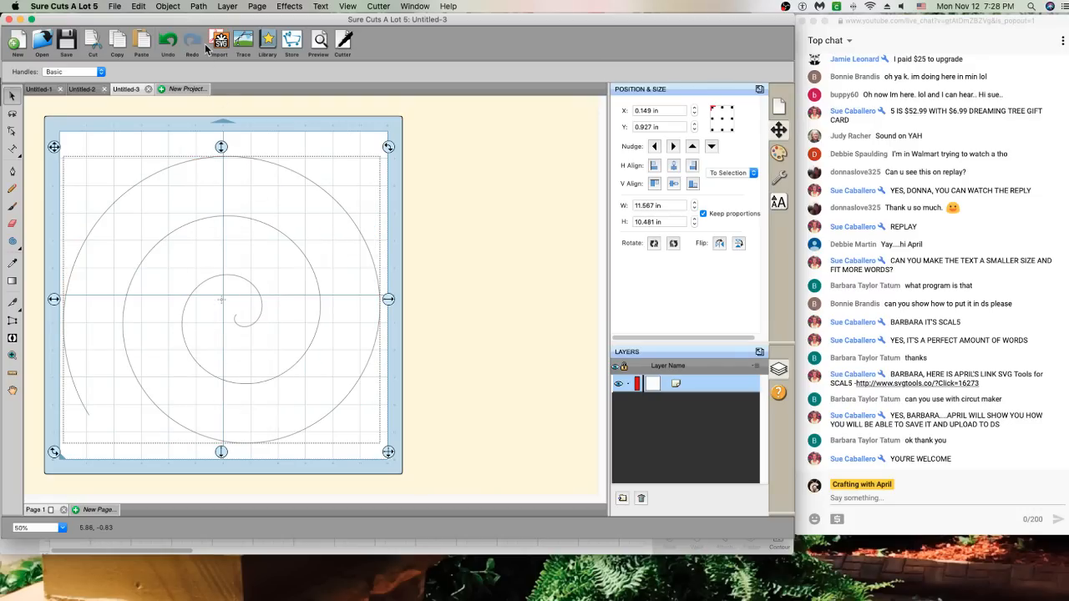
{"action": "left_click", "coordinate": [199, 8]}
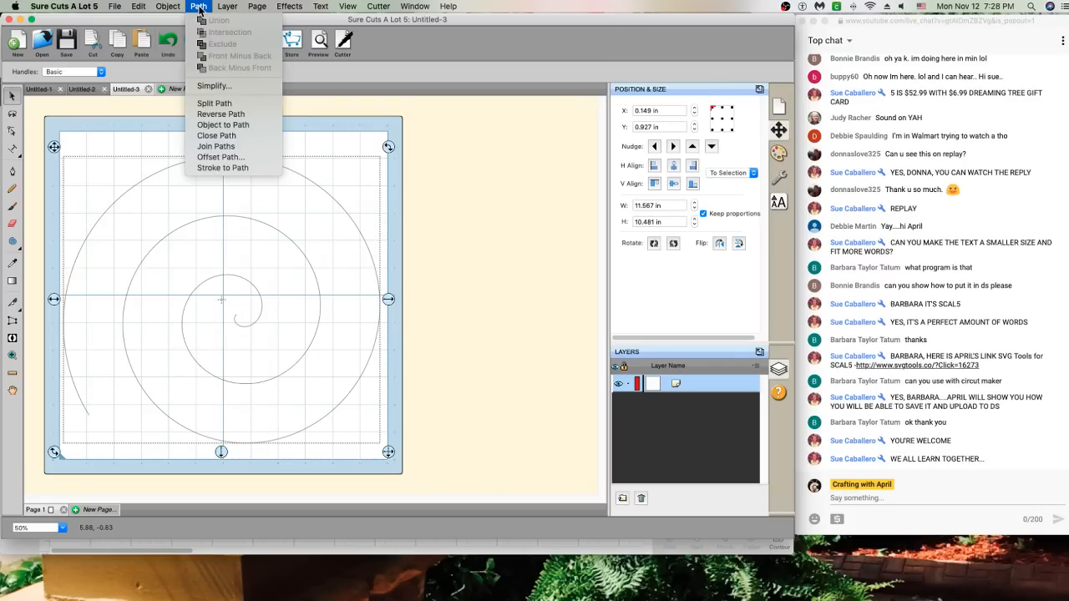
{"action": "left_click", "coordinate": [219, 114]}
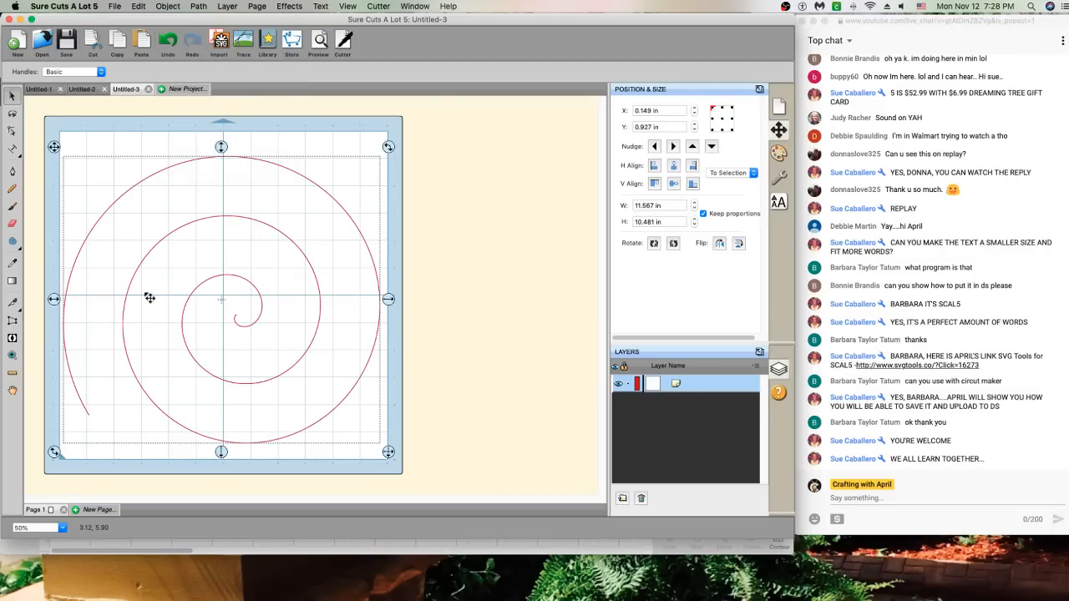
{"action": "left_click", "coordinate": [12, 149]}
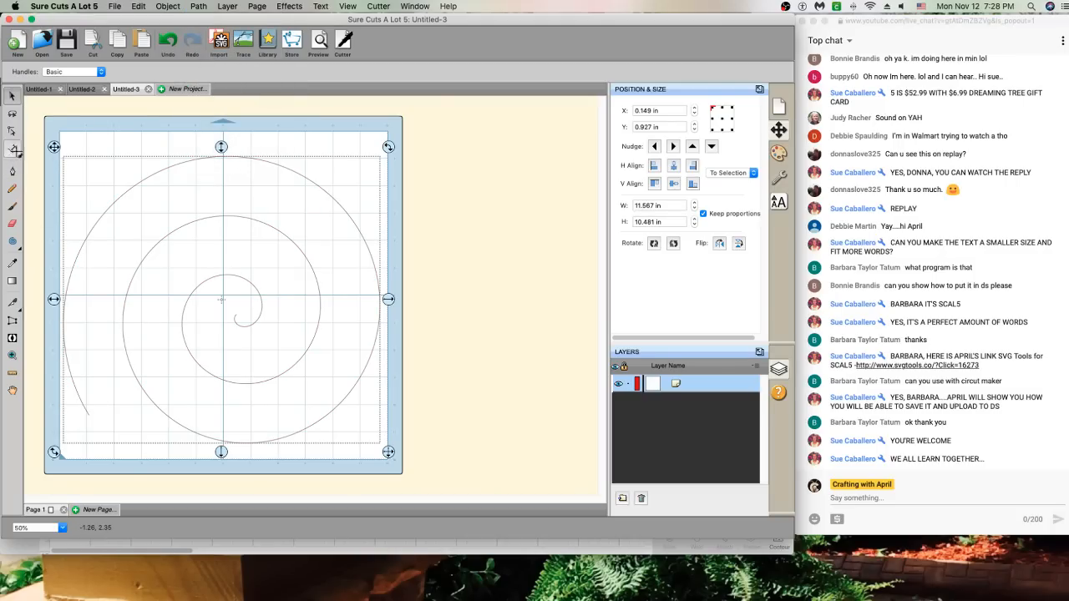
Type 'Twas the night before Christmas when all thru the house not a creature was stirring not even a mouse' from the spiral's outer end
{"action": "left_click", "coordinate": [71, 408]}
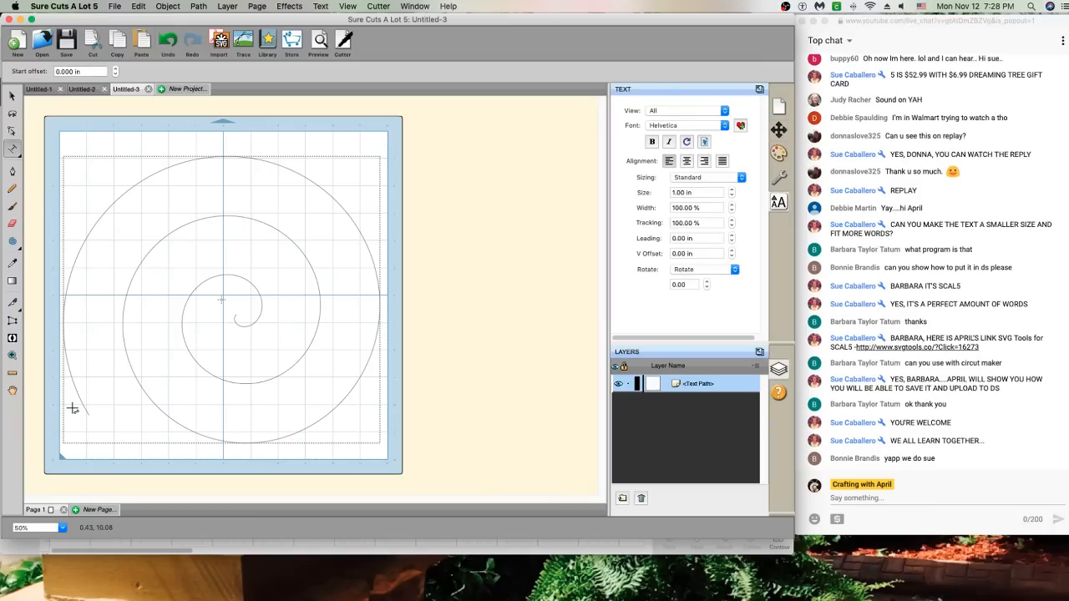
{"action": "type", "text": "TWAS"}
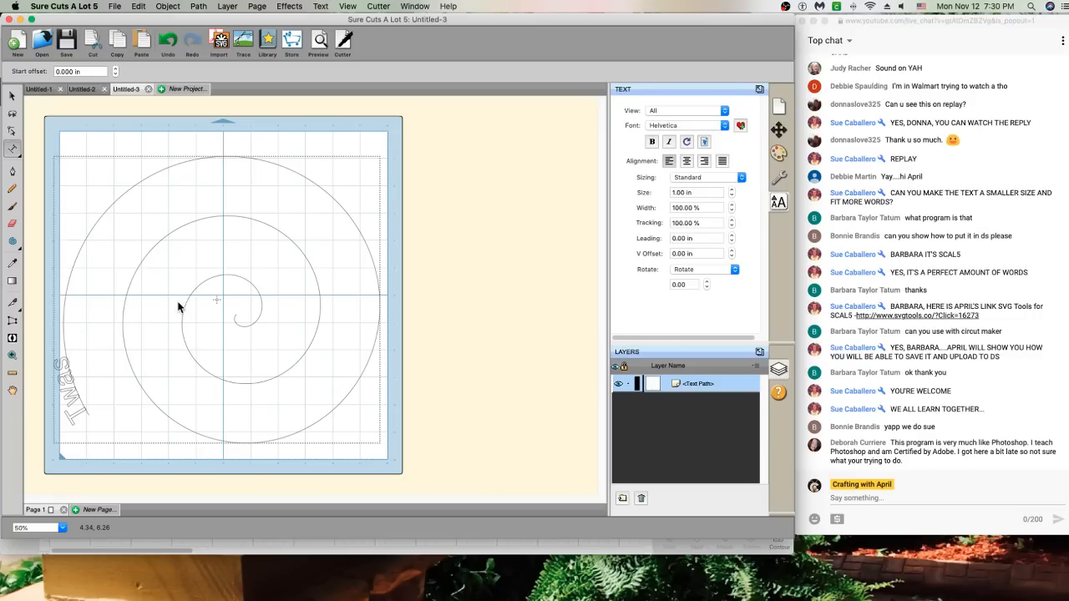
{"action": "type", "text": "the night befo"}
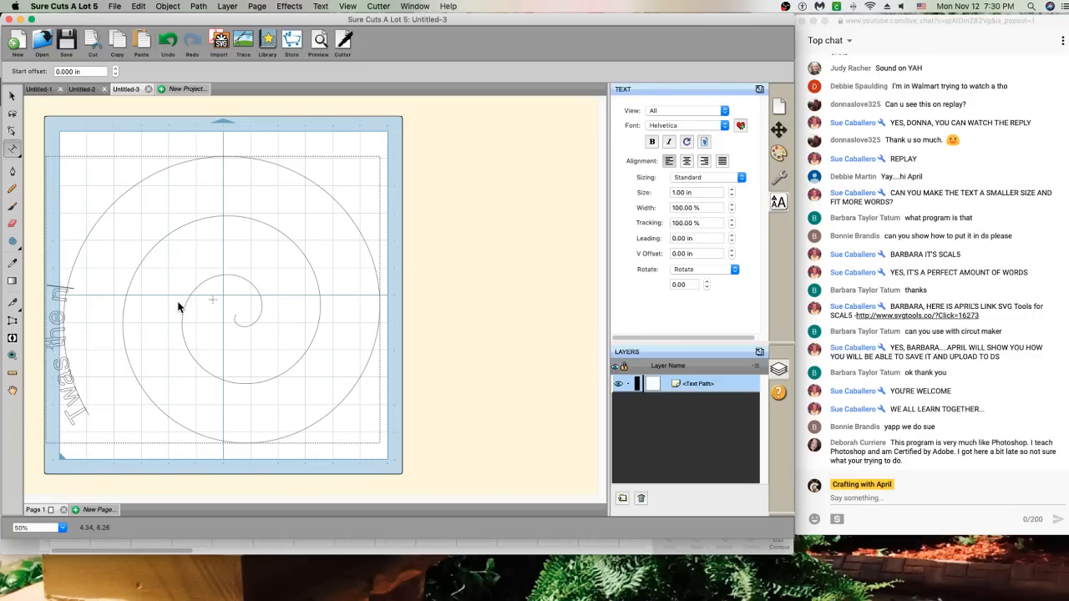
{"action": "type", "text": "re cructis"}
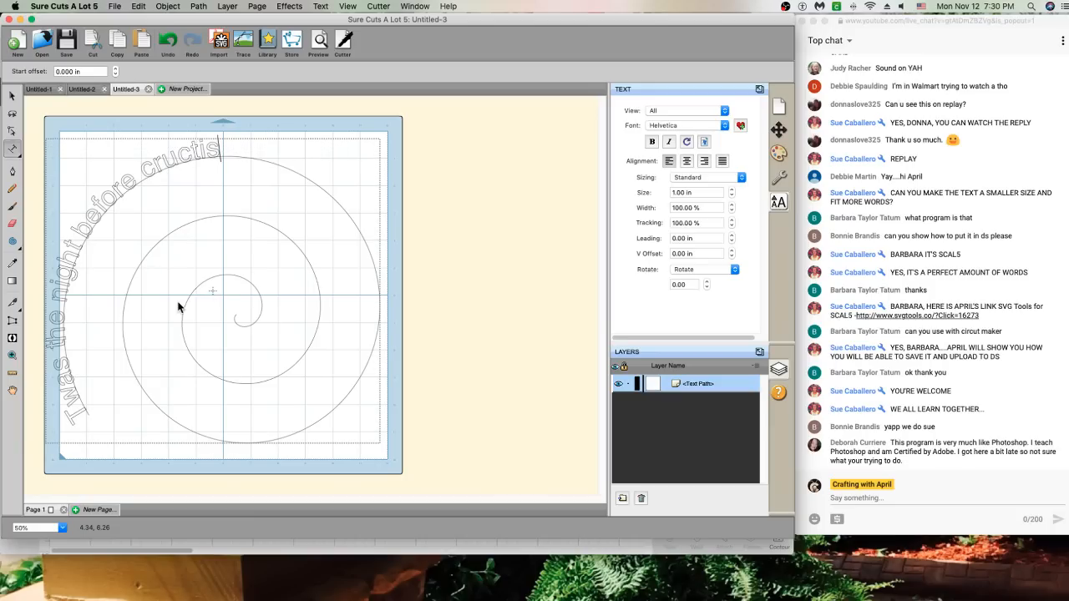
{"action": "key", "text": "BackSpace"}
{"action": "key", "text": "BackSpace"}
{"action": "key", "text": "BackSpace"}
{"action": "key", "text": "BackSpace"}
{"action": "key", "text": "BackSpace"}
{"action": "key", "text": "BackSpace"}
{"action": "key", "text": "BackSpace"}
{"action": "key", "text": "BackSpace"}
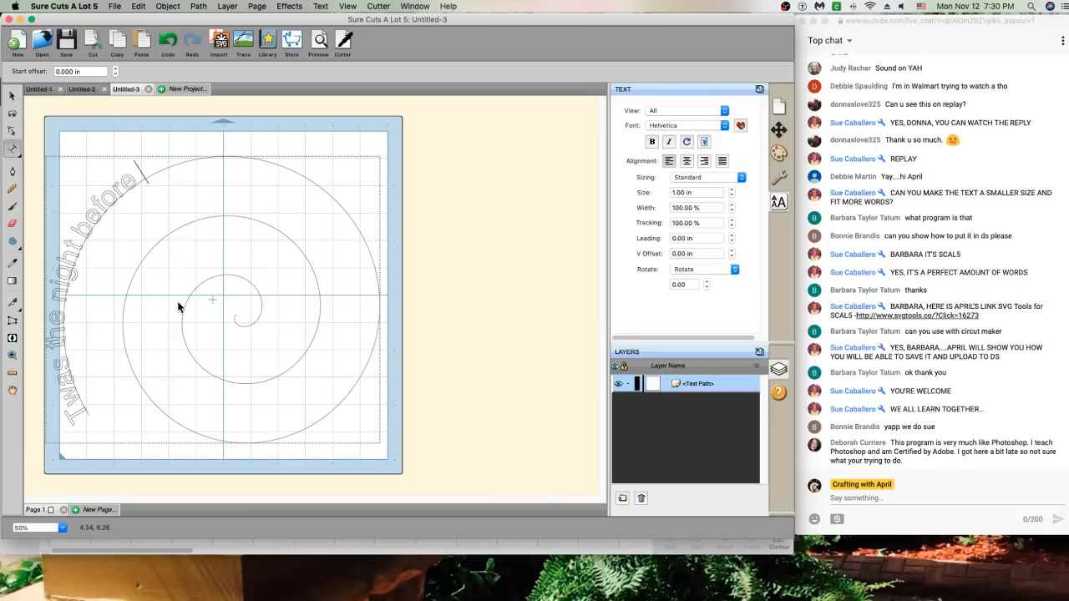
{"action": "type", "text": "Christ"}
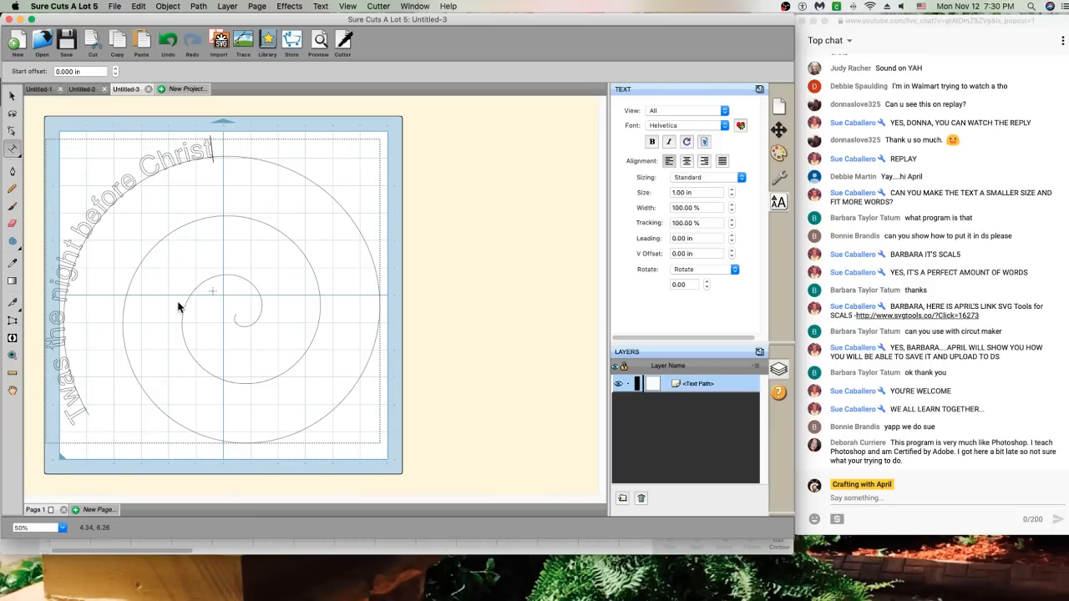
{"action": "type", "text": "mas and"}
{"action": "key", "text": "BackSpace"}
{"action": "key", "text": "BackSpace"}
{"action": "key", "text": "BackSpace"}
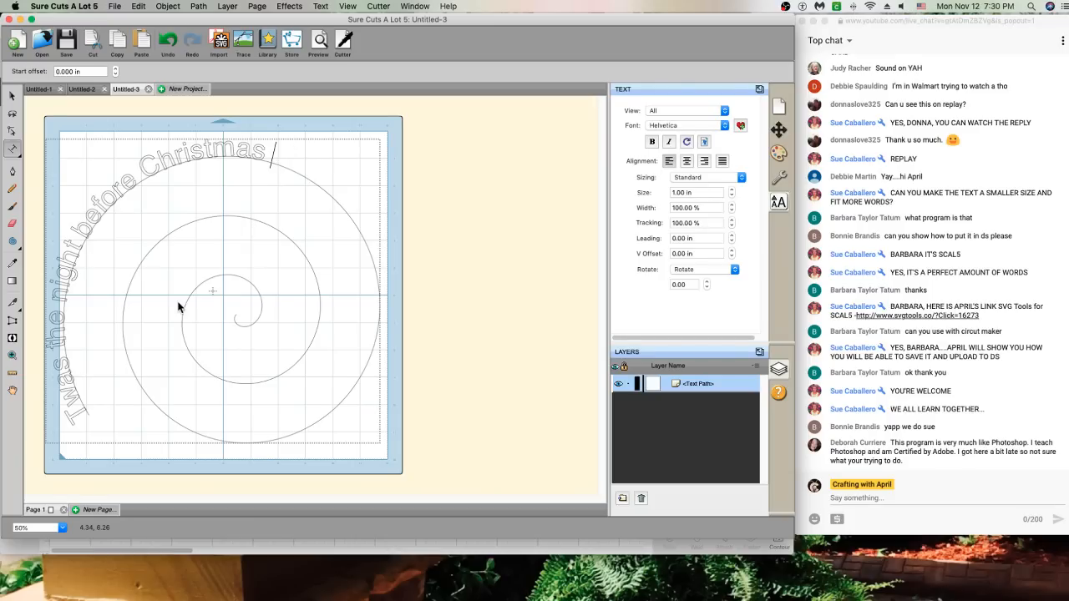
{"action": "type", "text": "when all th"}
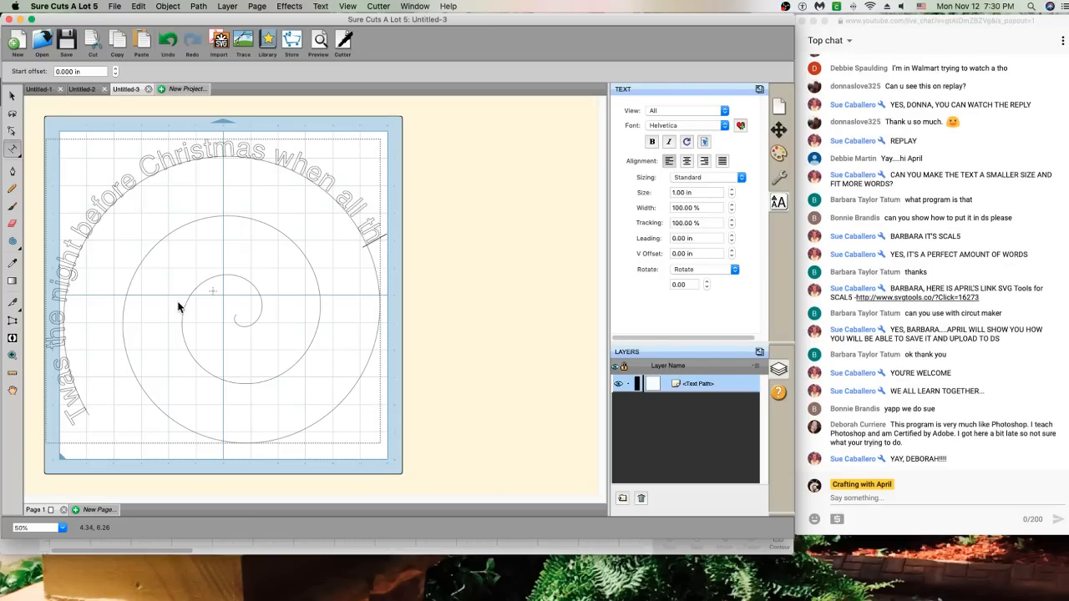
{"action": "type", "text": "ru the hou"}
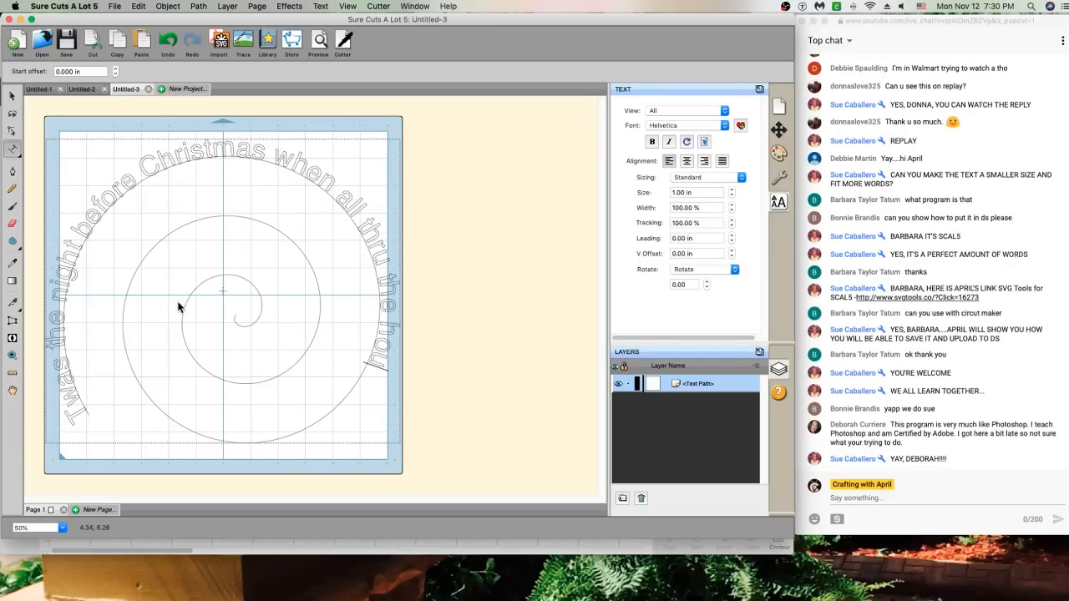
{"action": "type", "text": "se not a"}
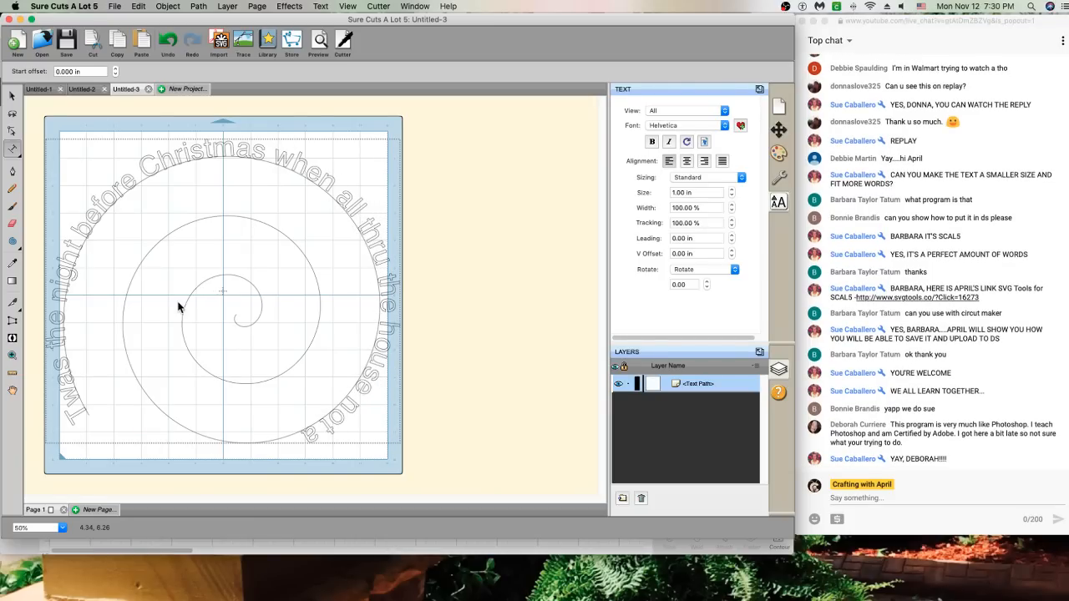
{"action": "type", "text": " creature was"}
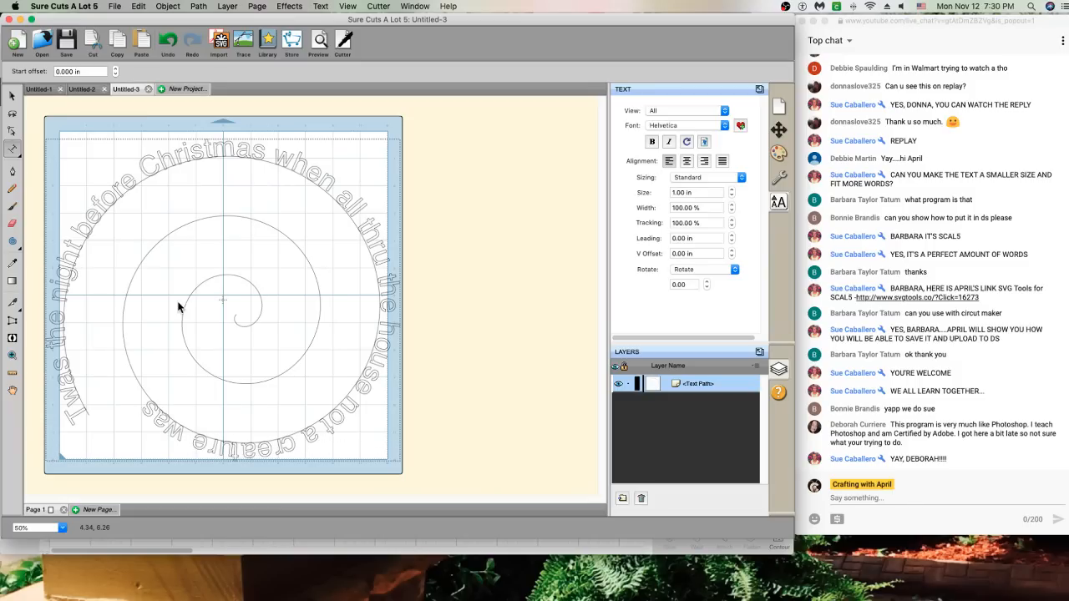
{"action": "type", "text": " stirring"}
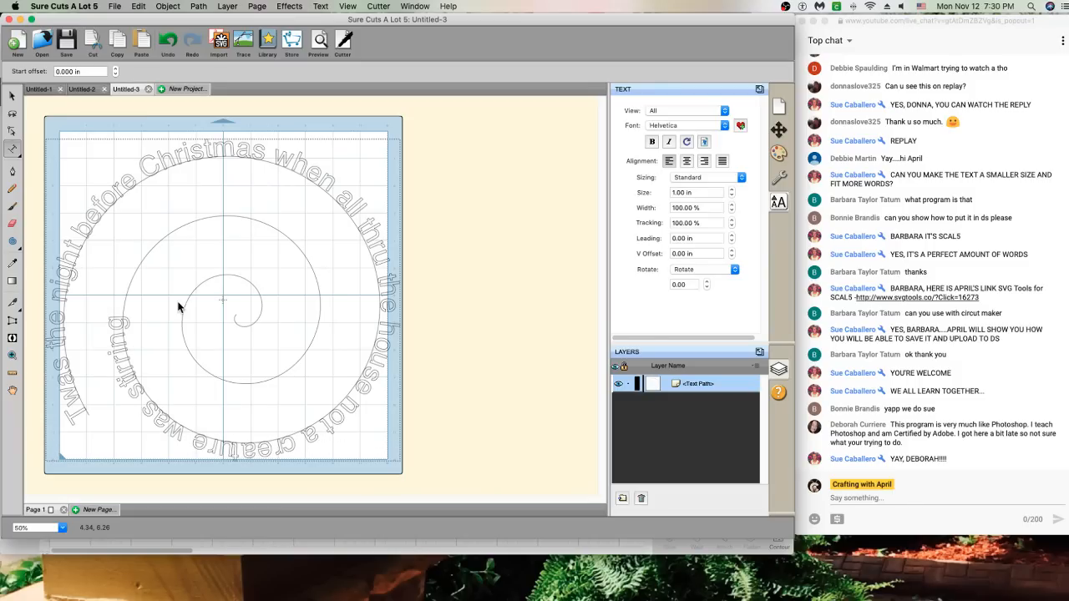
{"action": "type", "text": " not even a m"}
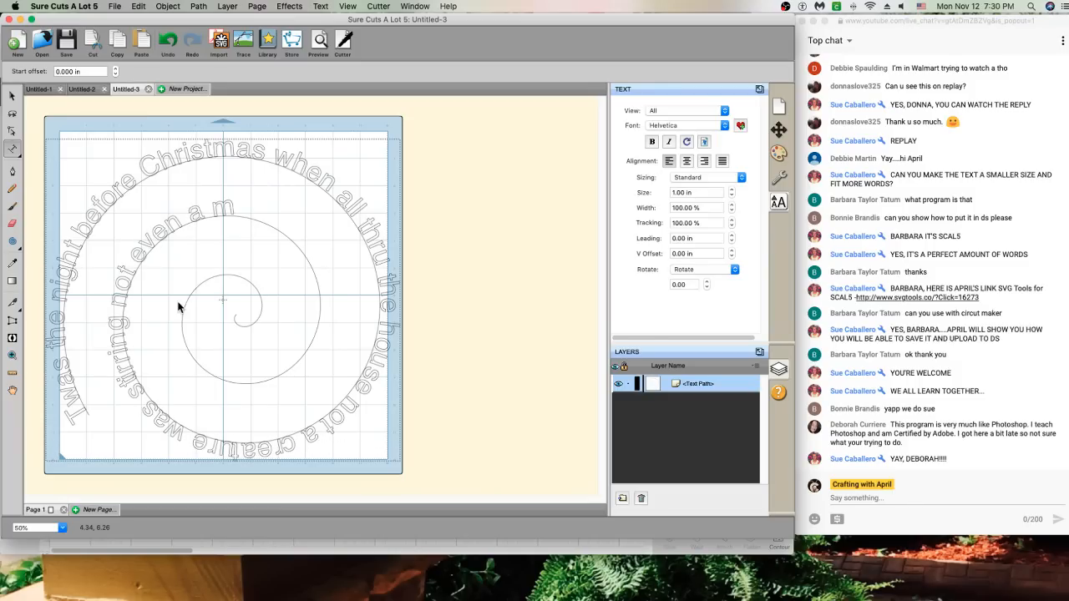
{"action": "type", "text": "ouse"}
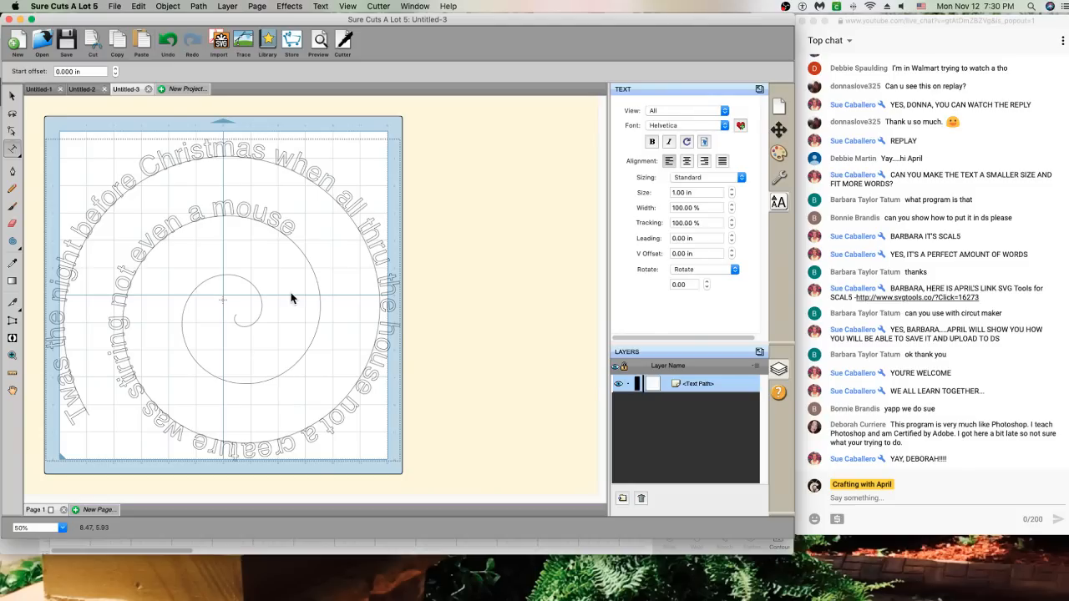
Continue the spiral text with 'The stockings were hung by', trim stray words, add '....', and finish editing
{"action": "type", "text": ", the"}
{"action": "key", "text": "BackSpace"}
{"action": "key", "text": "BackSpace"}
{"action": "key", "text": "BackSpace"}
{"action": "key", "text": "BackSpace"}
{"action": "key", "text": "BackSpace"}
{"action": "type", "text": "The stockings were hung"}
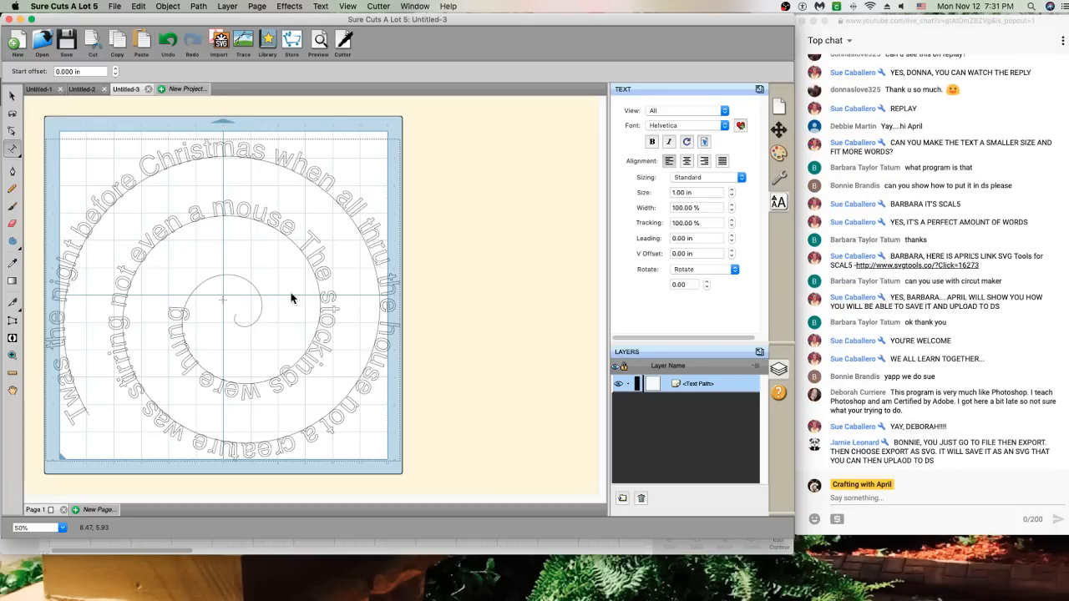
{"action": "type", "text": " by"}
{"action": "type", "text": "the Chimn"}
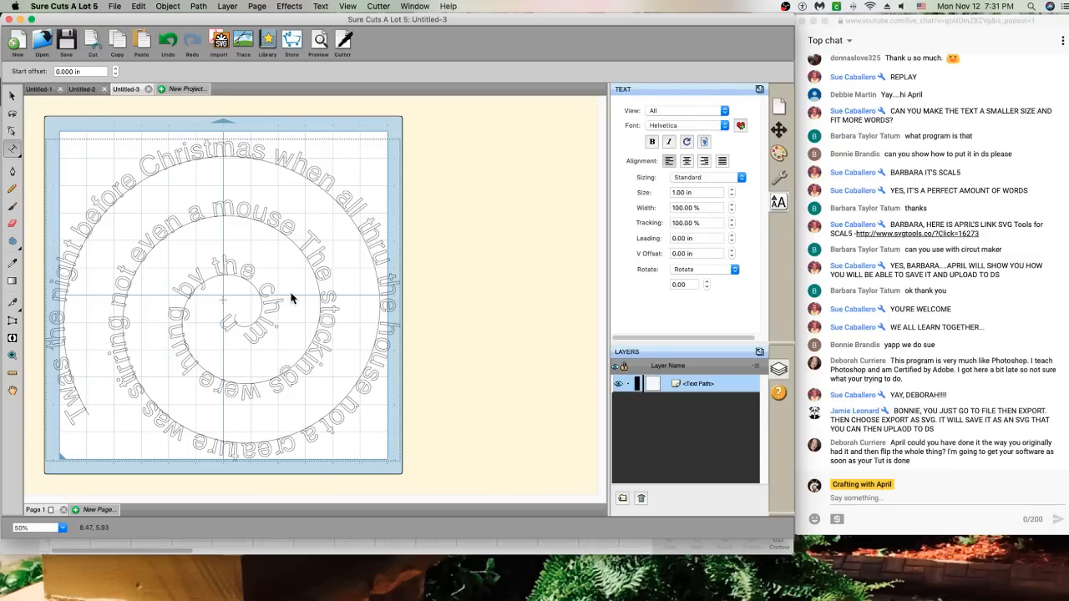
{"action": "type", "text": "e"}
{"action": "key", "text": "BackSpace"}
{"action": "key", "text": "BackSpace"}
{"action": "key", "text": "BackSpace"}
{"action": "key", "text": "BackSpace"}
{"action": "key", "text": "BackSpace"}
{"action": "key", "text": "BackSpace"}
{"action": "key", "text": "BackSpace"}
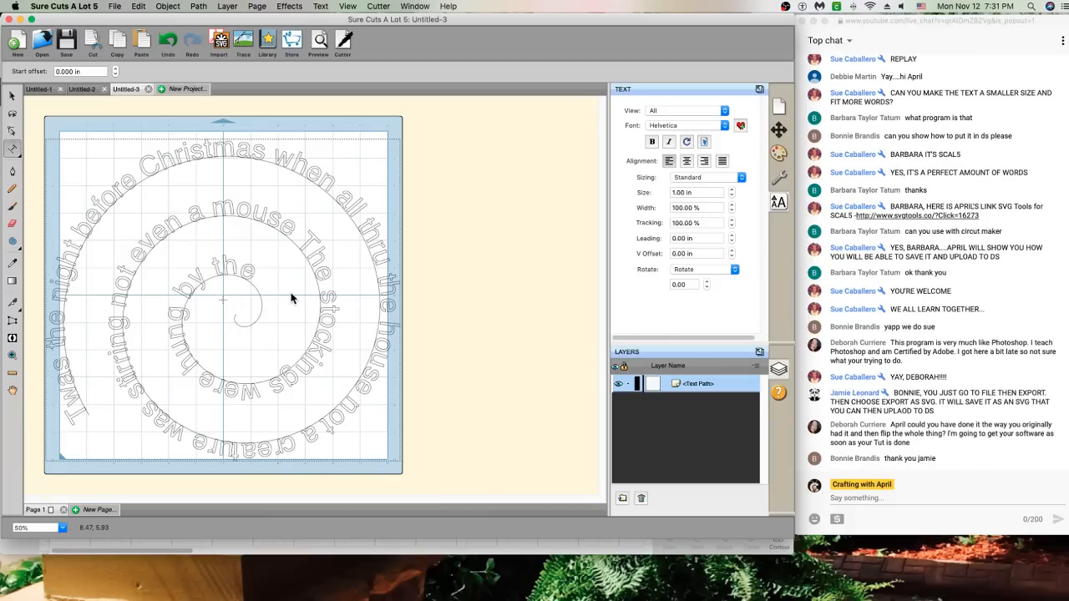
{"action": "key", "text": "BackSpace"}
{"action": "key", "text": "BackSpace"}
{"action": "key", "text": "BackSpace"}
{"action": "key", "text": "BackSpace"}
{"action": "key", "text": "BackSpace"}
{"action": "key", "text": "BackSpace"}
{"action": "key", "text": "BackSpace"}
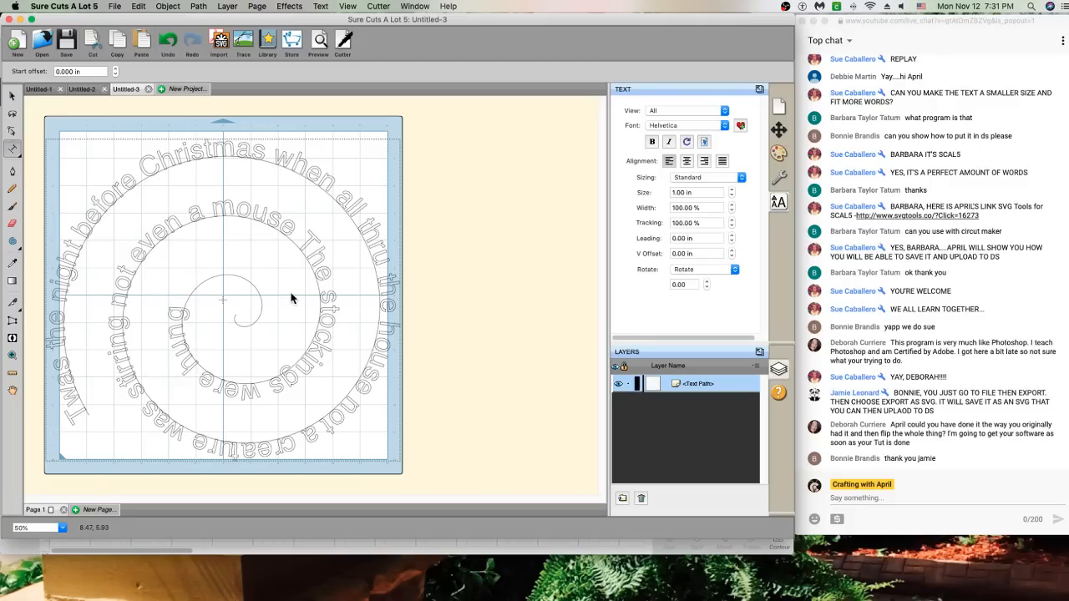
{"action": "type", "text": "...."}
{"action": "key", "text": "Escape"}
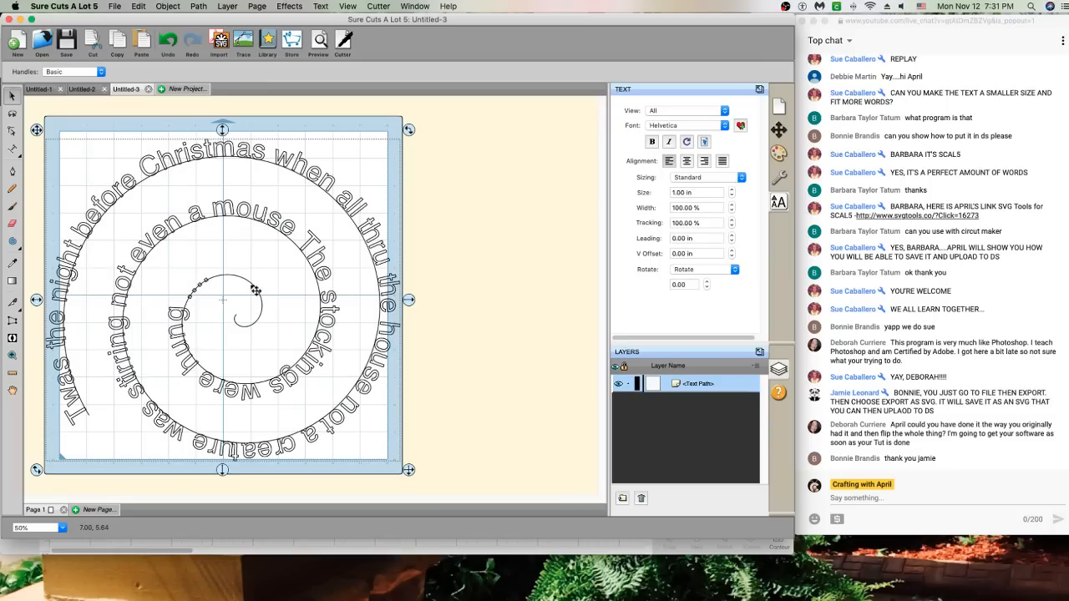
Break the spiral text apart into pieces and select them all
{"action": "right_click", "coordinate": [255, 290]}
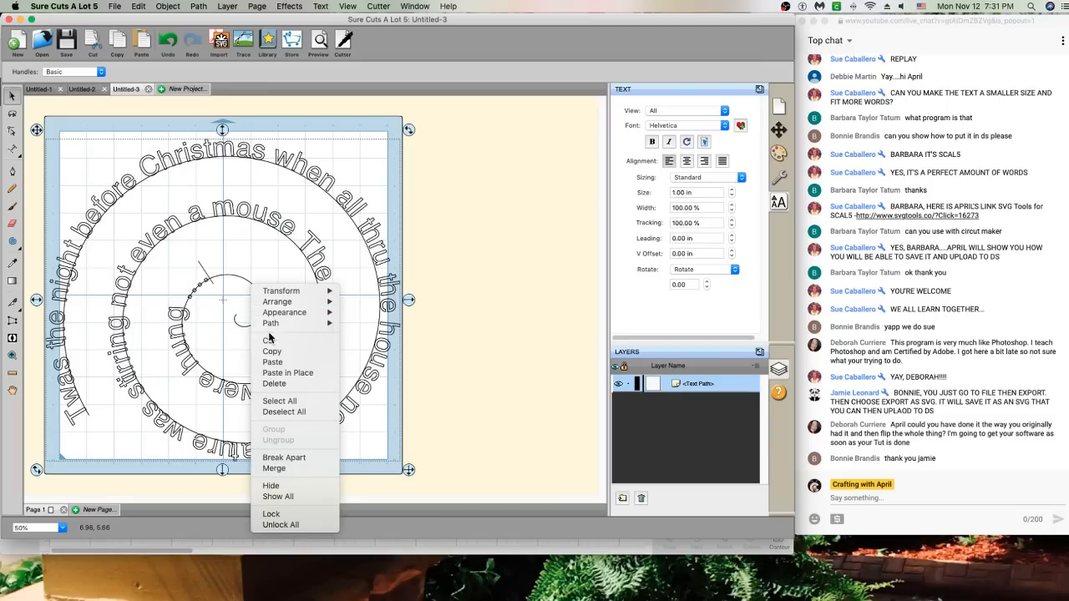
{"action": "left_click", "coordinate": [288, 459]}
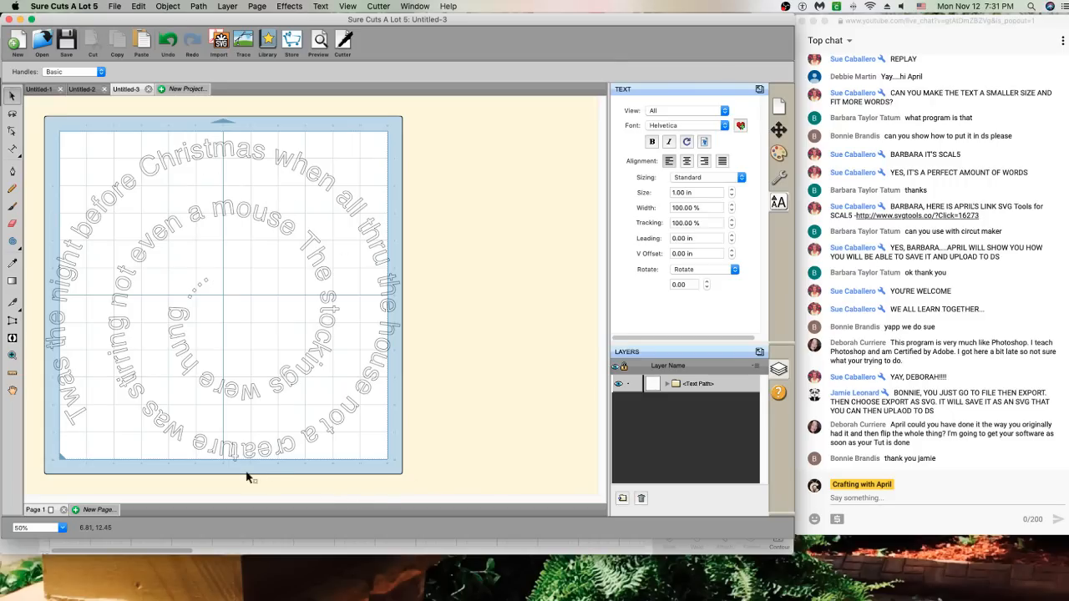
{"action": "left_click_drag", "start_coordinate": [50, 124], "coordinate": [378, 478]}
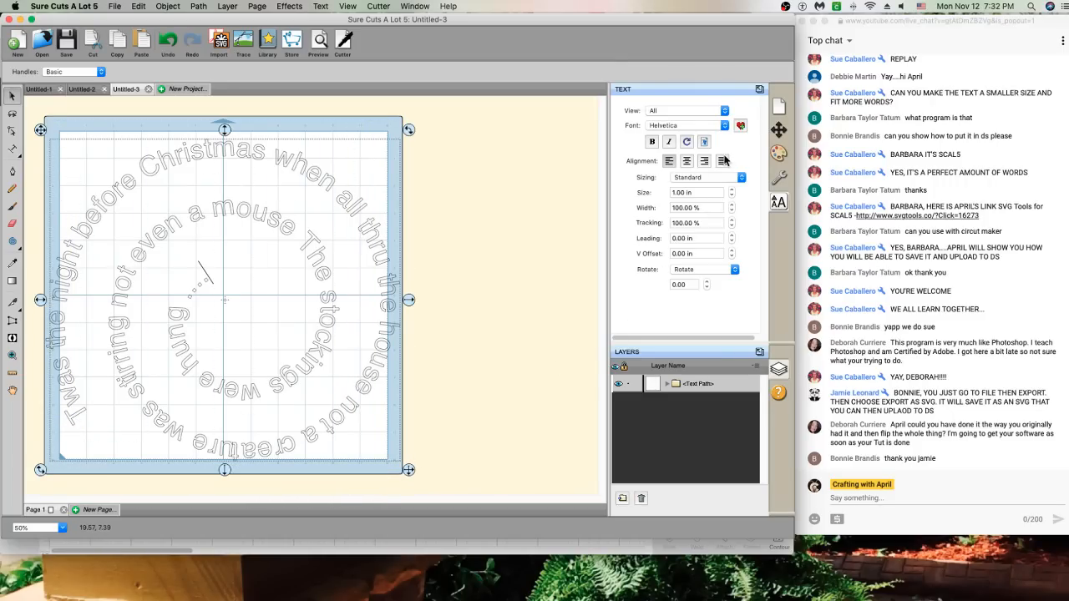
{"action": "right_click", "coordinate": [317, 151]}
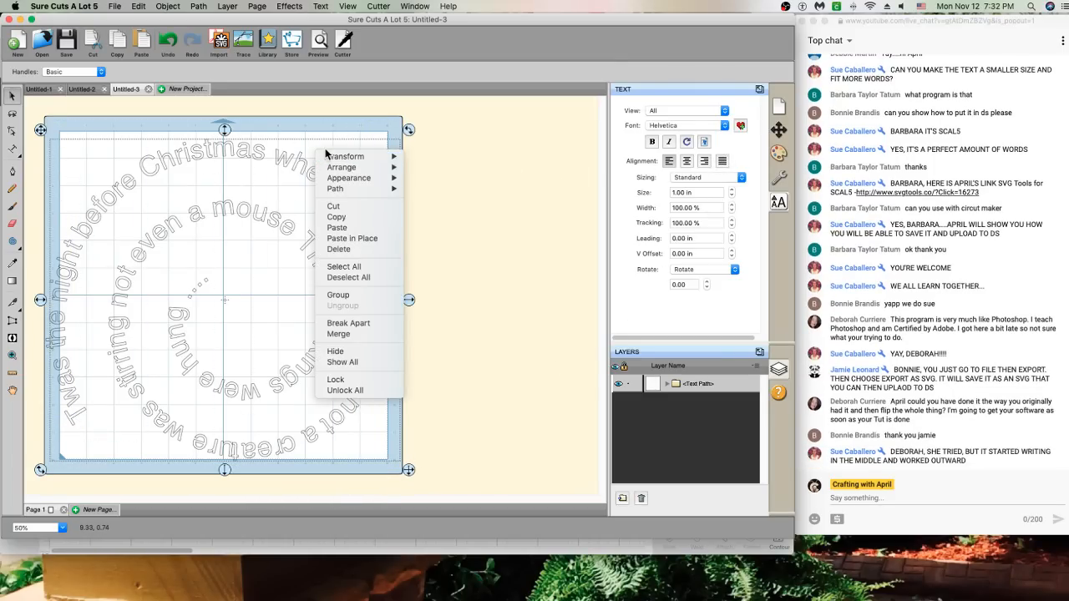
{"action": "left_click", "coordinate": [378, 266]}
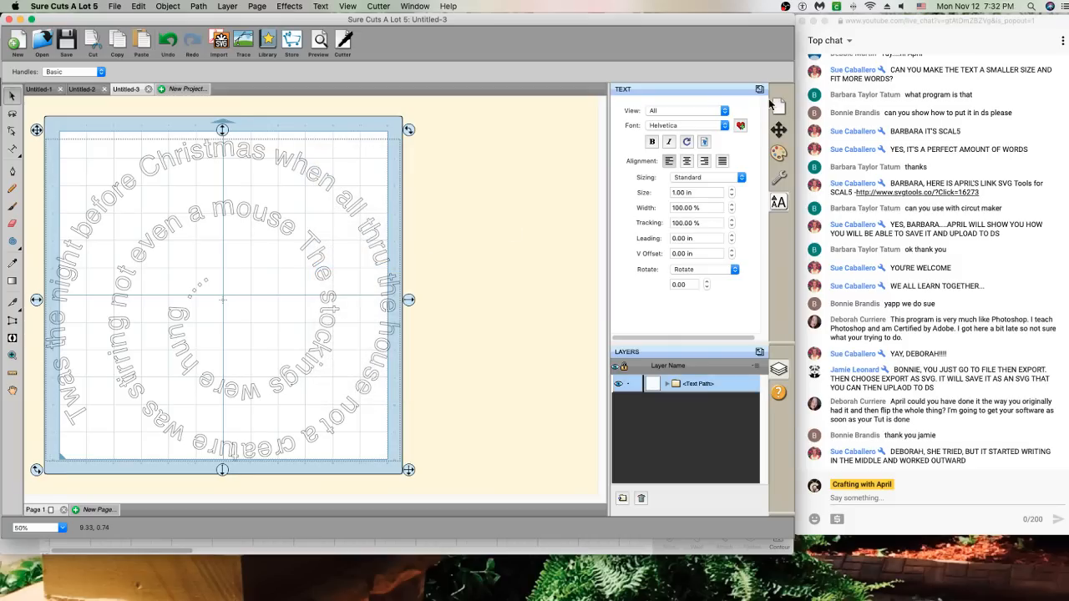
Set the selected text's fill to solid colour black in Fill & Stroke
{"action": "left_click", "coordinate": [778, 153]}
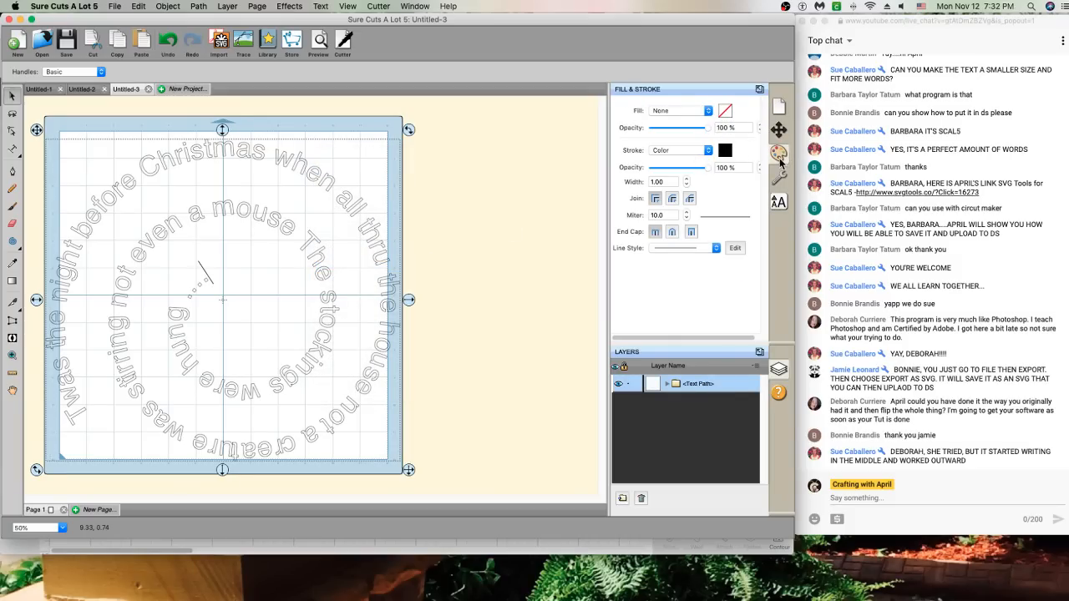
{"action": "left_click", "coordinate": [710, 111]}
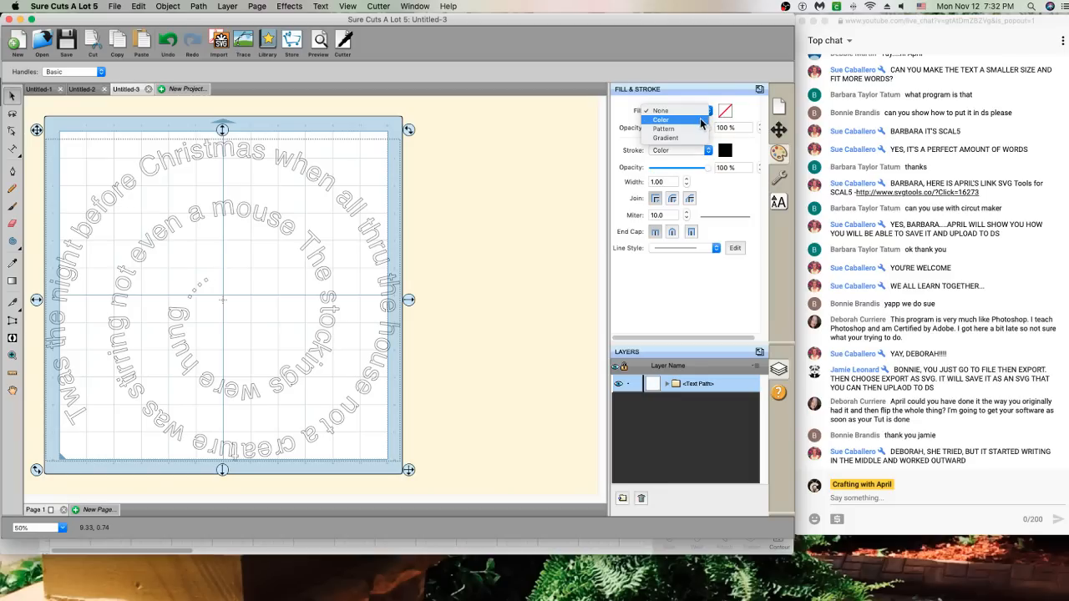
{"action": "left_click", "coordinate": [699, 124]}
{"action": "left_click", "coordinate": [724, 112]}
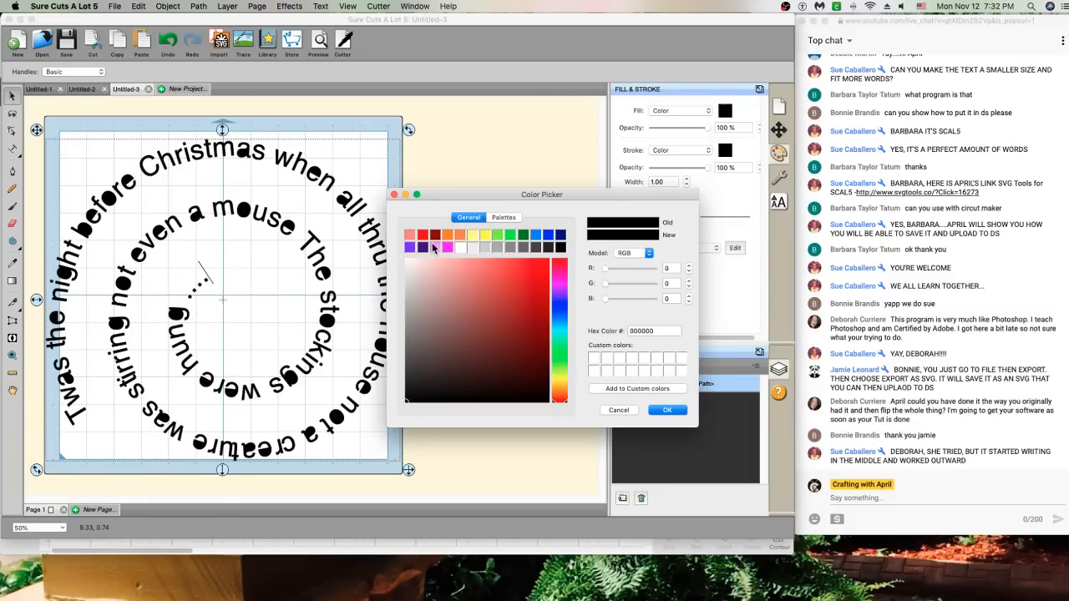
{"action": "left_click_drag", "start_coordinate": [405, 192], "coordinate": [404, 192]}
{"action": "left_click", "coordinate": [394, 196]}
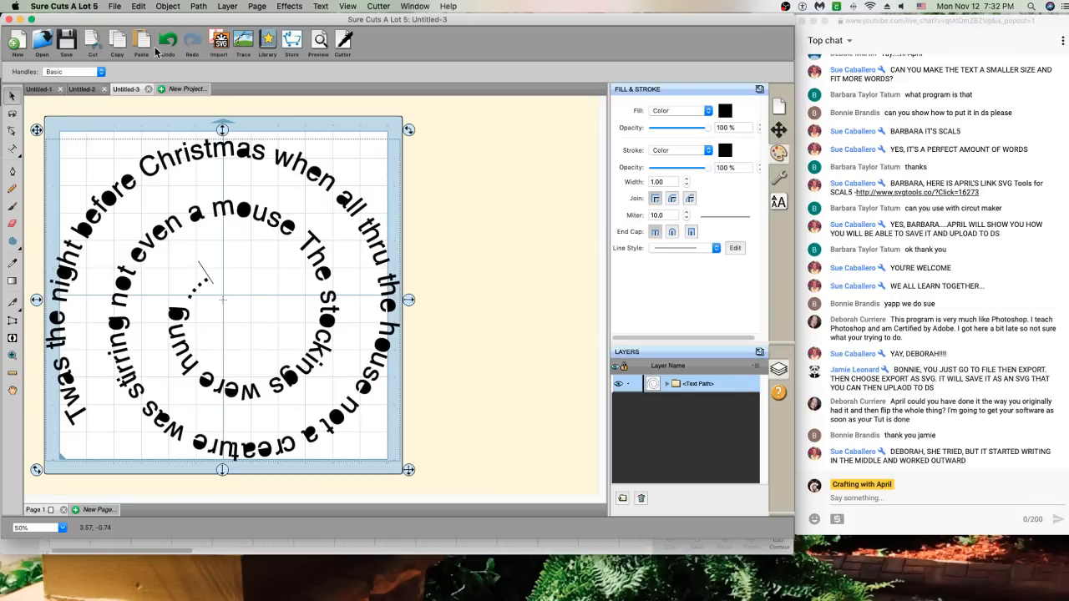
Merge the black spiral text into one shape, then bring up setup for new project Untitled-4
{"action": "left_click", "coordinate": [140, 6]}
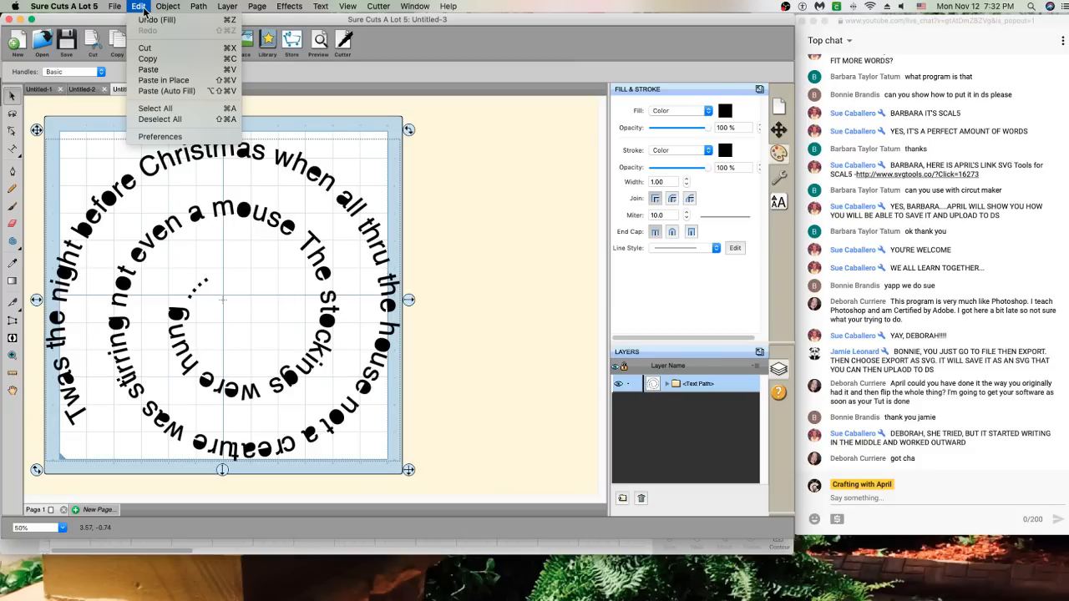
{"action": "mouse_move", "coordinate": [154, 10]}
{"action": "mouse_move", "coordinate": [122, 10]}
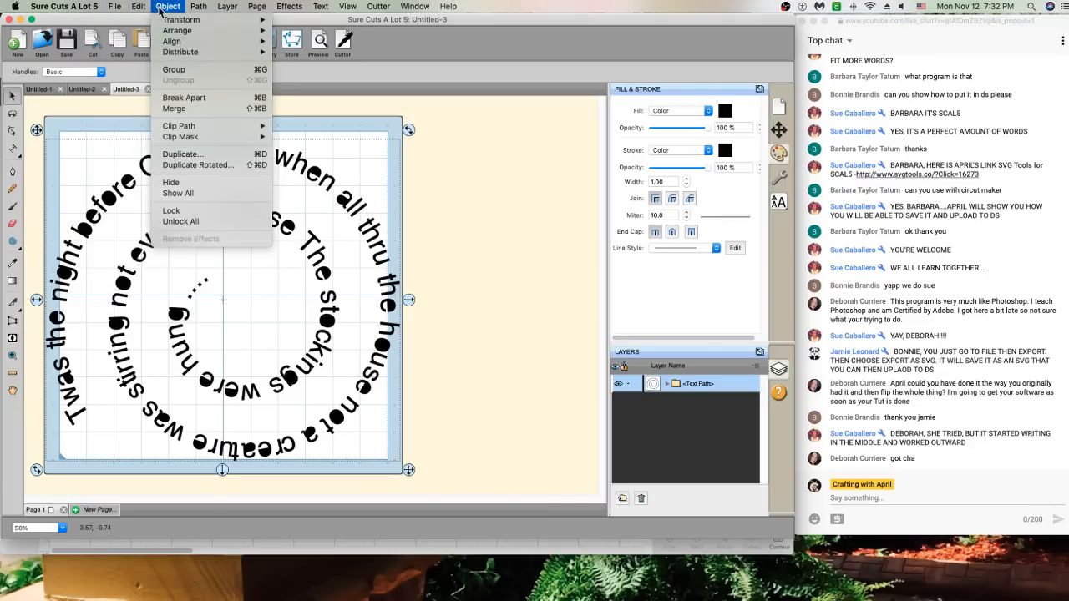
{"action": "left_click", "coordinate": [197, 108]}
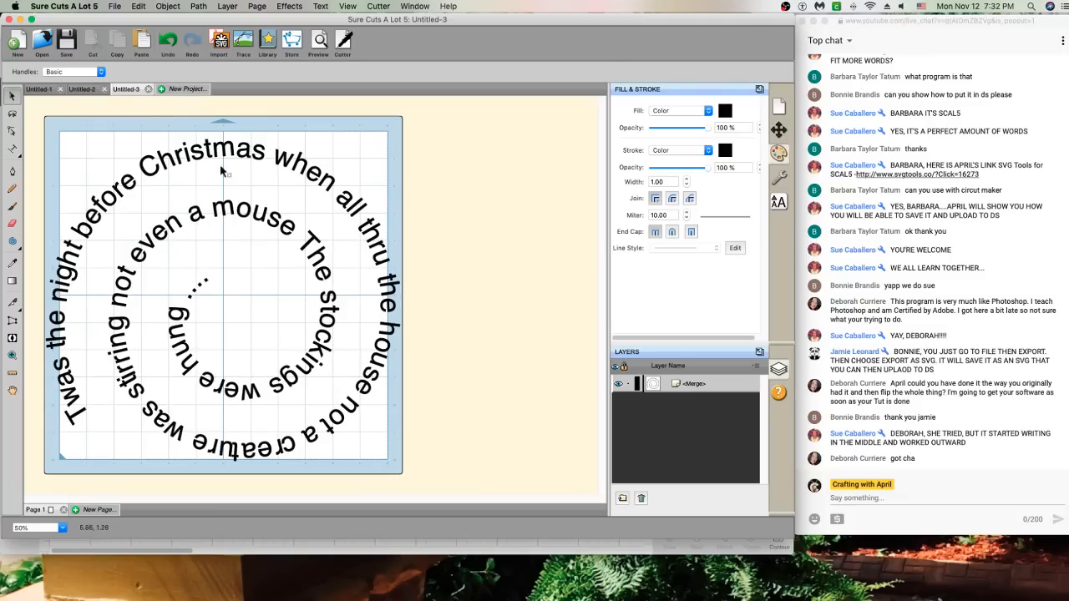
{"action": "left_click", "coordinate": [186, 89]}
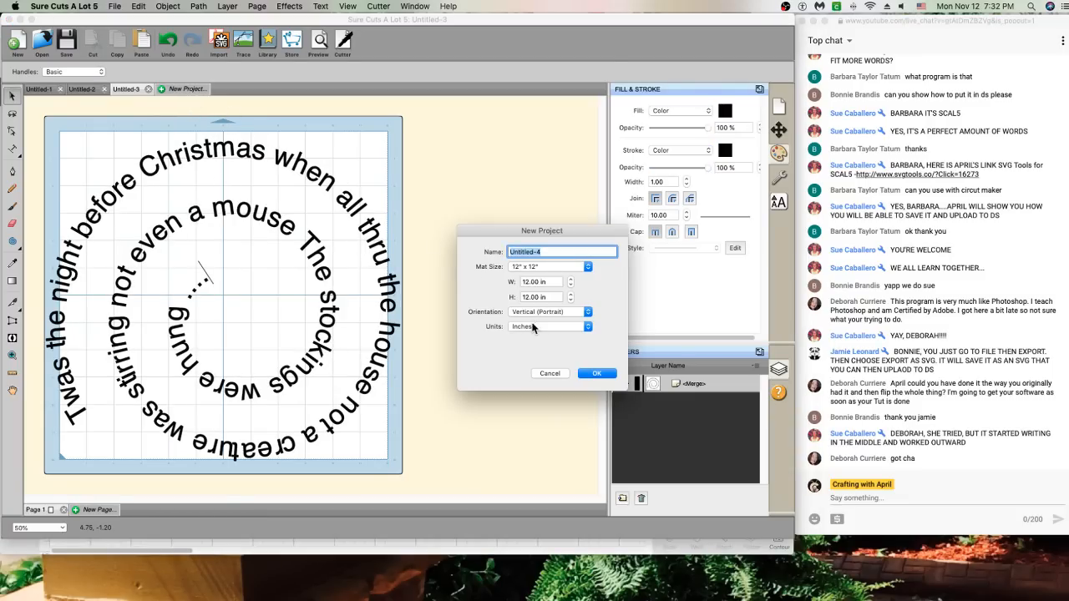
Create the 12" x 12" Untitled-4 project and draw a three-turn spiral, 8.542 x 7.736 in
{"action": "left_click", "coordinate": [589, 374]}
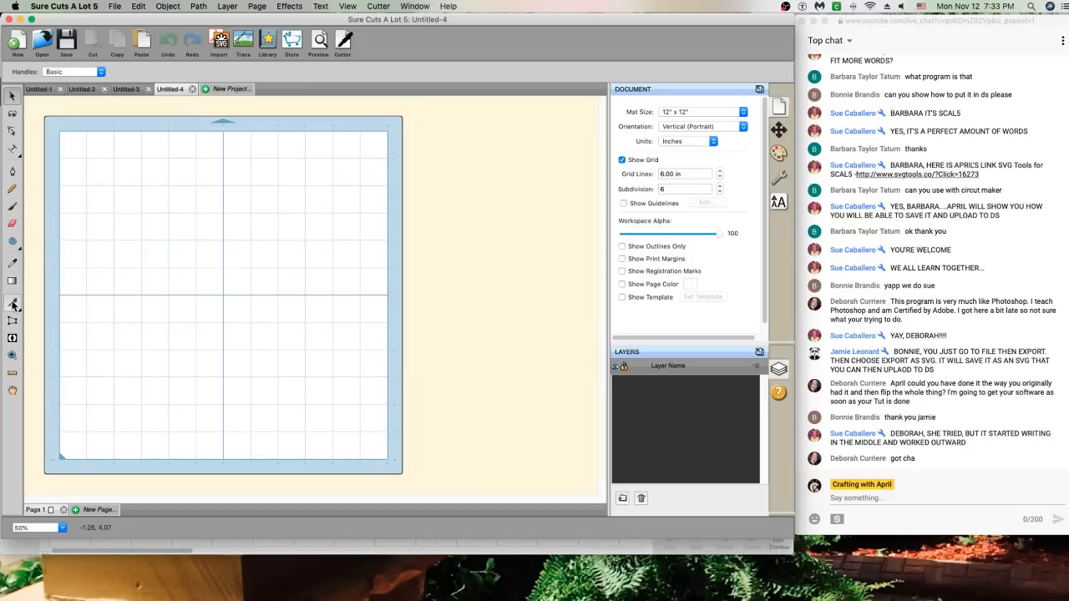
{"action": "left_click", "coordinate": [13, 241]}
{"action": "left_click_drag", "start_coordinate": [193, 259], "coordinate": [294, 340]}
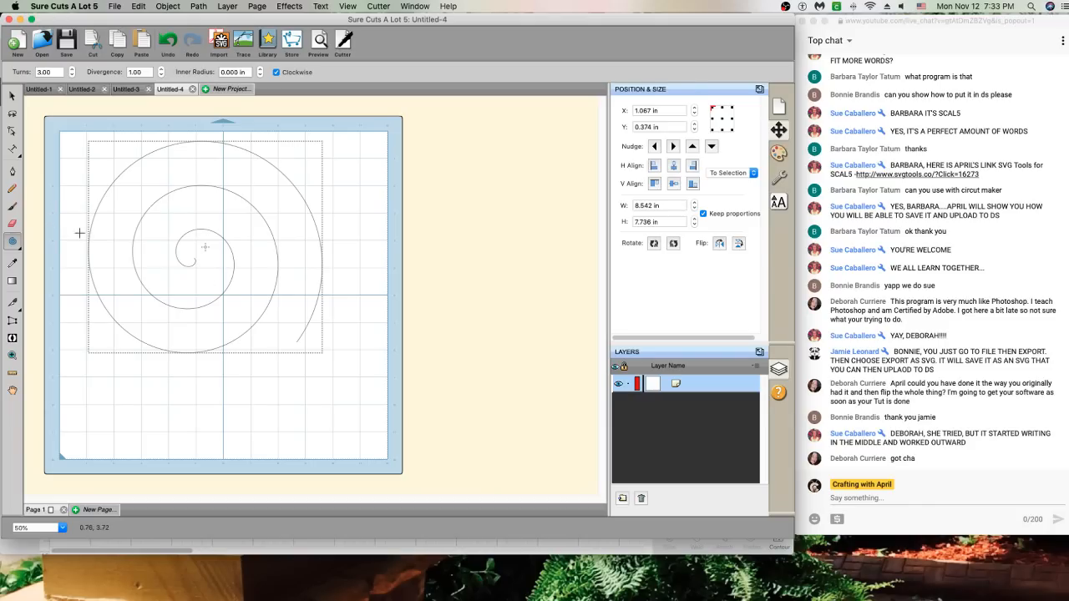
{"action": "left_click", "coordinate": [12, 149]}
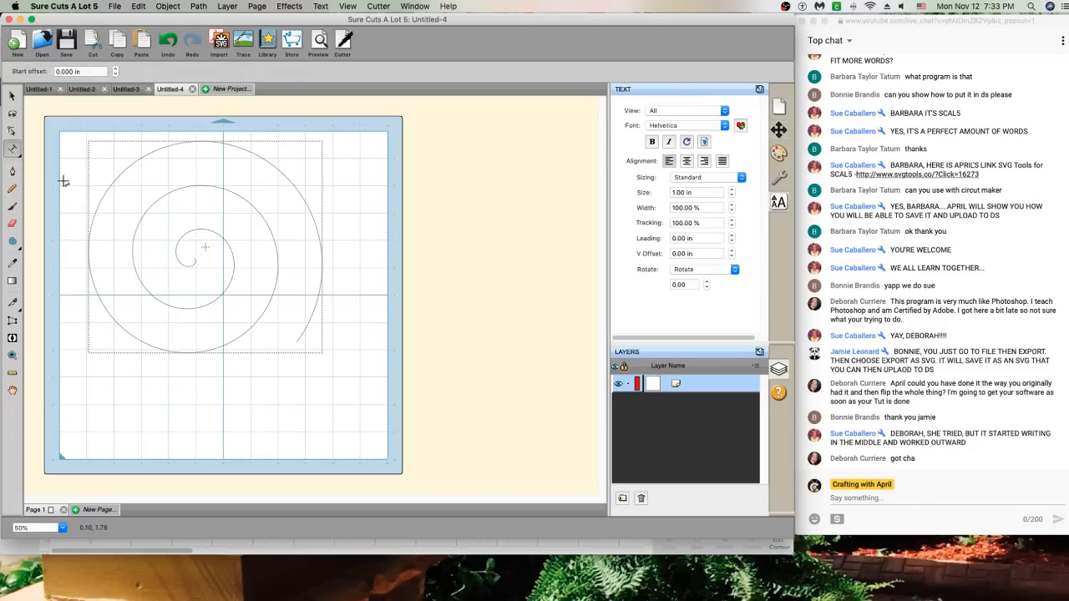
{"action": "right_click", "coordinate": [296, 269]}
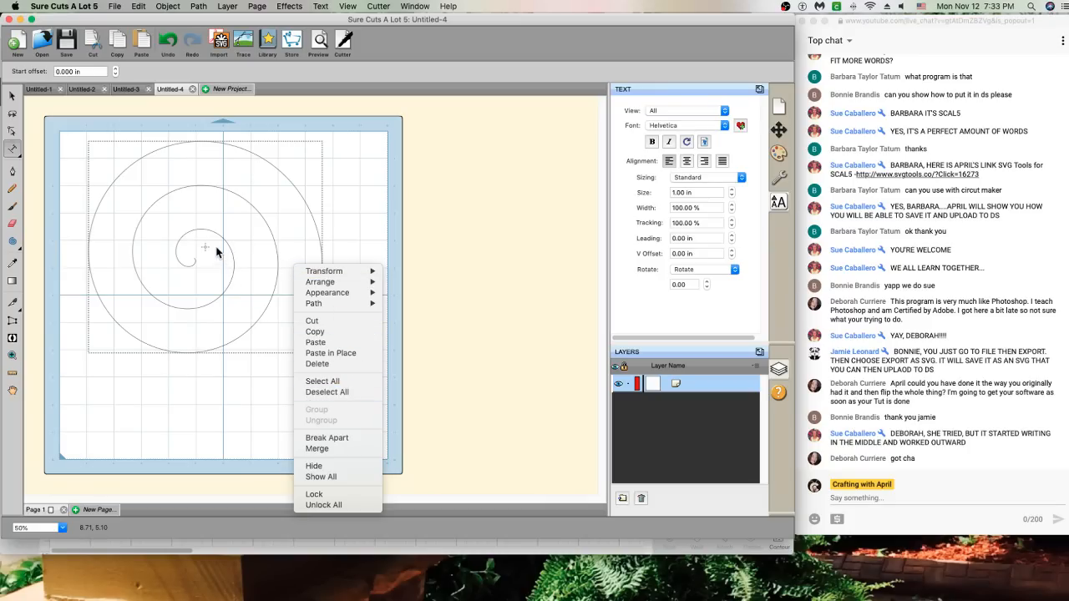
Select the spiral, reverse its path direction, and flip it horizontally
{"action": "left_click", "coordinate": [234, 11]}
{"action": "left_click", "coordinate": [201, 7]}
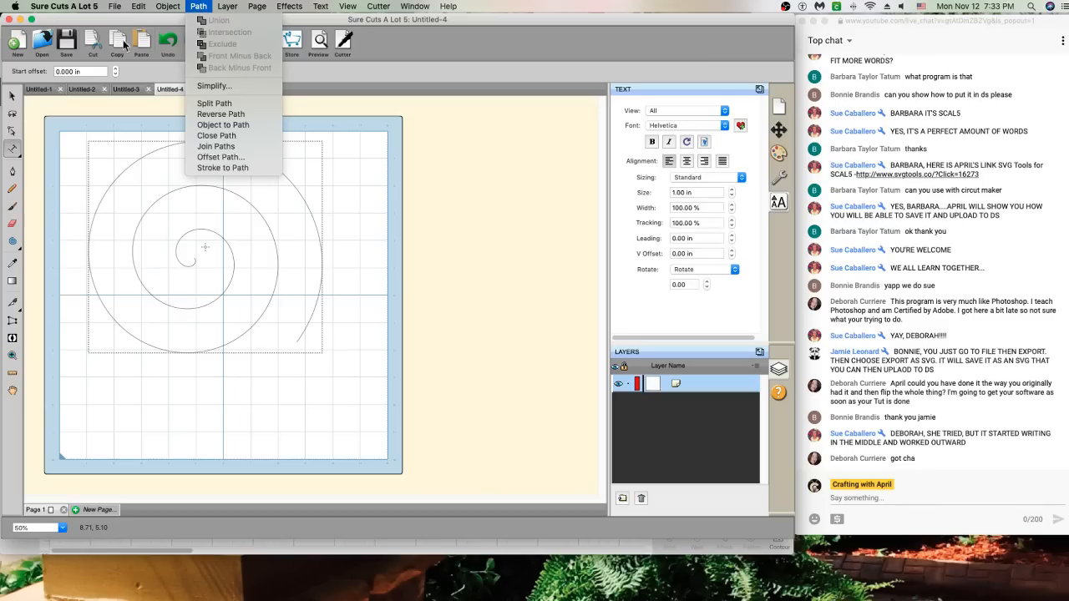
{"action": "left_click", "coordinate": [10, 103]}
{"action": "left_click", "coordinate": [12, 96]}
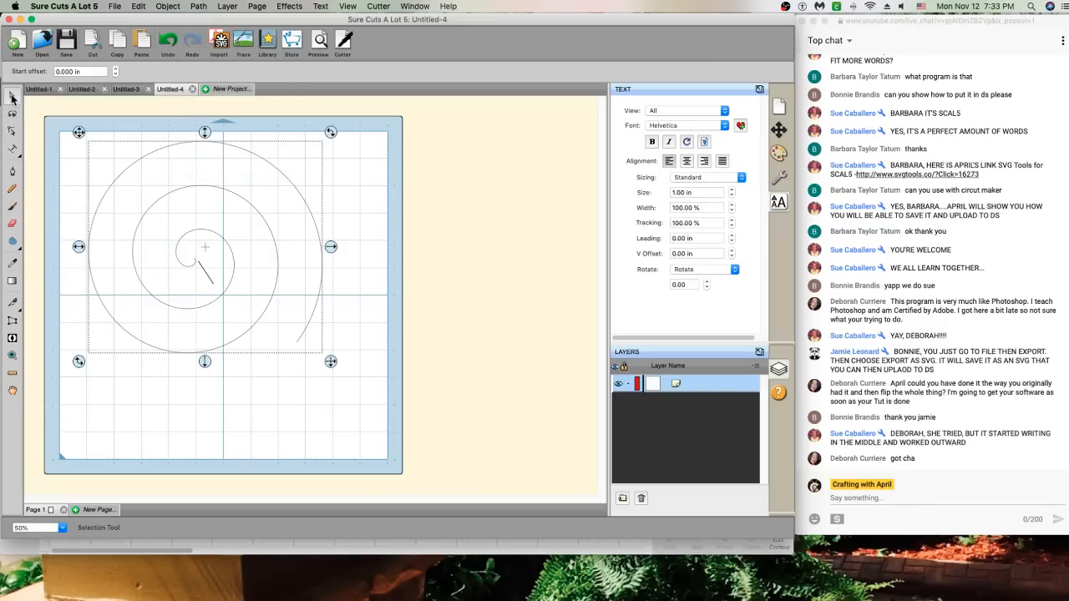
{"action": "left_click", "coordinate": [204, 7]}
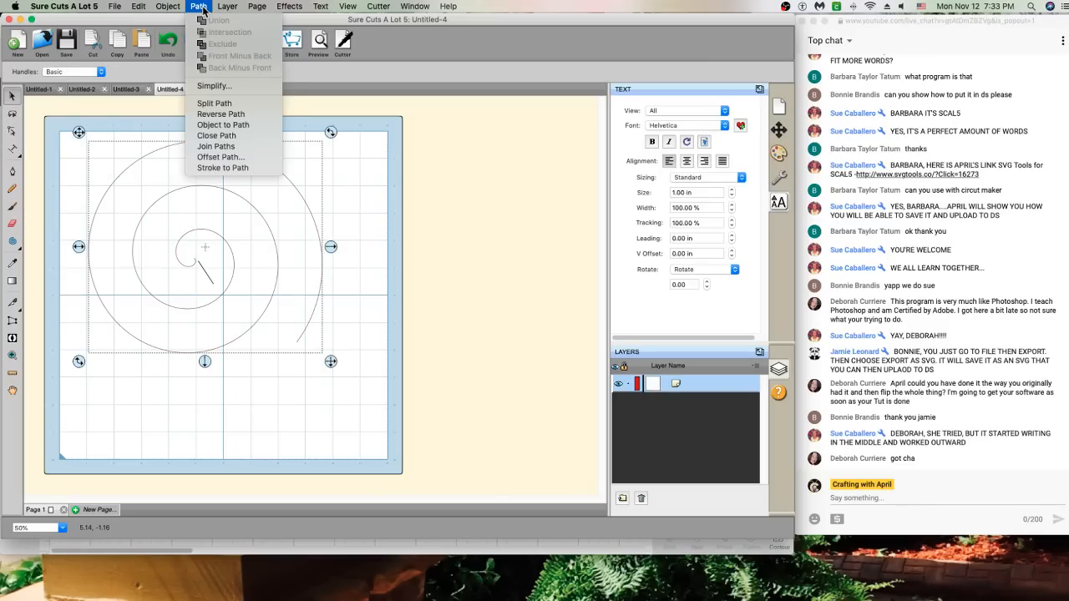
{"action": "left_click", "coordinate": [222, 115]}
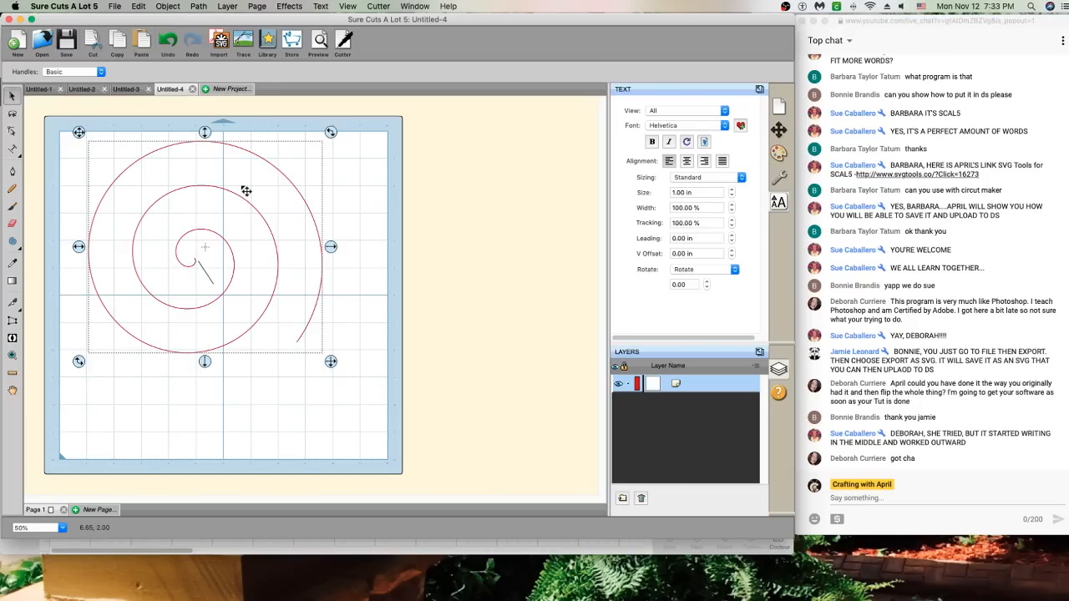
{"action": "right_click", "coordinate": [244, 187]}
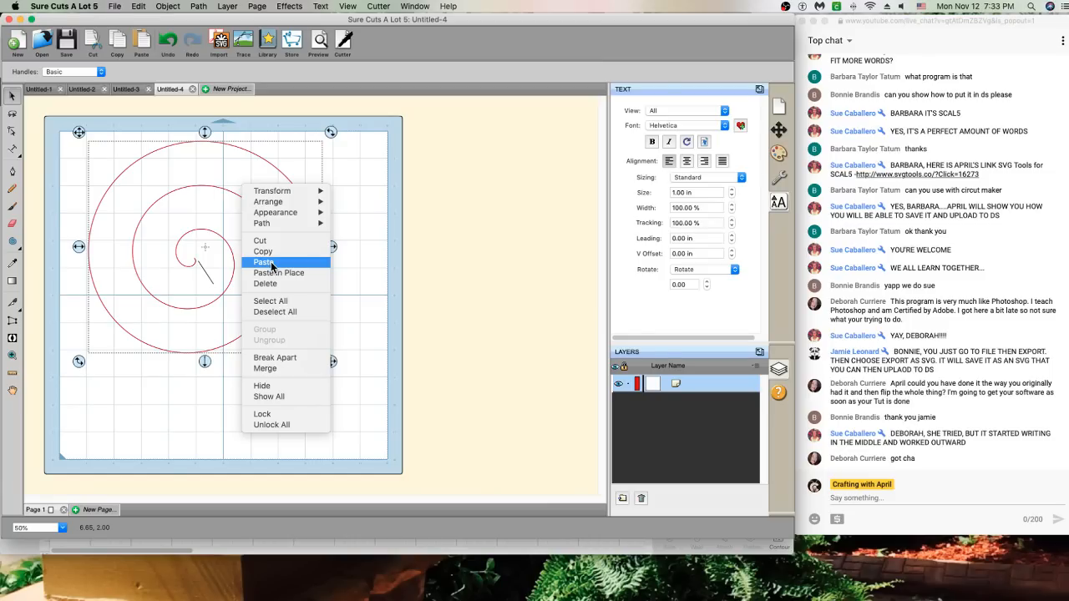
{"action": "mouse_move", "coordinate": [283, 194]}
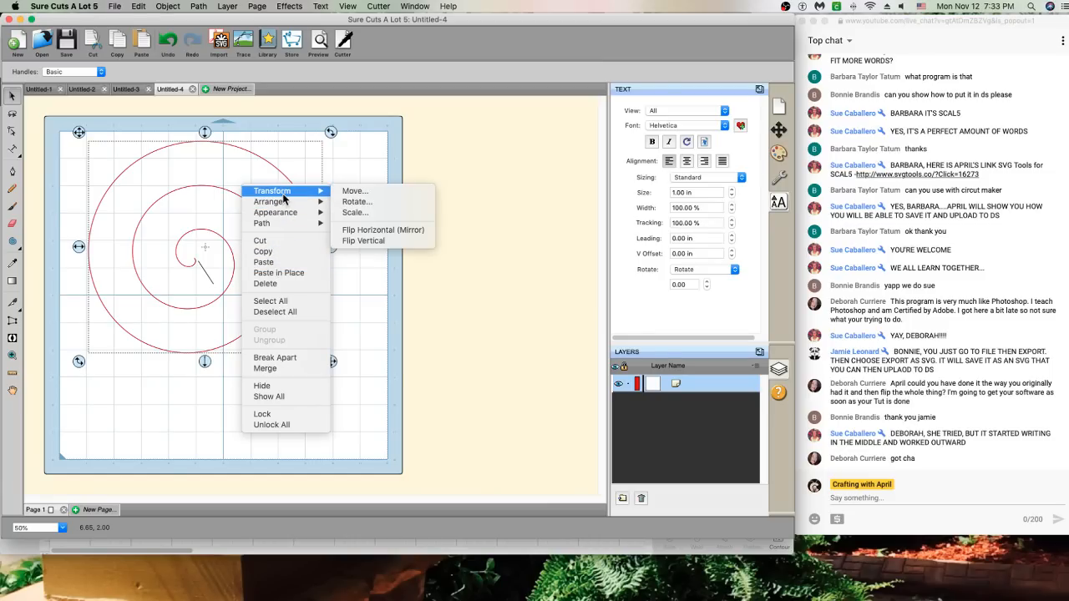
{"action": "left_click", "coordinate": [405, 235]}
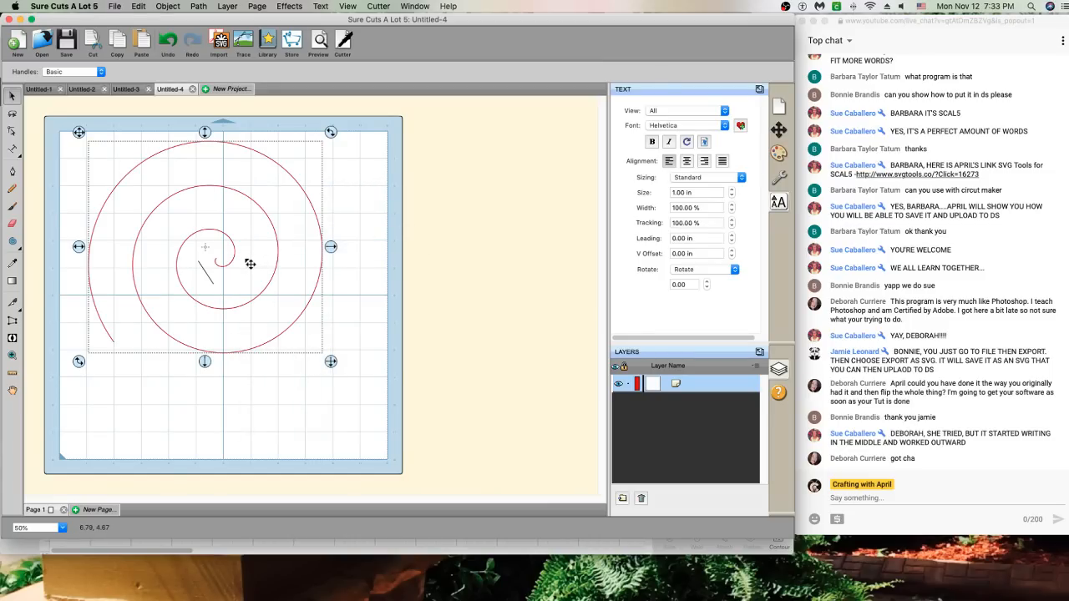
Erase the stray 'twas' and attach an empty Type on Path text path to the spiral
{"action": "type", "text": "twas"}
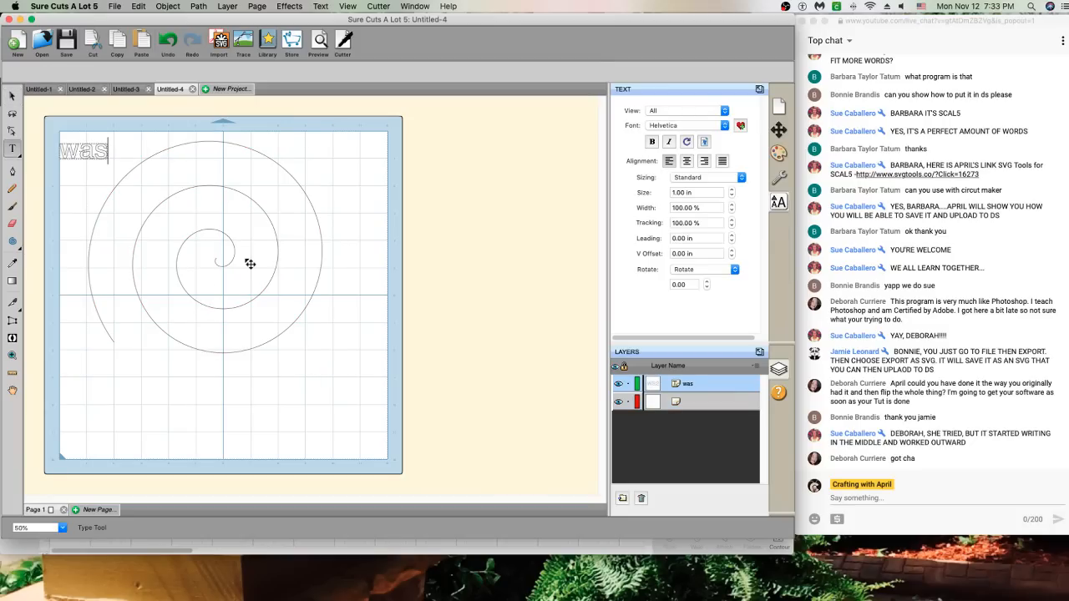
{"action": "key", "text": "BackSpace"}
{"action": "key", "text": "BackSpace"}
{"action": "key", "text": "BackSpace"}
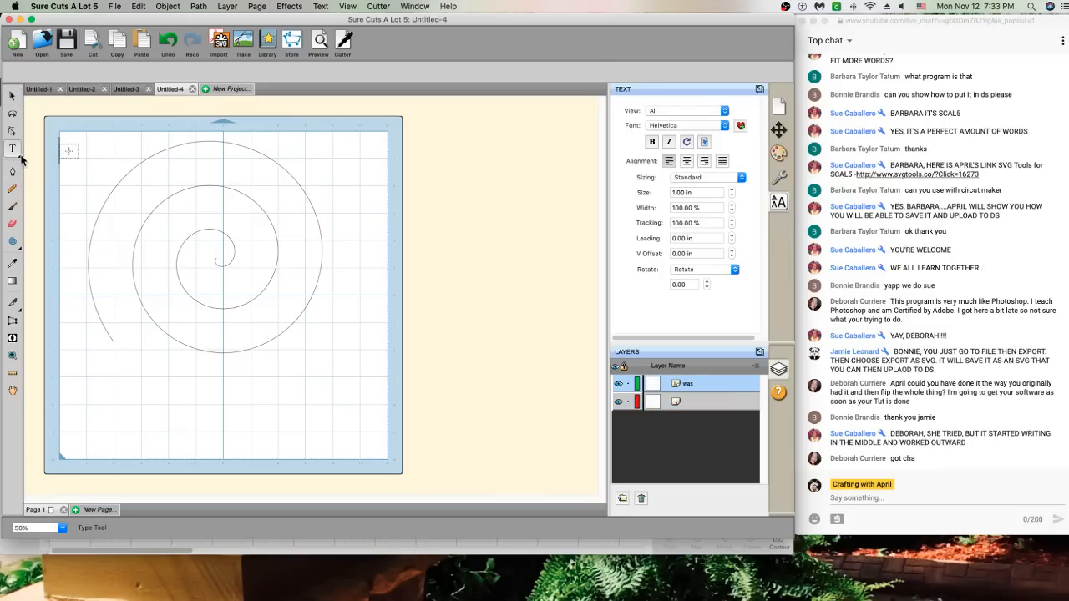
{"action": "left_click_drag", "start_coordinate": [20, 156], "coordinate": [47, 177]}
{"action": "left_click", "coordinate": [227, 277]}
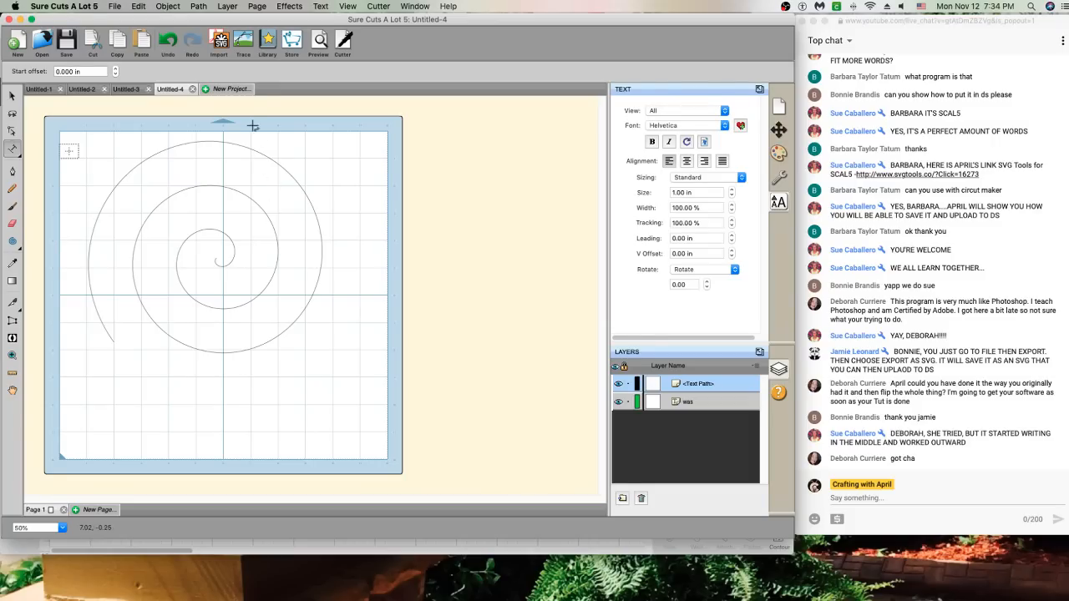
{"action": "left_click", "coordinate": [237, 88]}
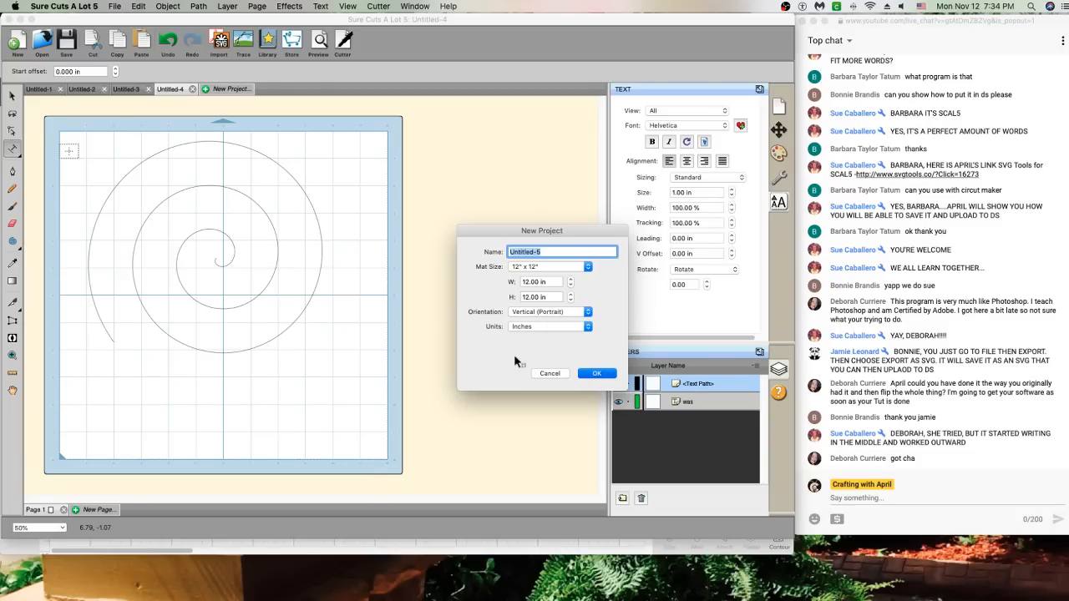
Create another blank project and draw a spiral centred on the mat
{"action": "left_click", "coordinate": [593, 373]}
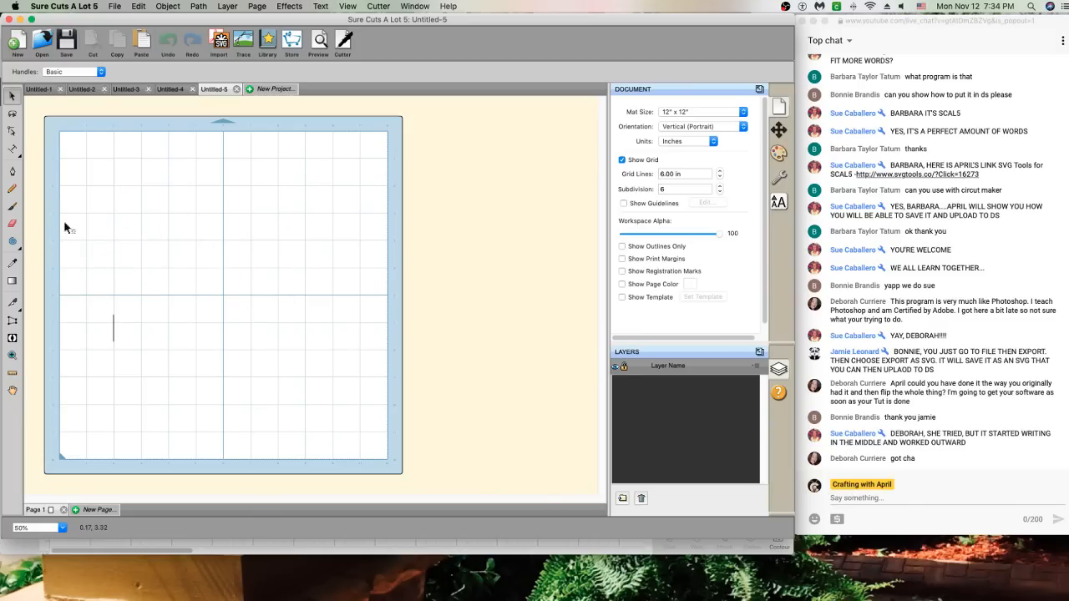
{"action": "left_click", "coordinate": [12, 240]}
{"action": "left_click_drag", "start_coordinate": [182, 189], "coordinate": [301, 305]}
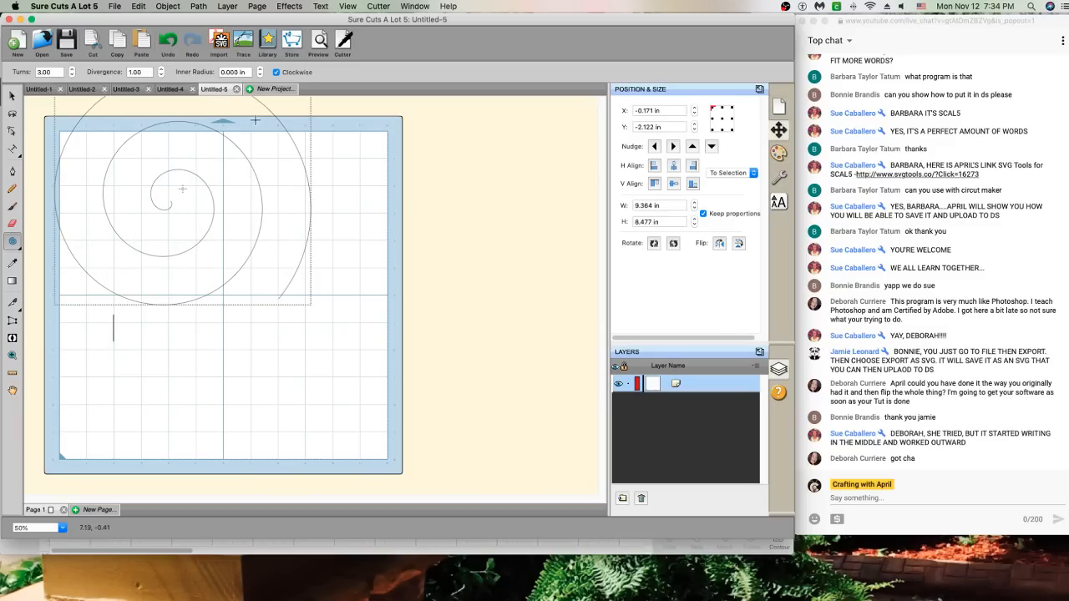
{"action": "left_click", "coordinate": [12, 96]}
{"action": "left_click_drag", "start_coordinate": [173, 201], "coordinate": [232, 306]}
{"action": "left_click", "coordinate": [72, 210]}
Try text on the spiral, dismiss the error, type 'Twas', then return to Untitled-3
{"action": "left_click", "coordinate": [13, 149]}
{"action": "left_click", "coordinate": [222, 306]}
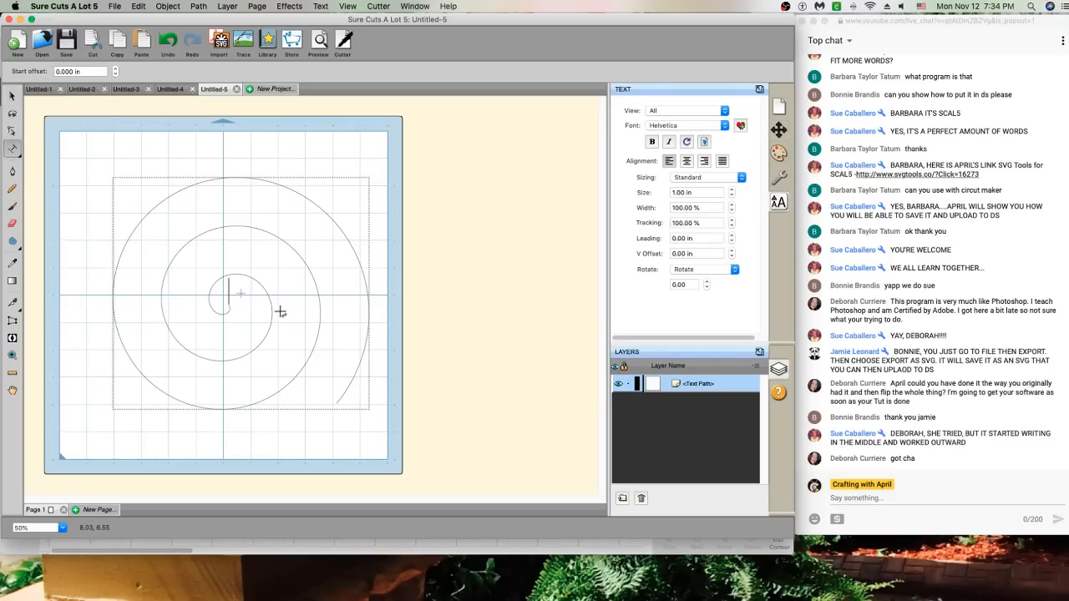
{"action": "left_click", "coordinate": [153, 183]}
{"action": "left_click", "coordinate": [643, 211]}
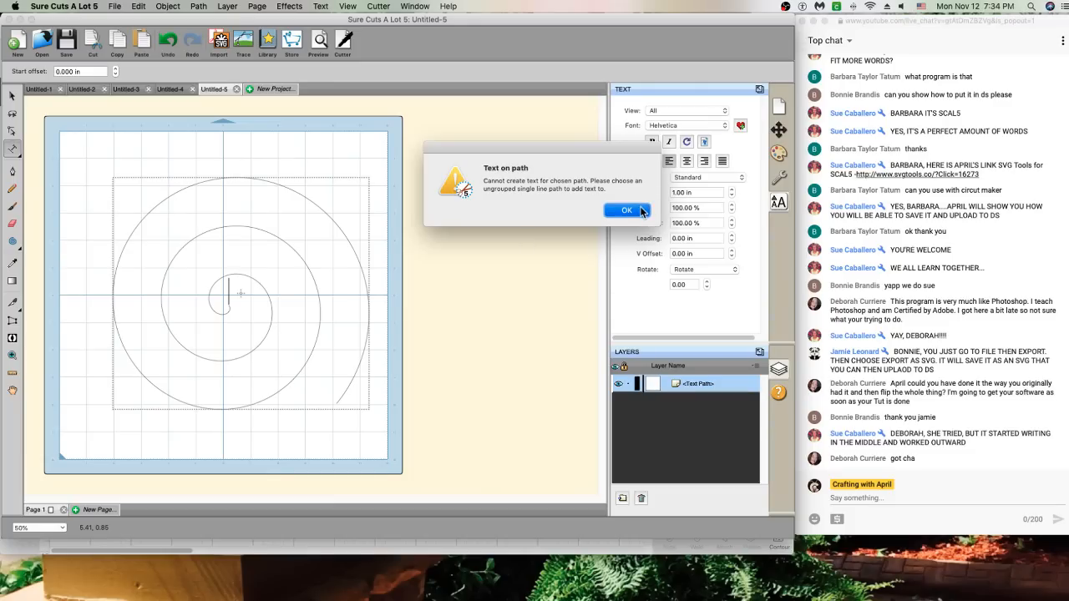
{"action": "type", "text": "Twas"}
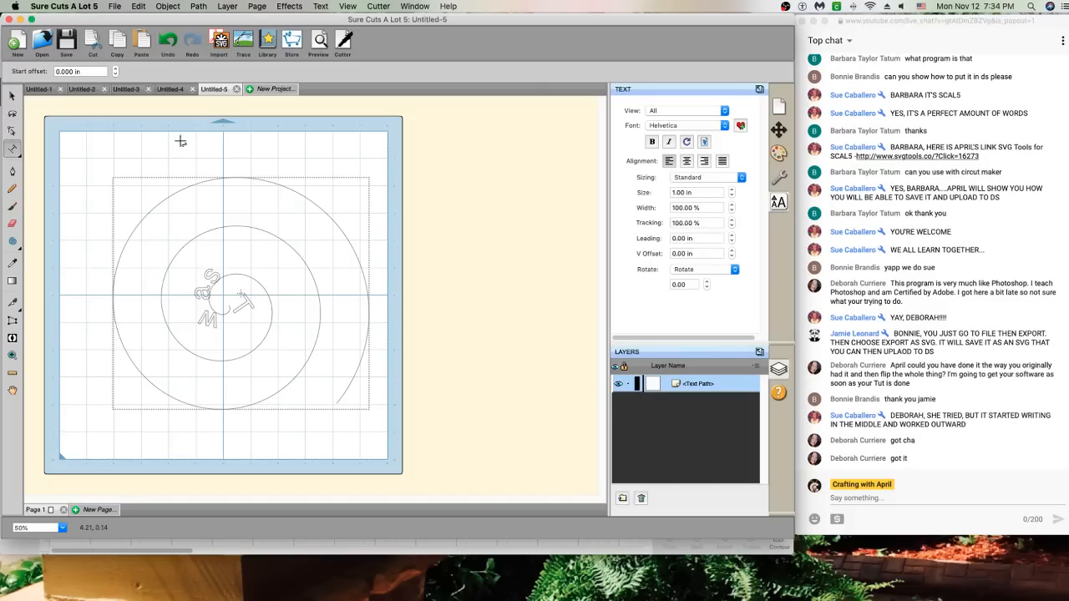
{"action": "left_click", "coordinate": [169, 90]}
{"action": "left_click", "coordinate": [142, 91]}
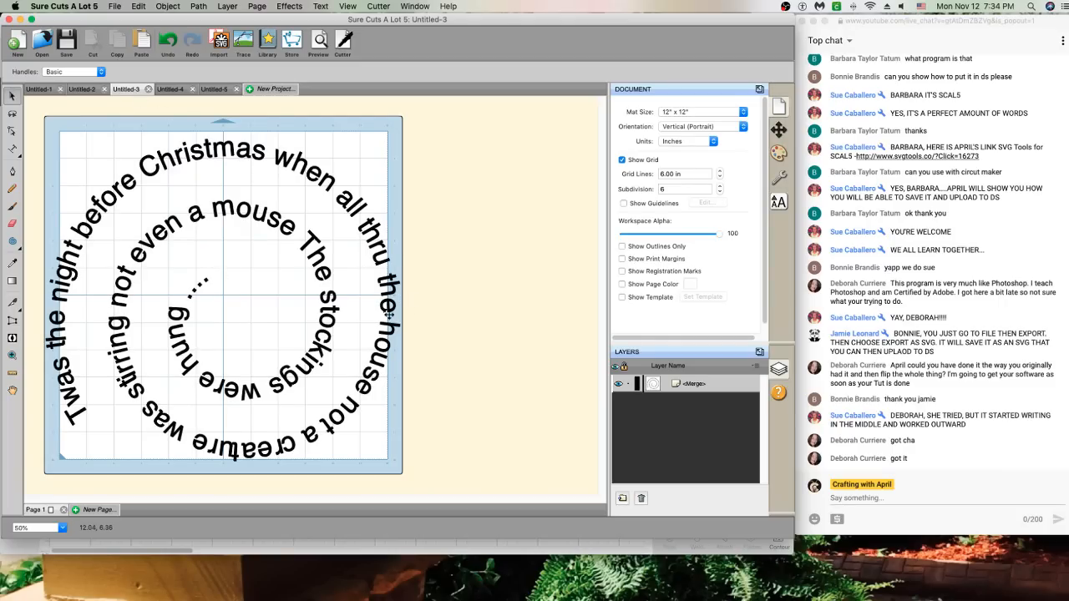
Shrink the spiral Christmas verse to 8.197 in wide and move it right and down onto the mat
{"action": "left_click", "coordinate": [334, 366]}
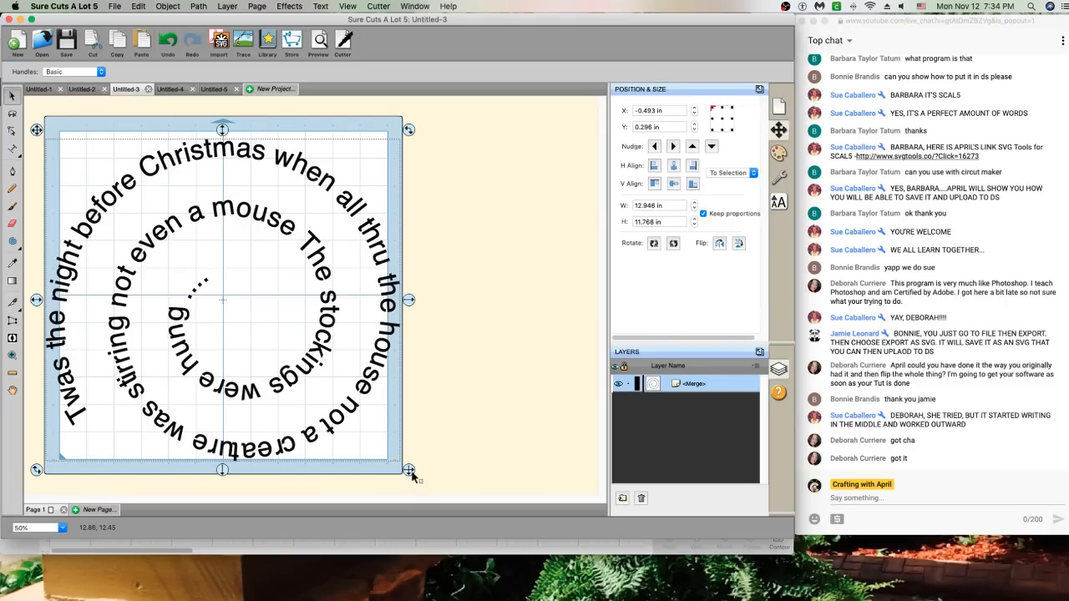
{"action": "left_click_drag", "start_coordinate": [408, 471], "coordinate": [279, 351]}
{"action": "left_click_drag", "start_coordinate": [217, 242], "coordinate": [269, 257]}
{"action": "left_click", "coordinate": [339, 403]}
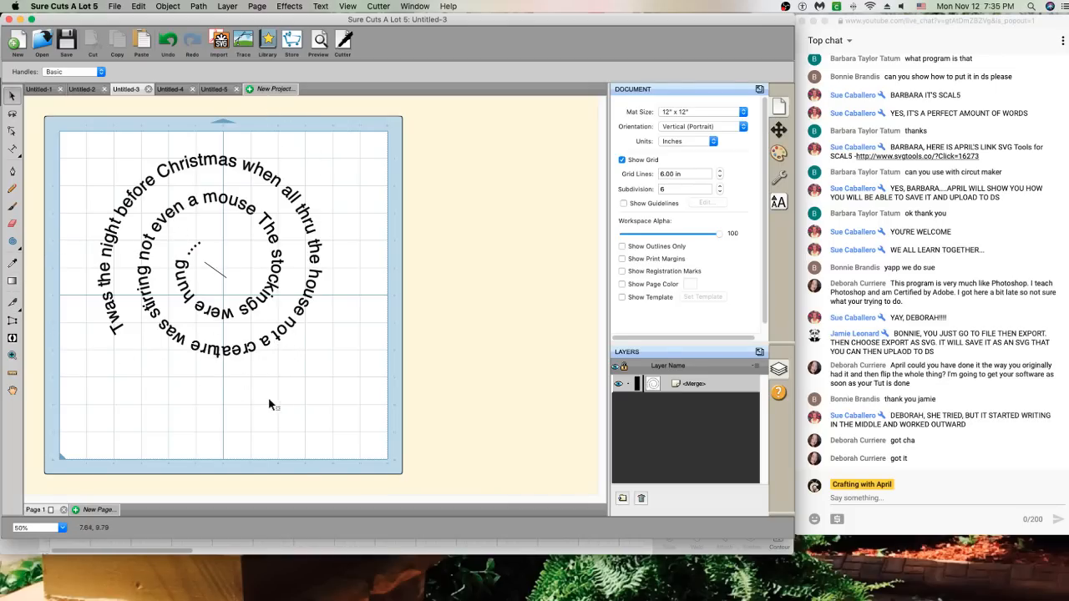
{"action": "left_click", "coordinate": [13, 241]}
Draw a small spiral at the mat's lower right, mirror it horizontally and reverse its path
{"action": "left_click_drag", "start_coordinate": [346, 385], "coordinate": [367, 408]}
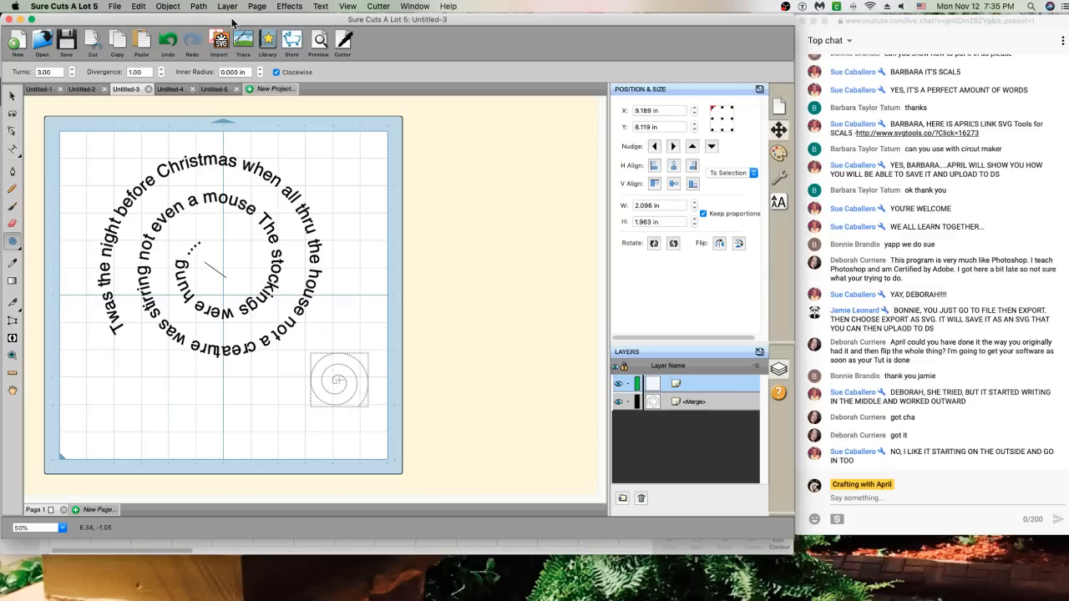
{"action": "left_click", "coordinate": [204, 10]}
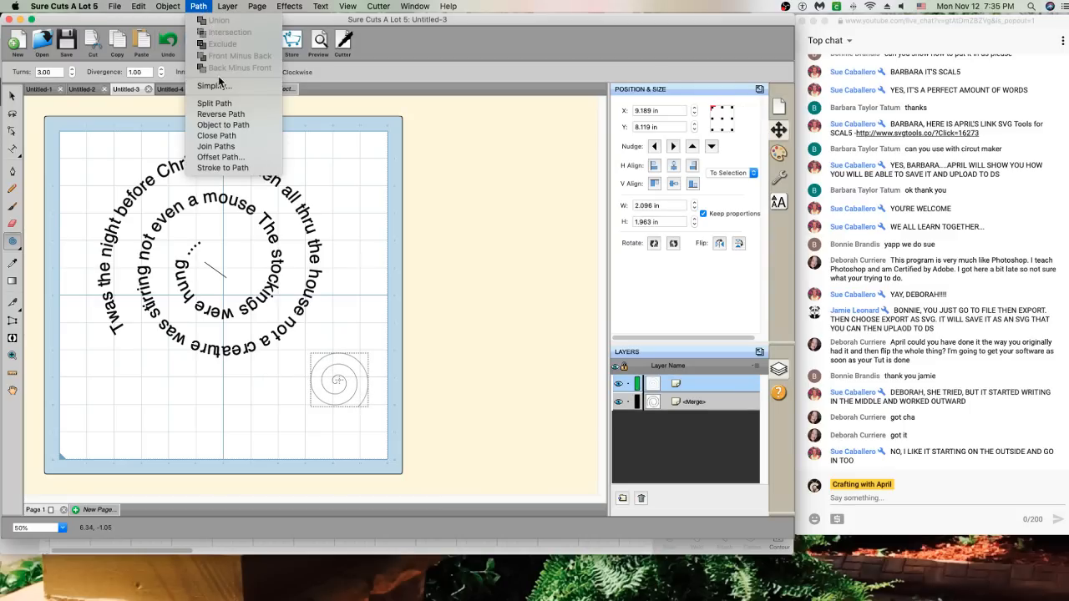
{"action": "left_click", "coordinate": [356, 384]}
{"action": "right_click", "coordinate": [356, 384]}
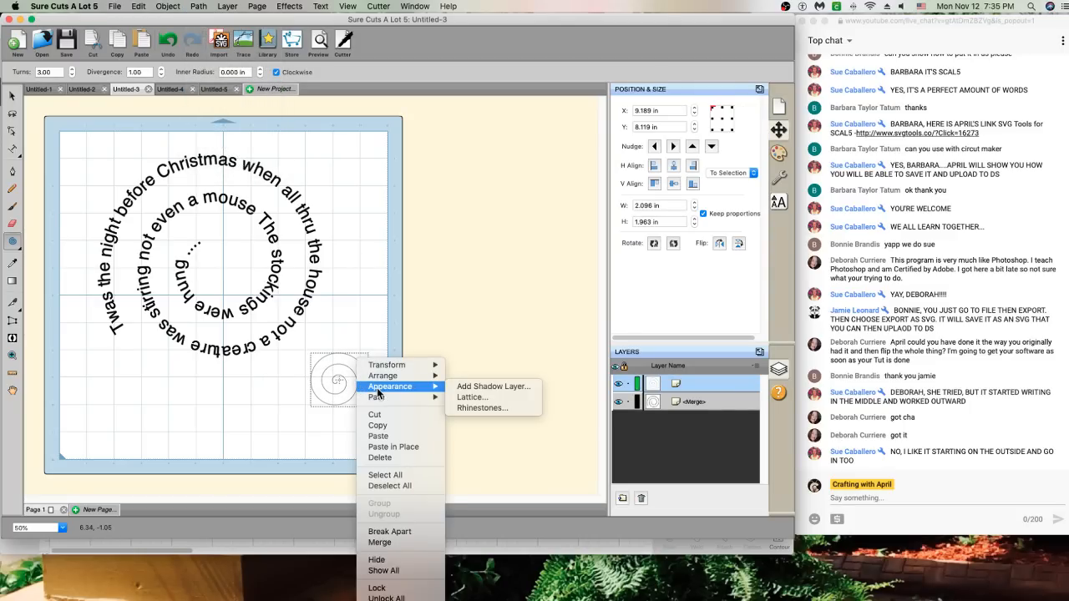
{"action": "mouse_move", "coordinate": [388, 383]}
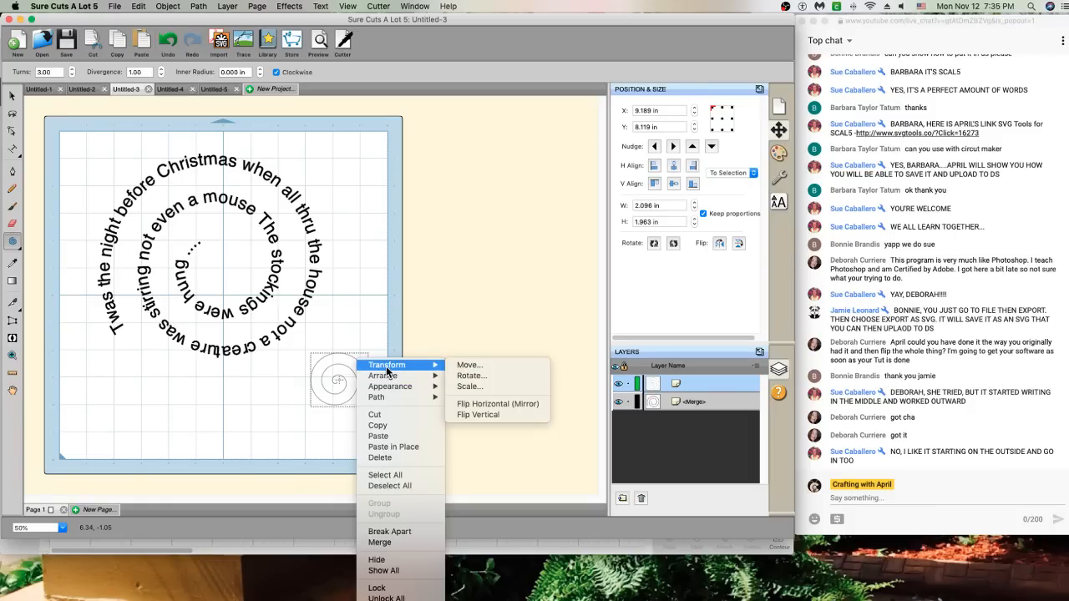
{"action": "left_click", "coordinate": [473, 404]}
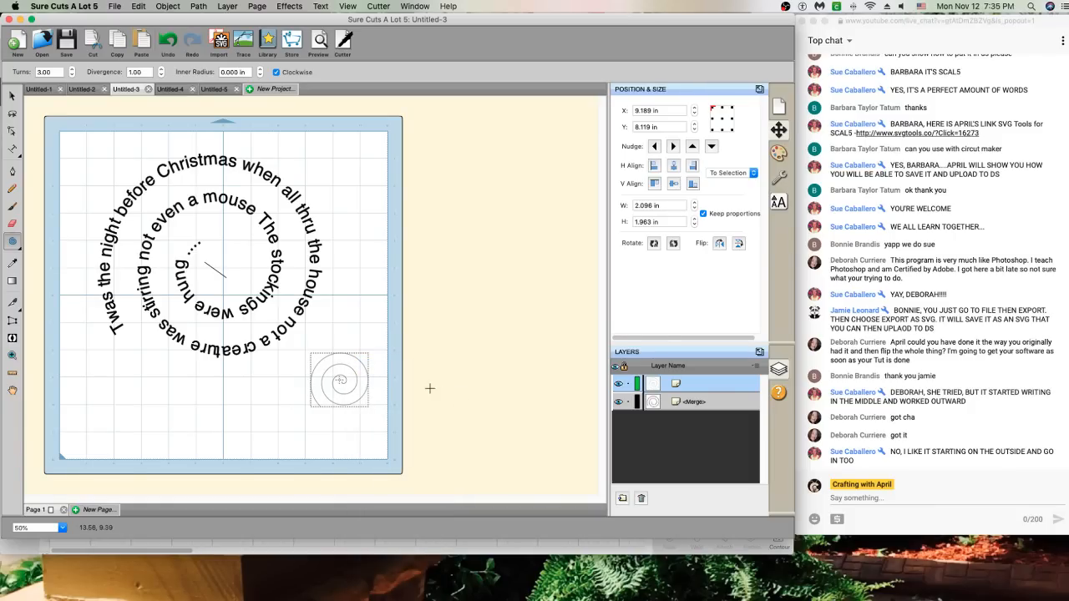
{"action": "left_click", "coordinate": [12, 149]}
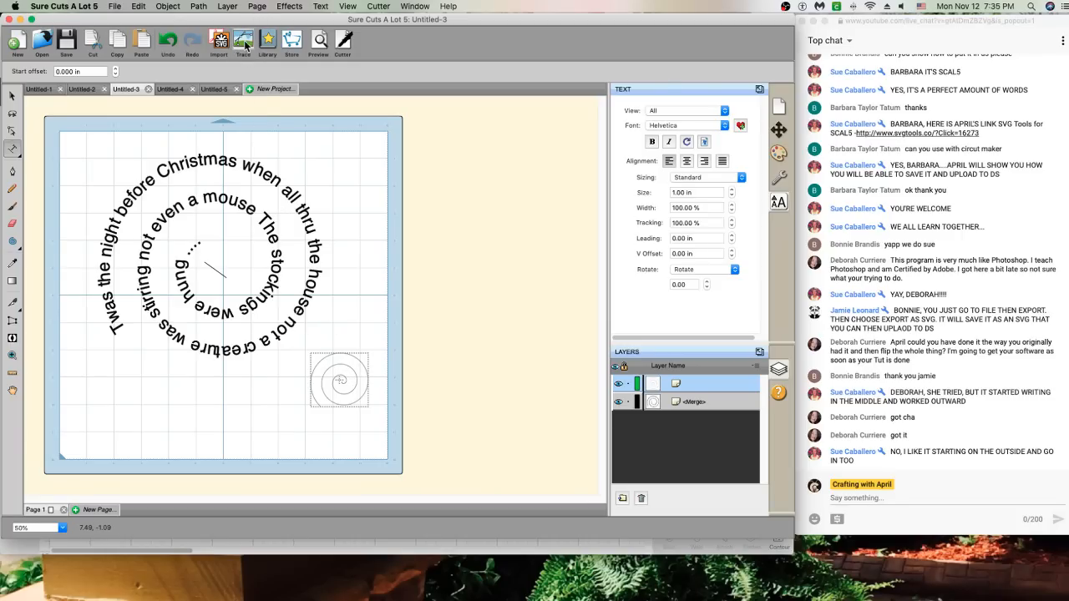
{"action": "left_click", "coordinate": [201, 6]}
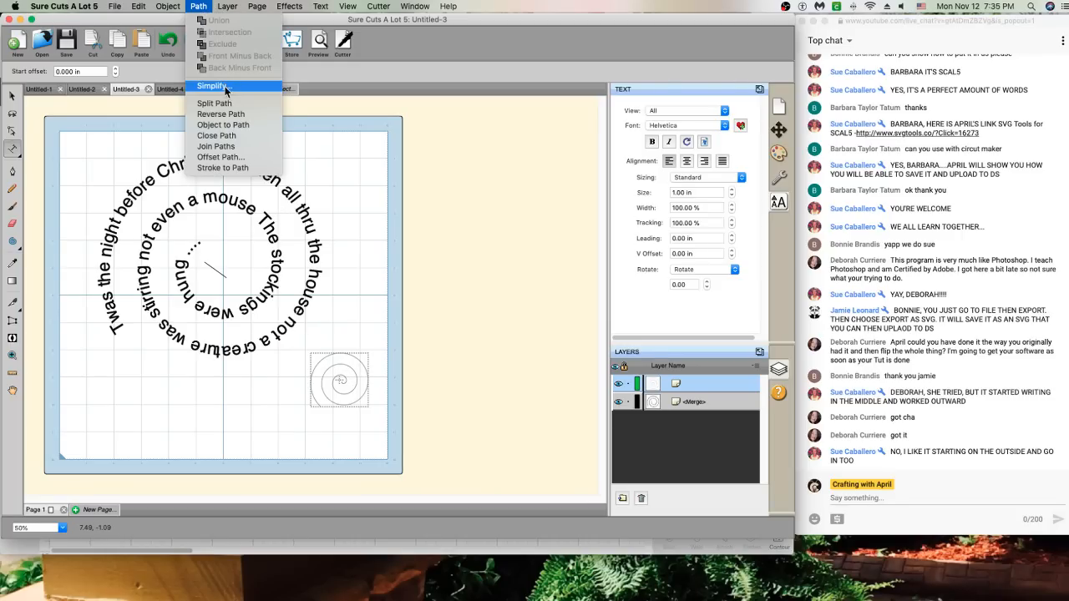
{"action": "left_click", "coordinate": [219, 113]}
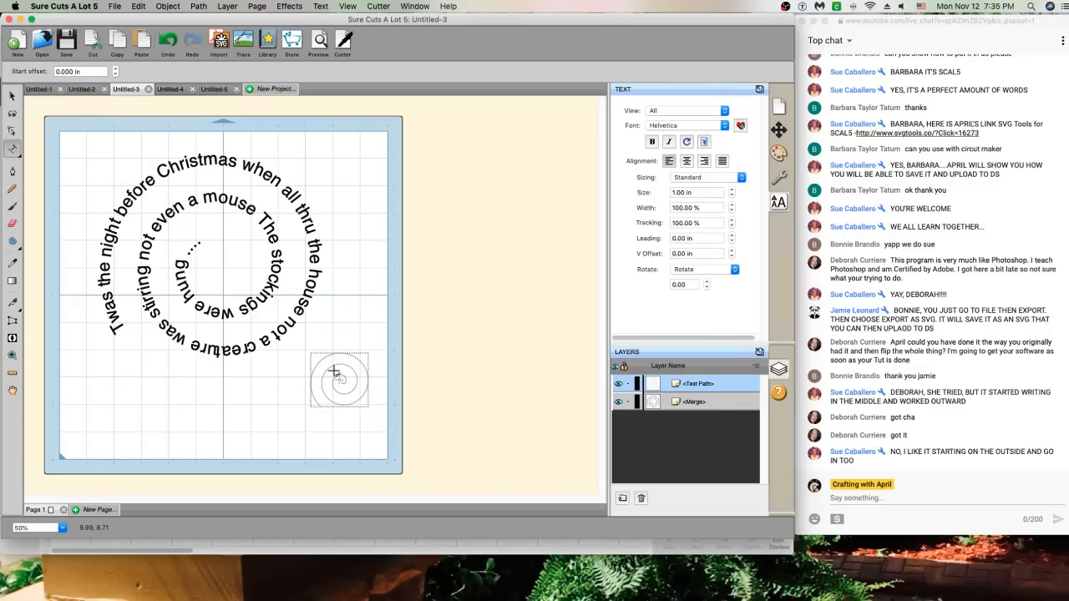
Draw a large spiral and another small spiral at the mat's lower left
{"action": "left_click", "coordinate": [12, 242]}
{"action": "left_click_drag", "start_coordinate": [84, 367], "coordinate": [138, 411]}
{"action": "left_click_drag", "start_coordinate": [99, 377], "coordinate": [144, 394]}
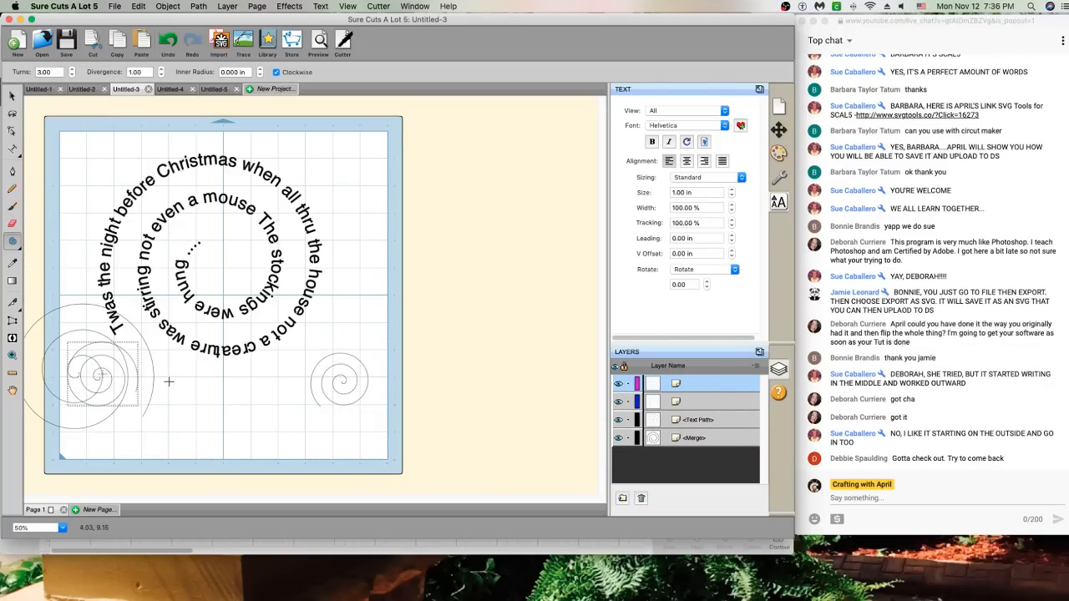
Delete the extra small spiral, then move, mirror and reverse the large lower-left spiral
{"action": "left_click", "coordinate": [12, 96]}
{"action": "key", "text": "Delete"}
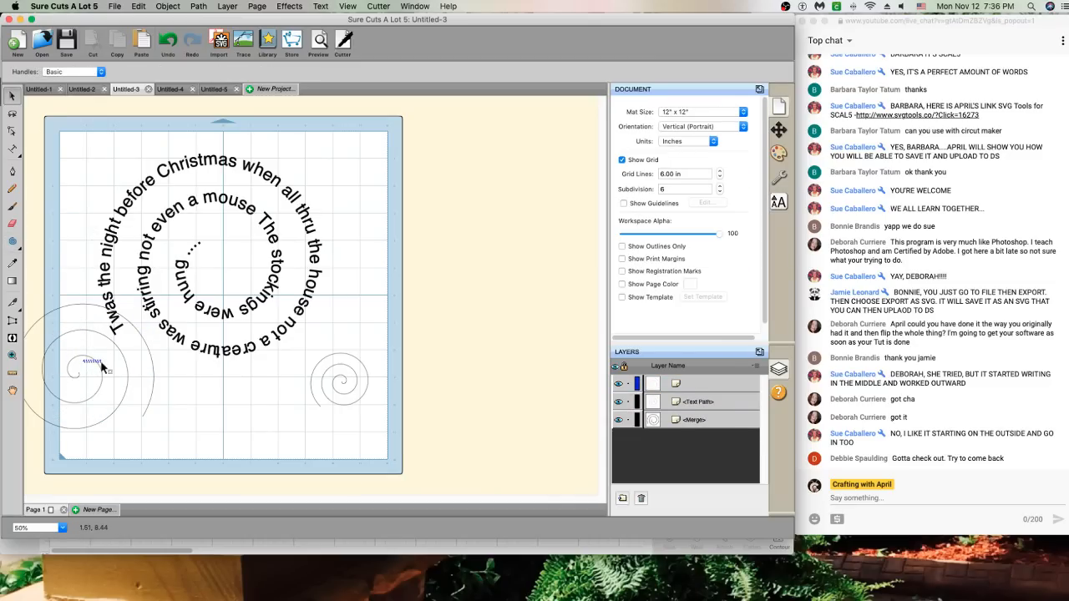
{"action": "left_click", "coordinate": [60, 316]}
{"action": "left_click_drag", "start_coordinate": [60, 315], "coordinate": [117, 397]}
{"action": "right_click", "coordinate": [117, 397]}
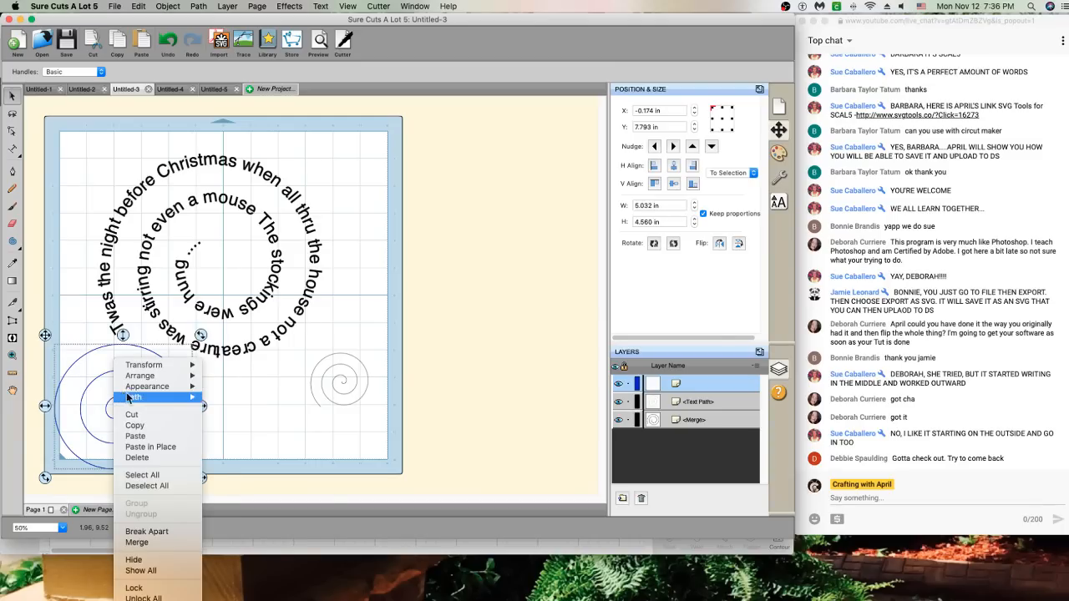
{"action": "mouse_move", "coordinate": [188, 365]}
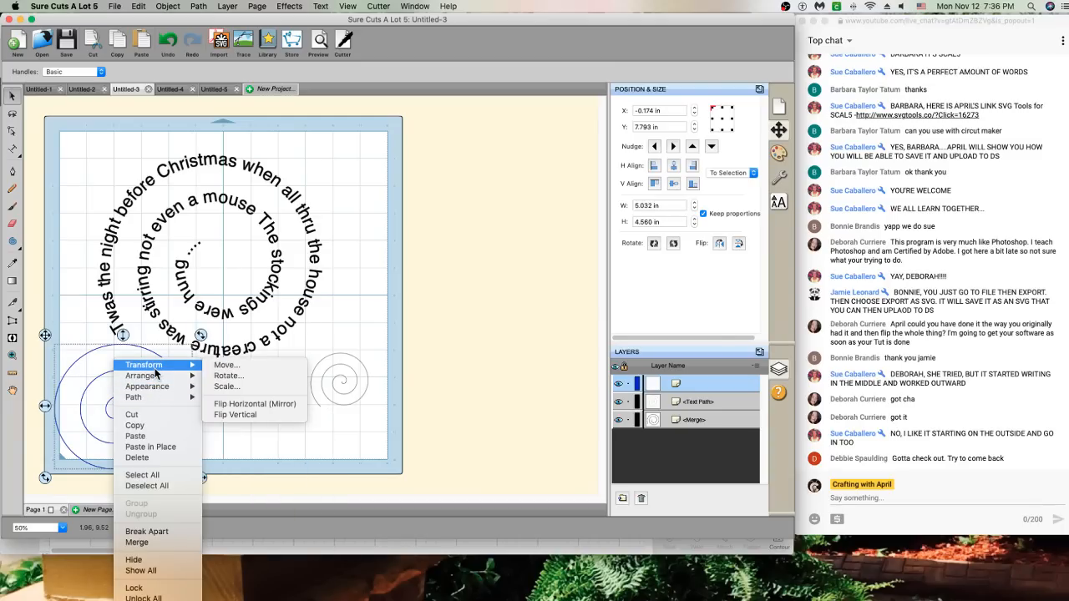
{"action": "left_click", "coordinate": [229, 407]}
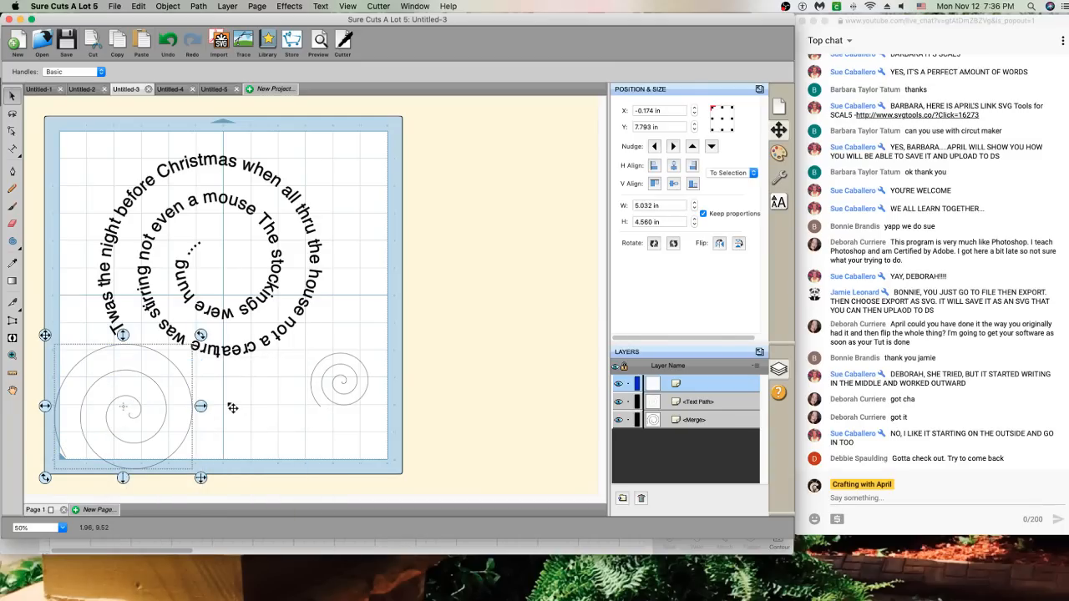
{"action": "left_click", "coordinate": [200, 7]}
{"action": "left_click", "coordinate": [224, 115]}
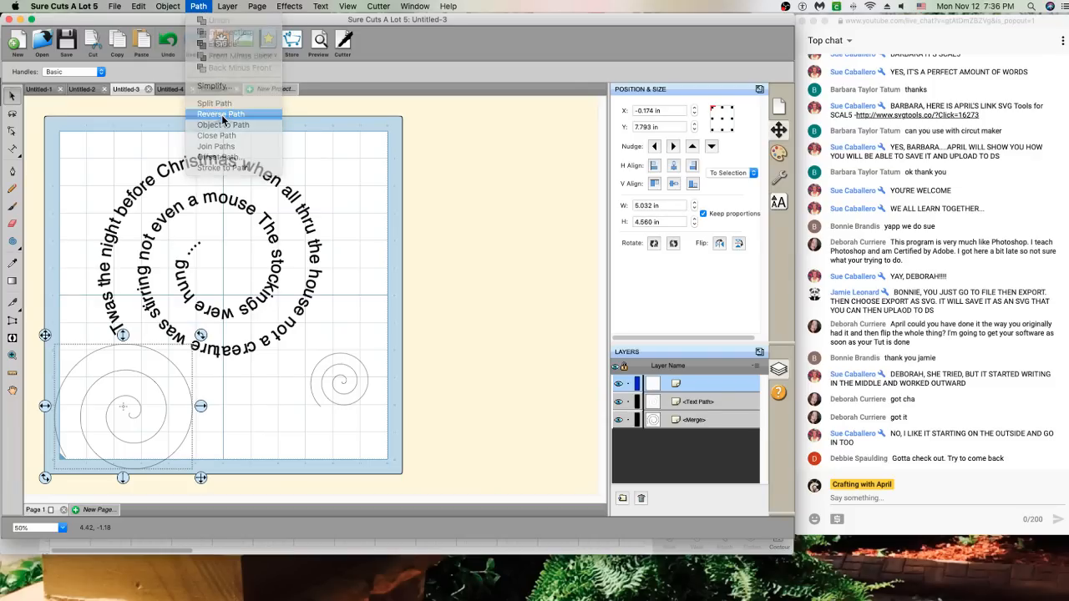
Type test text 'Twass' on the large spiral, then delete both test spirals
{"action": "left_click", "coordinate": [15, 152]}
{"action": "left_click", "coordinate": [59, 458]}
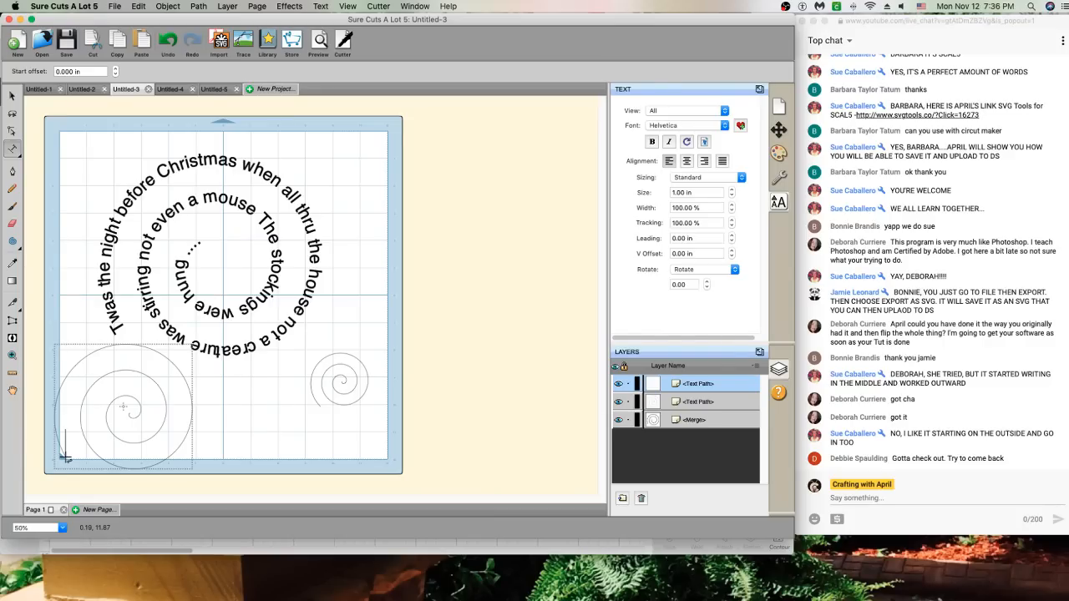
{"action": "type", "text": "Twas"}
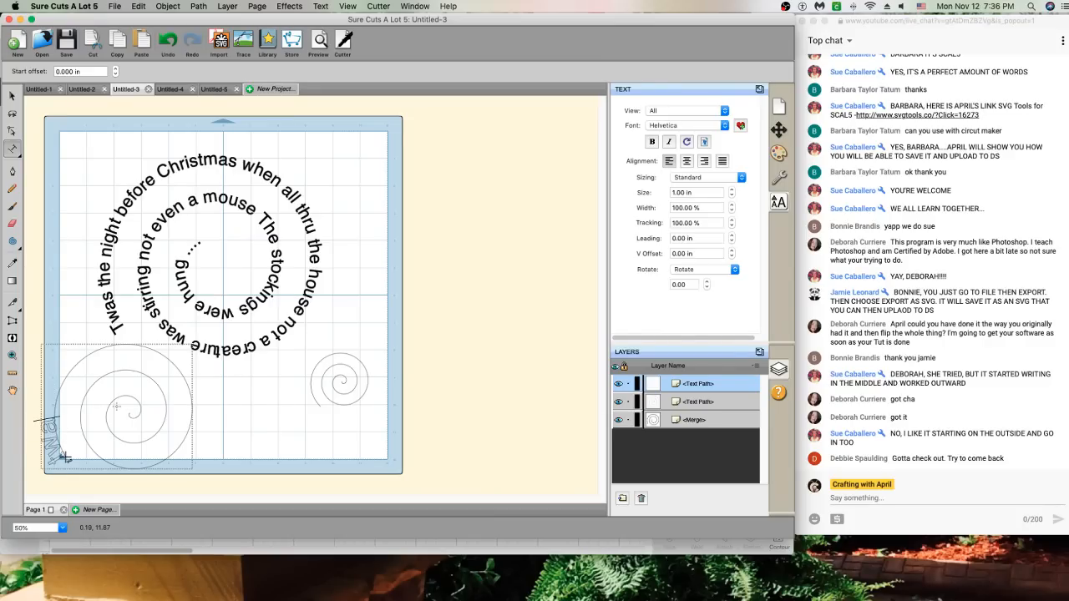
{"action": "type", "text": "s"}
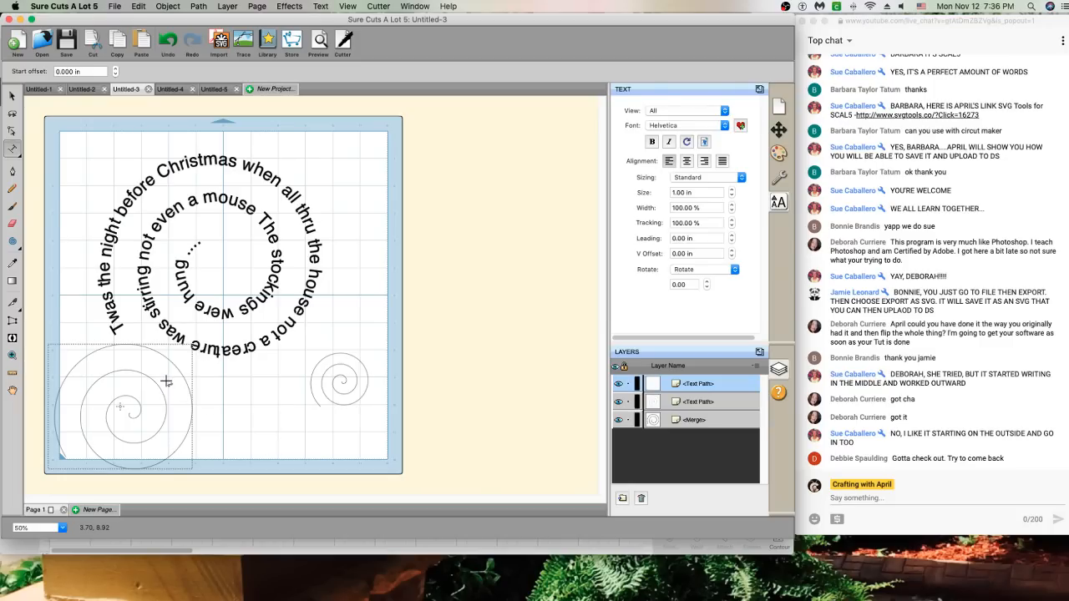
{"action": "key", "text": "Escape"}
{"action": "key", "text": "Delete"}
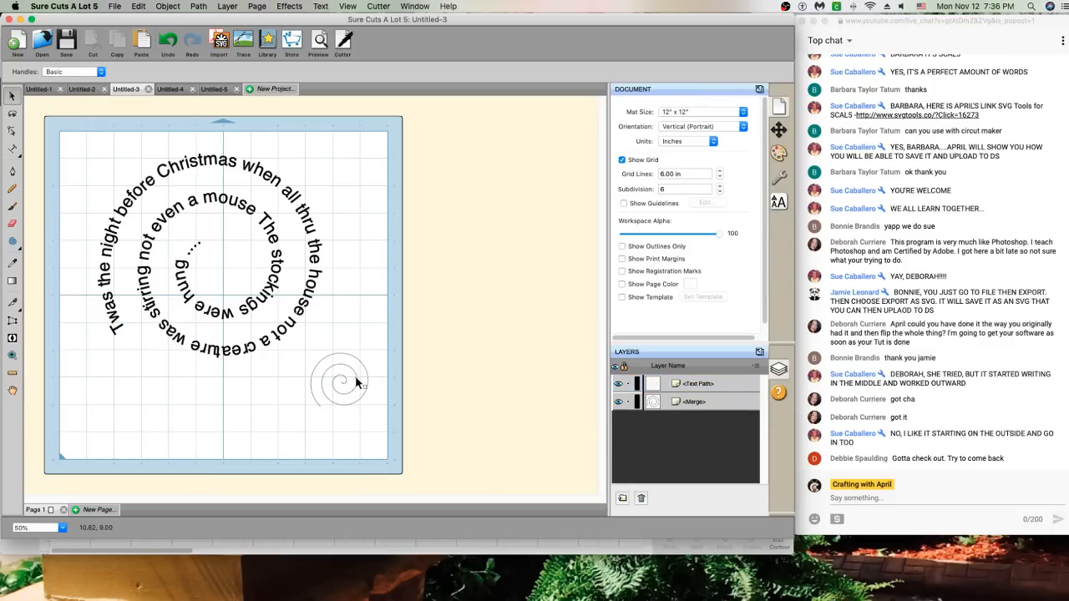
{"action": "left_click", "coordinate": [357, 383]}
{"action": "key", "text": "Delete"}
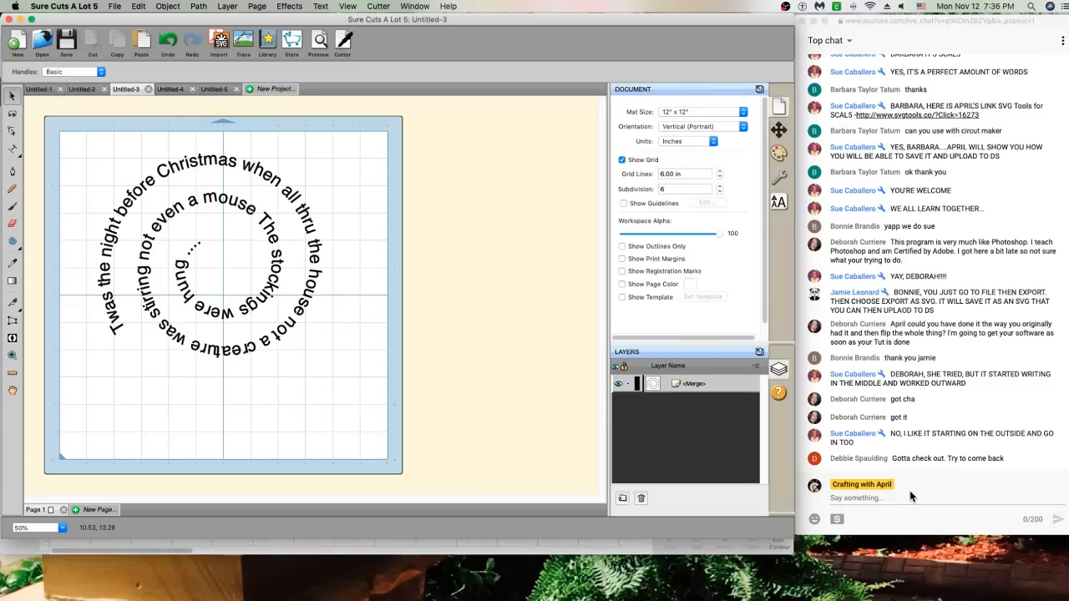
Rotate the spiral verse about 142° so it measures 7.834 x 8.247 in
{"action": "left_click", "coordinate": [890, 500]}
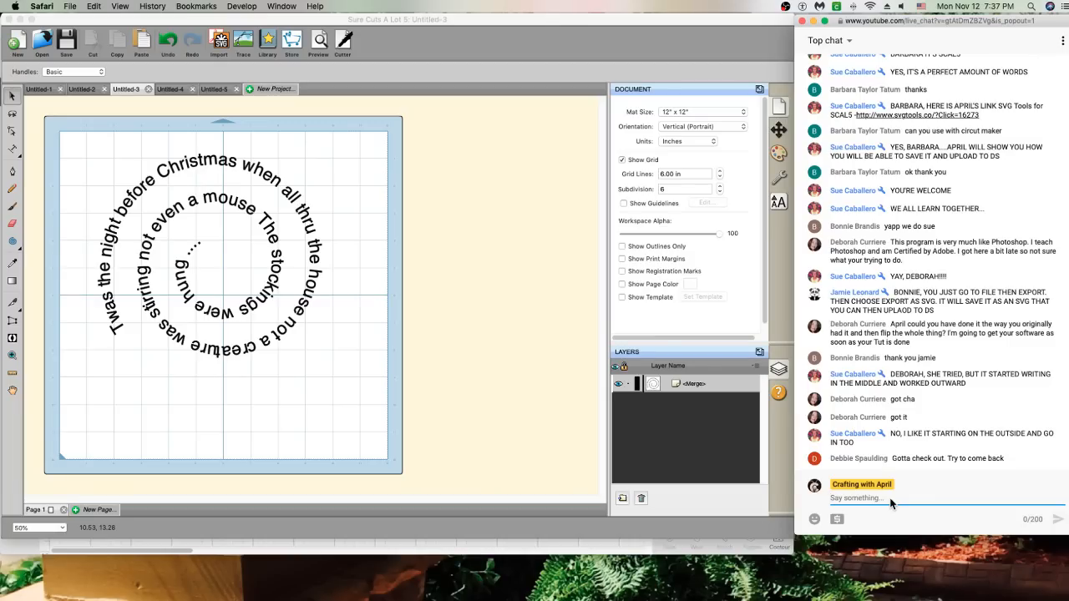
{"action": "left_click", "coordinate": [291, 208]}
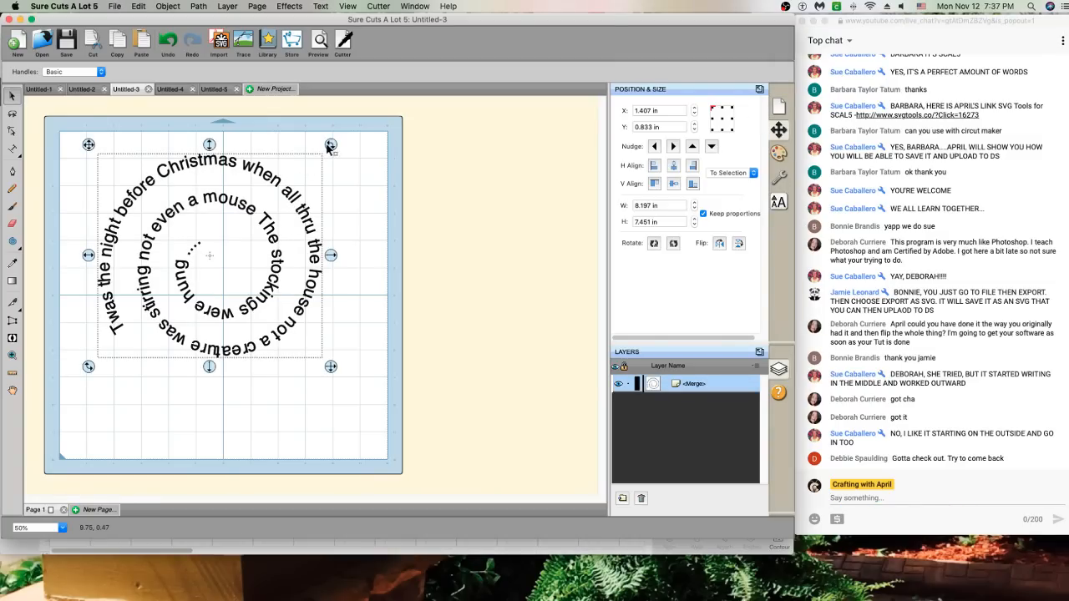
{"action": "left_click_drag", "start_coordinate": [329, 151], "coordinate": [318, 288]}
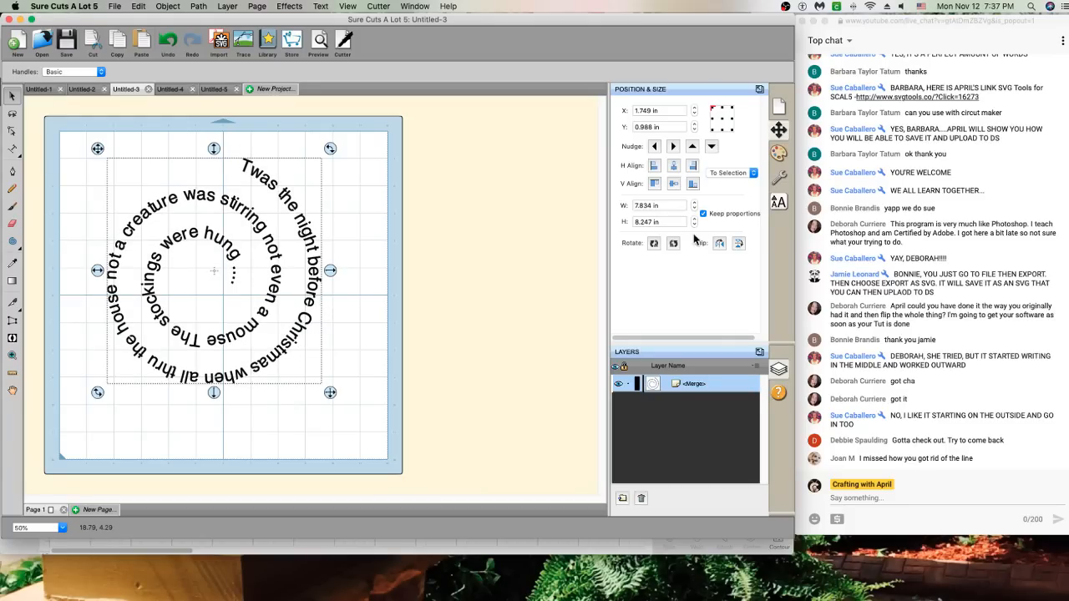
Change the circular text's font to Helvetica Neue Condensed Bold
{"action": "left_click", "coordinate": [779, 155]}
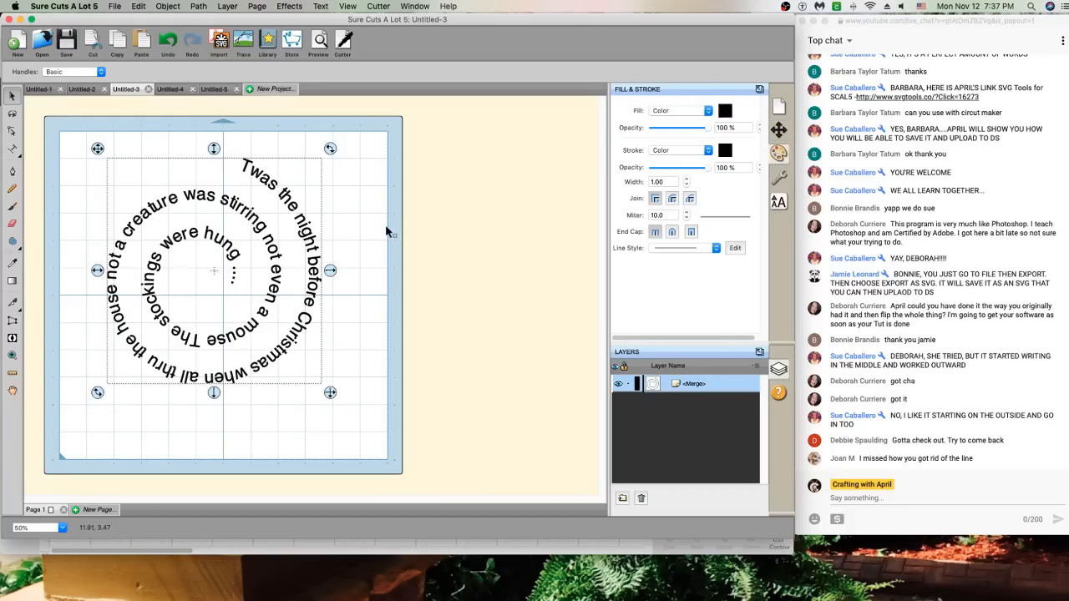
{"action": "left_click", "coordinate": [783, 203]}
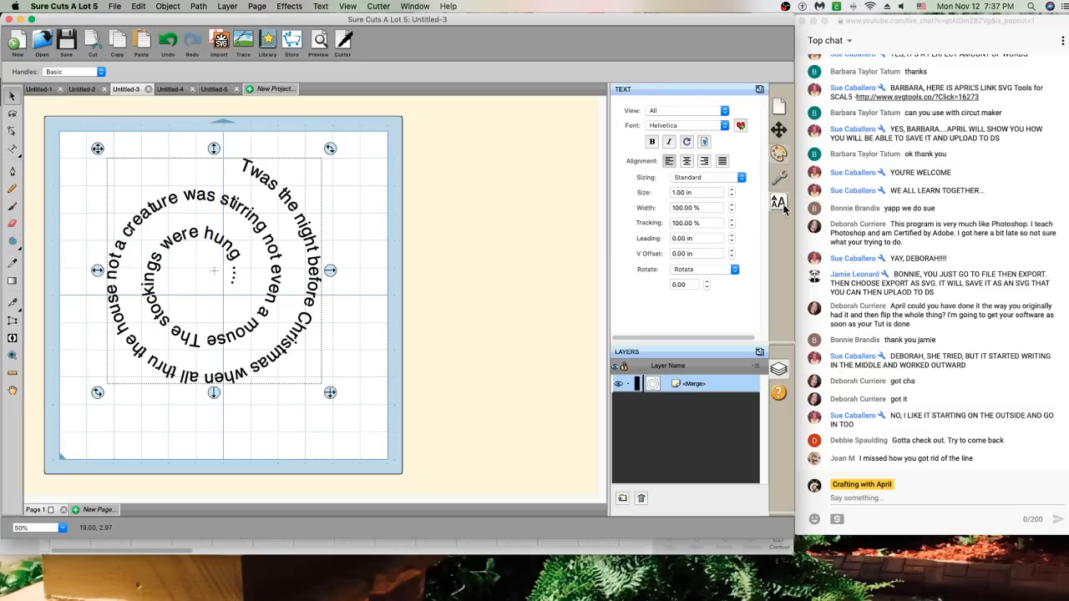
{"action": "left_click", "coordinate": [699, 125]}
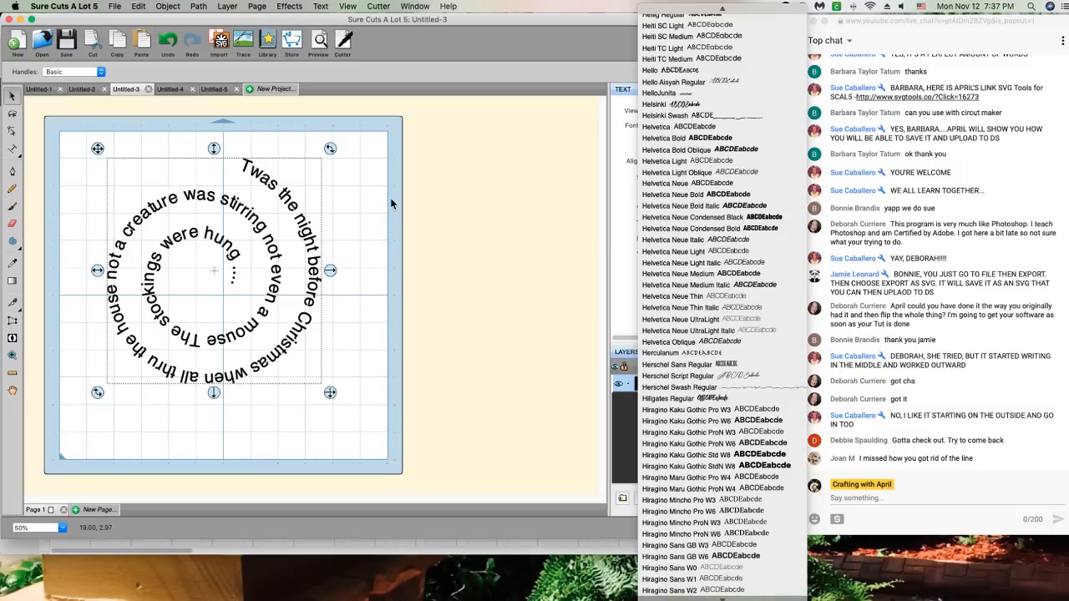
{"action": "left_click", "coordinate": [660, 133]}
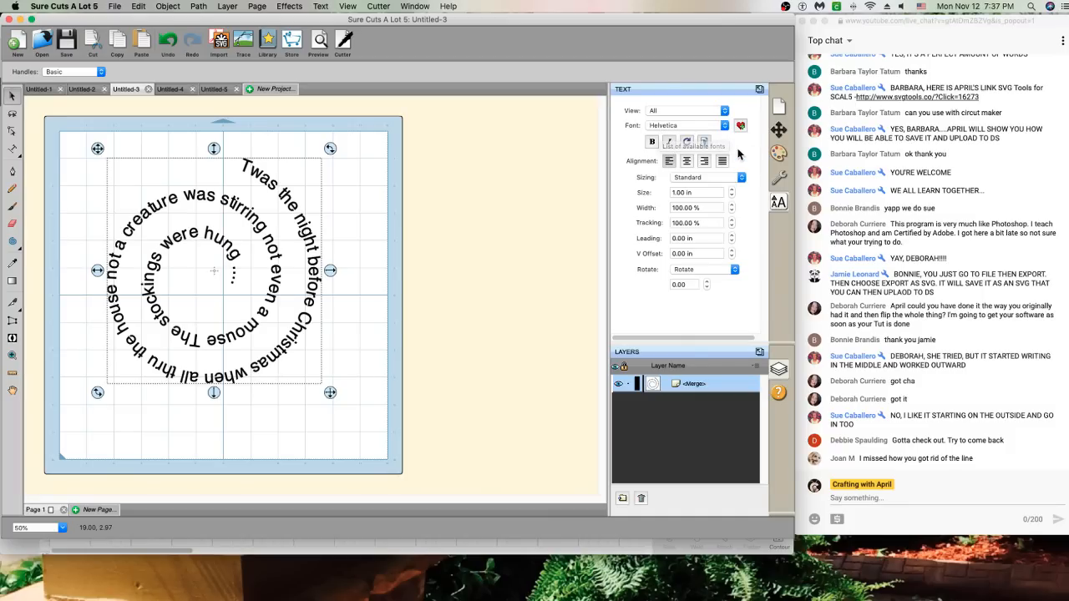
{"action": "left_click", "coordinate": [723, 126]}
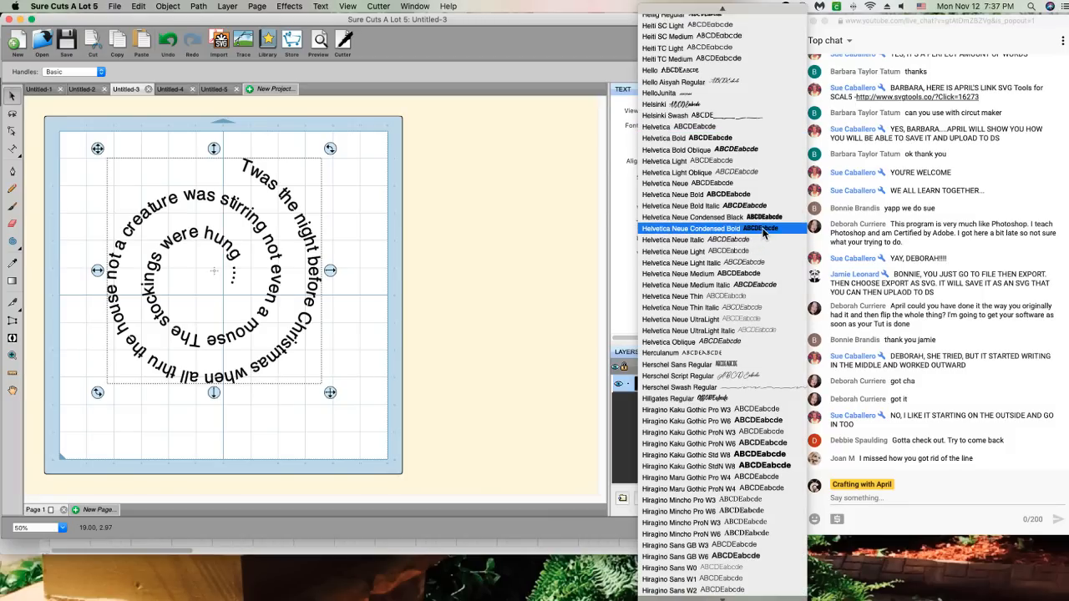
{"action": "left_click", "coordinate": [764, 218]}
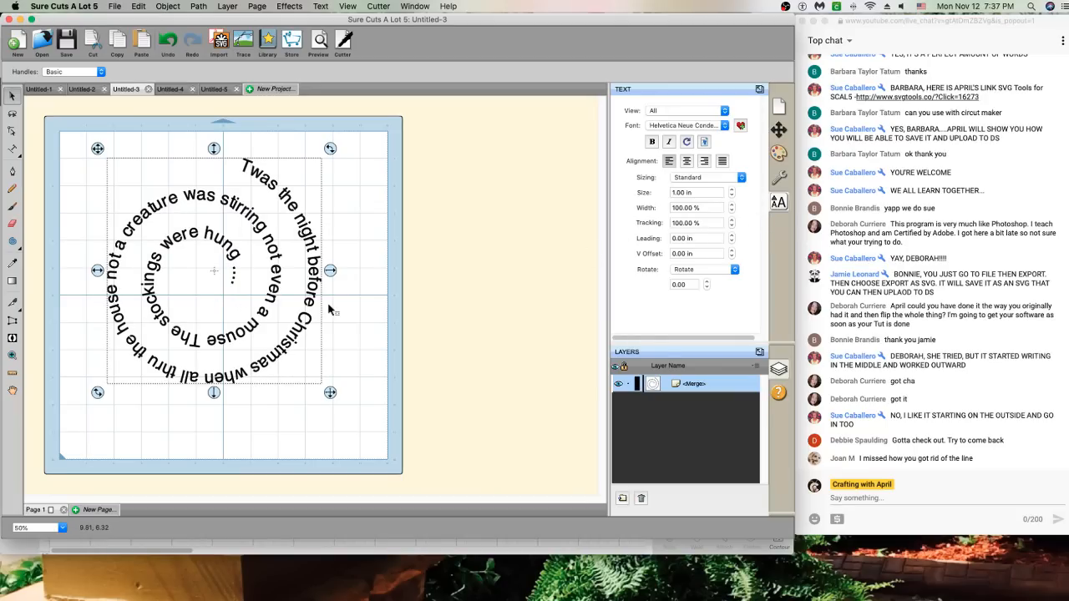
Undo an accidental deletion, then delete the spiral text from Untitled-5
{"action": "key", "text": "Delete"}
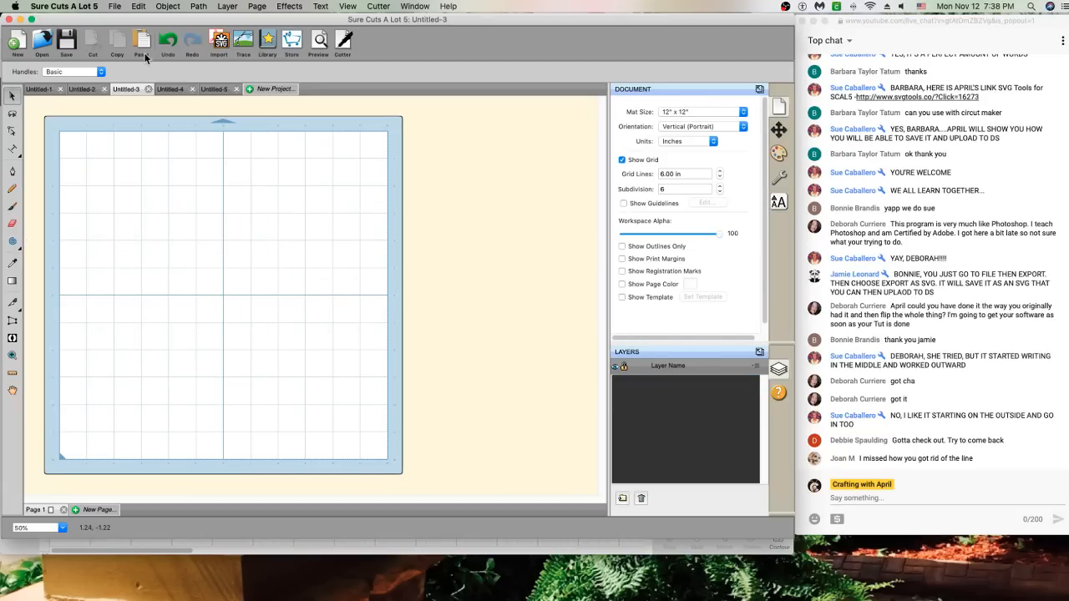
{"action": "left_click", "coordinate": [168, 40]}
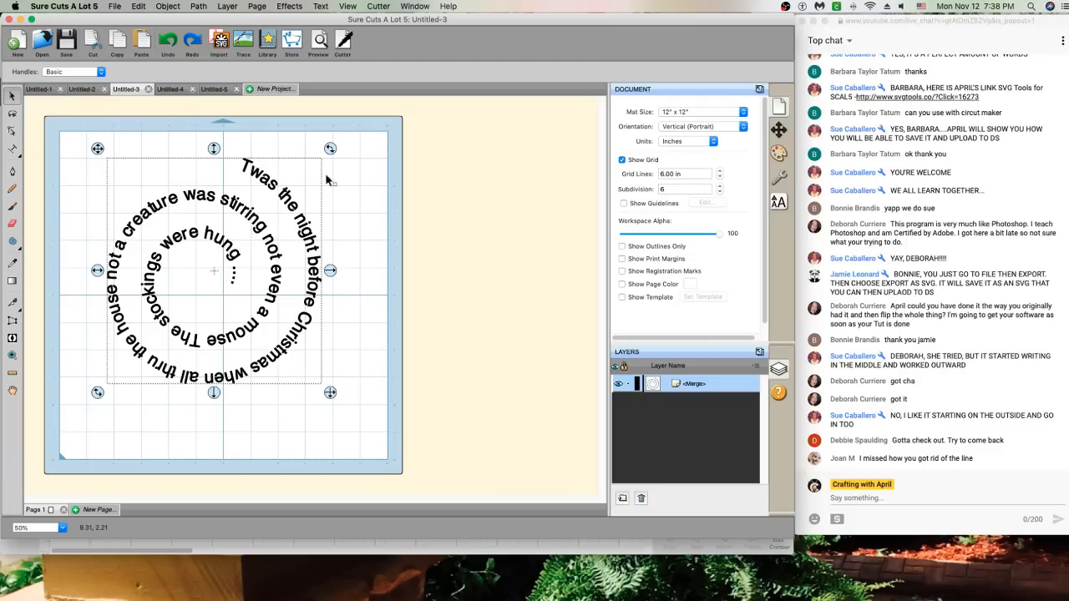
{"action": "left_click", "coordinate": [215, 88]}
{"action": "key", "text": "Delete"}
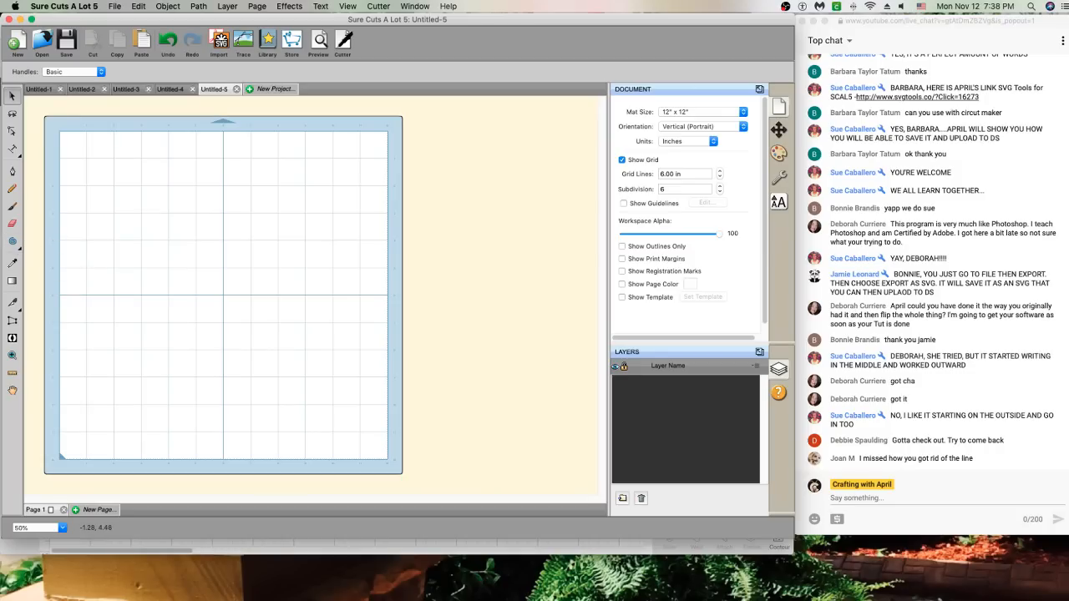
Draw a spiral outward from the mat centre, about 9.382 x 8.777 in
{"action": "left_click", "coordinate": [14, 242]}
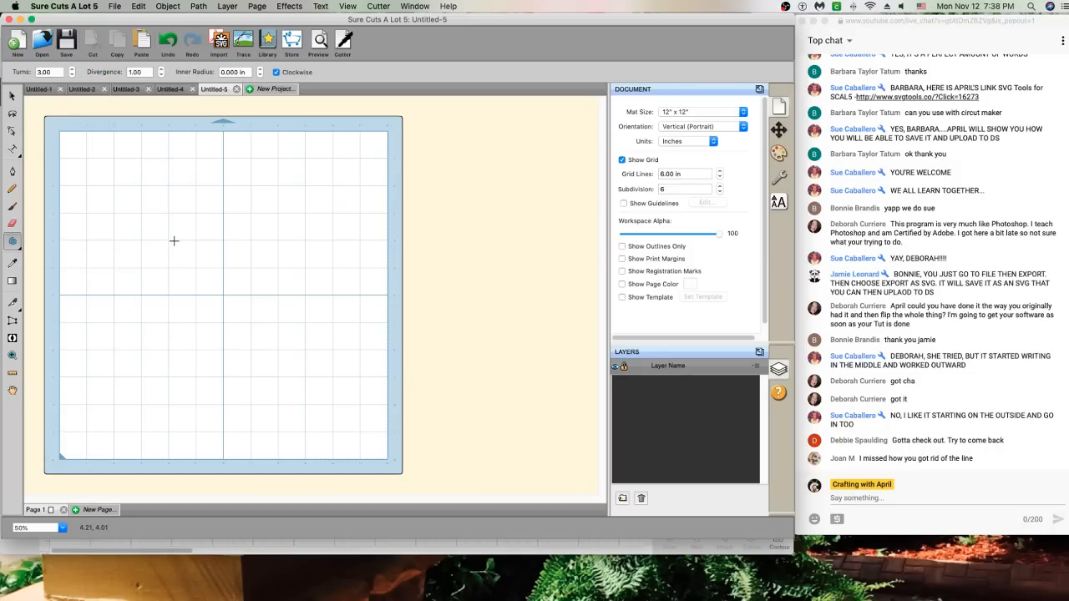
{"action": "left_click", "coordinate": [19, 248]}
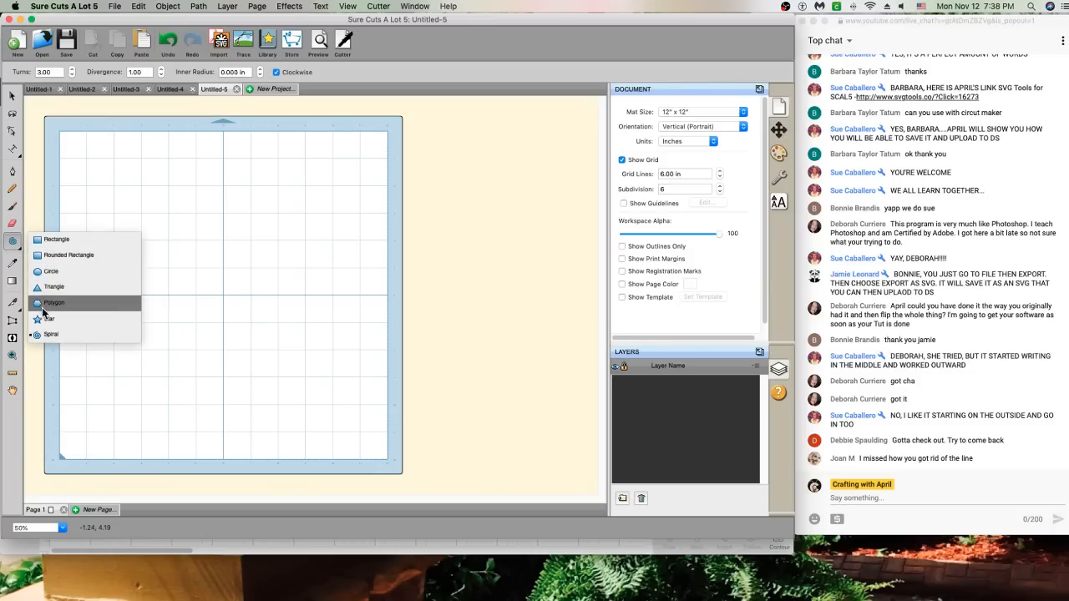
{"action": "left_click", "coordinate": [48, 335]}
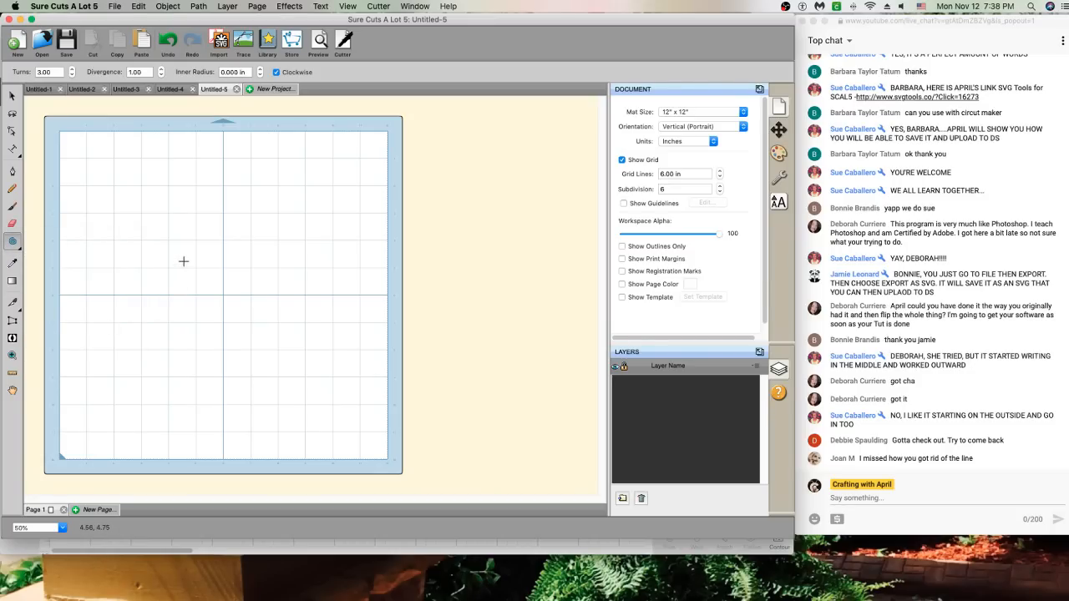
{"action": "left_click_drag", "start_coordinate": [211, 255], "coordinate": [306, 369]}
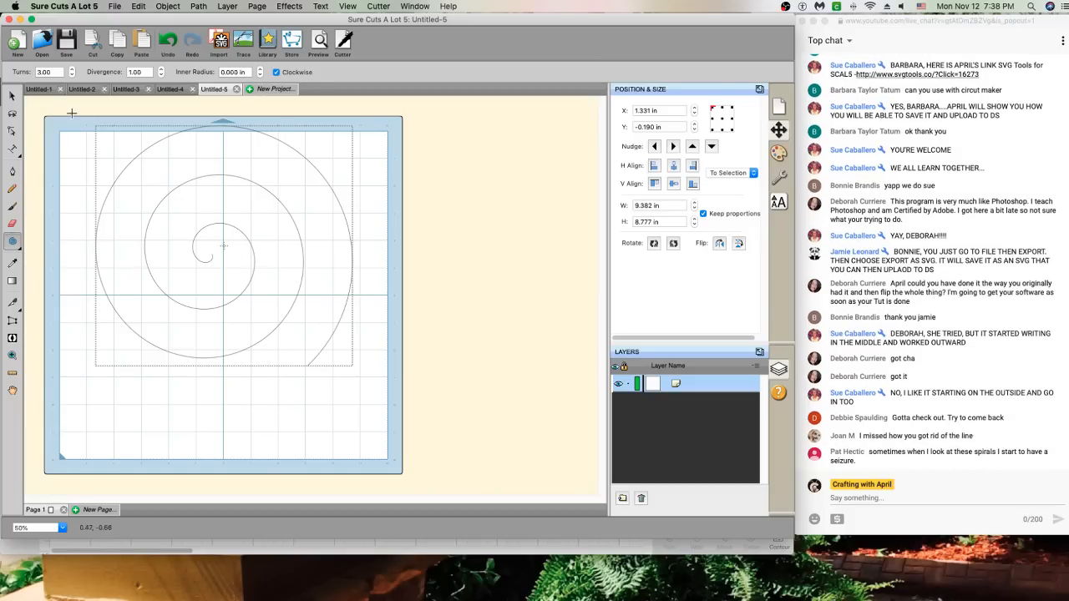
Flip the spiral horizontally and reverse its path so its outer tail ends at lower left
{"action": "left_click", "coordinate": [14, 97]}
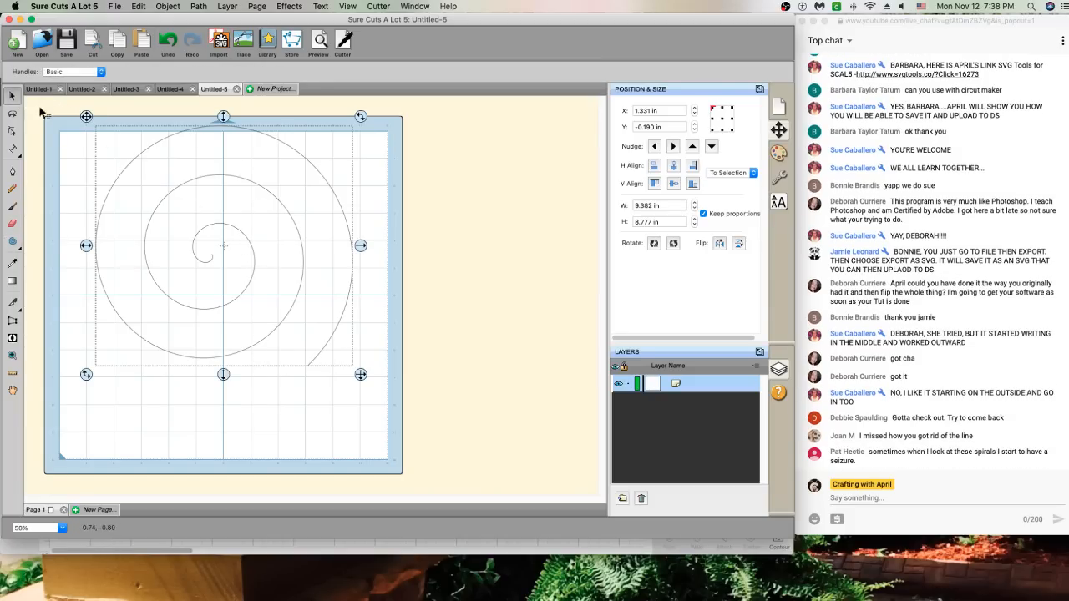
{"action": "right_click", "coordinate": [248, 186]}
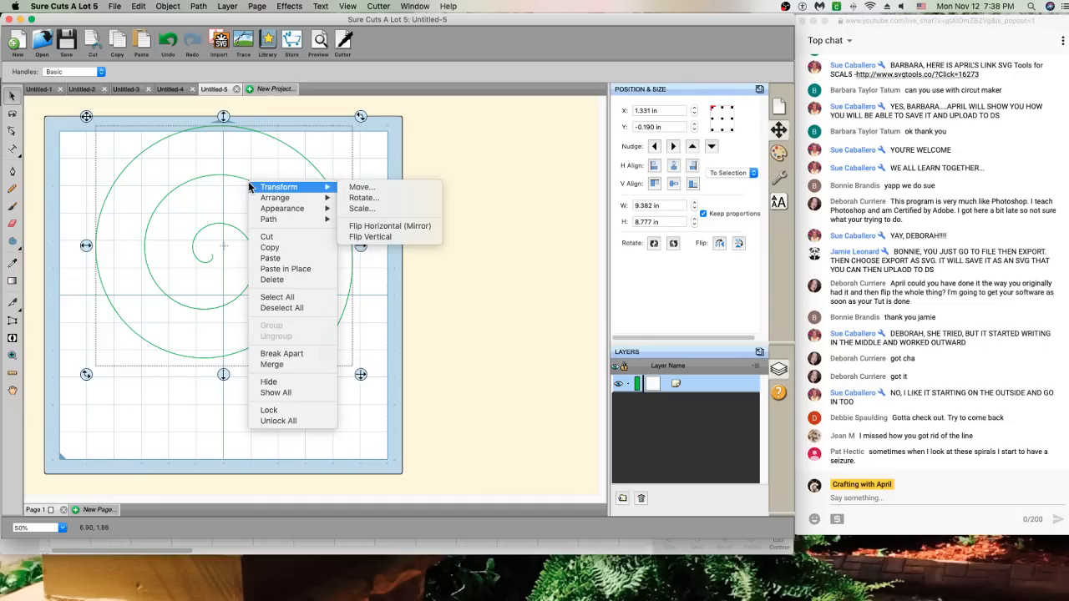
{"action": "mouse_move", "coordinate": [298, 190]}
{"action": "left_click", "coordinate": [386, 227]}
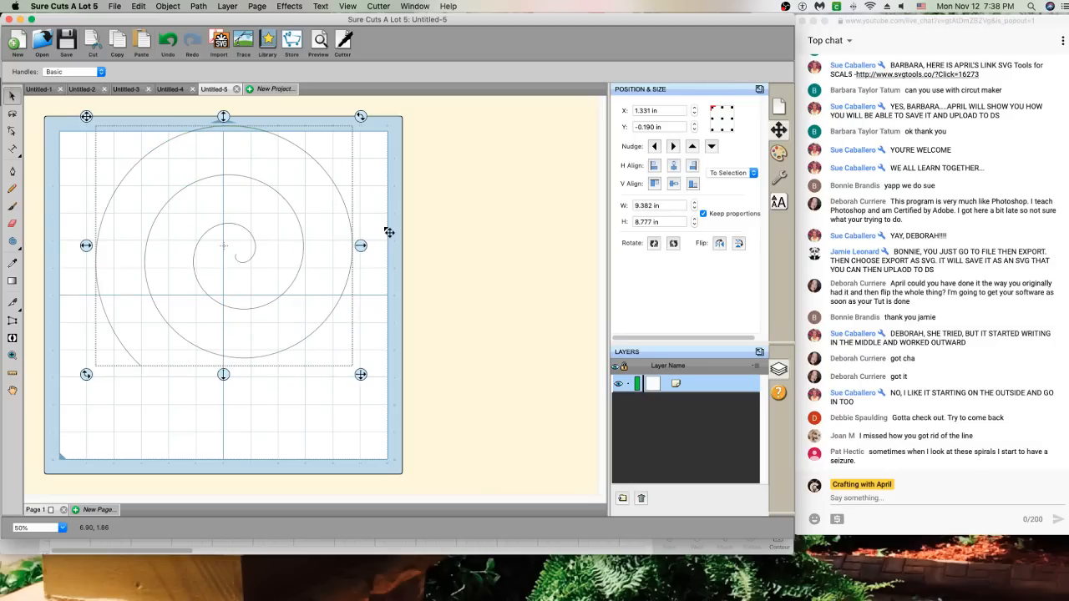
{"action": "left_click", "coordinate": [199, 8]}
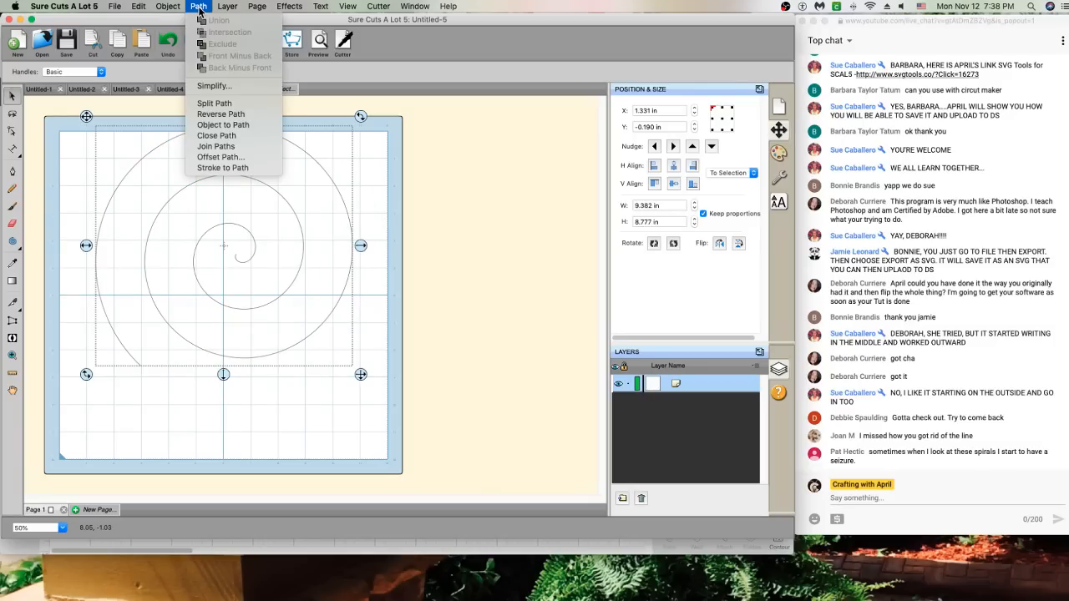
{"action": "left_click", "coordinate": [225, 115]}
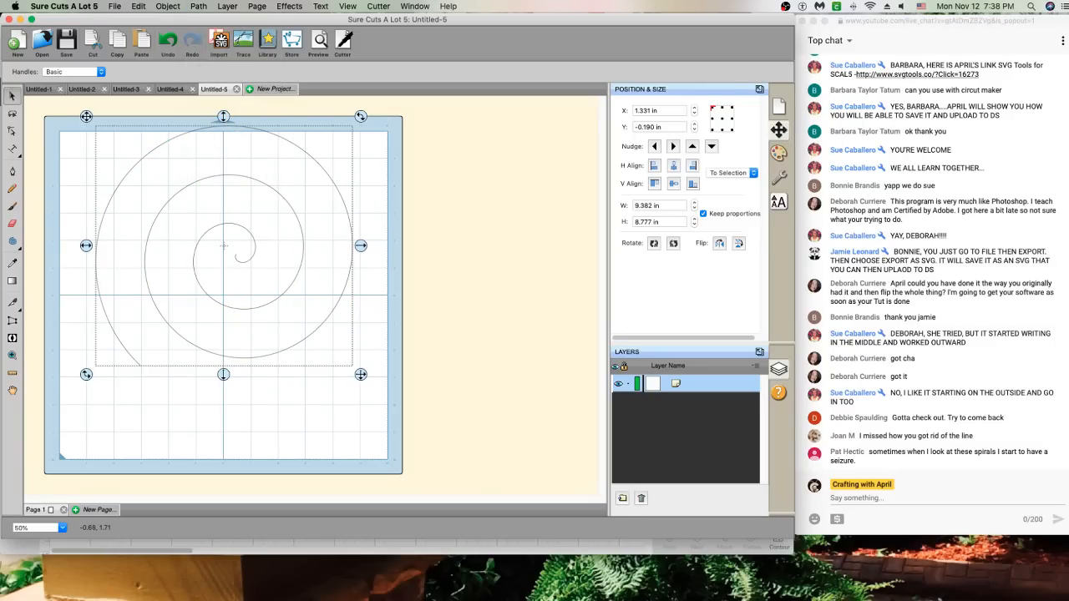
{"action": "left_click", "coordinate": [13, 151]}
{"action": "left_click", "coordinate": [14, 154]}
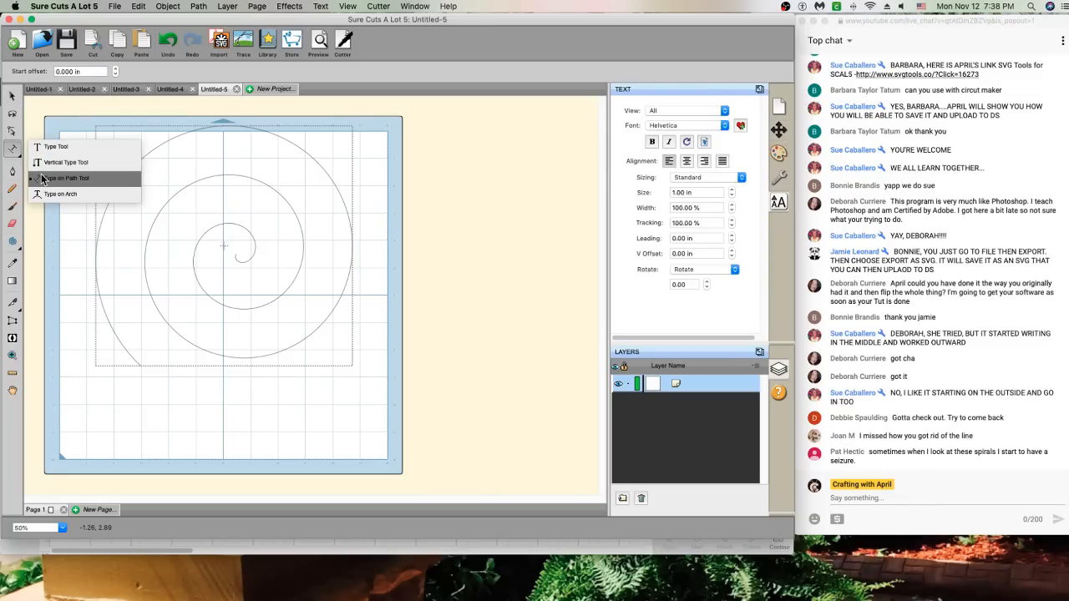
Type 'Twas the night before Christmas' from the spiral's outer end in Helvetica Neue Condensed Black
{"action": "left_click", "coordinate": [41, 179]}
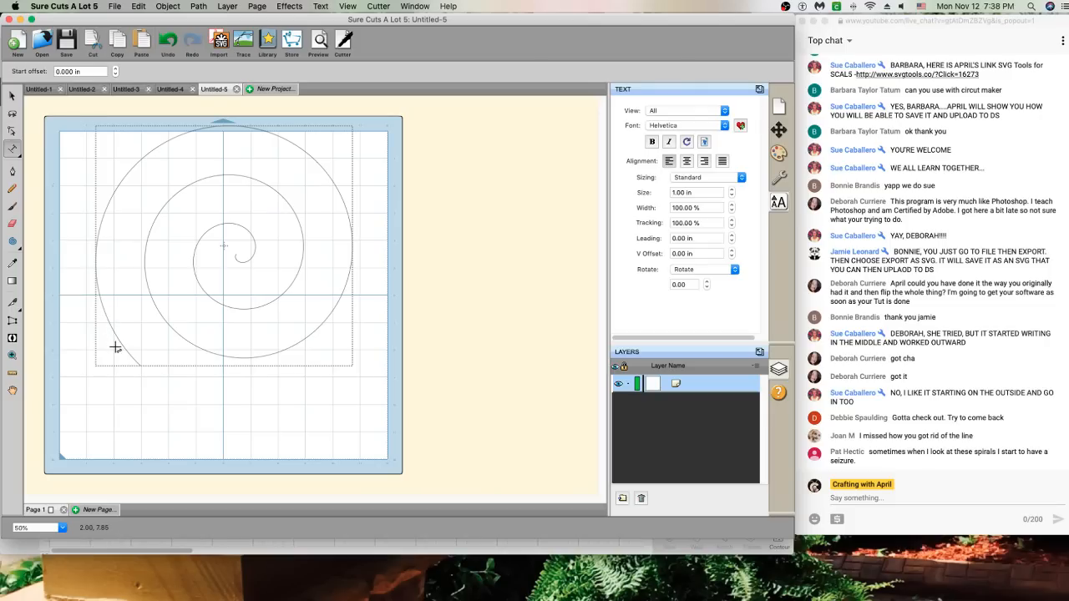
{"action": "left_click", "coordinate": [718, 127]}
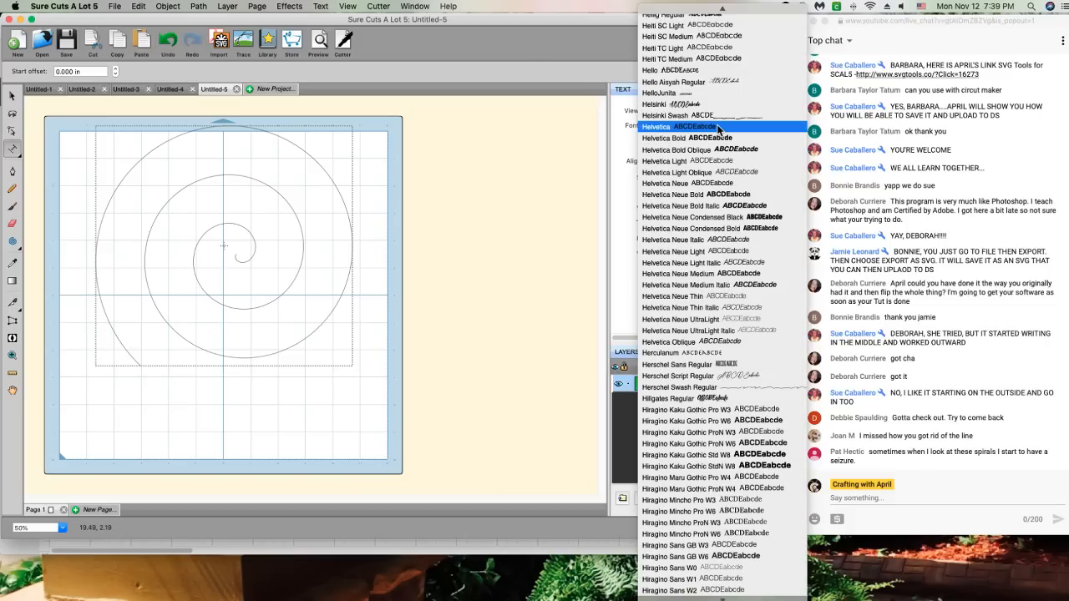
{"action": "left_click", "coordinate": [740, 219]}
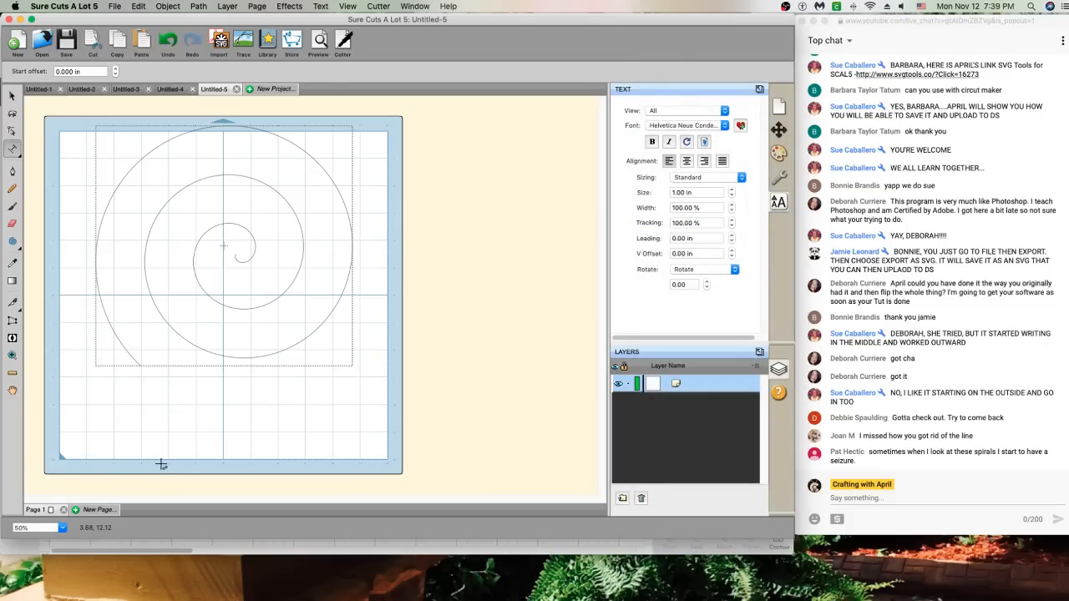
{"action": "left_click", "coordinate": [125, 360]}
{"action": "type", "text": "SEWING"}
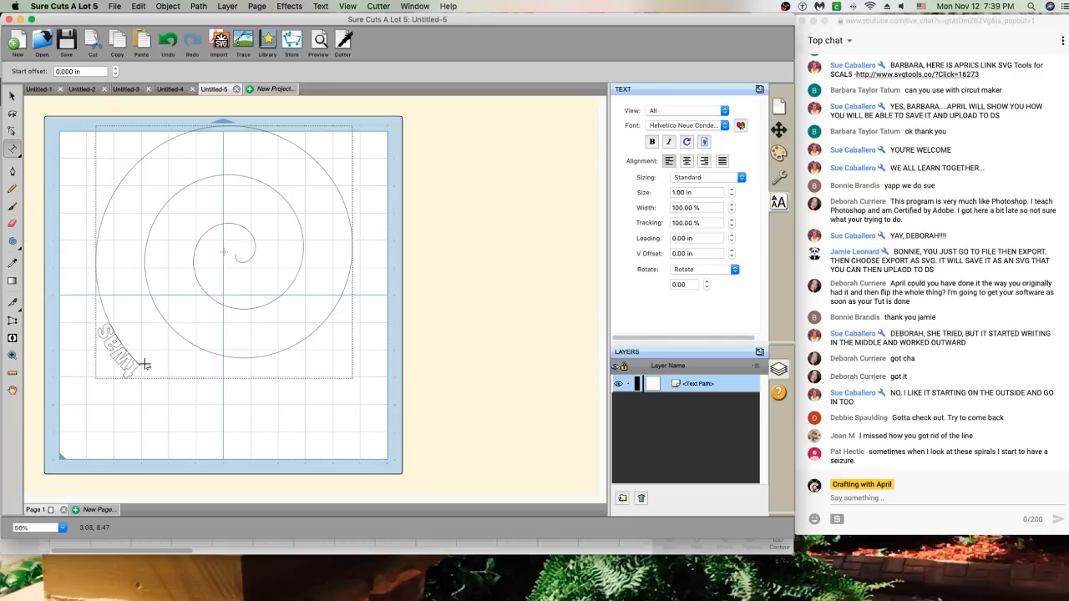
{"action": "type", "text": " the nigh"}
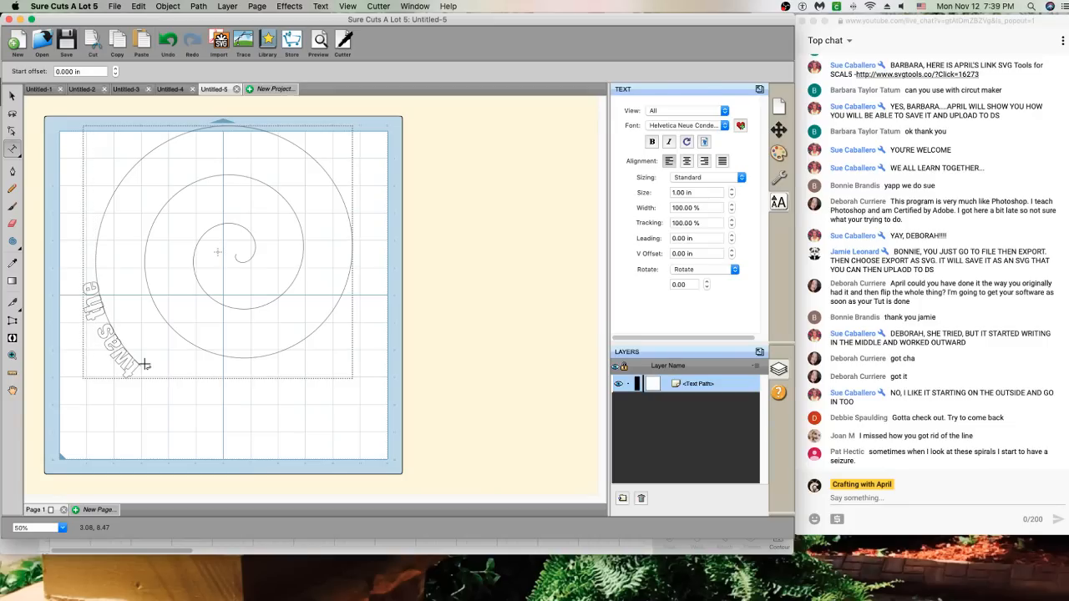
{"action": "type", "text": "t before"}
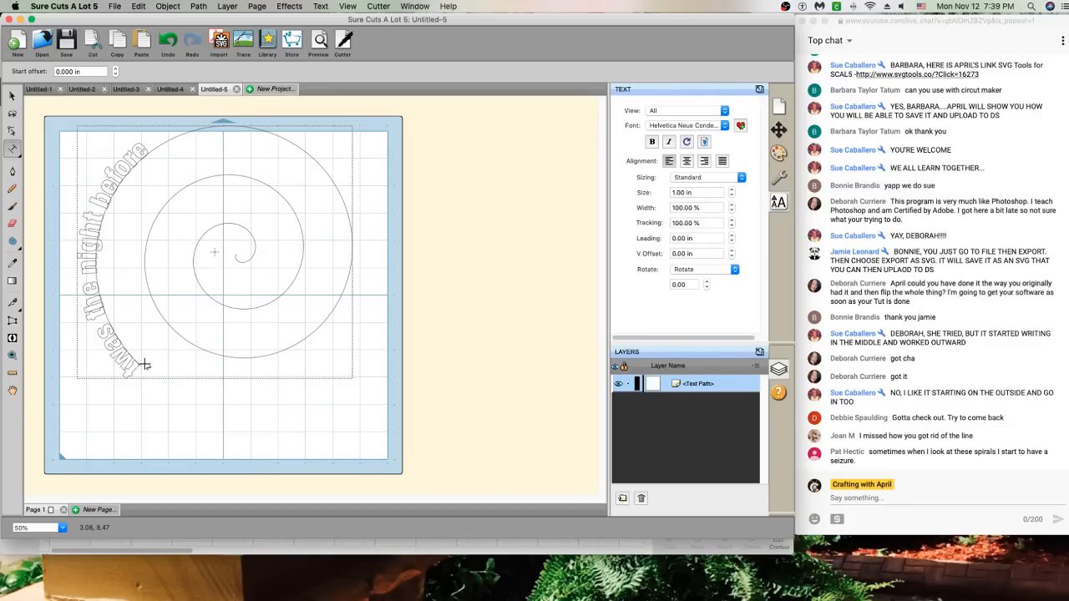
{"action": "type", "text": " christma"}
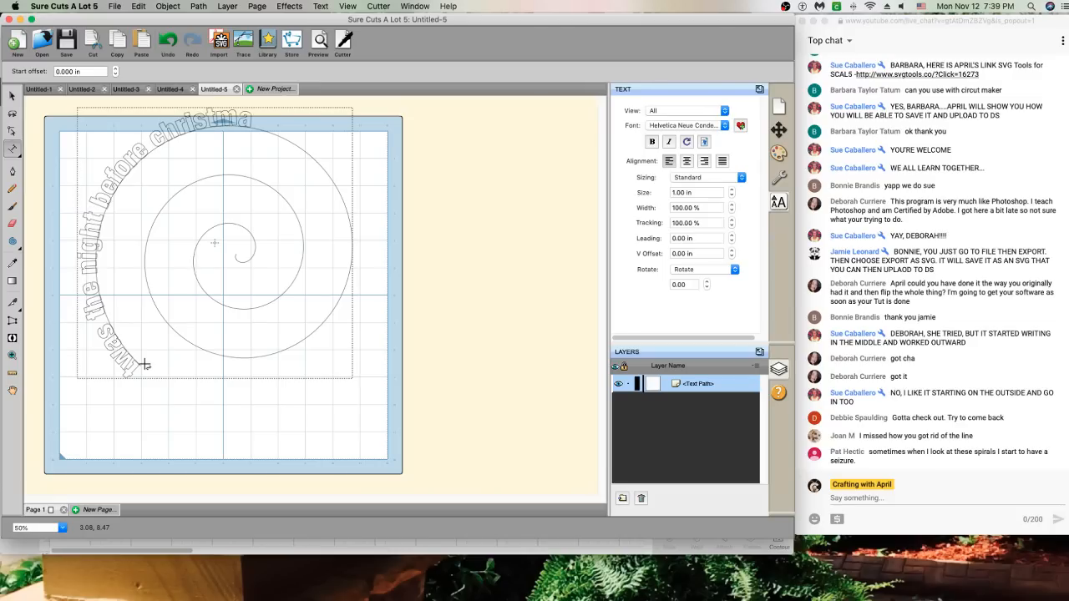
{"action": "key", "text": "BackSpace"}
{"action": "key", "text": "BackSpace"}
{"action": "key", "text": "BackSpace"}
{"action": "key", "text": "BackSpace"}
{"action": "key", "text": "BackSpace"}
{"action": "key", "text": "BackSpace"}
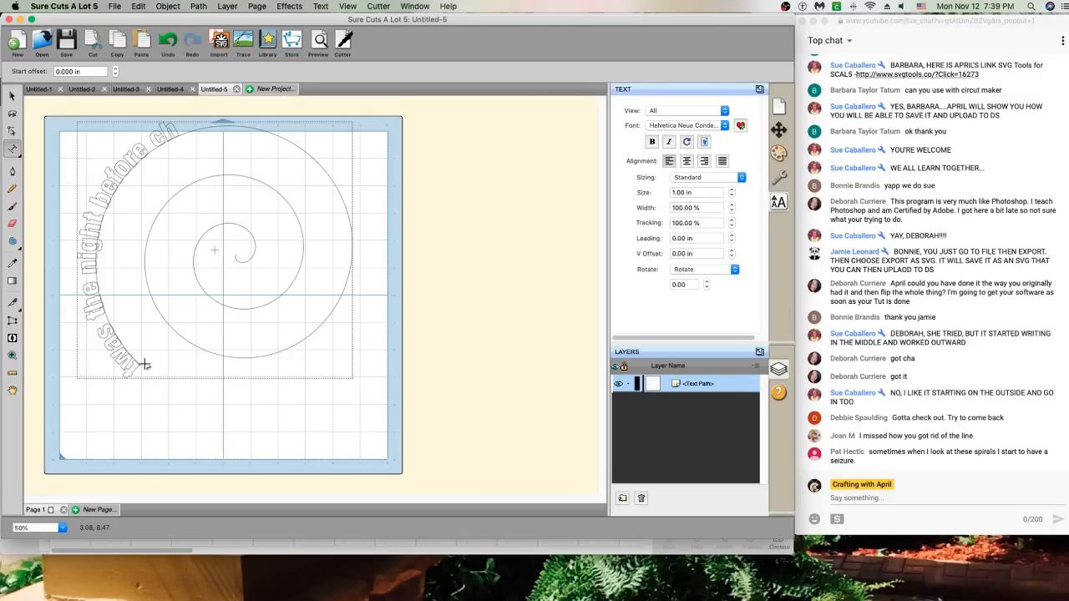
{"action": "type", "text": "C"}
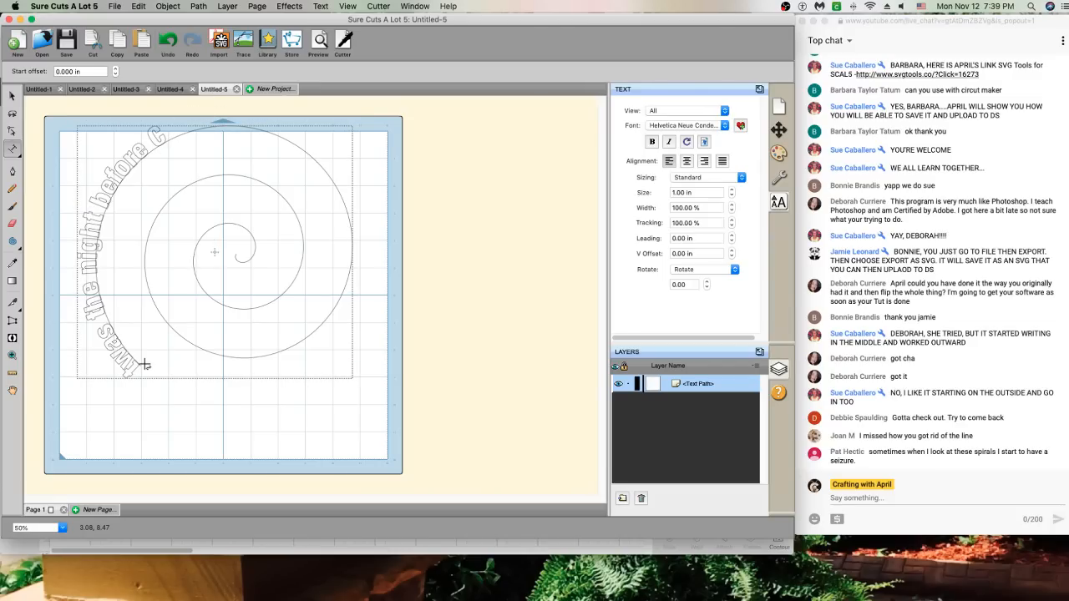
{"action": "type", "text": "hristmas"}
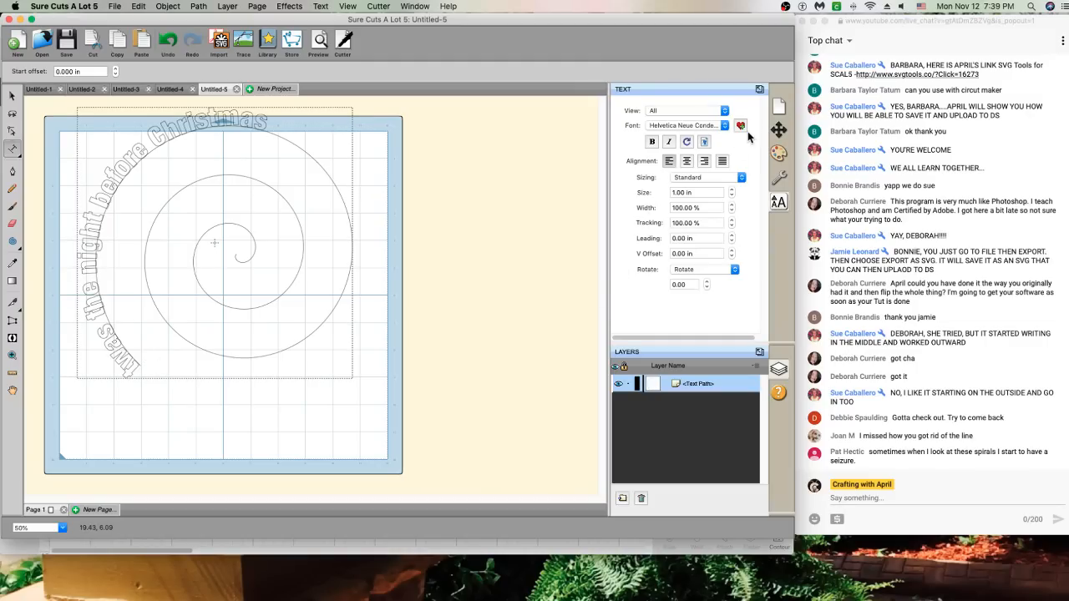
Give the spiral text a solid black fill and continue it with 'when all through the house'
{"action": "left_click", "coordinate": [778, 153]}
{"action": "left_click", "coordinate": [700, 110]}
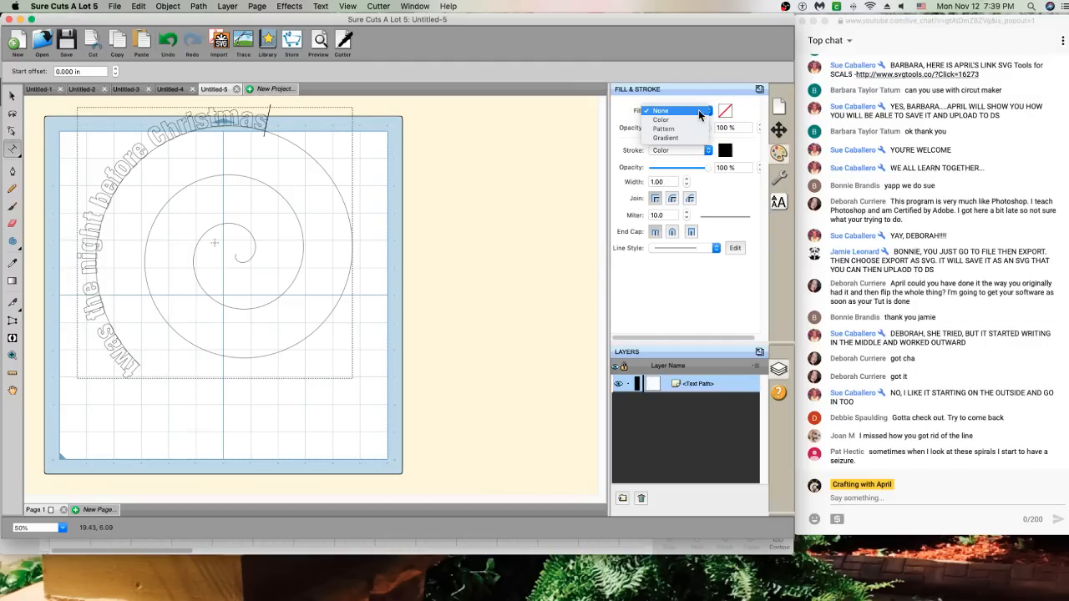
{"action": "left_click", "coordinate": [709, 120]}
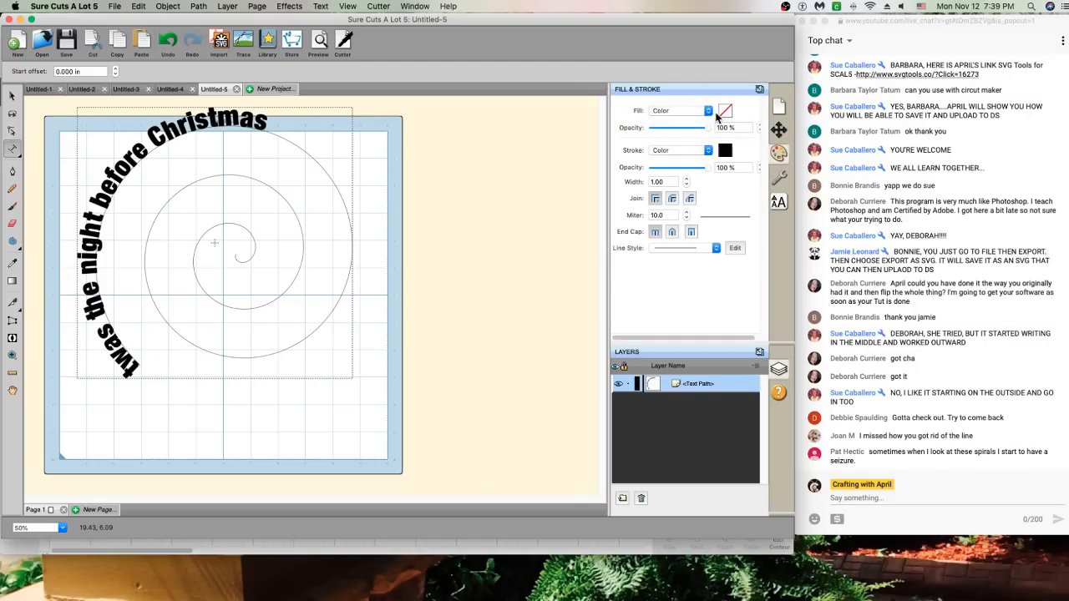
{"action": "left_click", "coordinate": [279, 128]}
{"action": "type", "text": "when all through"}
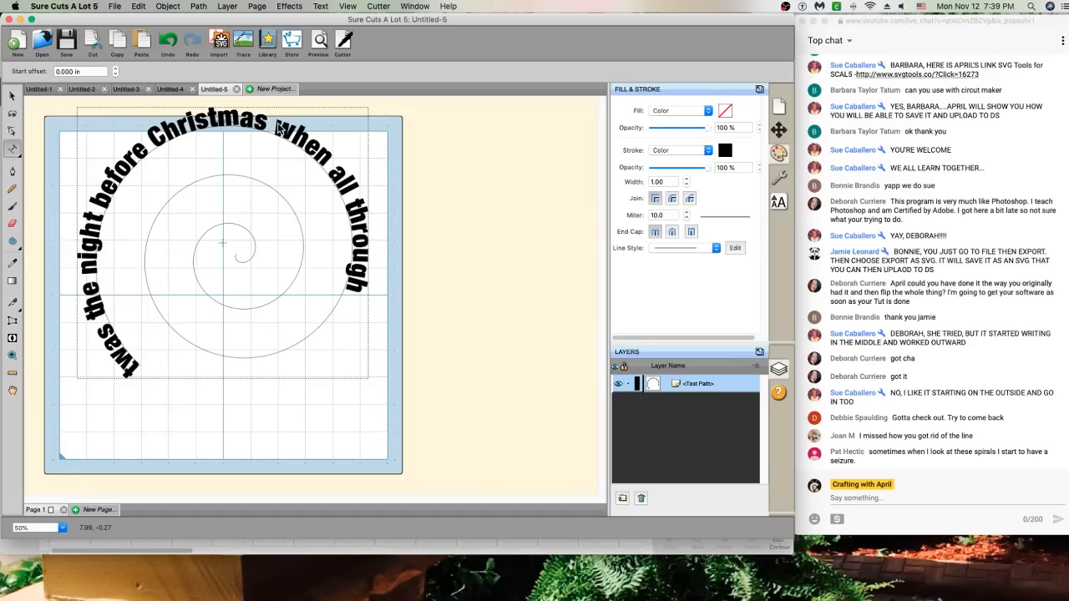
{"action": "type", "text": " the house"}
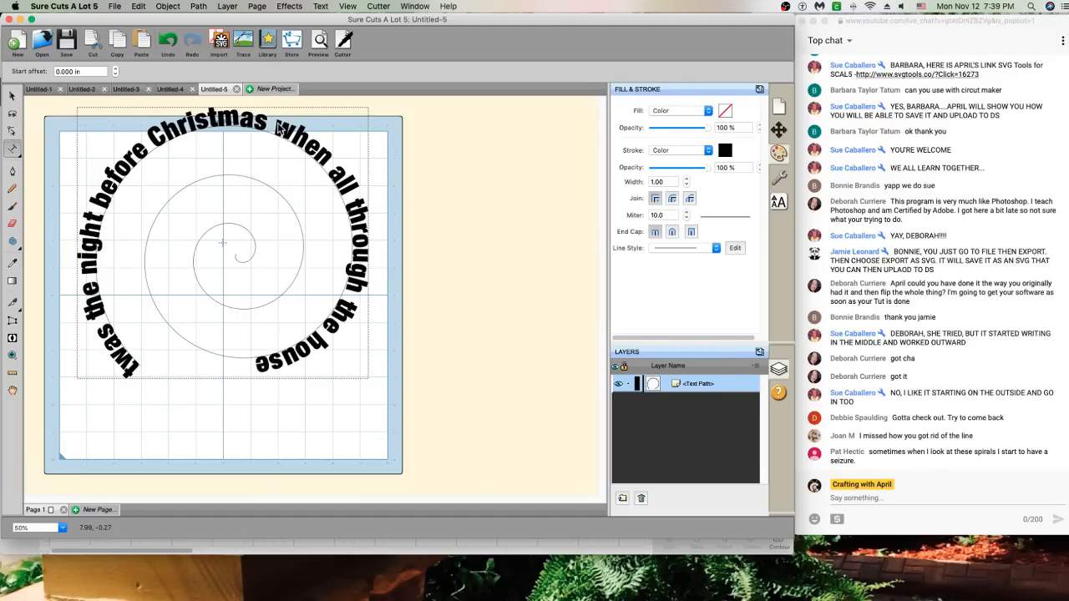
Move the text path down and right and break the text apart from its spiral
{"action": "left_click", "coordinate": [11, 98]}
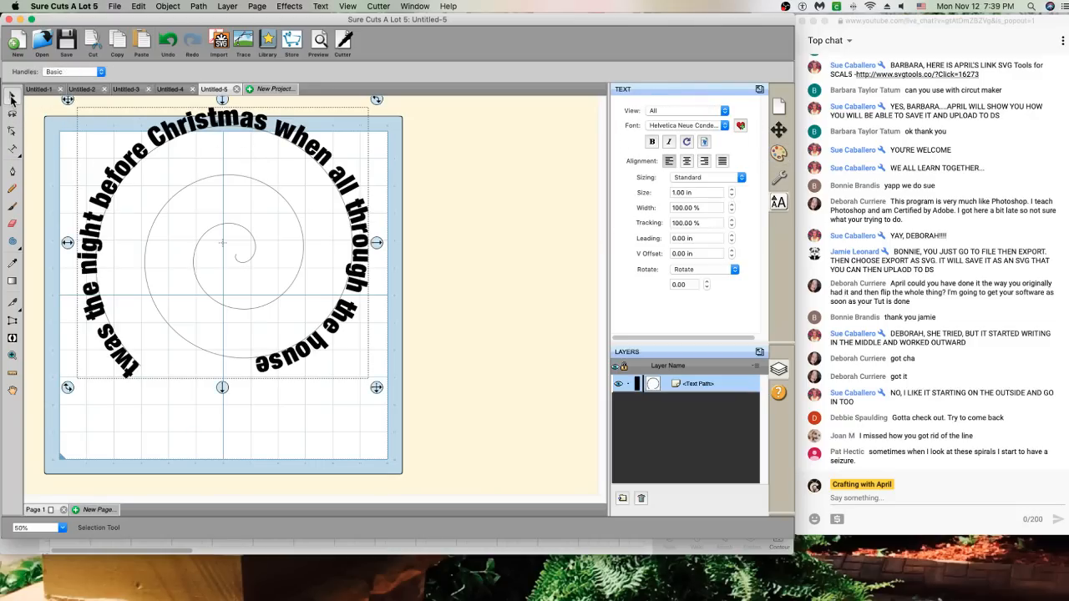
{"action": "left_click_drag", "start_coordinate": [243, 184], "coordinate": [256, 227]}
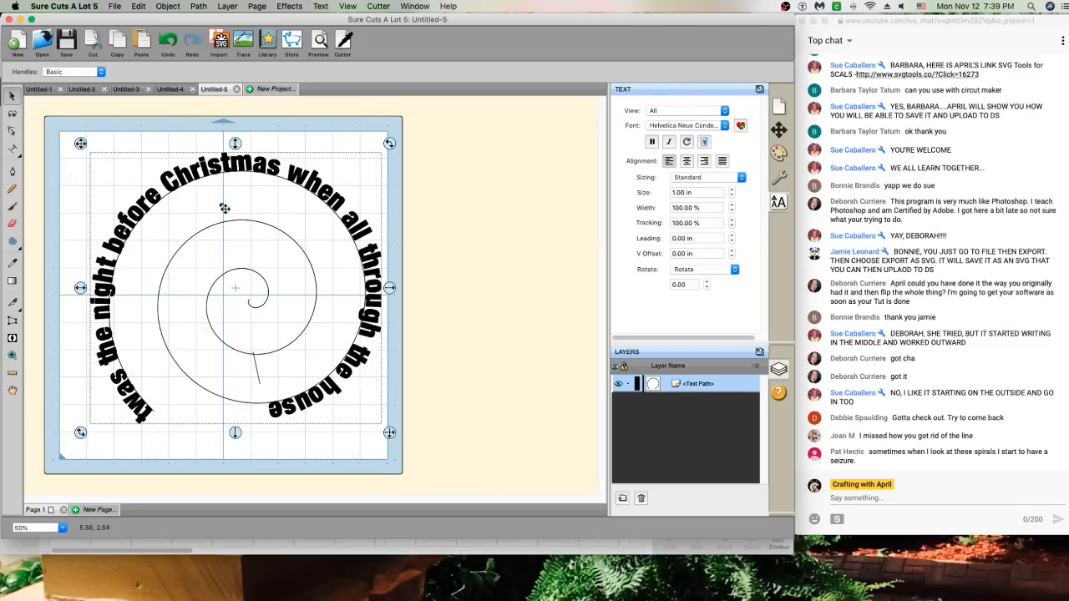
{"action": "right_click", "coordinate": [259, 273]}
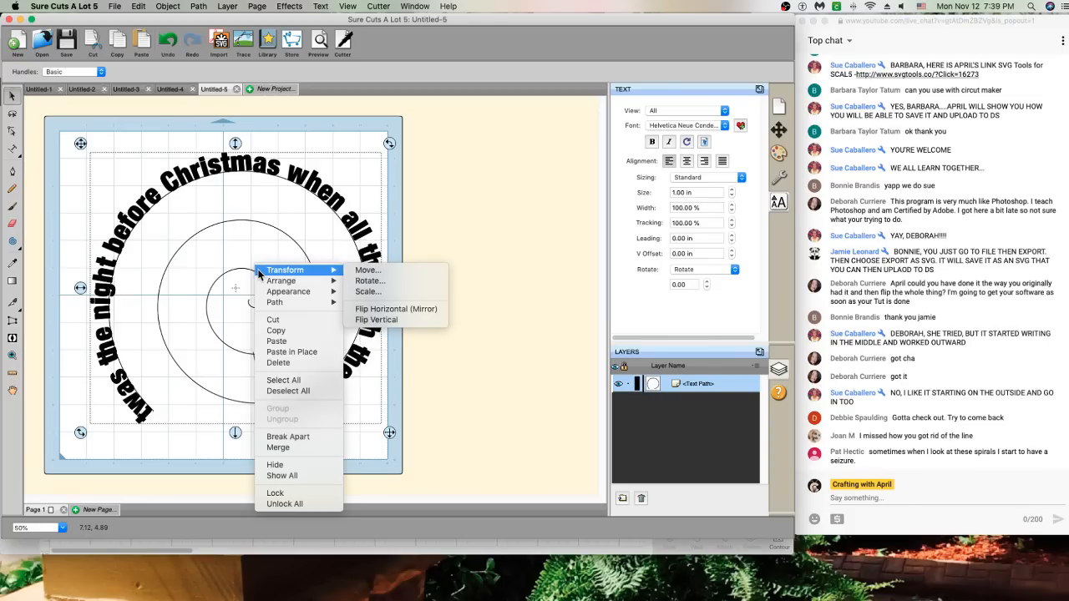
{"action": "left_click", "coordinate": [302, 437]}
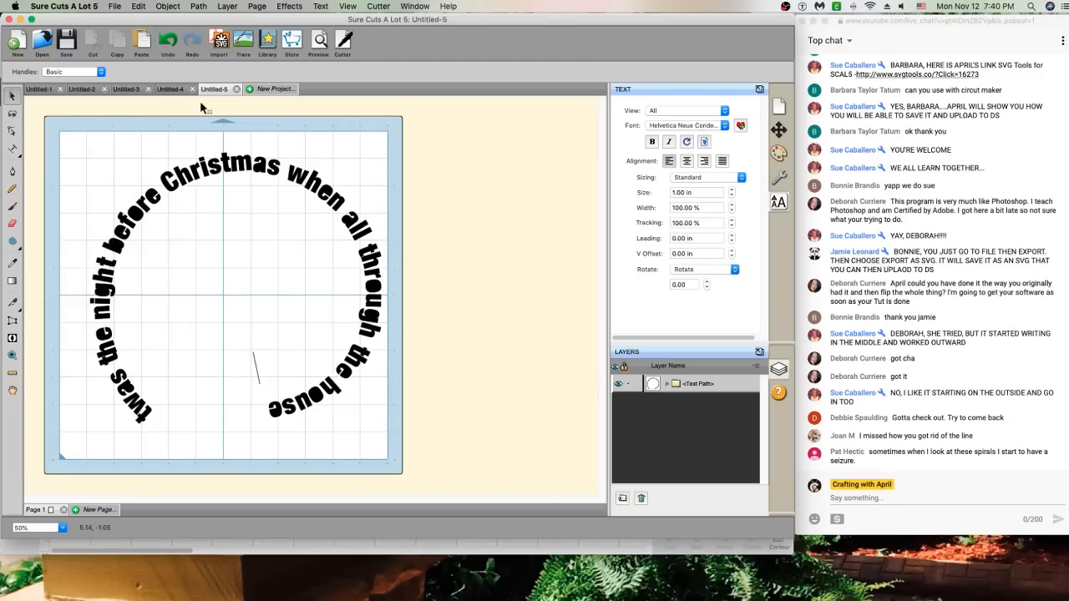
Select everything on the mat and merge it into one shape with Object > Merge
{"action": "right_click", "coordinate": [198, 170]}
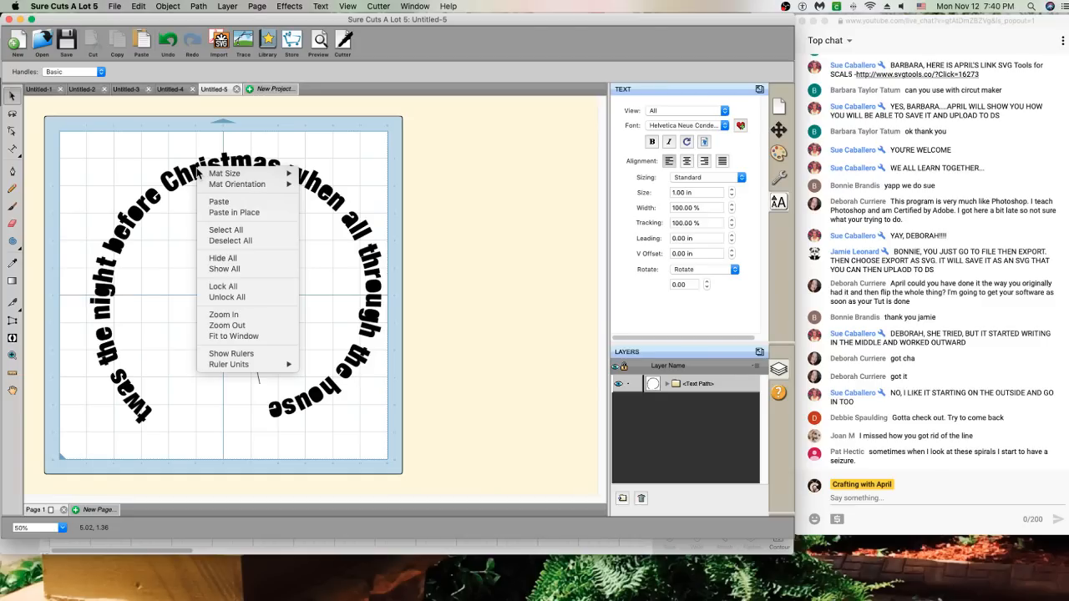
{"action": "left_click", "coordinate": [192, 5]}
{"action": "left_click", "coordinate": [165, 7]}
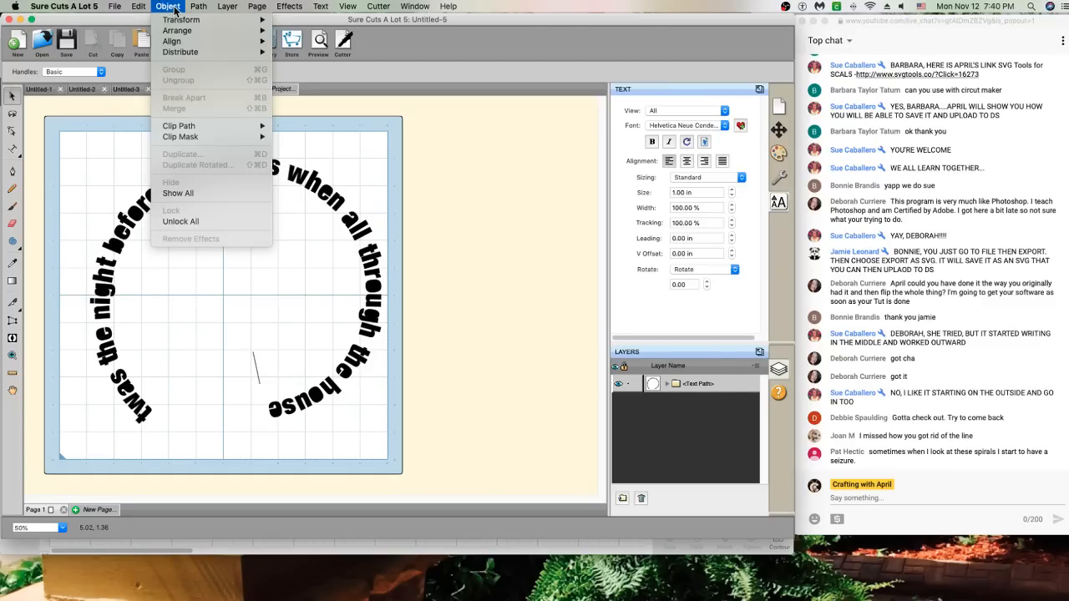
{"action": "left_click", "coordinate": [362, 209]}
{"action": "left_click_drag", "start_coordinate": [56, 132], "coordinate": [398, 455]}
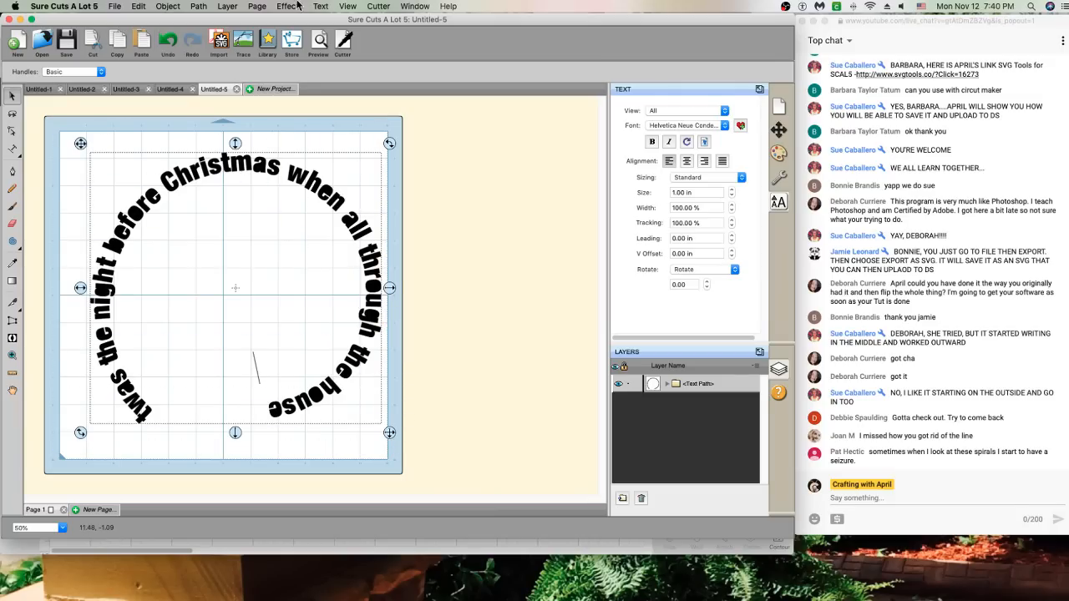
{"action": "left_click", "coordinate": [167, 7]}
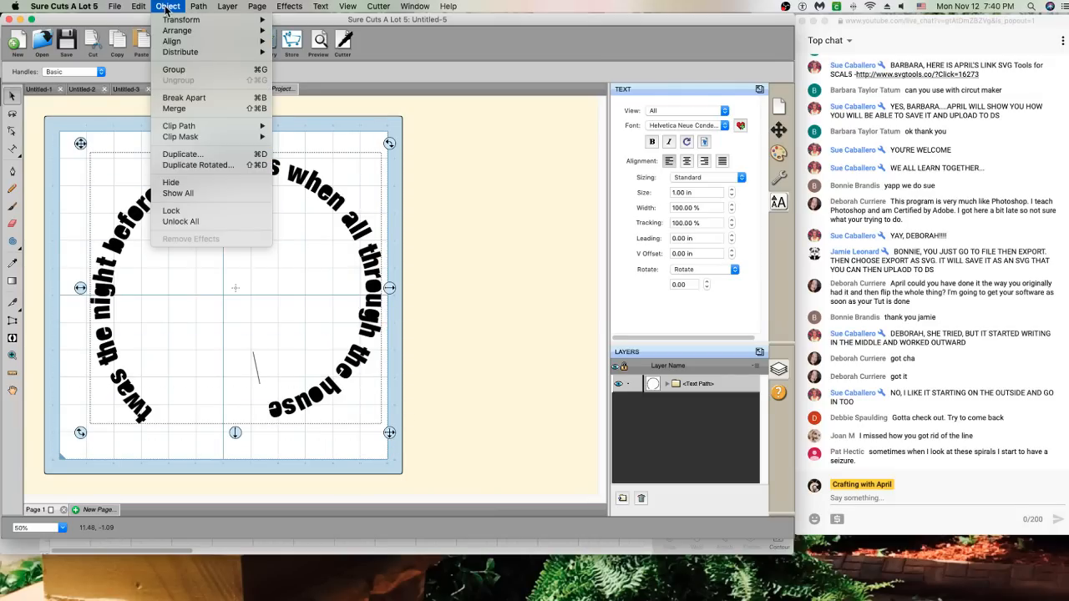
{"action": "left_click", "coordinate": [177, 109]}
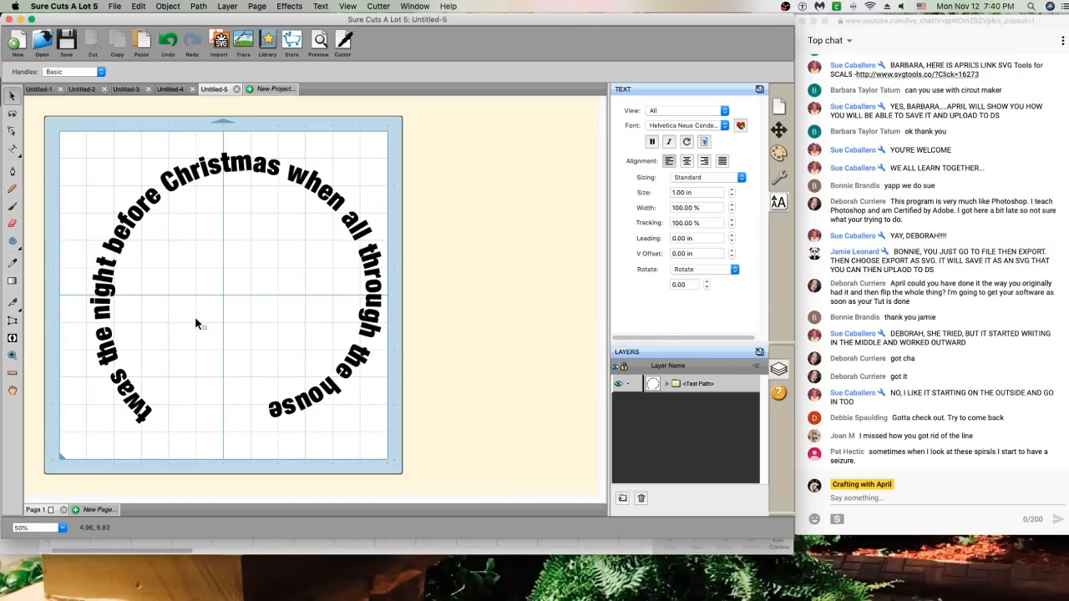
Select all the curved text, try Path > Union on it, then undo the move and the union
{"action": "left_click", "coordinate": [168, 42]}
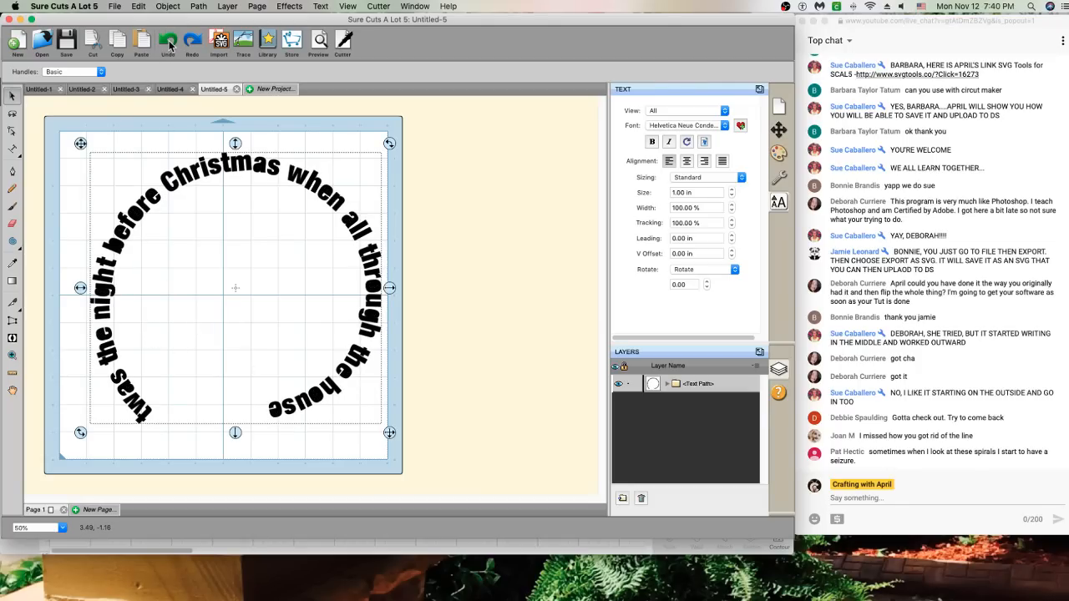
{"action": "left_click", "coordinate": [409, 202]}
{"action": "left_click_drag", "start_coordinate": [67, 120], "coordinate": [434, 458]}
{"action": "left_click", "coordinate": [199, 5]}
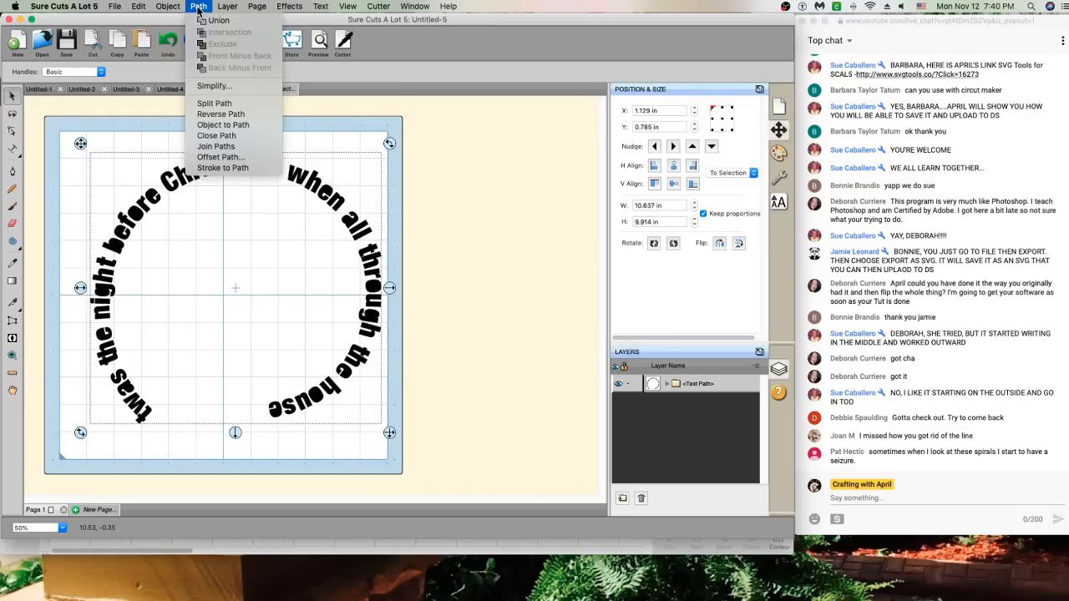
{"action": "left_click", "coordinate": [213, 21]}
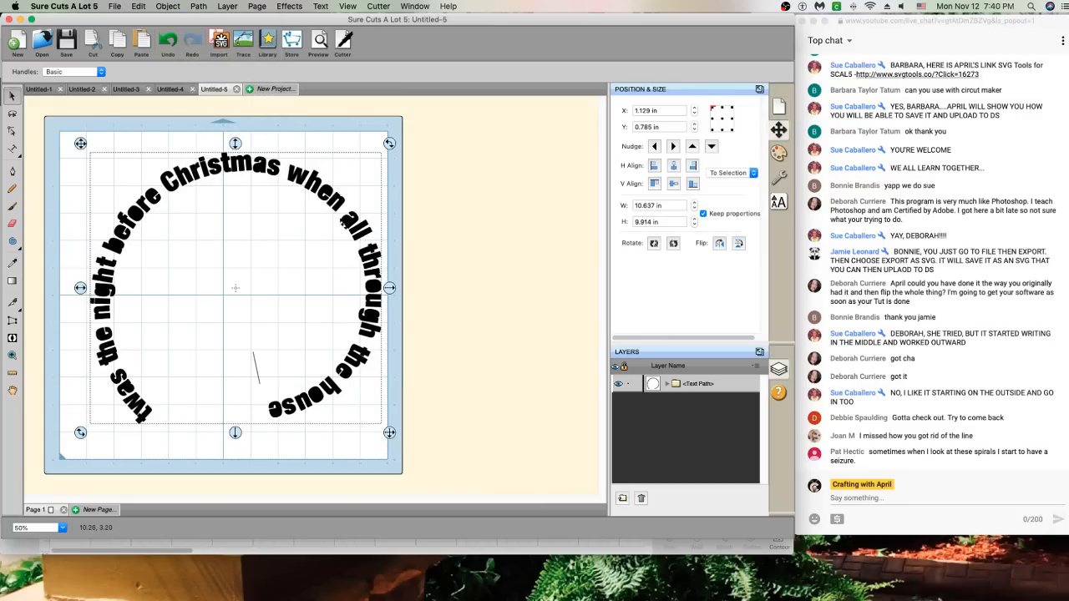
{"action": "left_click_drag", "start_coordinate": [351, 224], "coordinate": [353, 236]}
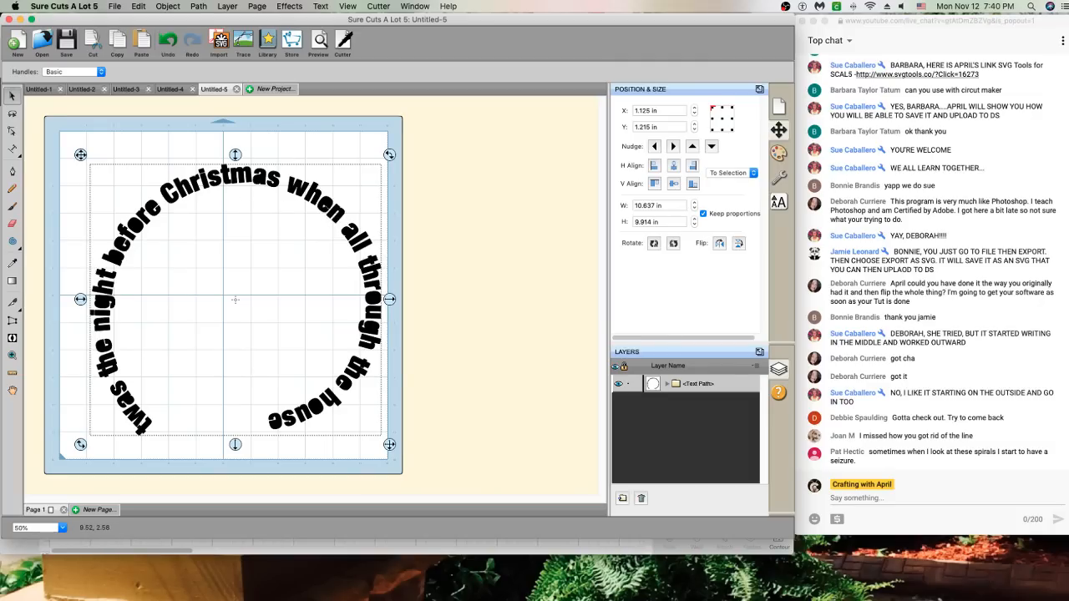
{"action": "left_click", "coordinate": [168, 40]}
{"action": "left_click", "coordinate": [171, 40]}
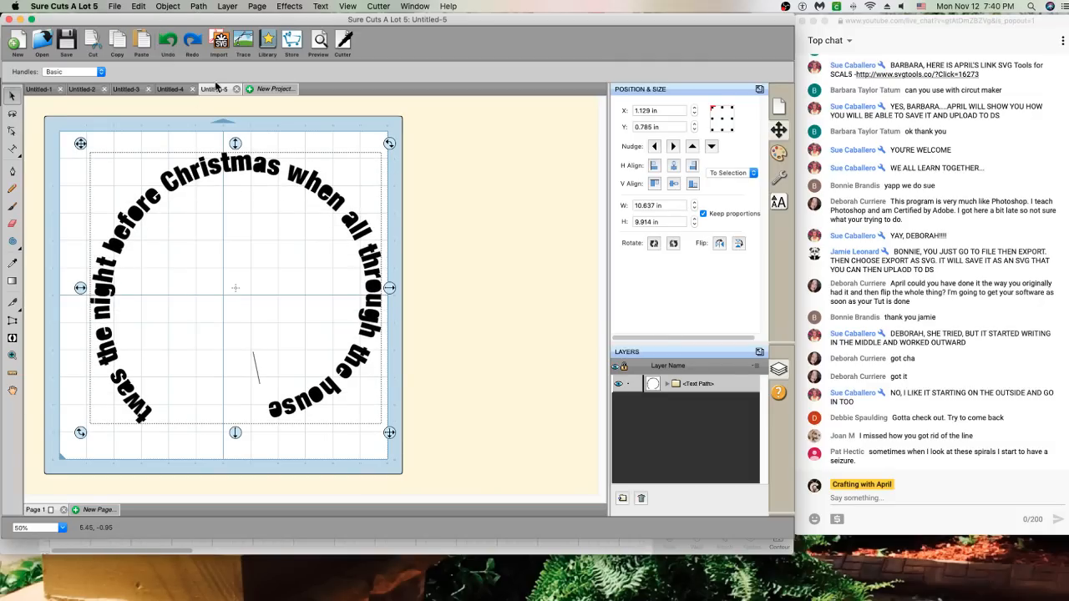
Undo back to the text on its spiral and choose Break Apart to separate them
{"action": "left_click", "coordinate": [326, 187]}
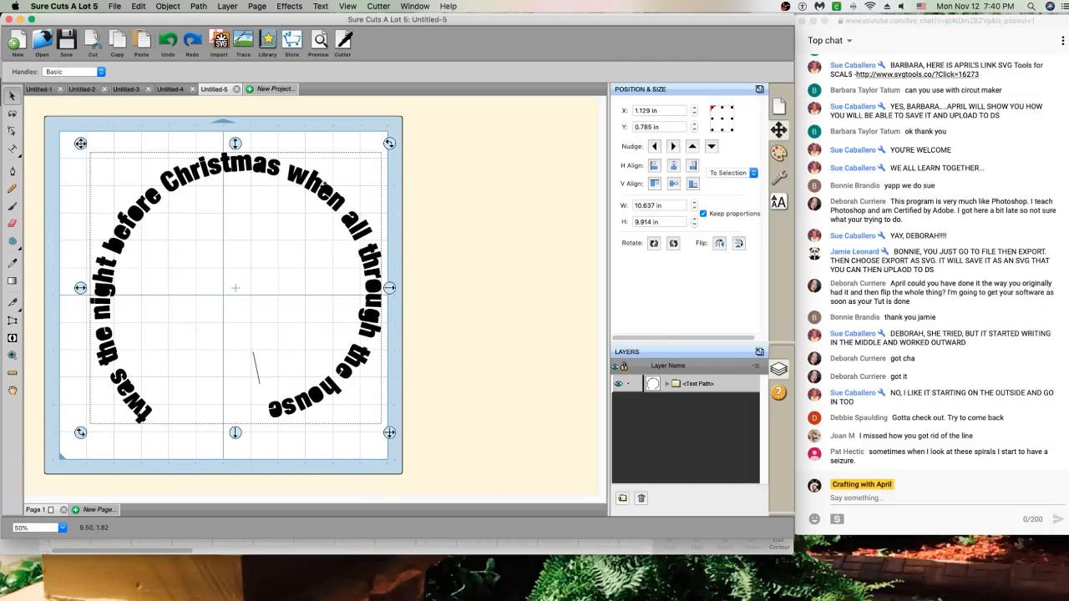
{"action": "left_click_drag", "start_coordinate": [333, 189], "coordinate": [337, 207]}
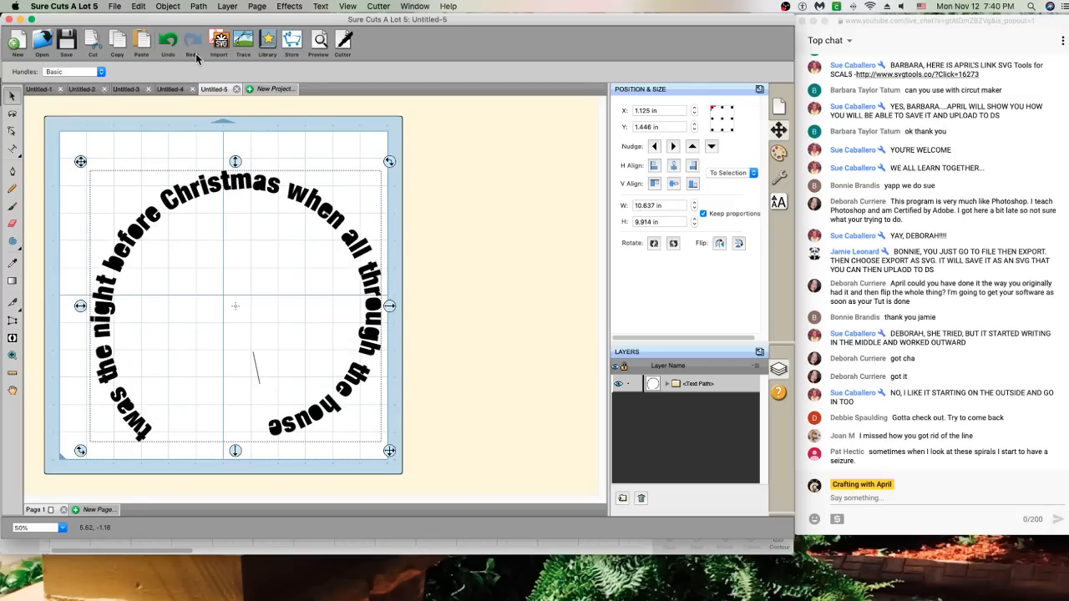
{"action": "left_click", "coordinate": [170, 40]}
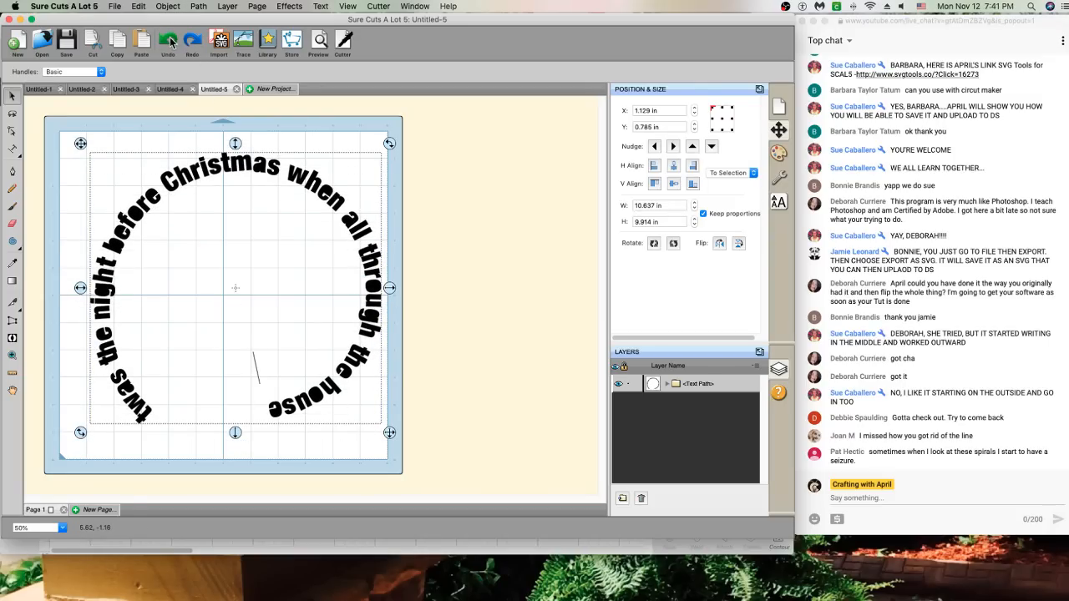
{"action": "left_click", "coordinate": [171, 40]}
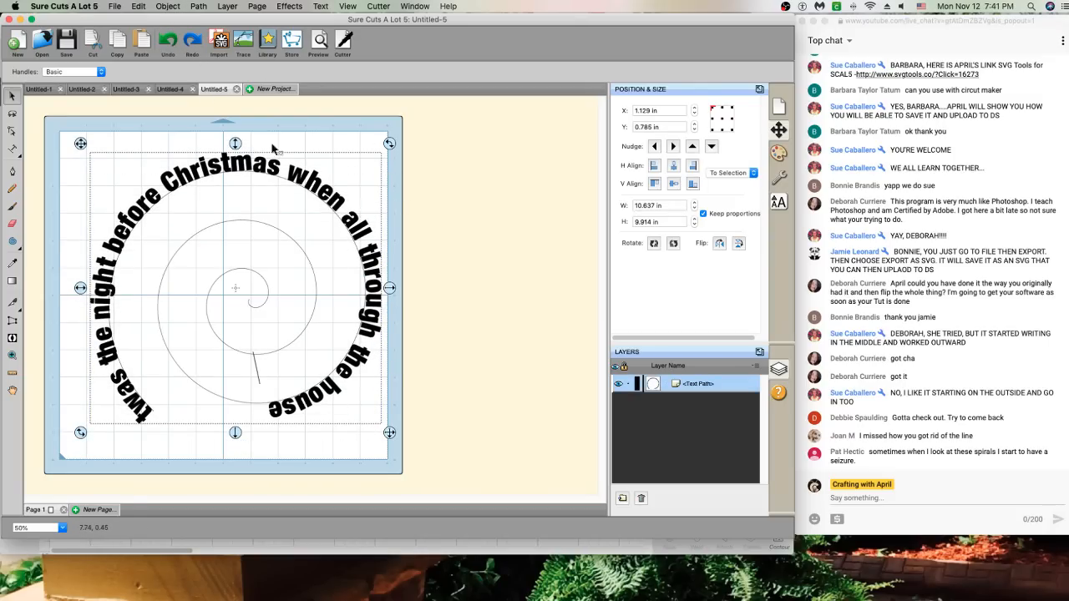
{"action": "right_click", "coordinate": [225, 203]}
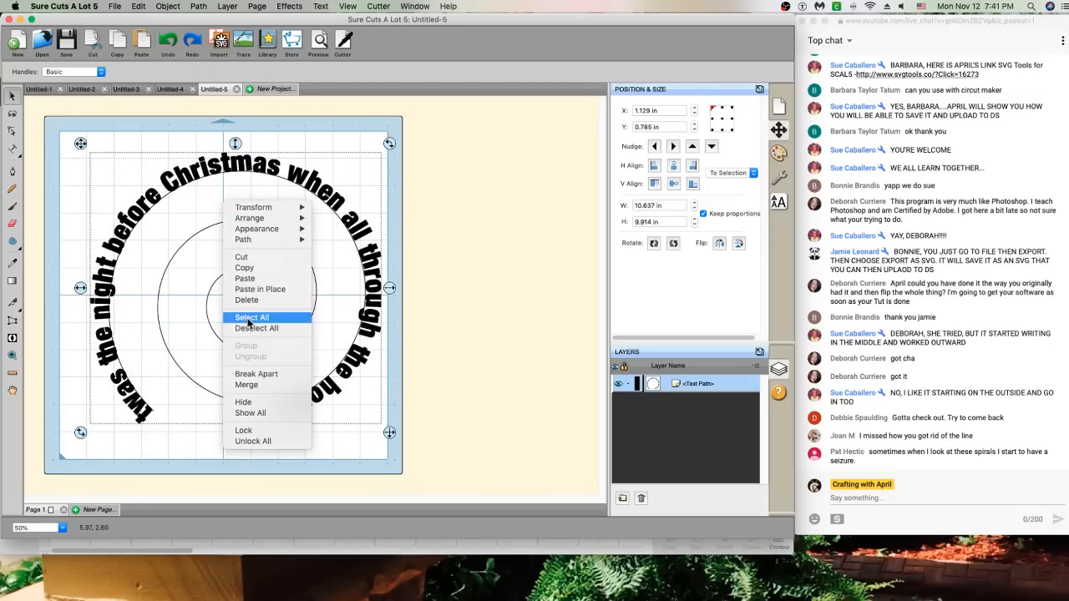
{"action": "left_click", "coordinate": [262, 374]}
{"action": "left_click", "coordinate": [336, 299]}
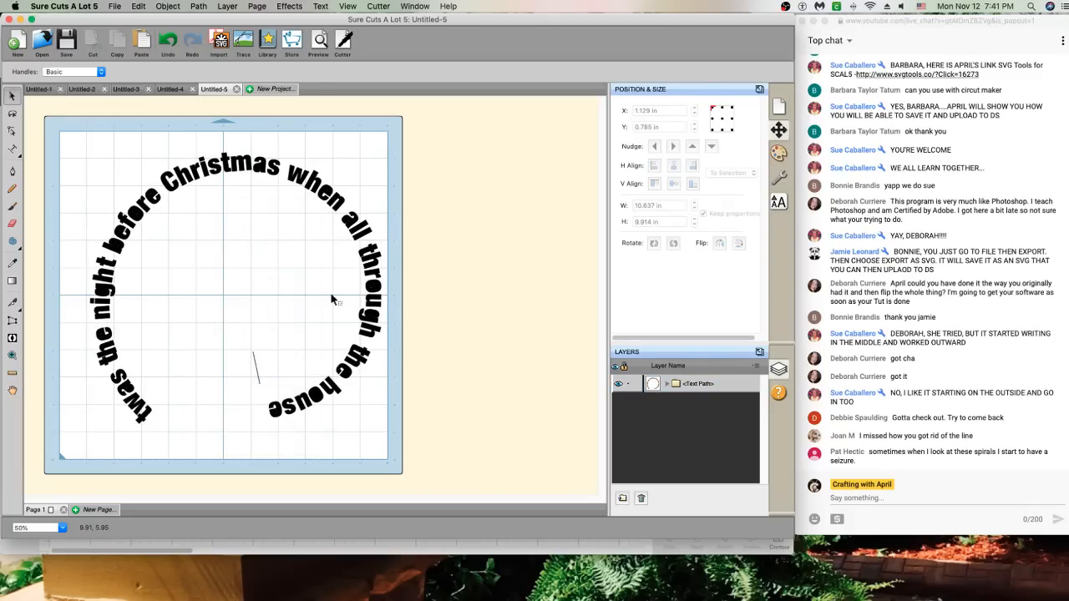
Drag the 'e' of 'when' up and right off the arc, leaving 'wh n'
{"action": "left_click", "coordinate": [318, 210]}
{"action": "left_click_drag", "start_coordinate": [332, 191], "coordinate": [355, 171]}
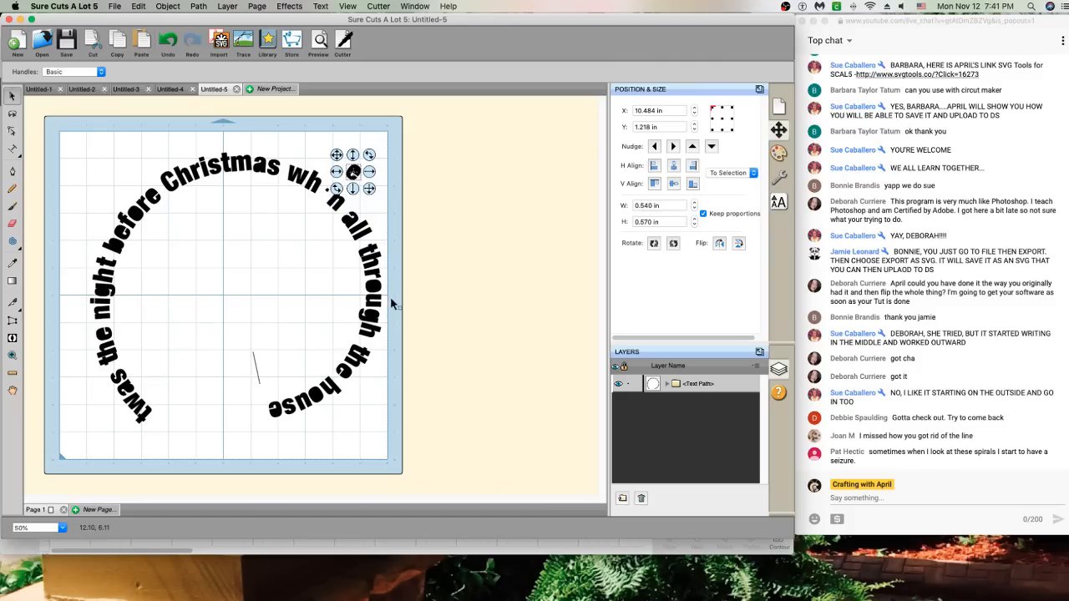
{"action": "left_click_drag", "start_coordinate": [353, 171], "coordinate": [388, 152]}
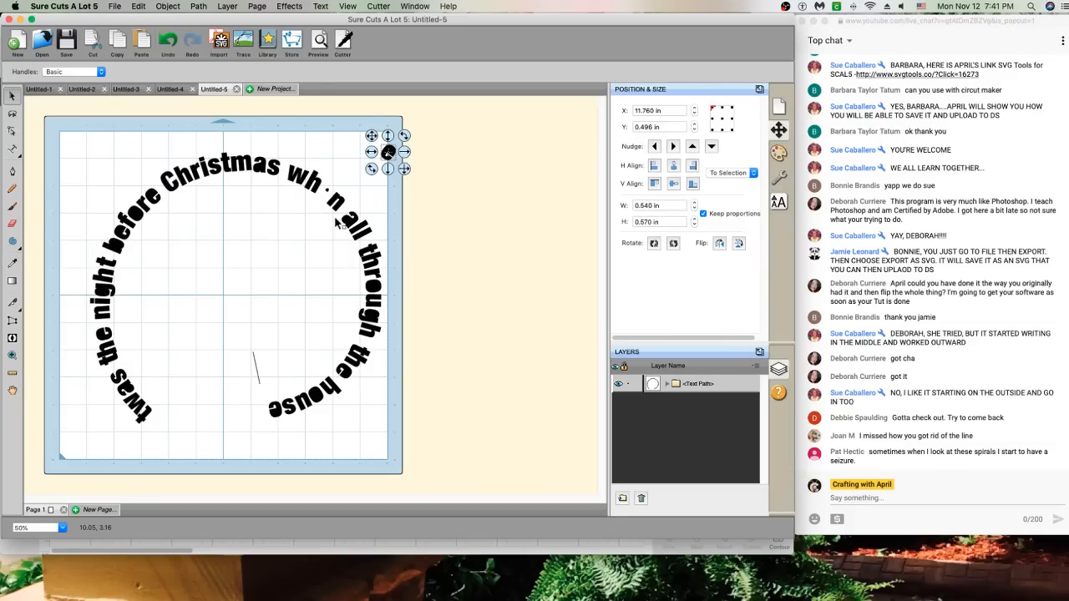
Switch from Untitled-4 to the Untitled-3 spiral poem project, cancelling the New Project dialog
{"action": "left_click", "coordinate": [336, 223]}
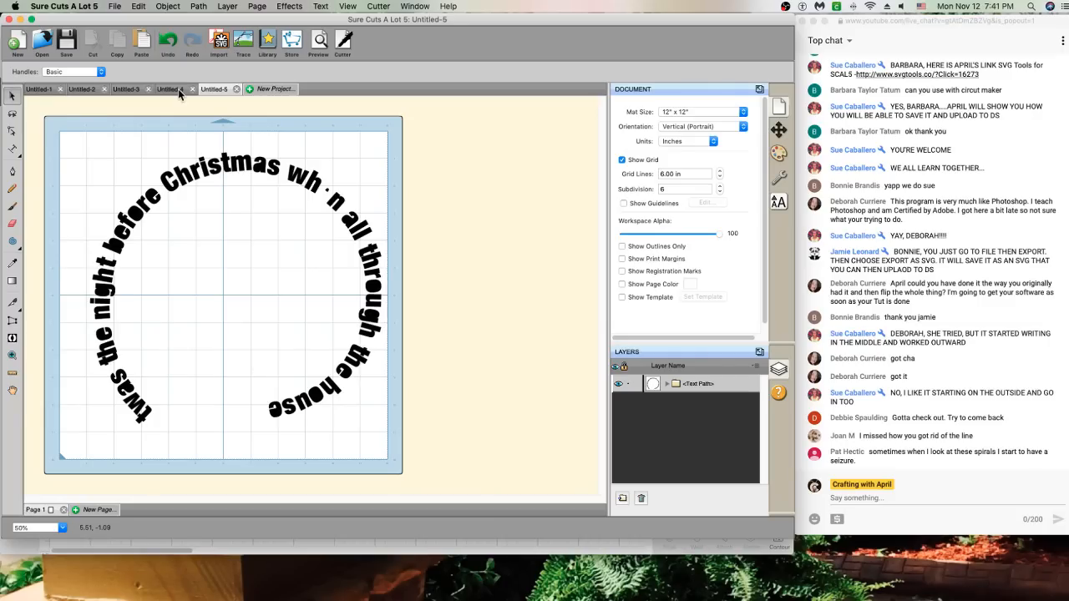
{"action": "left_click", "coordinate": [178, 89]}
{"action": "left_click", "coordinate": [260, 91]}
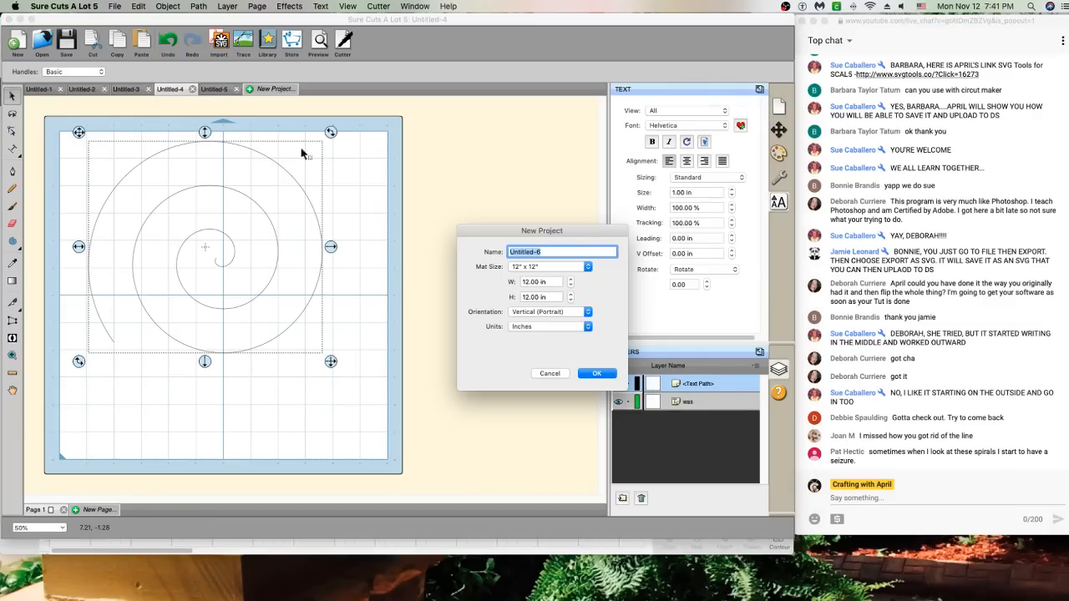
{"action": "left_click", "coordinate": [551, 374]}
{"action": "left_click", "coordinate": [127, 89]}
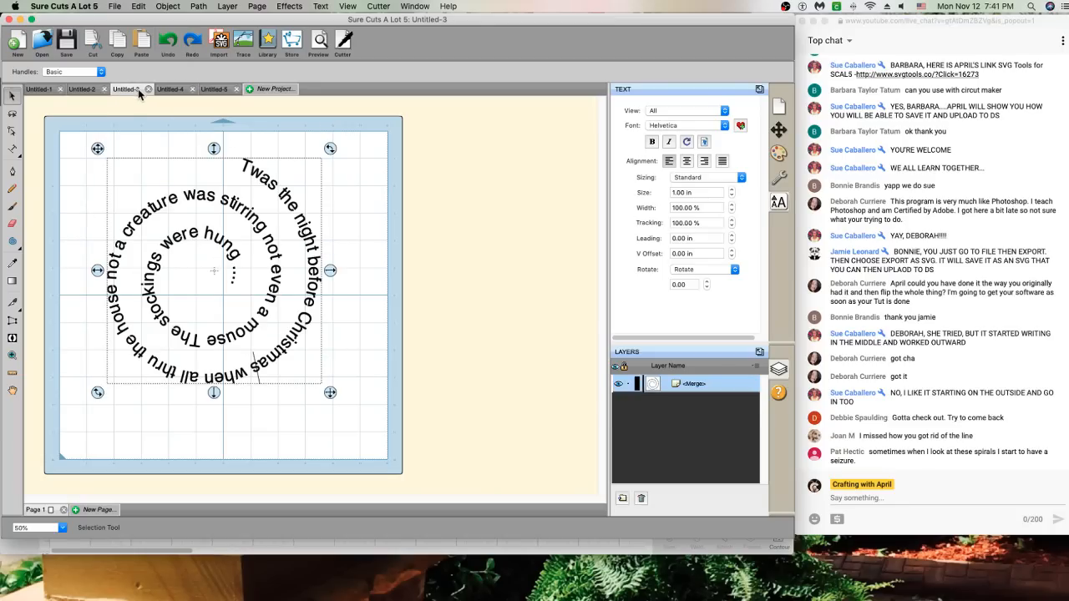
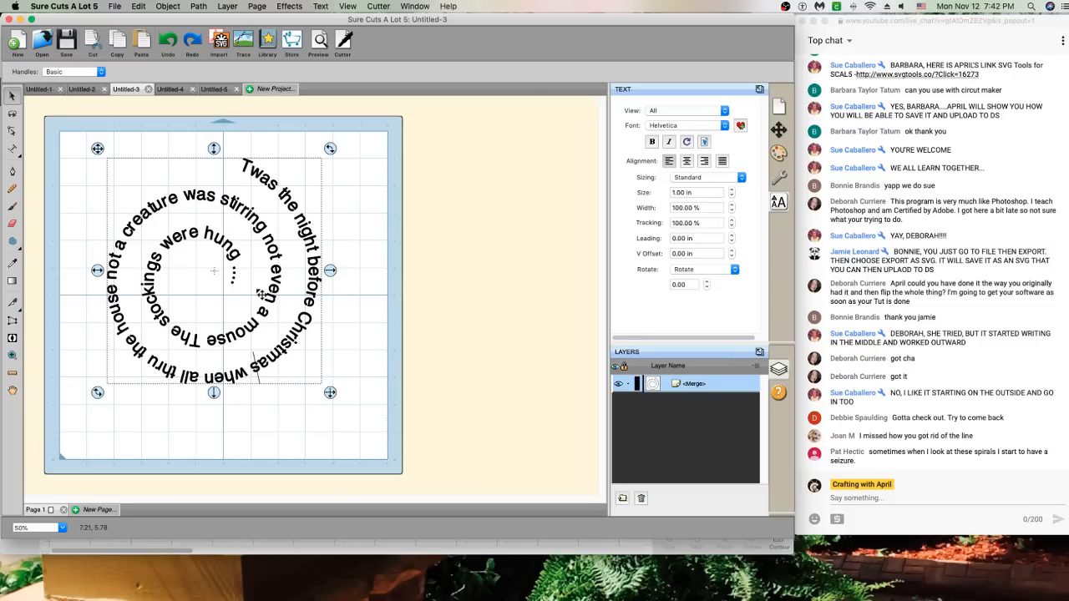
Export the spiral design as a Design Space compatible SVG named 'night before test'
{"action": "left_click", "coordinate": [297, 254]}
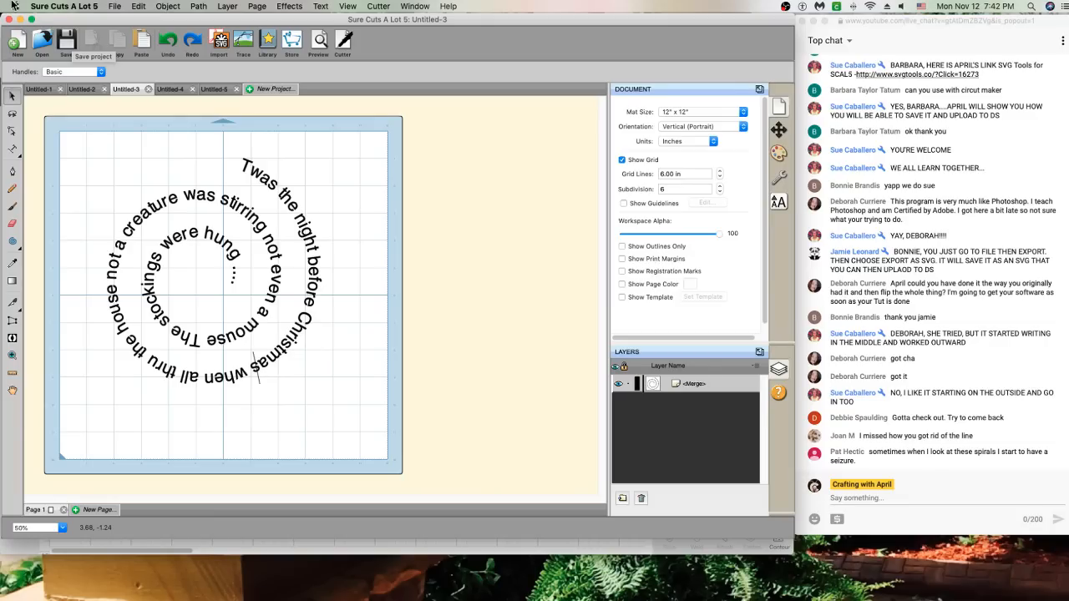
{"action": "left_click", "coordinate": [117, 7]}
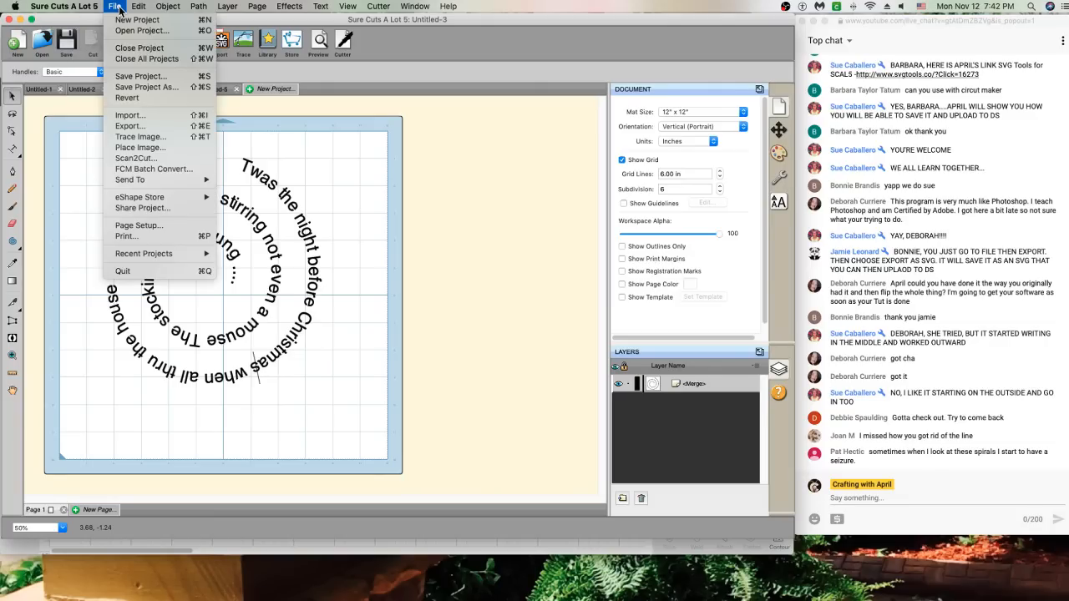
{"action": "left_click", "coordinate": [154, 127]}
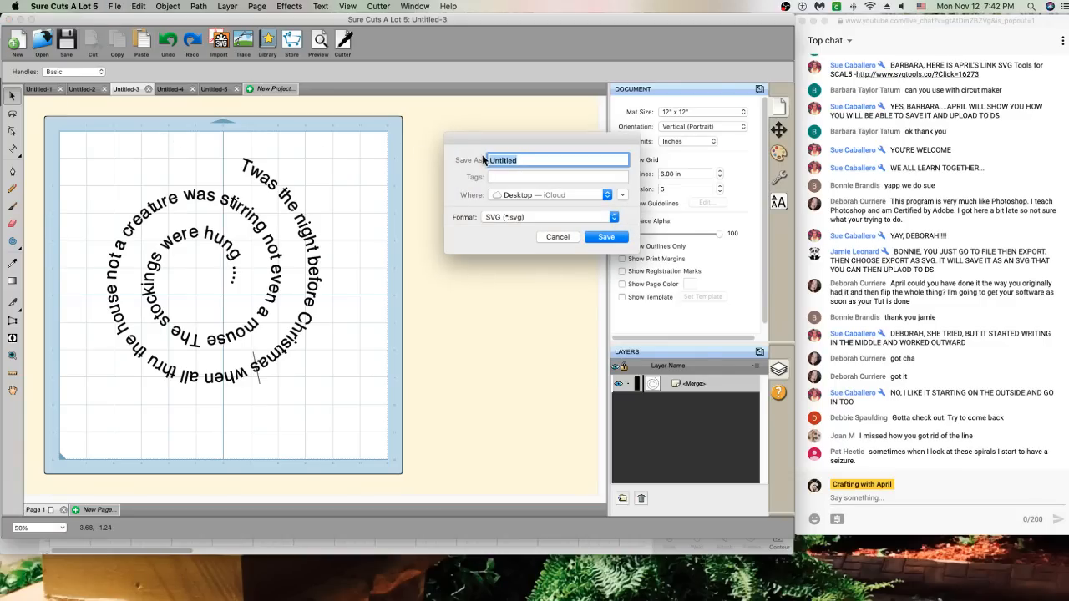
{"action": "type", "text": "n"}
{"action": "left_click", "coordinate": [606, 237]}
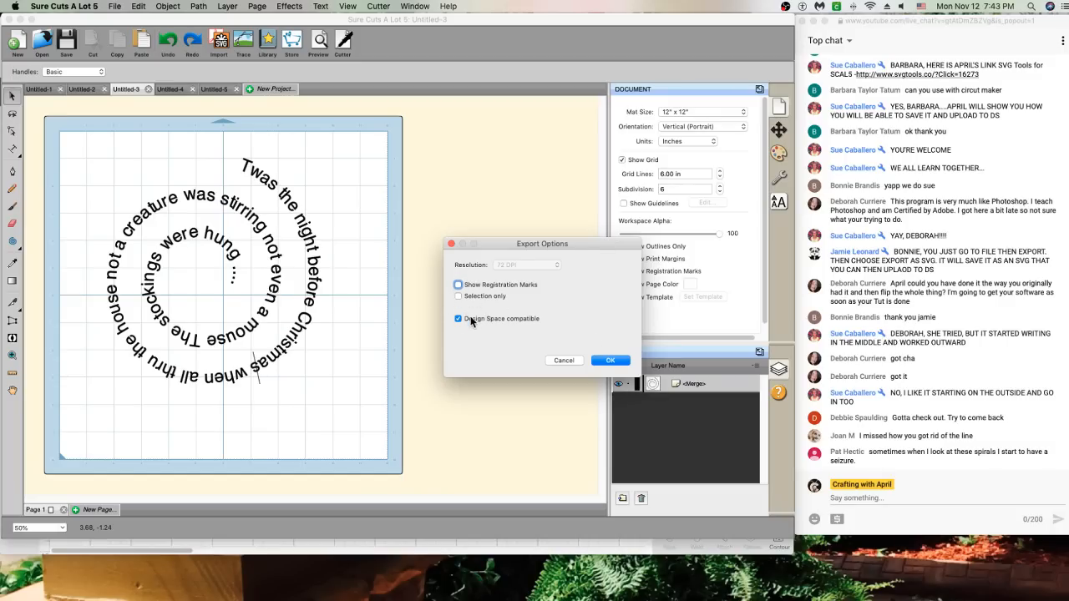
{"action": "left_click", "coordinate": [615, 361]}
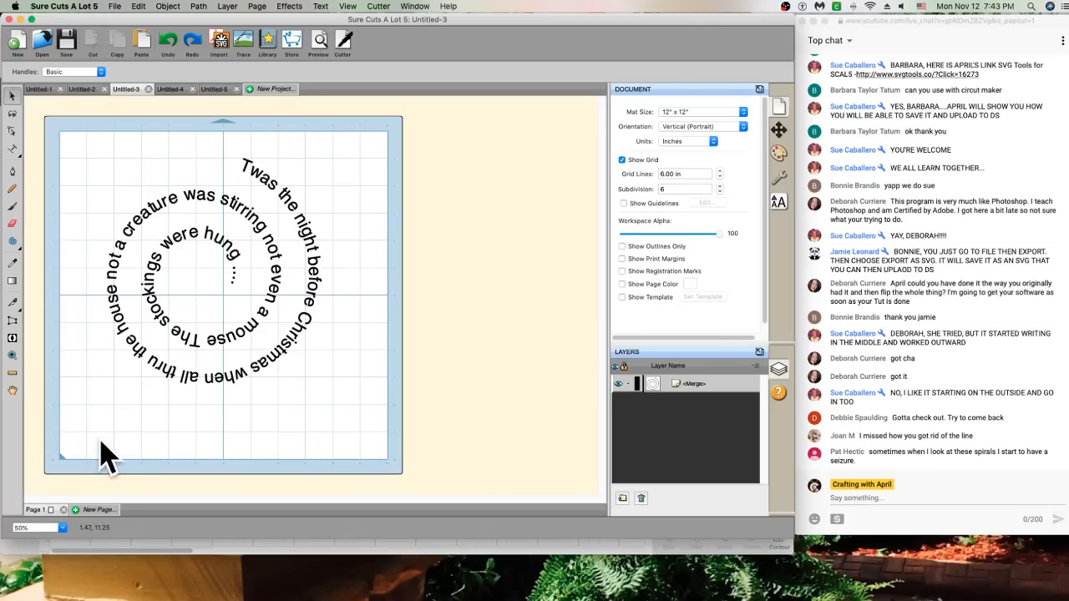
{"action": "left_click", "coordinate": [301, 553]}
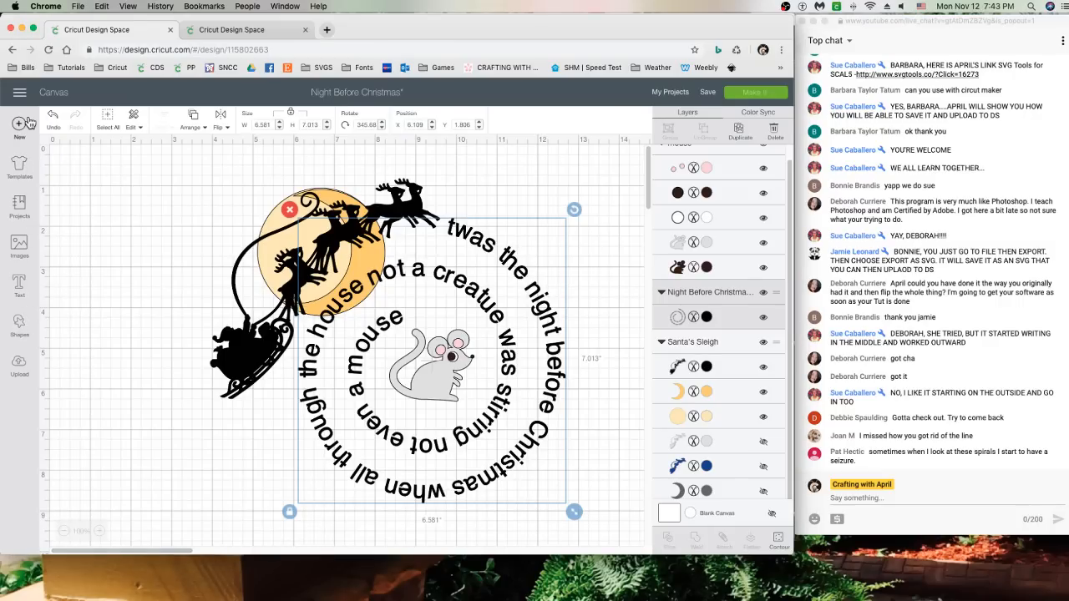
Upload night before test.svg to Design Space and place it on the blank Untitled canvas
{"action": "left_click", "coordinate": [254, 34]}
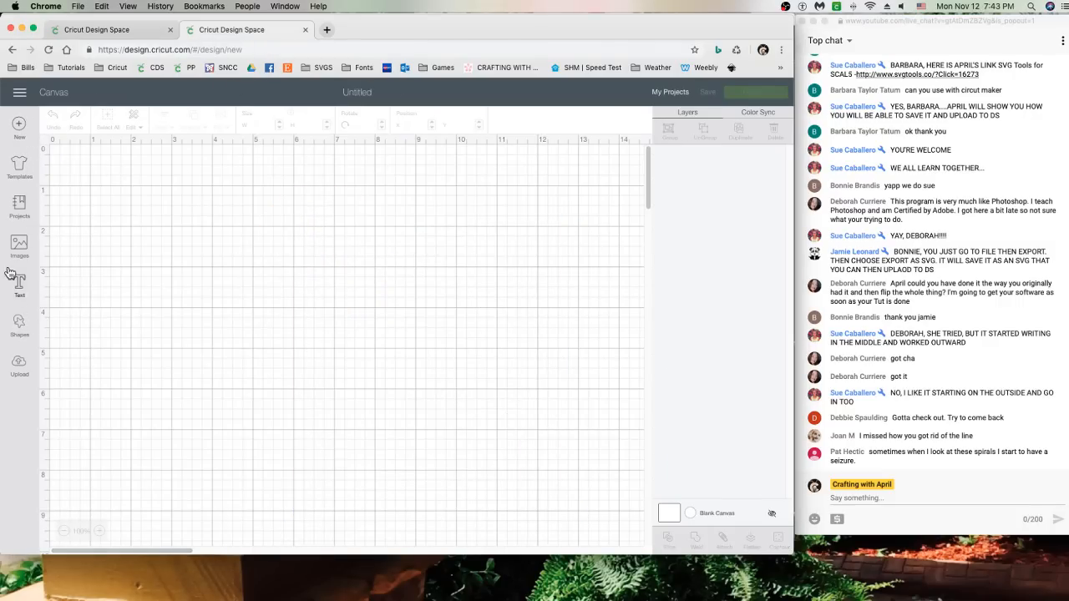
{"action": "left_click", "coordinate": [21, 372]}
{"action": "left_click", "coordinate": [229, 294]}
{"action": "left_click", "coordinate": [415, 318]}
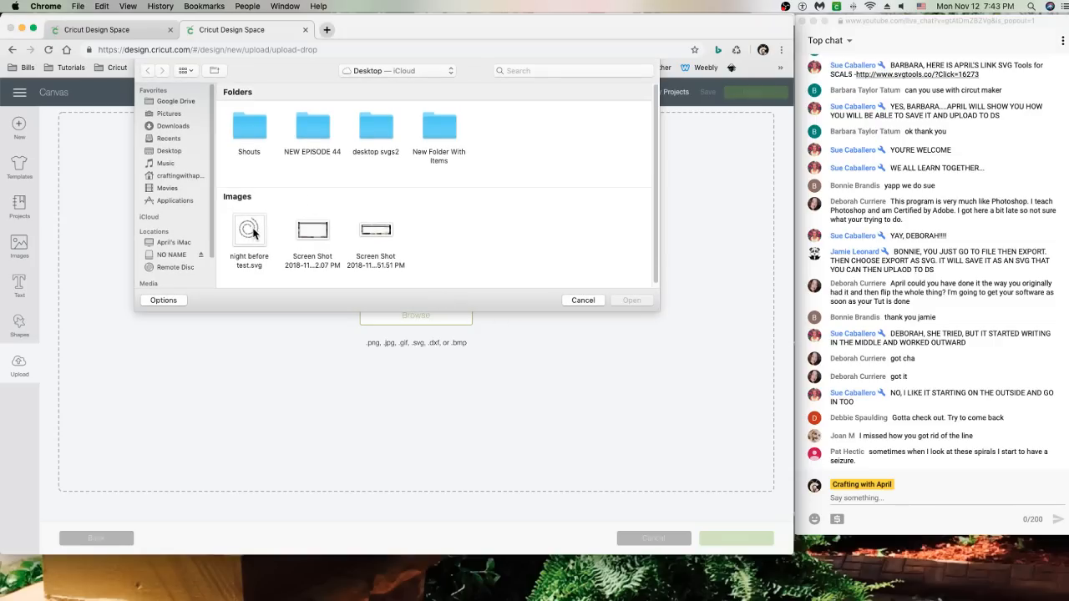
{"action": "left_click", "coordinate": [250, 234]}
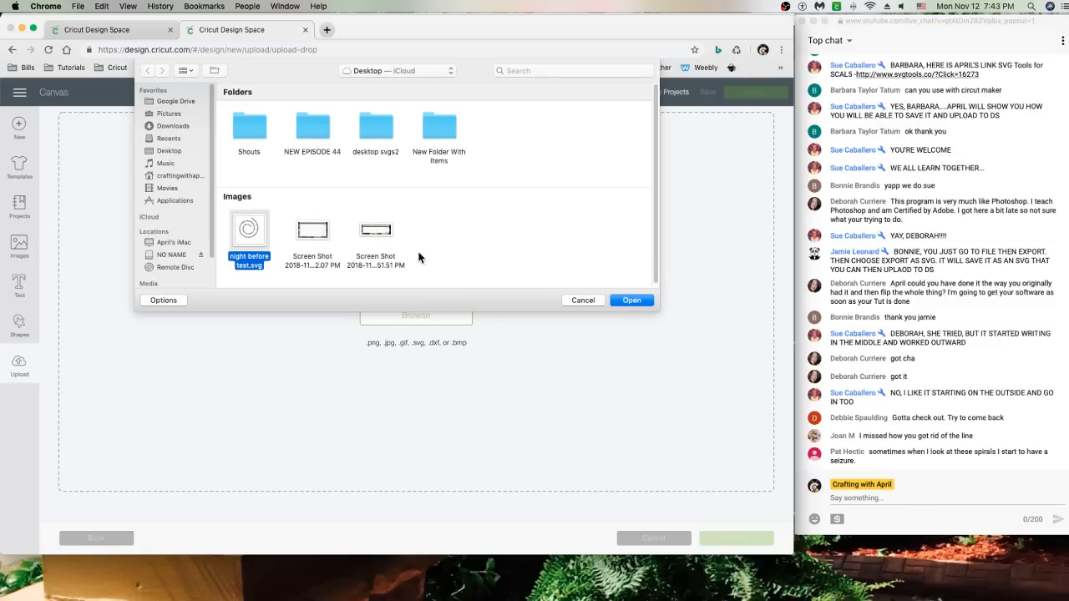
{"action": "left_click", "coordinate": [634, 300]}
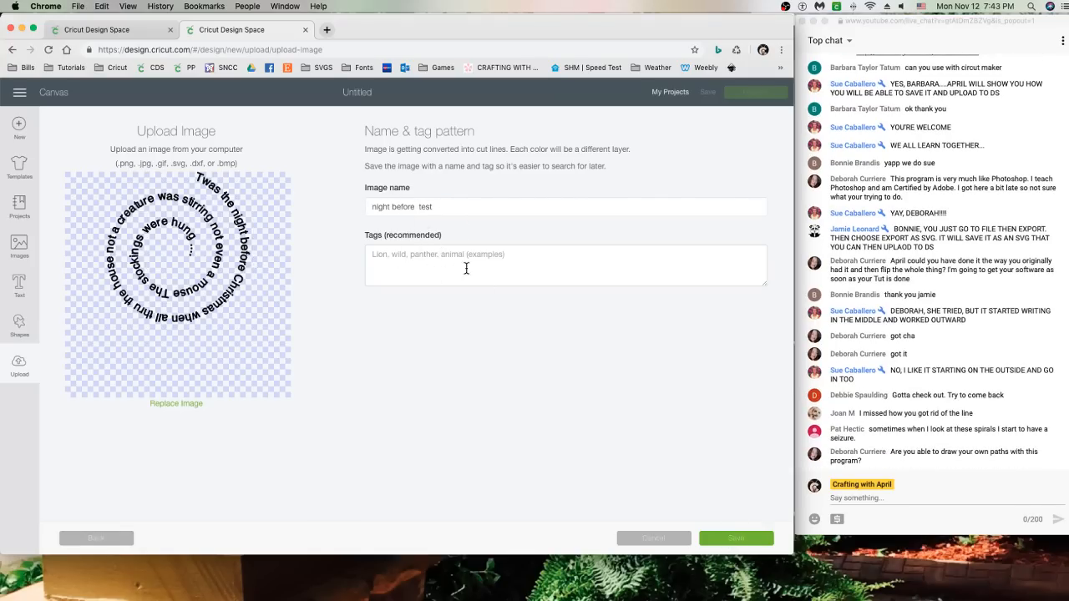
{"action": "left_click", "coordinate": [735, 542]}
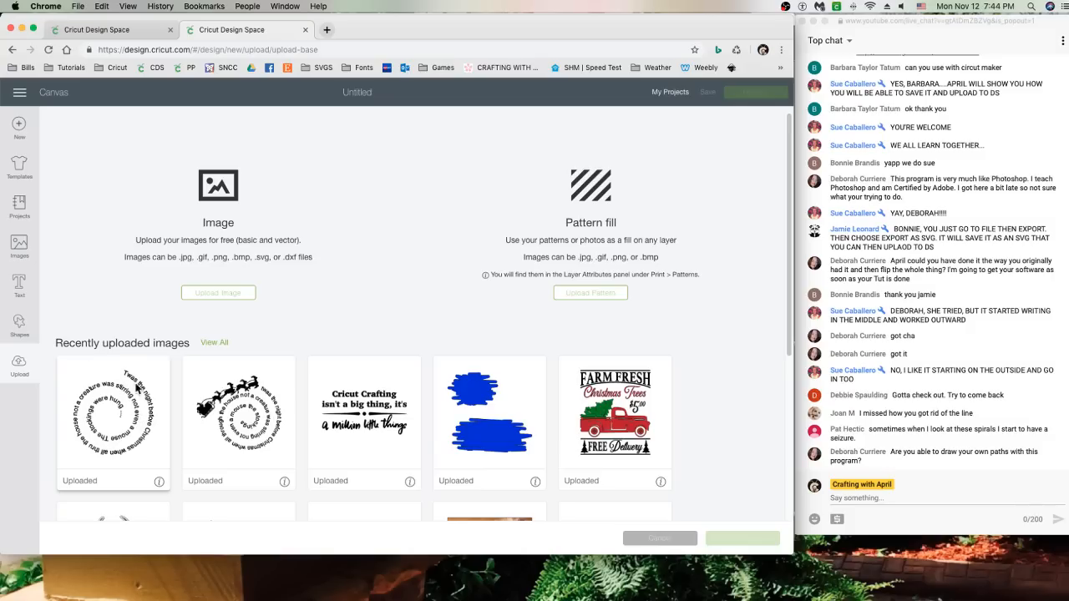
{"action": "left_click", "coordinate": [102, 399]}
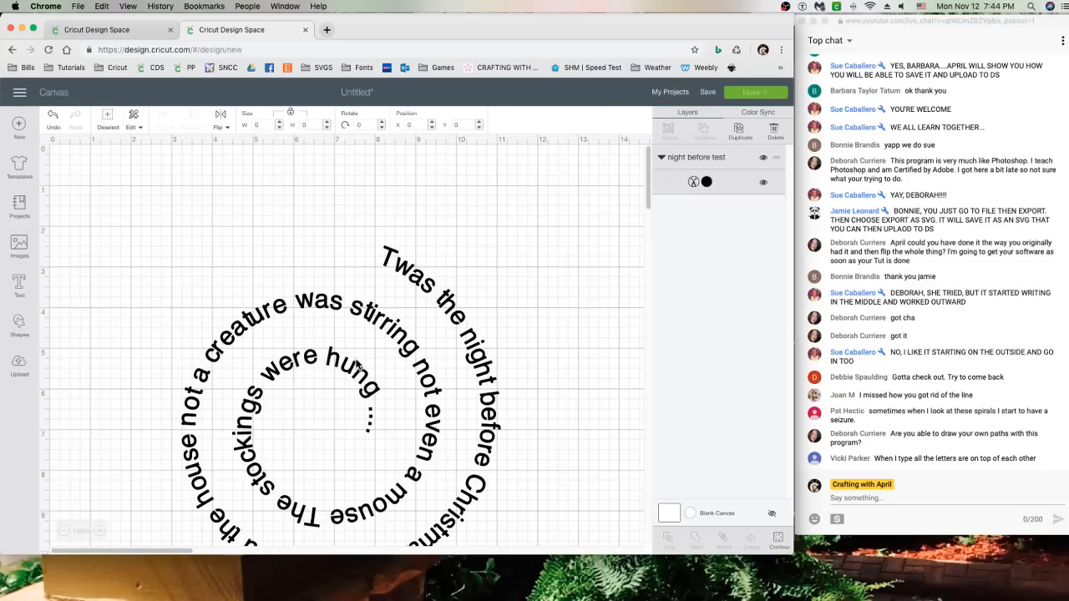
Move and slightly tilt the spiral text, then search the image library for 'sleigh'
{"action": "left_click_drag", "start_coordinate": [382, 343], "coordinate": [340, 310]}
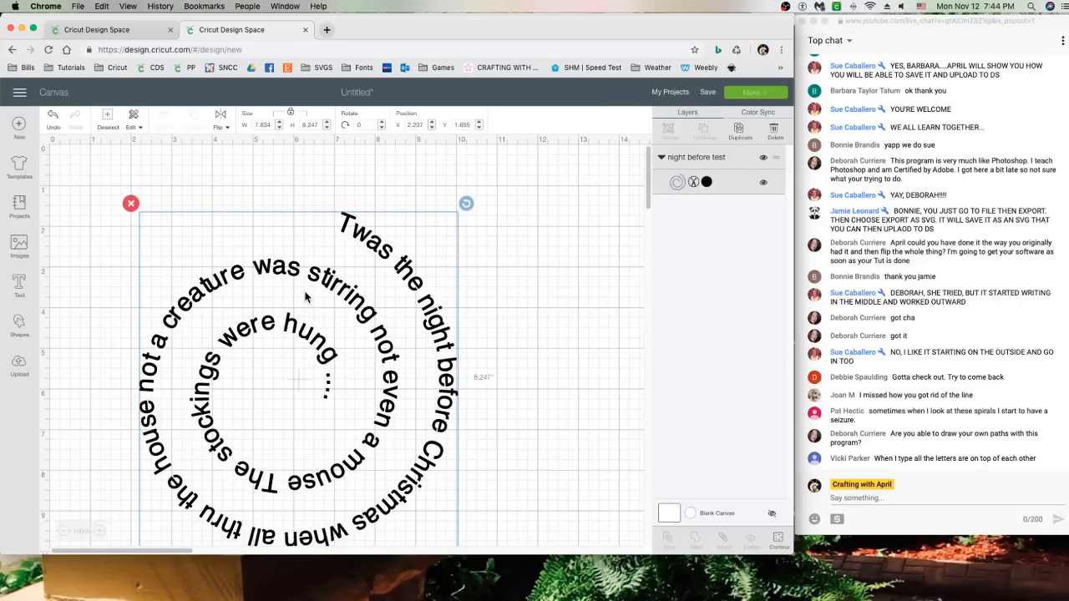
{"action": "mouse_move", "coordinate": [465, 204]}
{"action": "left_mouse_down"}
{"action": "mouse_move", "coordinate": [474, 222]}
{"action": "mouse_move", "coordinate": [465, 204]}
{"action": "left_mouse_up"}
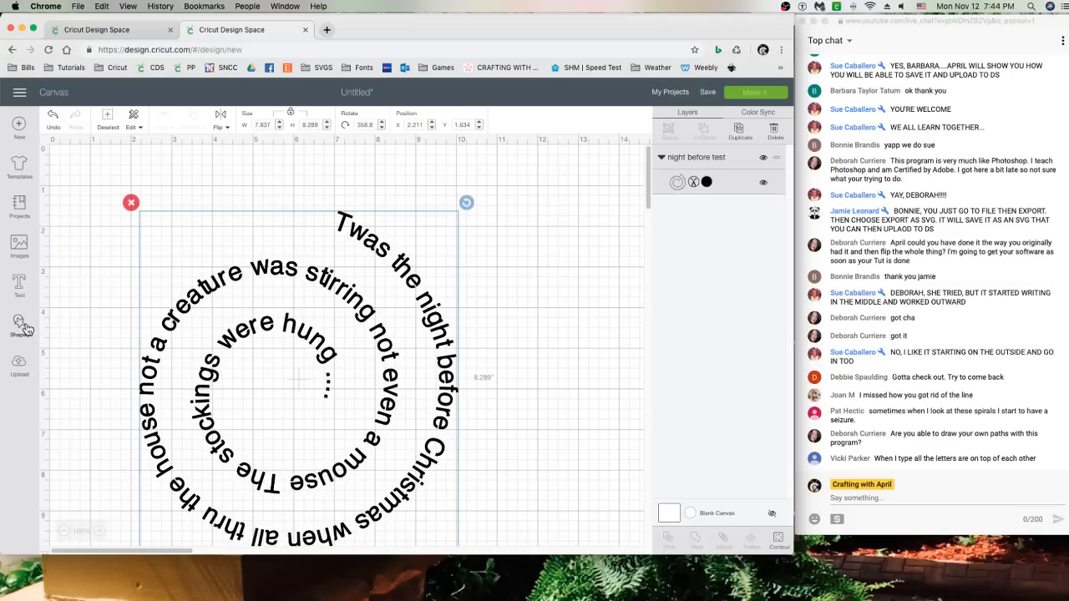
{"action": "left_click", "coordinate": [19, 244]}
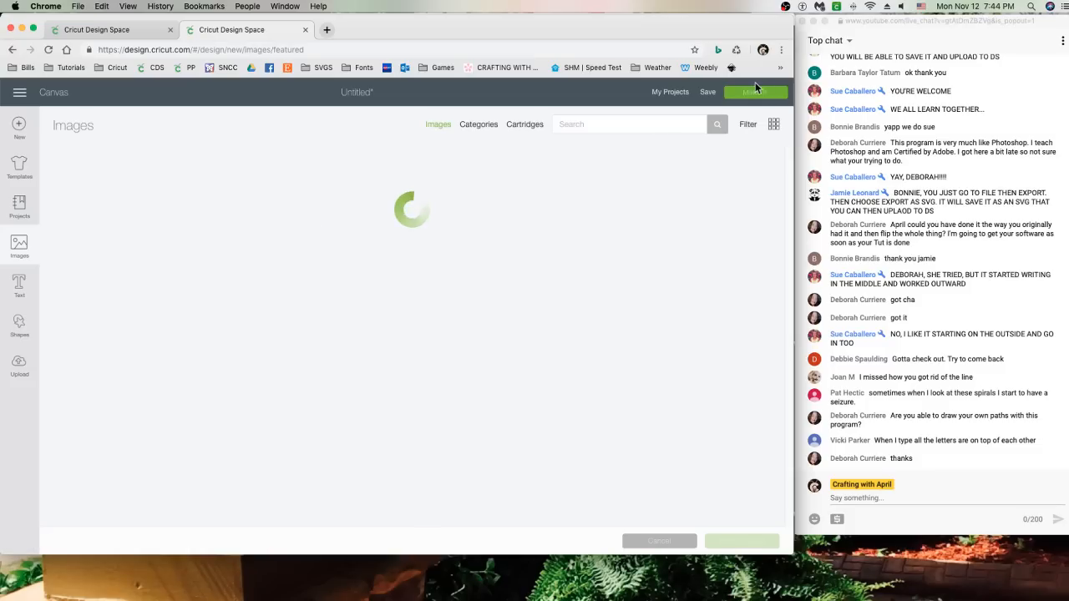
{"action": "left_click", "coordinate": [631, 126]}
{"action": "type", "text": "sleigh"}
{"action": "key", "text": "Return"}
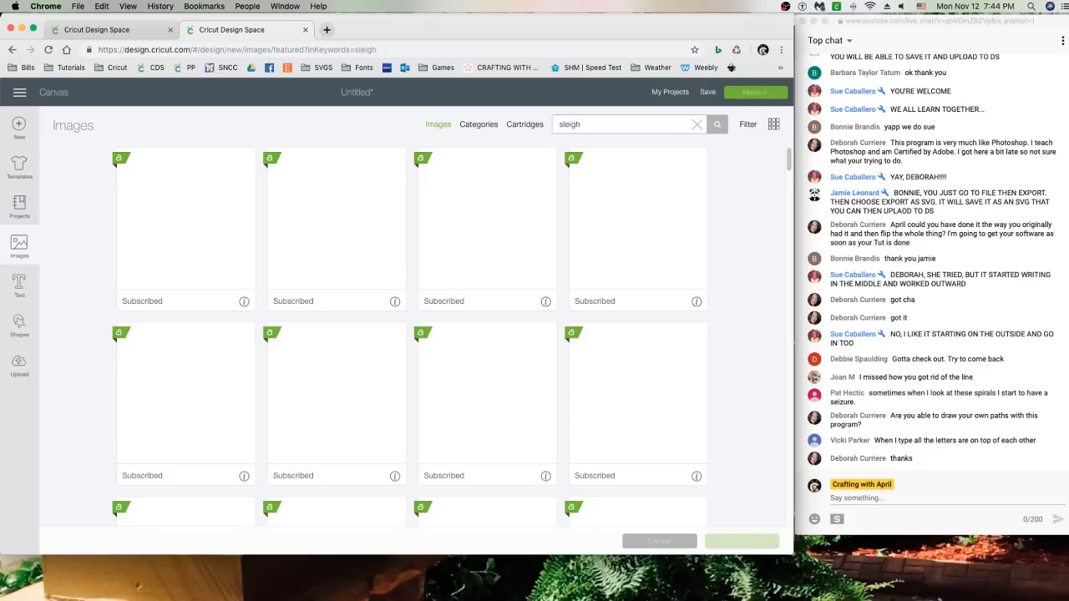
Choose the Santa's Sleigh image with reindeer and moon and insert it
{"action": "scroll", "coordinate": [371, 332], "scroll_direction": "down", "scroll_amount": 5}
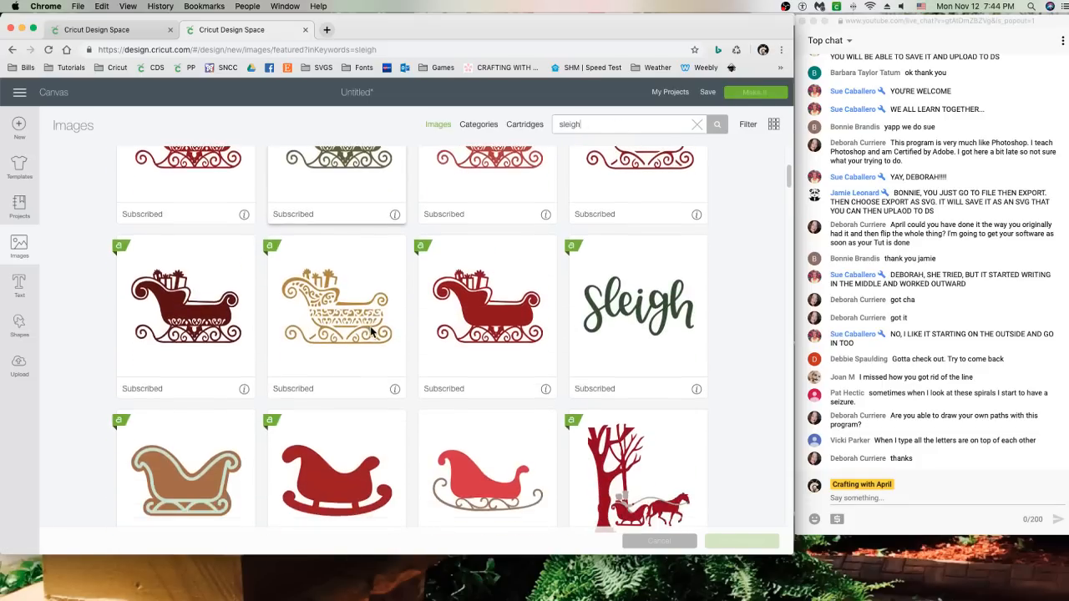
{"action": "scroll", "coordinate": [371, 332], "scroll_direction": "down", "scroll_amount": 12}
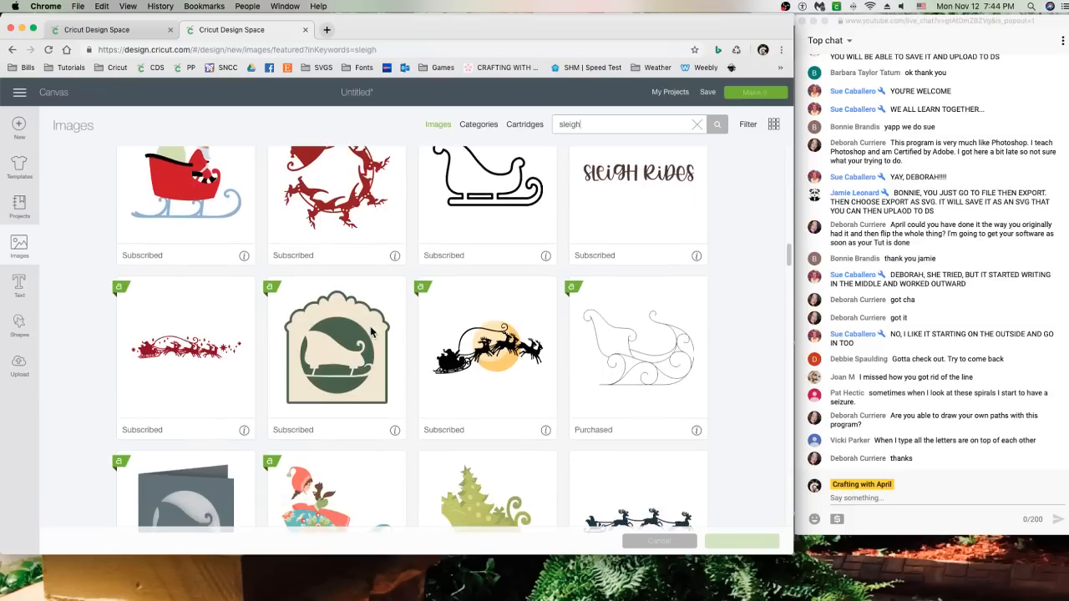
{"action": "left_click", "coordinate": [484, 300]}
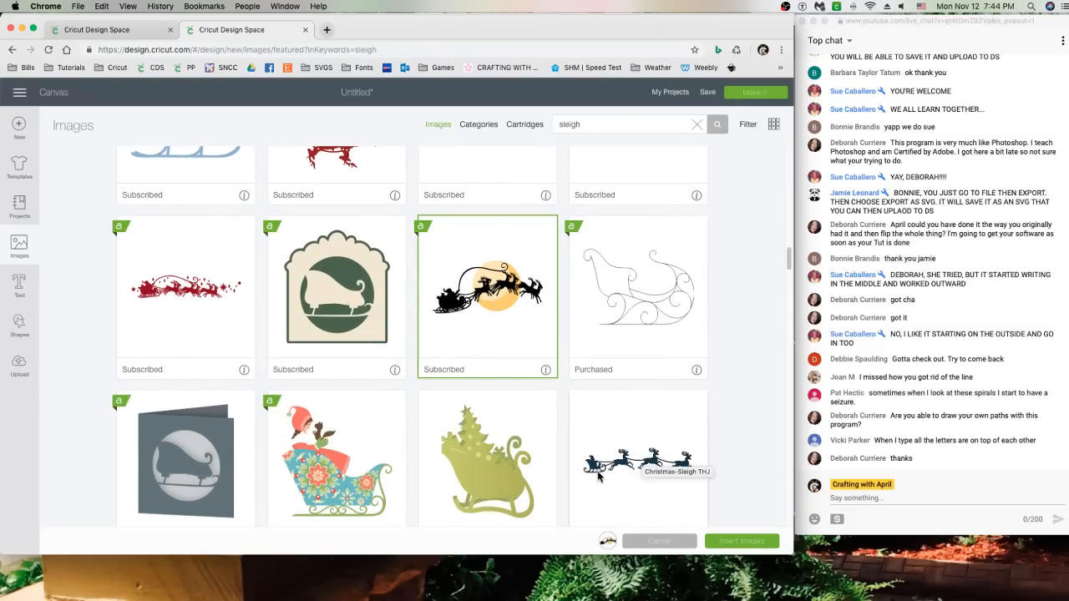
{"action": "left_click", "coordinate": [743, 542]}
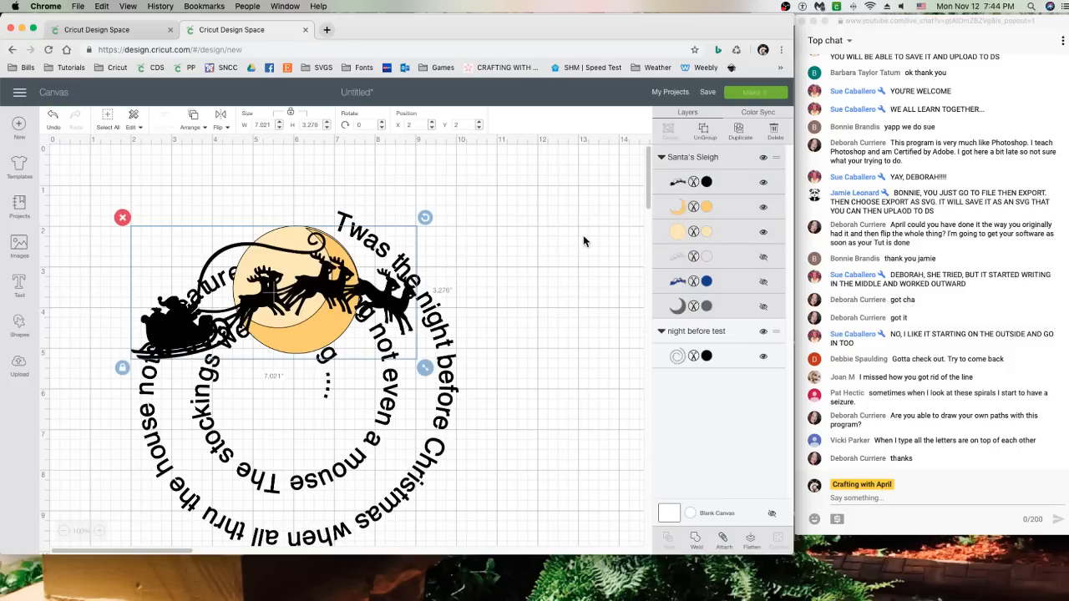
Hide both moon layers and reposition the spiral text, rotating it about 14° counterclockwise
{"action": "left_click", "coordinate": [763, 208]}
{"action": "left_click", "coordinate": [762, 232]}
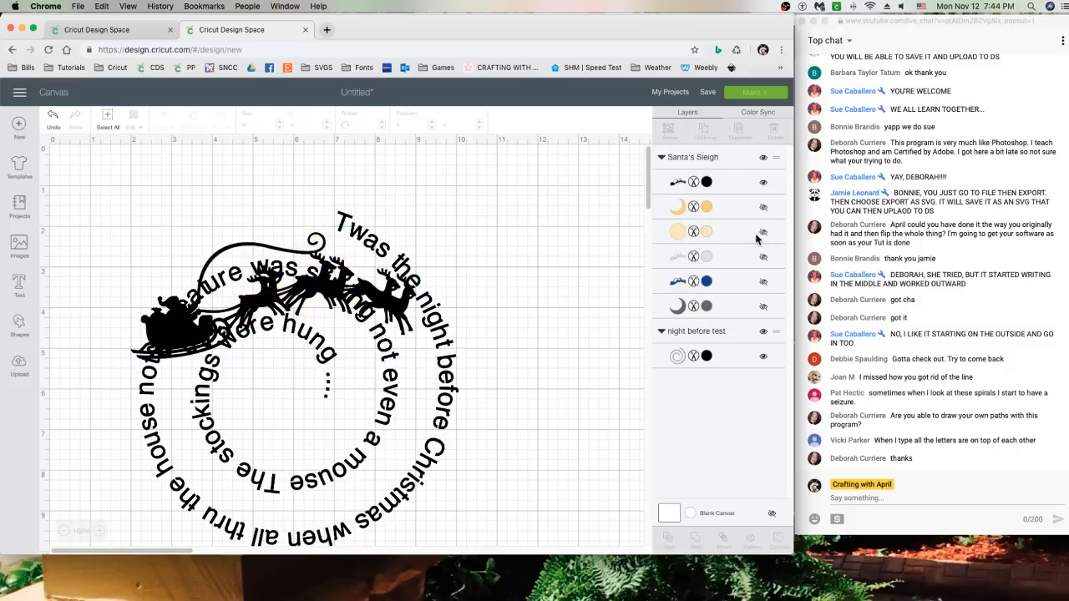
{"action": "left_click_drag", "start_coordinate": [380, 273], "coordinate": [313, 203]}
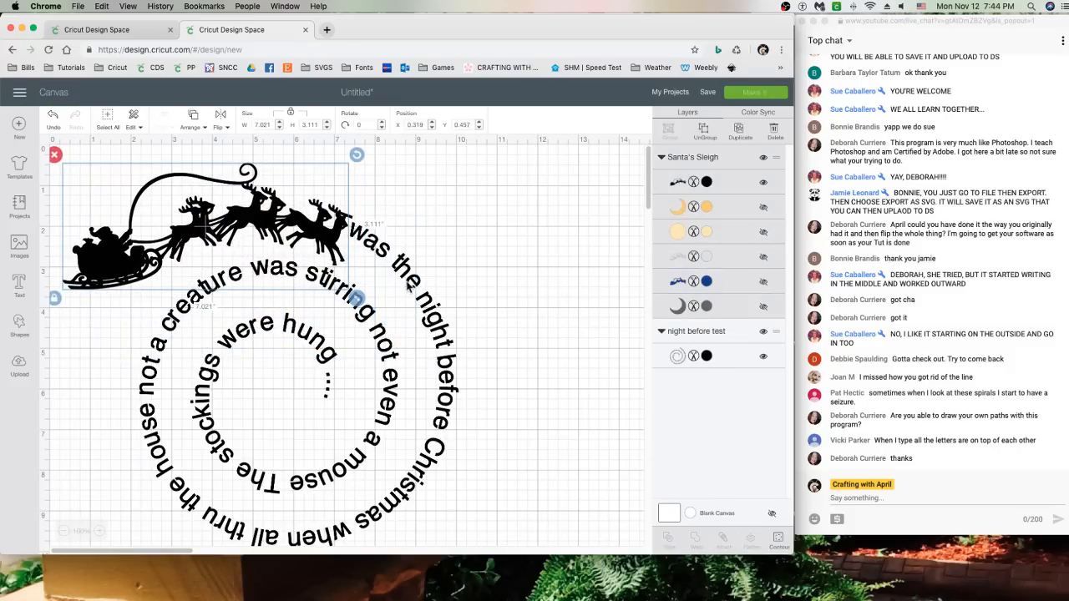
{"action": "left_click_drag", "start_coordinate": [438, 316], "coordinate": [459, 339]}
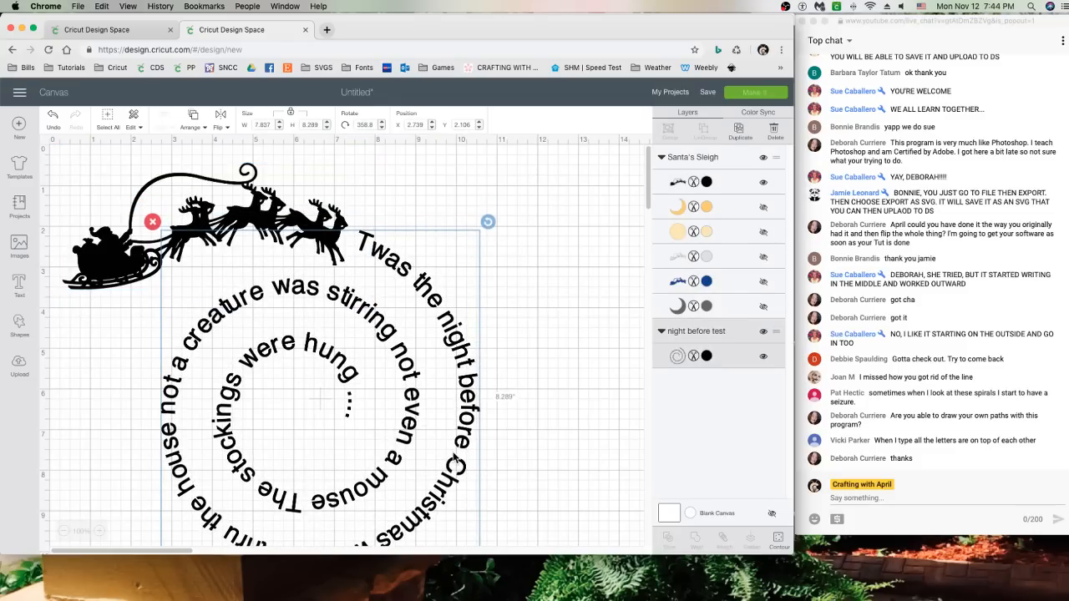
{"action": "scroll", "coordinate": [424, 442], "scroll_direction": "down", "scroll_amount": 2}
{"action": "scroll", "coordinate": [424, 443], "scroll_direction": "down", "scroll_amount": 2}
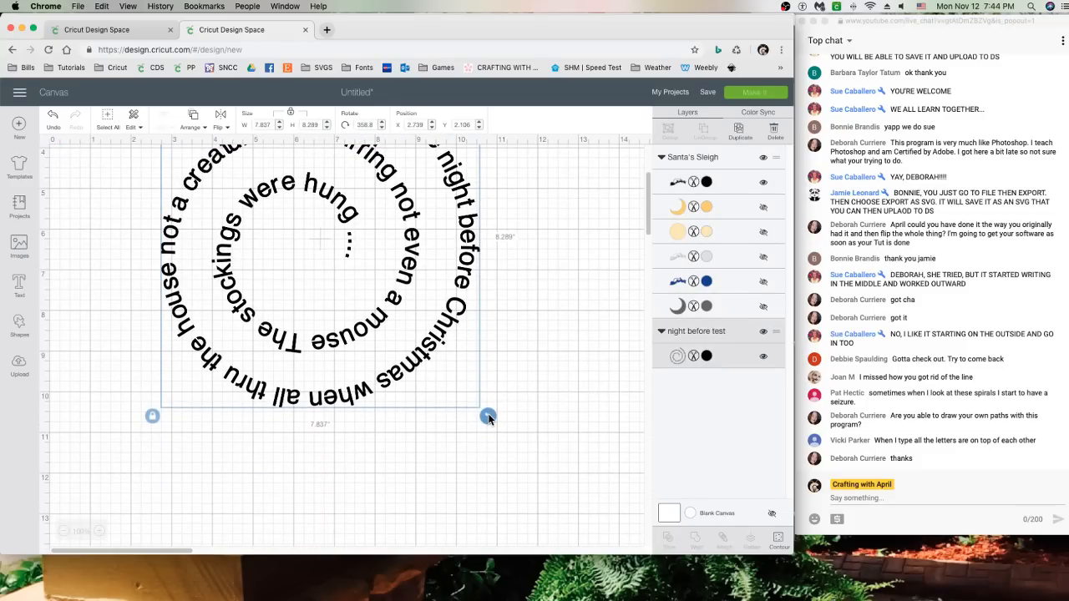
{"action": "left_click_drag", "start_coordinate": [489, 418], "coordinate": [457, 323]}
{"action": "scroll", "coordinate": [361, 297], "scroll_direction": "up", "scroll_amount": 4}
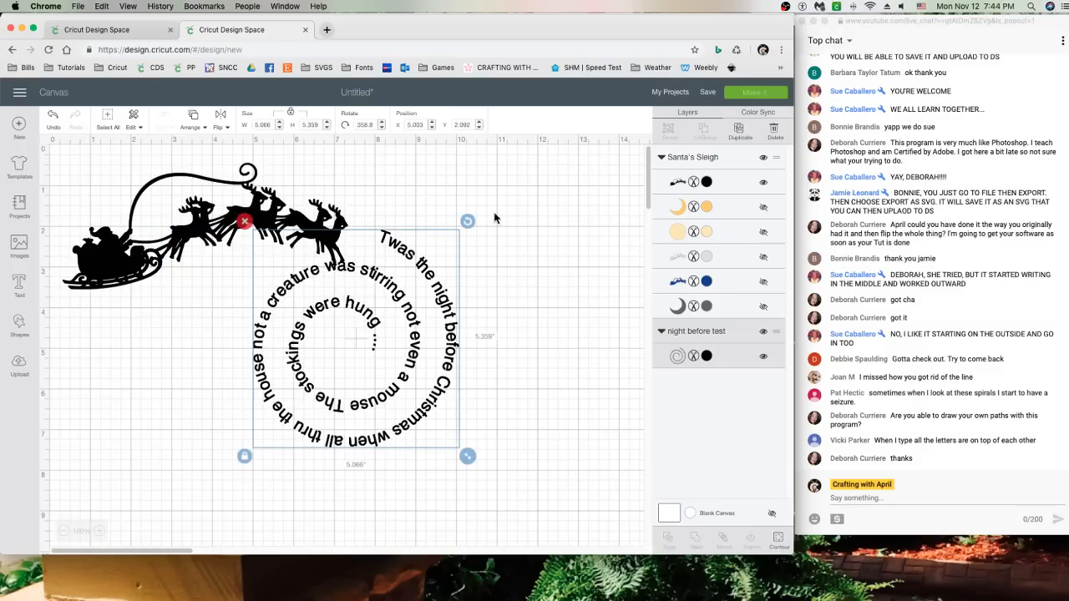
{"action": "left_click_drag", "start_coordinate": [464, 207], "coordinate": [433, 185]}
Shrink the sleigh to 4.34 in and rotate it to about 323.5° toward the spiral
{"action": "left_click", "coordinate": [193, 213]}
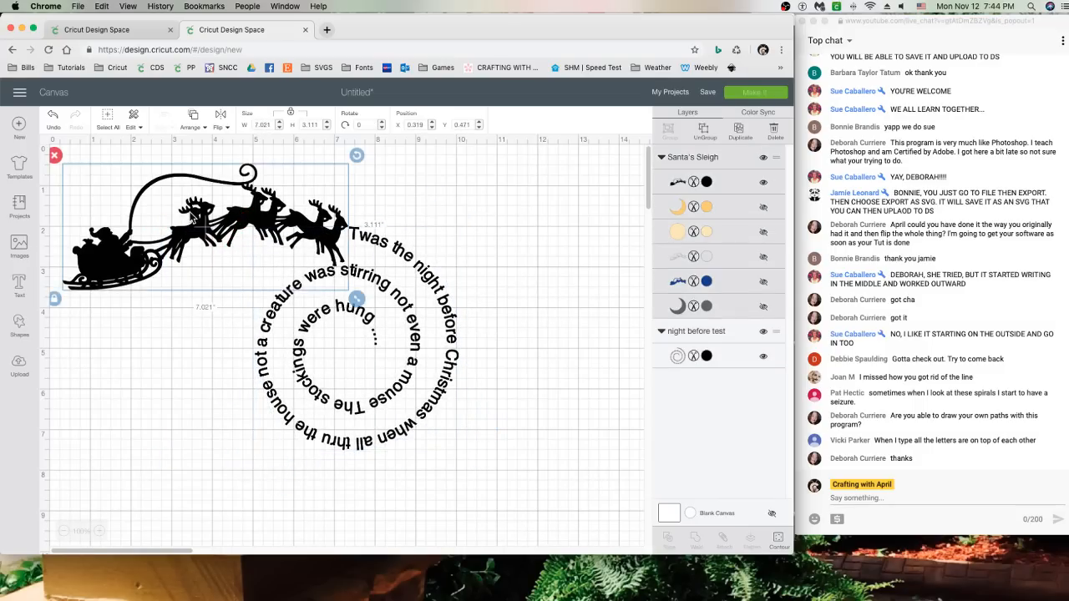
{"action": "left_click_drag", "start_coordinate": [357, 155], "coordinate": [343, 131]}
{"action": "left_click_drag", "start_coordinate": [284, 215], "coordinate": [293, 225]}
{"action": "left_click_drag", "start_coordinate": [365, 330], "coordinate": [305, 298]}
{"action": "left_click_drag", "start_coordinate": [304, 159], "coordinate": [293, 140]}
{"action": "left_click_drag", "start_coordinate": [243, 208], "coordinate": [289, 237]}
{"action": "left_click_drag", "start_coordinate": [350, 185], "coordinate": [324, 158]}
{"action": "left_click_drag", "start_coordinate": [286, 217], "coordinate": [297, 232]}
{"action": "left_click_drag", "start_coordinate": [355, 195], "coordinate": [302, 232]}
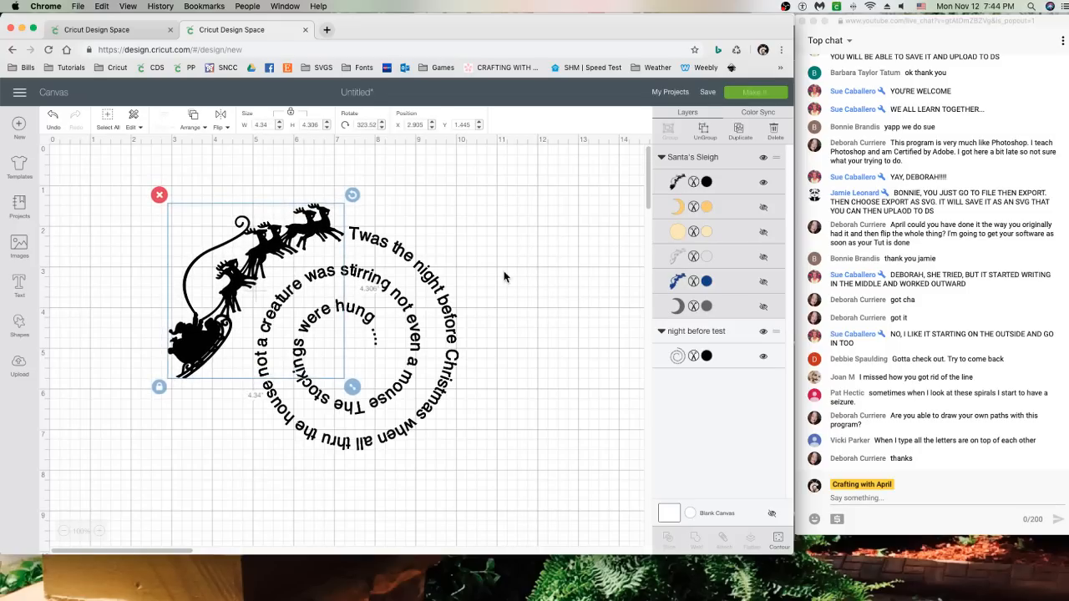
Marquee-select the sleigh and spiral together to check the layout, then deselect
{"action": "left_click", "coordinate": [508, 279]}
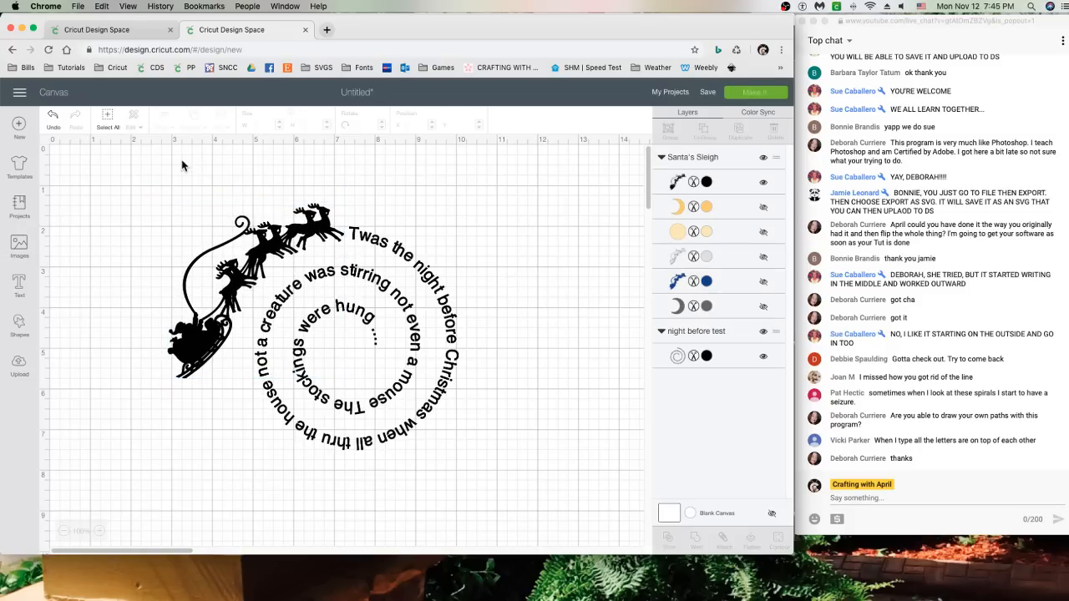
{"action": "left_click_drag", "start_coordinate": [185, 184], "coordinate": [373, 252]}
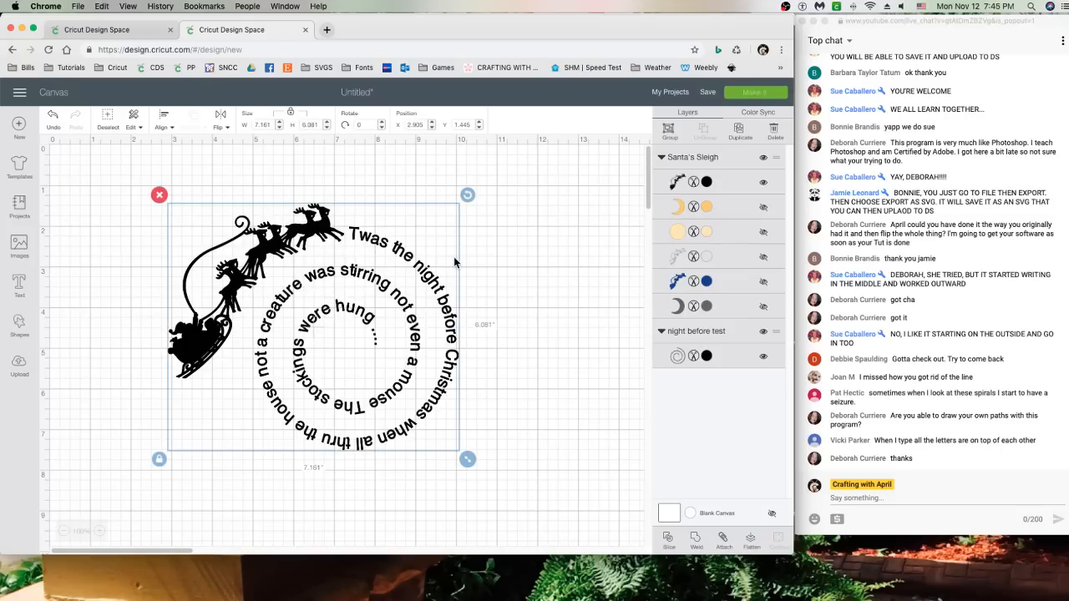
{"action": "left_click", "coordinate": [568, 242]}
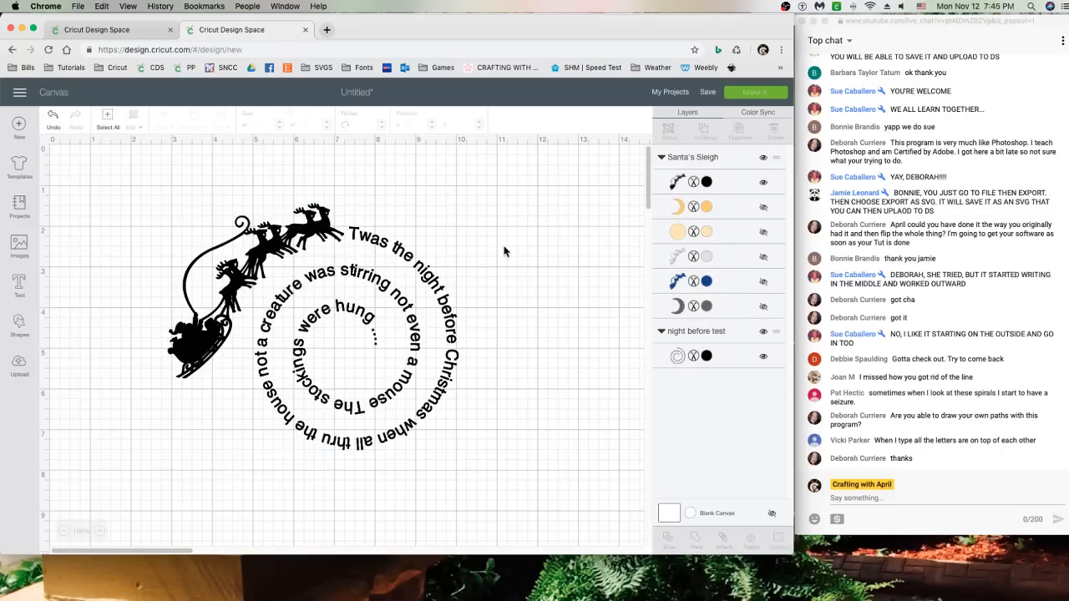
{"action": "left_click", "coordinate": [391, 257]}
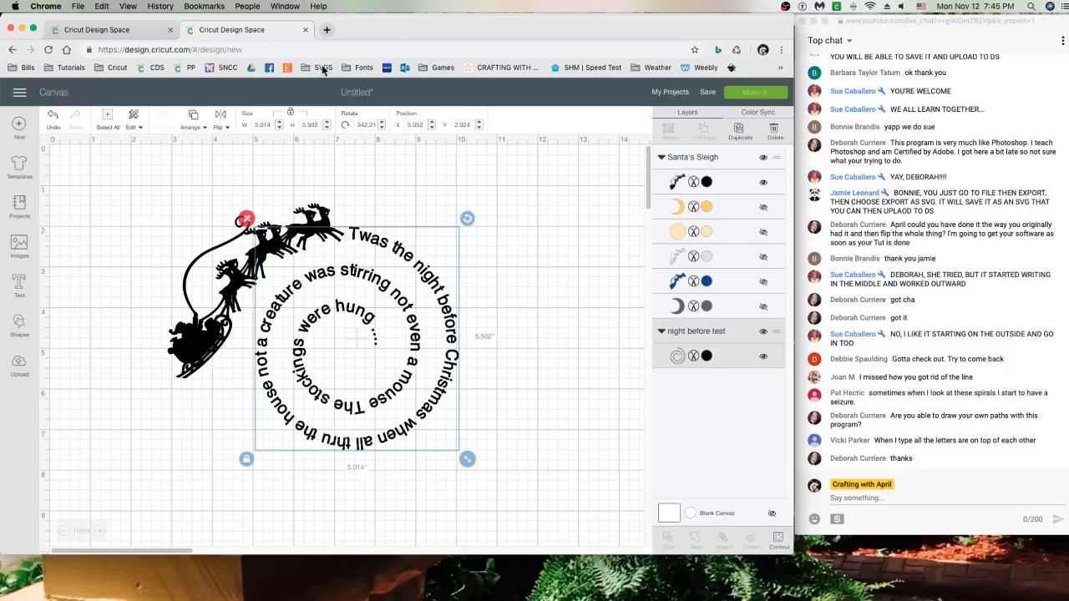
{"action": "left_click_drag", "start_coordinate": [455, 31], "coordinate": [458, 63]}
Return to Sure Cuts A Lot, cancel the New Project dialog and open Untitled-2
{"action": "left_click", "coordinate": [465, 23]}
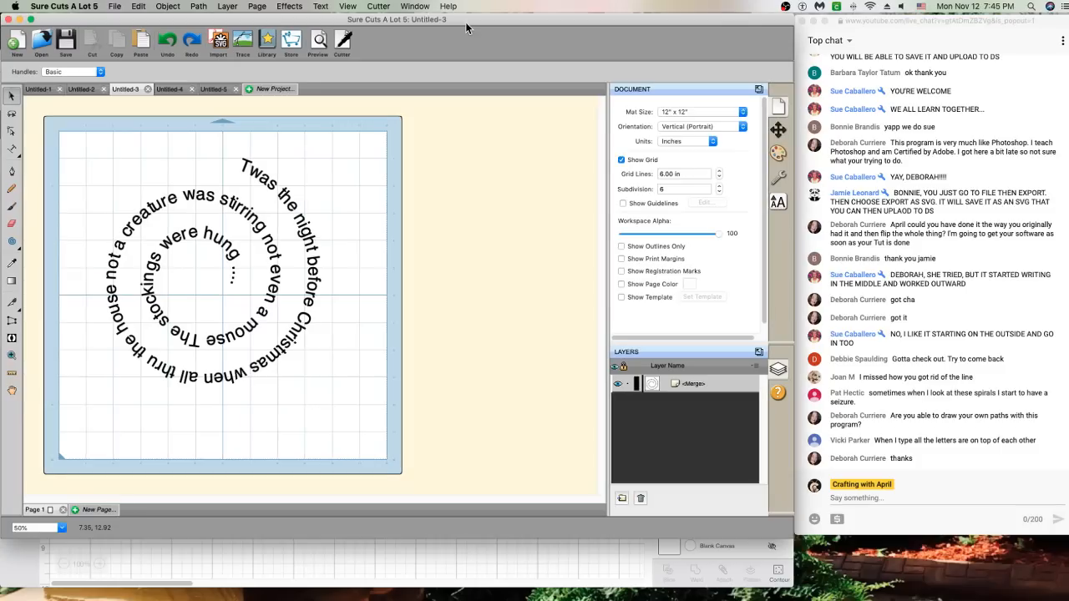
{"action": "left_click", "coordinate": [272, 89]}
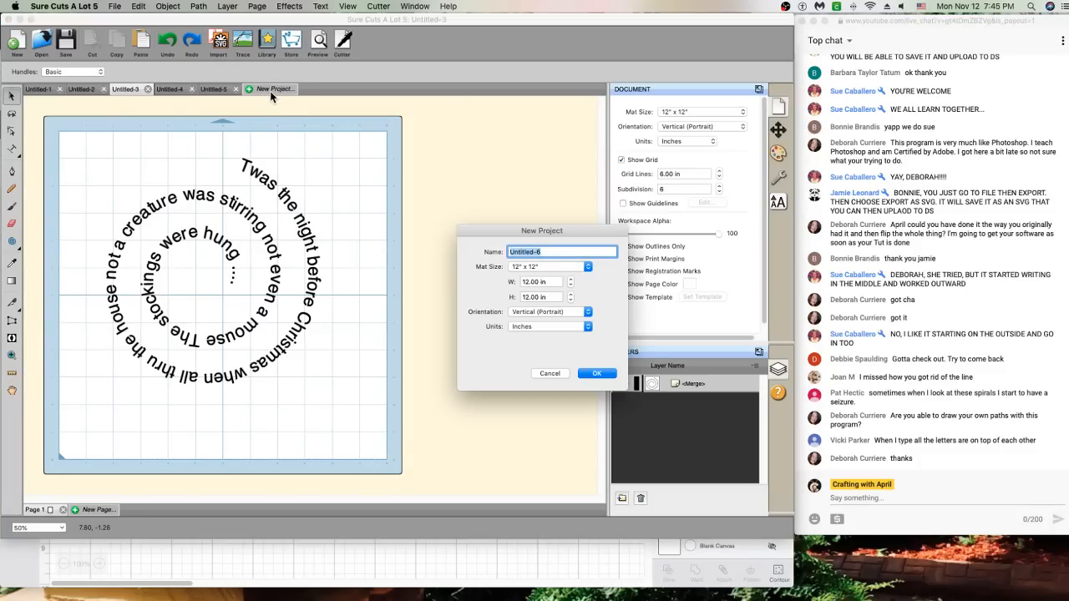
{"action": "left_click", "coordinate": [567, 374]}
{"action": "left_click", "coordinate": [215, 88]}
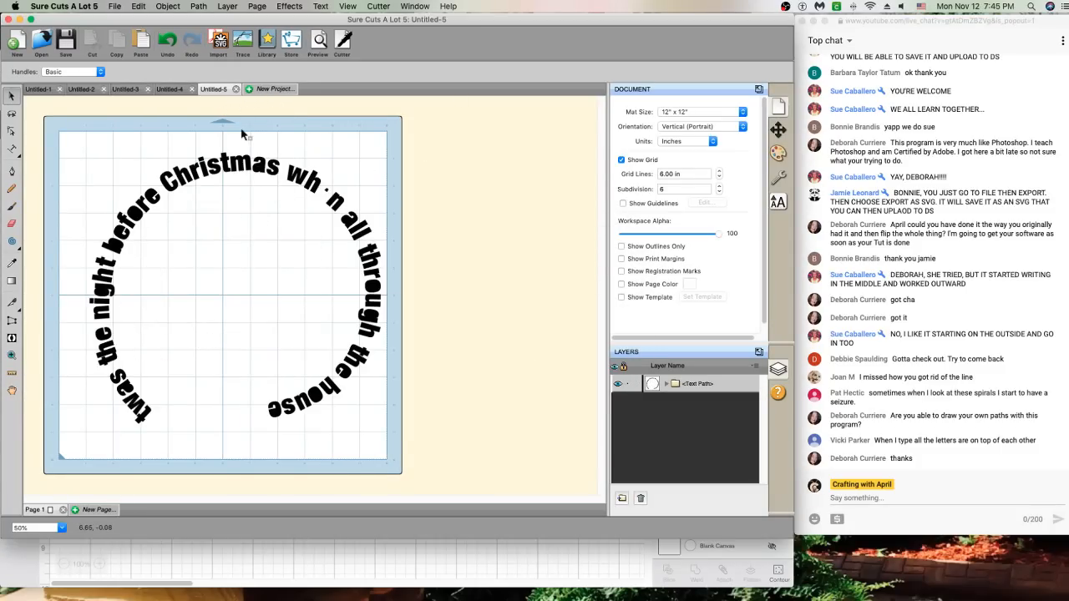
{"action": "left_click", "coordinate": [122, 91]}
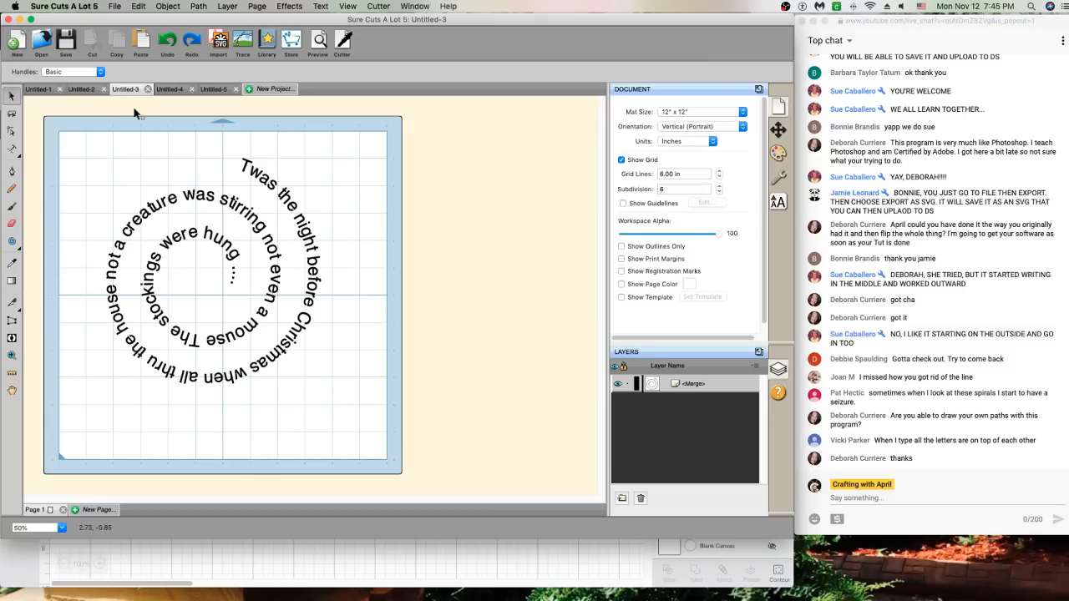
{"action": "left_click", "coordinate": [84, 89]}
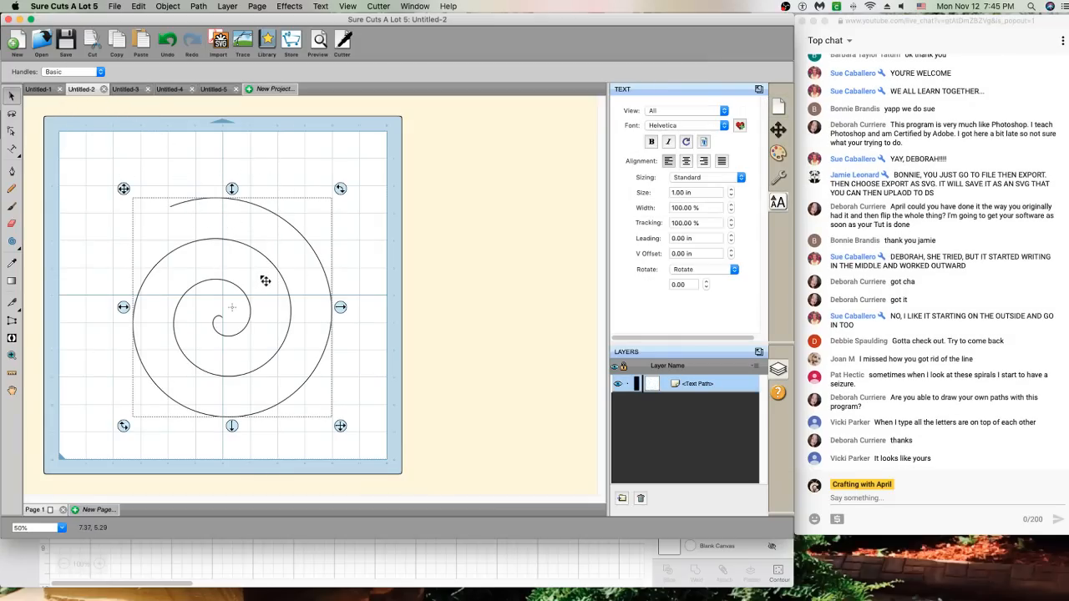
Delete the old spiral text path and draw a new spiral centred on the mat
{"action": "key", "text": "t"}
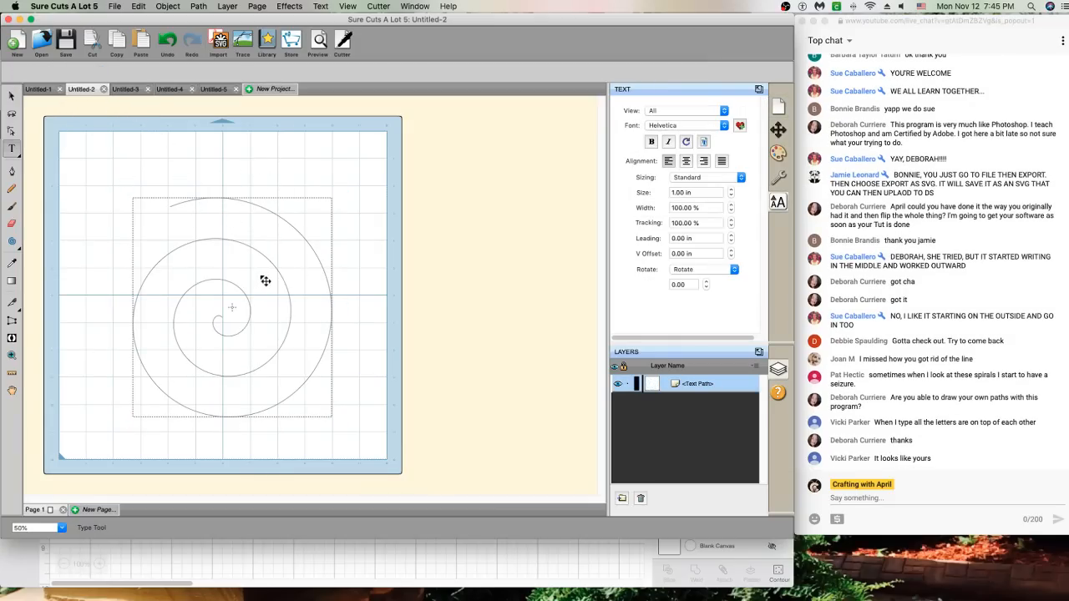
{"action": "left_click", "coordinate": [295, 229]}
{"action": "left_click", "coordinate": [12, 96]}
{"action": "key", "text": "Delete"}
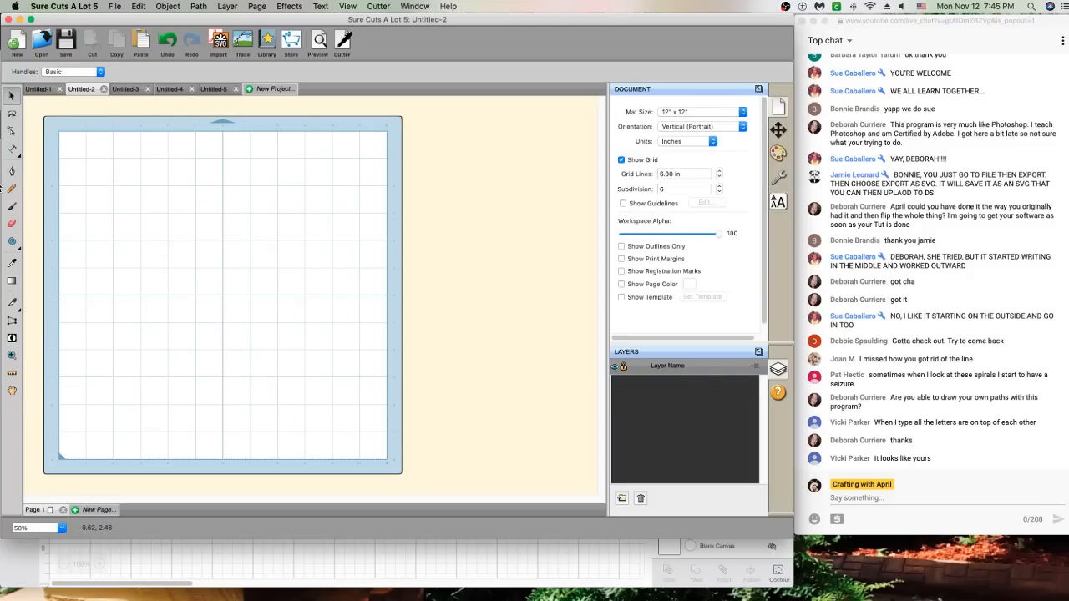
{"action": "left_click", "coordinate": [11, 241]}
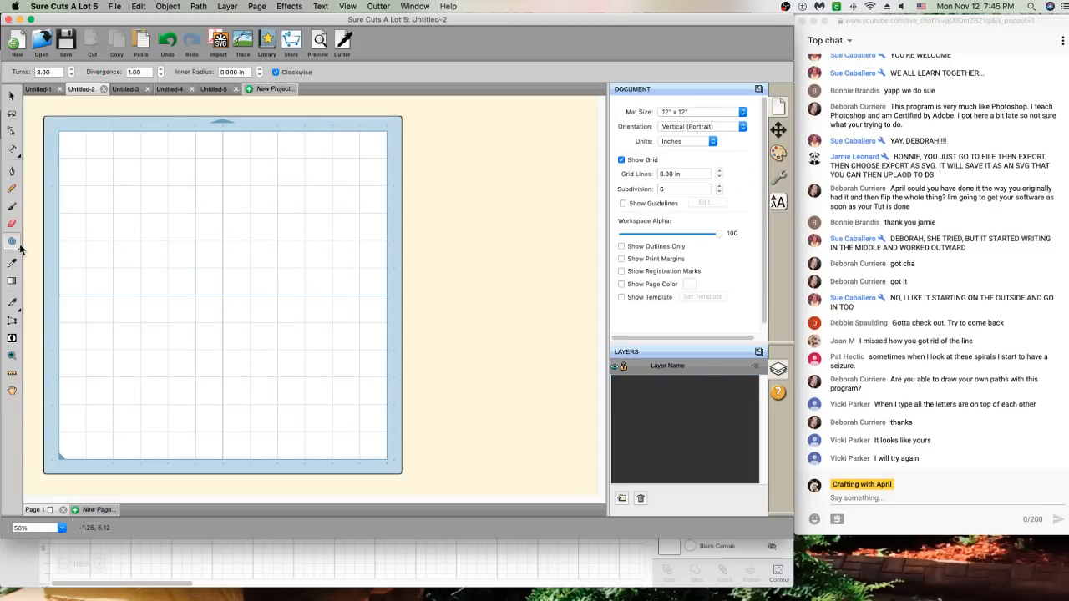
{"action": "left_click_drag", "start_coordinate": [124, 203], "coordinate": [218, 269]}
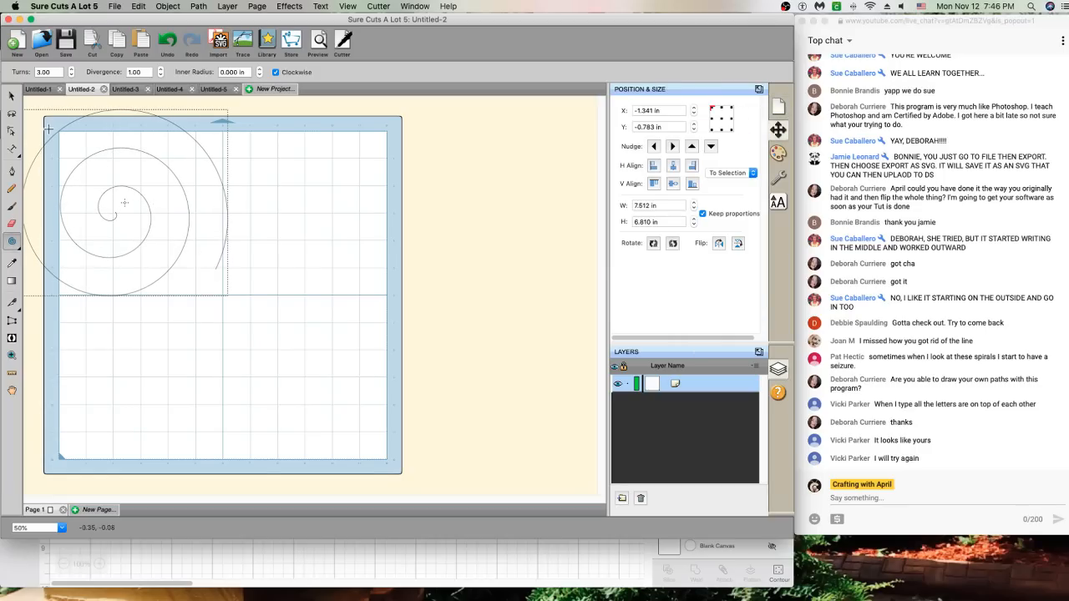
{"action": "left_click", "coordinate": [11, 98]}
{"action": "left_click_drag", "start_coordinate": [96, 172], "coordinate": [186, 248]}
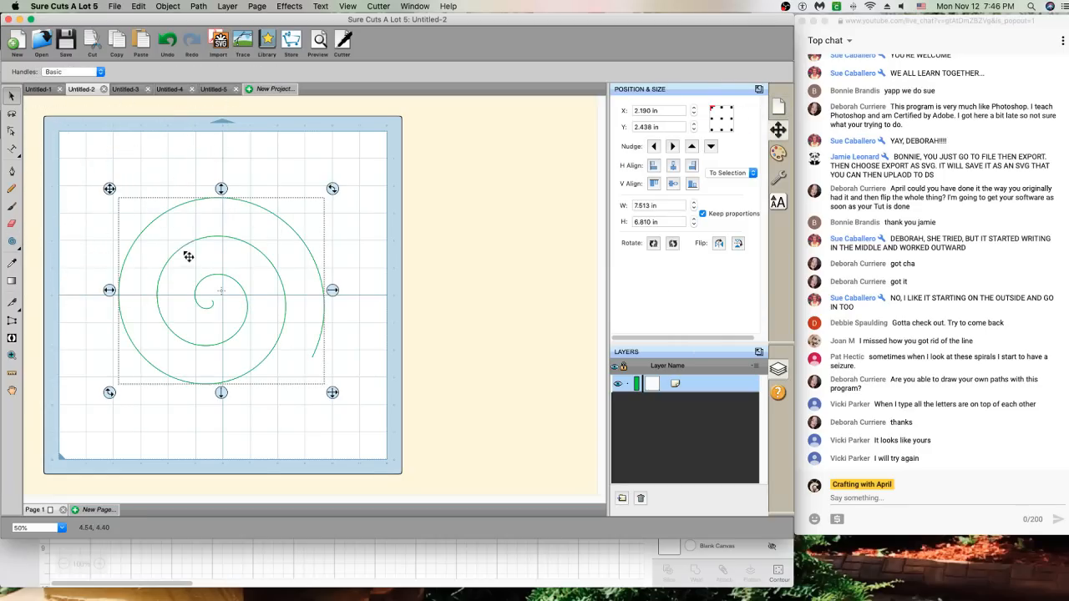
Flip the new spiral horizontally and reverse its path direction
{"action": "right_click", "coordinate": [201, 253]}
{"action": "mouse_move", "coordinate": [266, 261]}
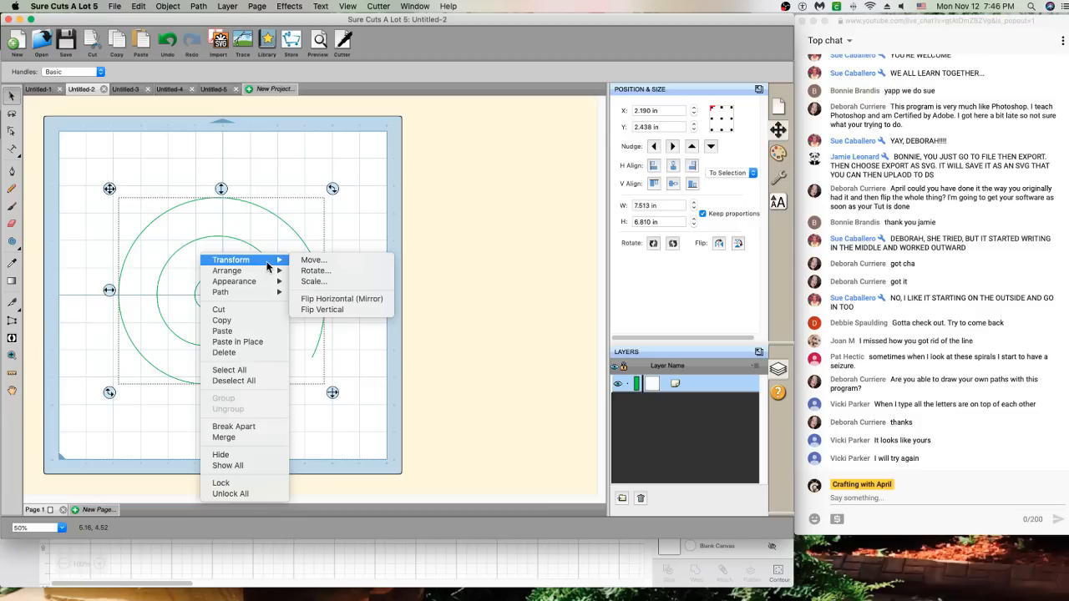
{"action": "left_click", "coordinate": [330, 299]}
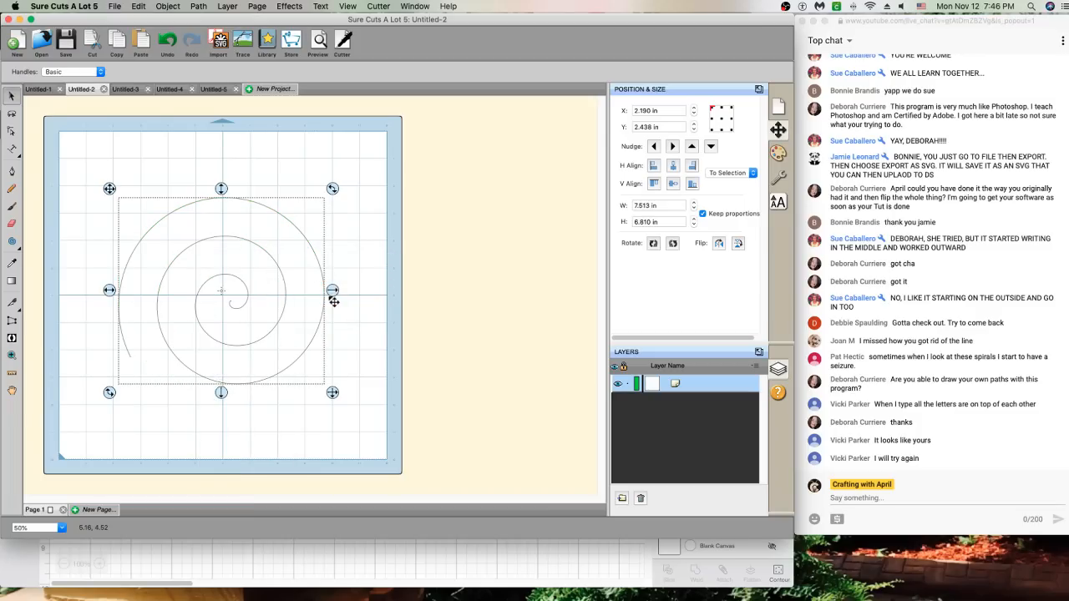
{"action": "left_click", "coordinate": [205, 8]}
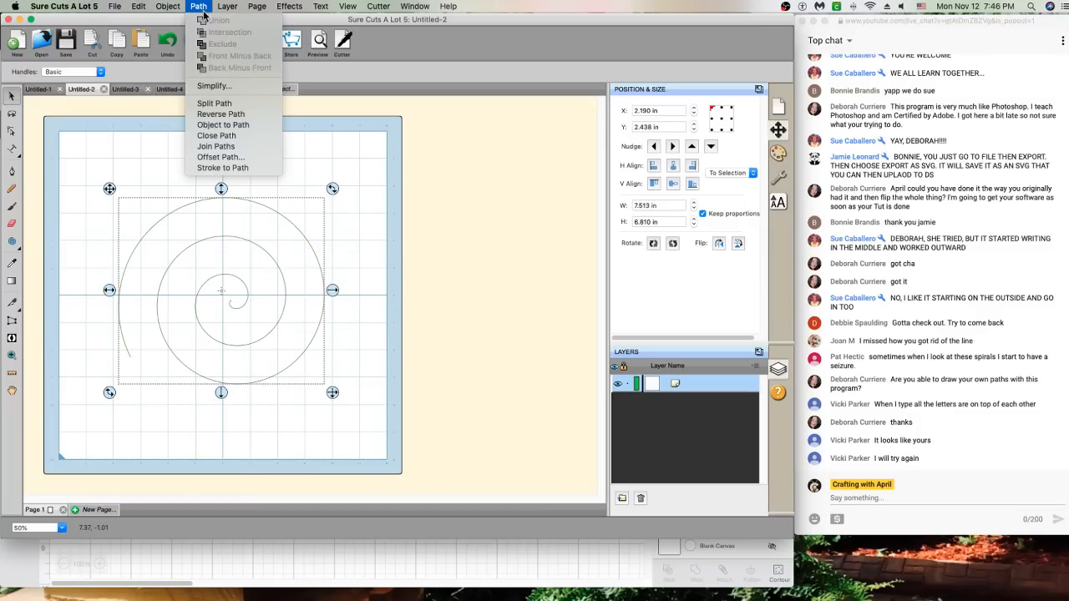
{"action": "left_click", "coordinate": [217, 117]}
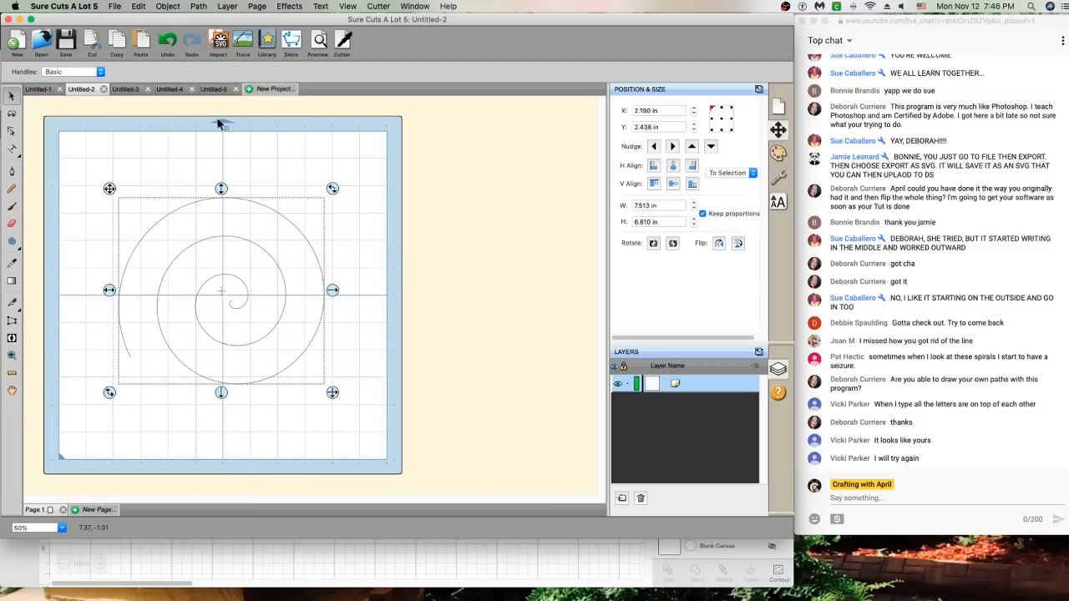
{"action": "left_click", "coordinate": [12, 148]}
From the spiral's outer end, type 'twas the night before christmas...' in Helvetica Neue Condensed
{"action": "left_click", "coordinate": [126, 354]}
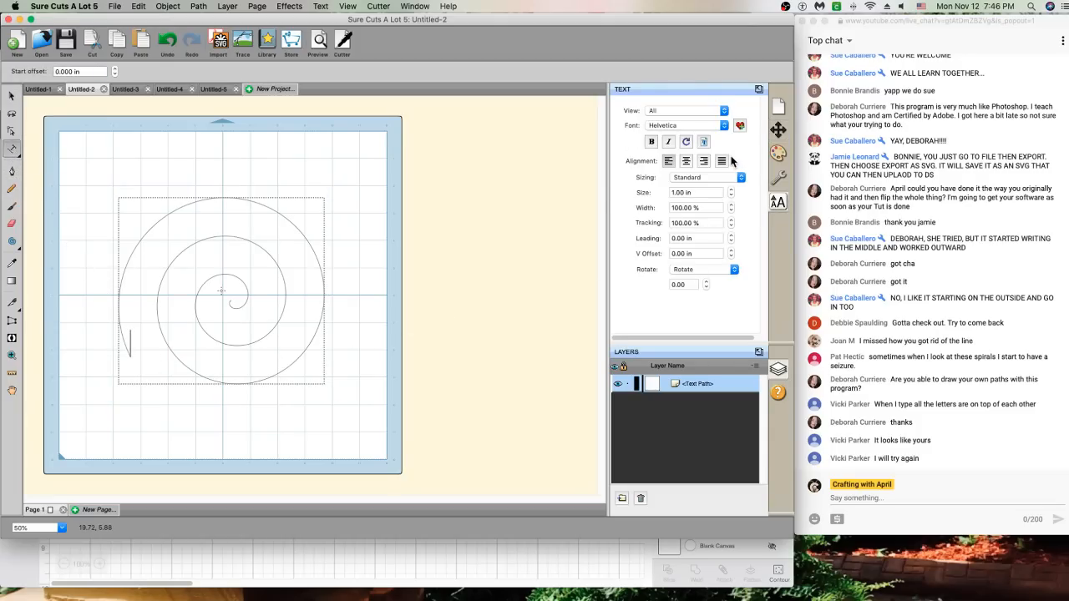
{"action": "left_click", "coordinate": [692, 124]}
{"action": "left_click", "coordinate": [693, 217]}
{"action": "type", "text": "twaw"}
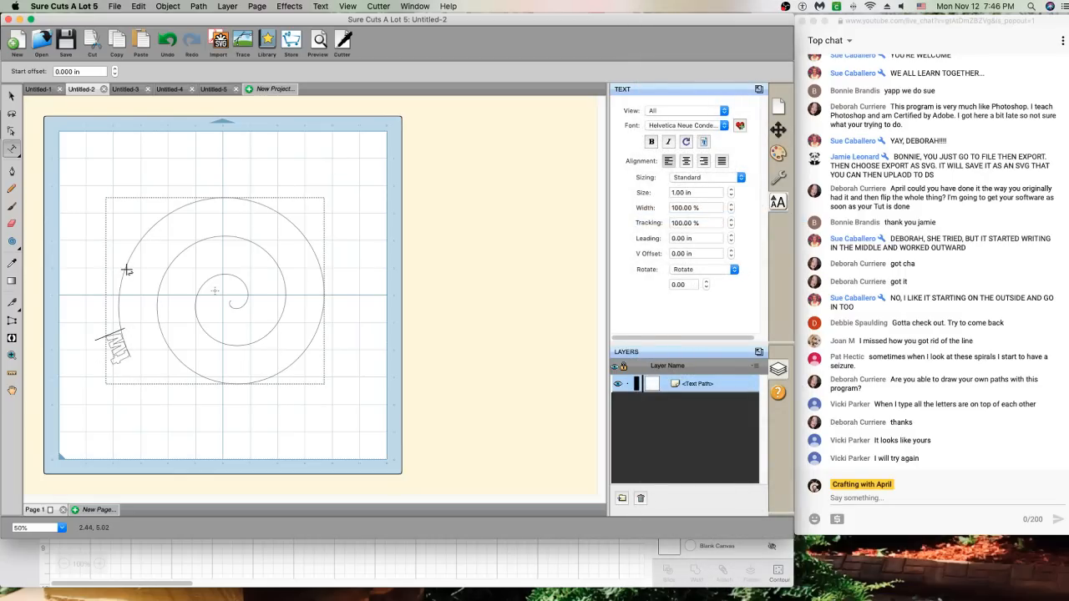
{"action": "type", "text": " the night"}
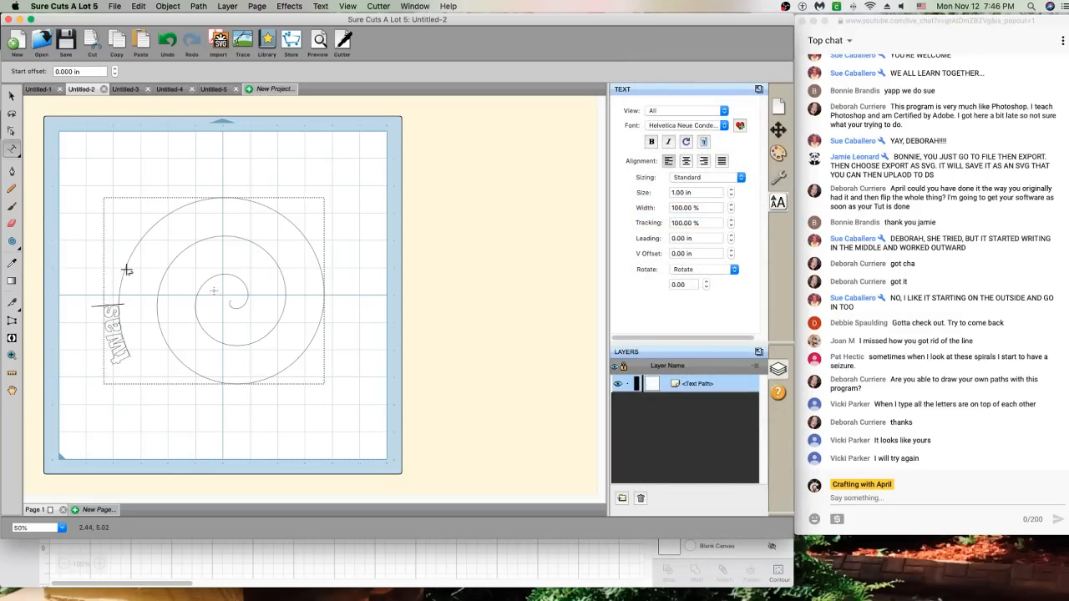
{"action": "type", "text": " be"}
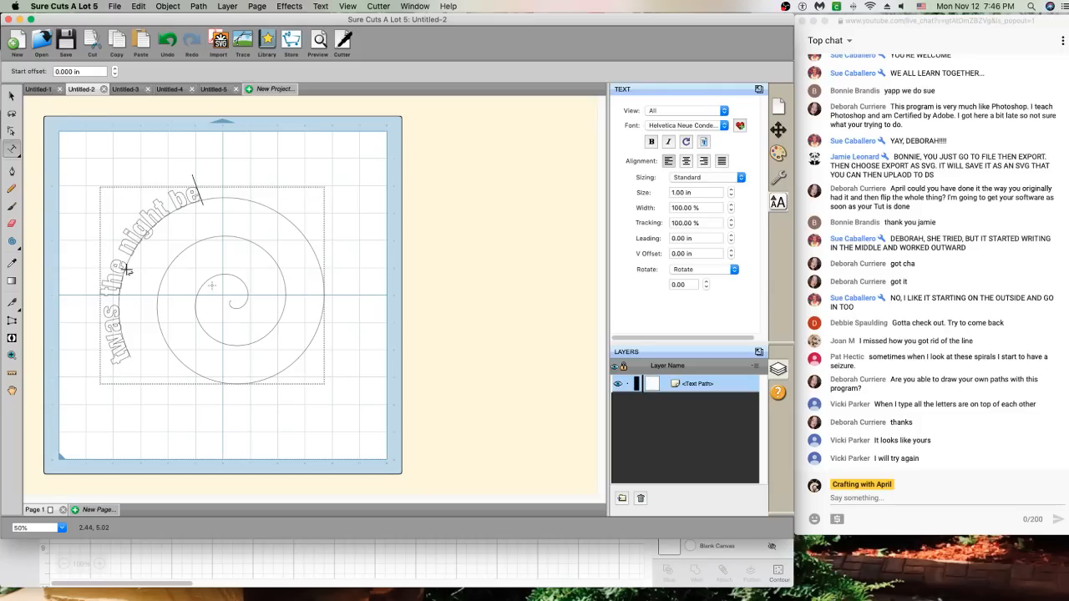
{"action": "type", "text": "fore christmas"}
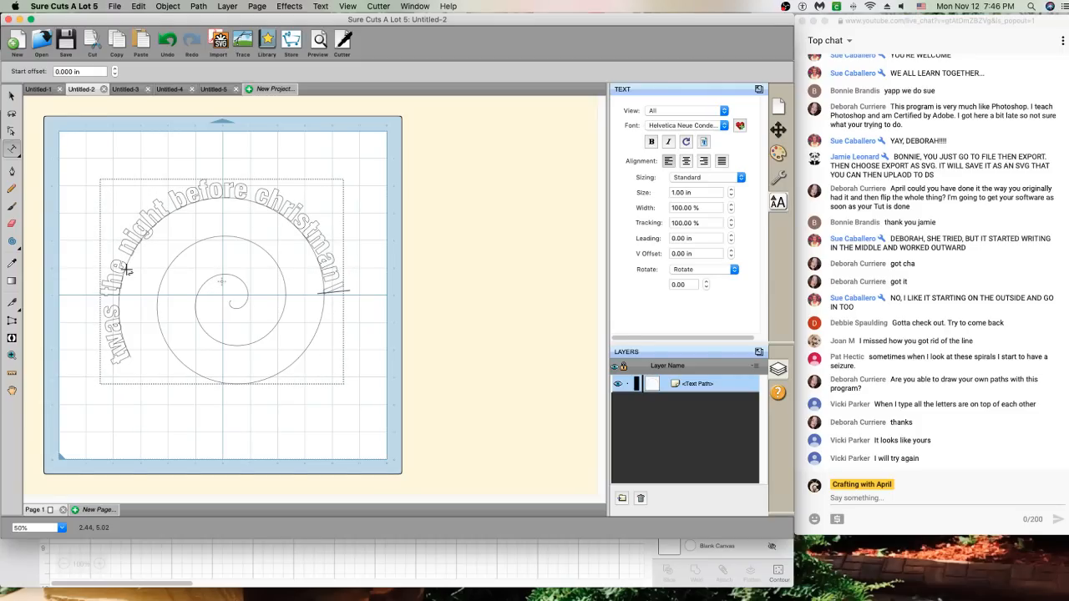
{"action": "type", "text": " When"}
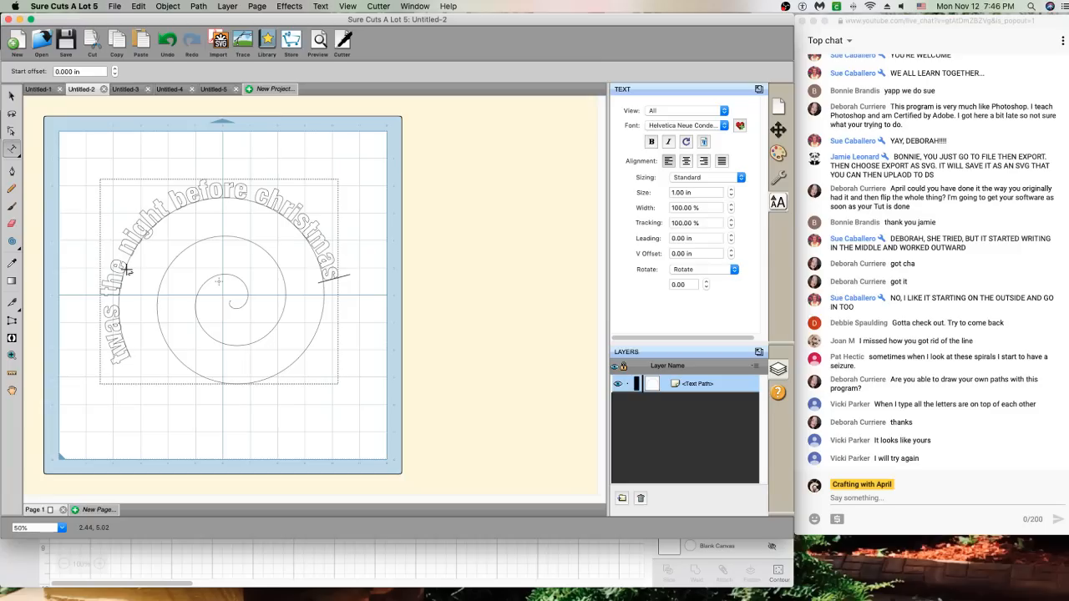
{"action": "type", "text": " all thro"}
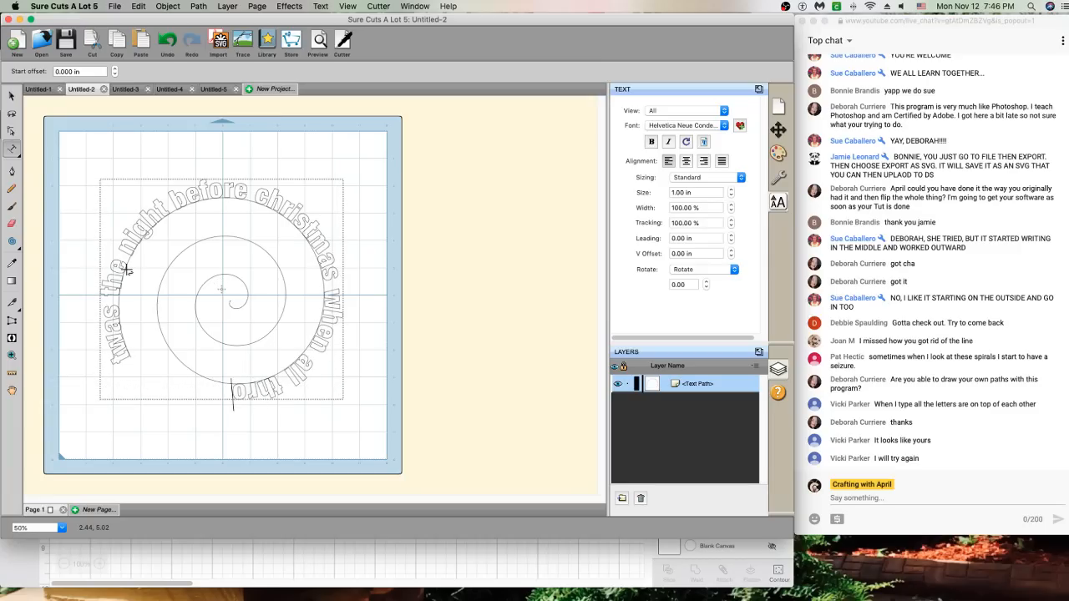
{"action": "type", "text": "ugh the hou"}
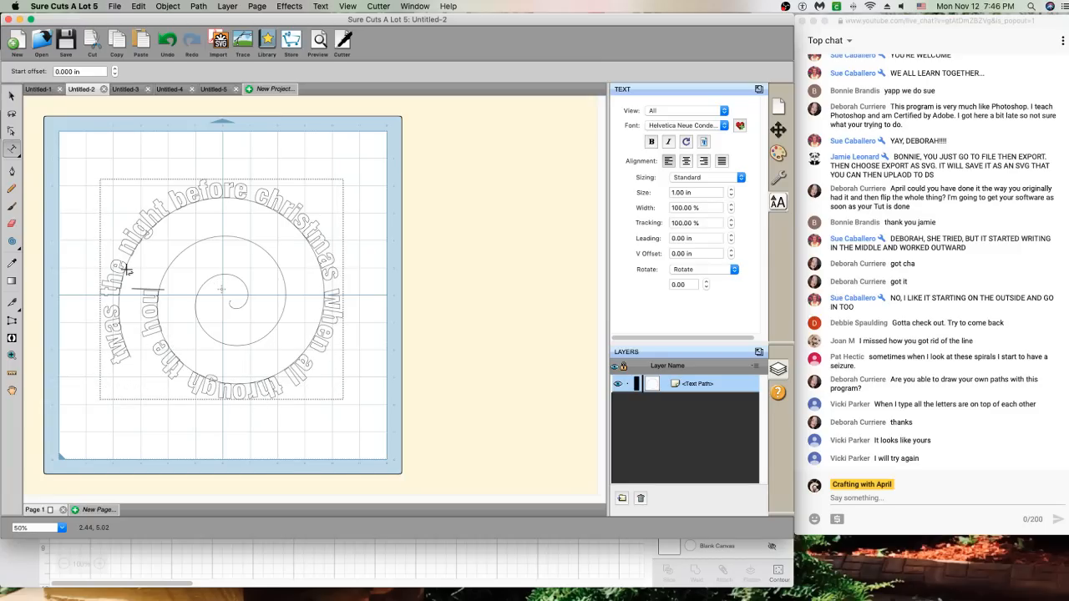
{"action": "type", "text": "se not a creatu"}
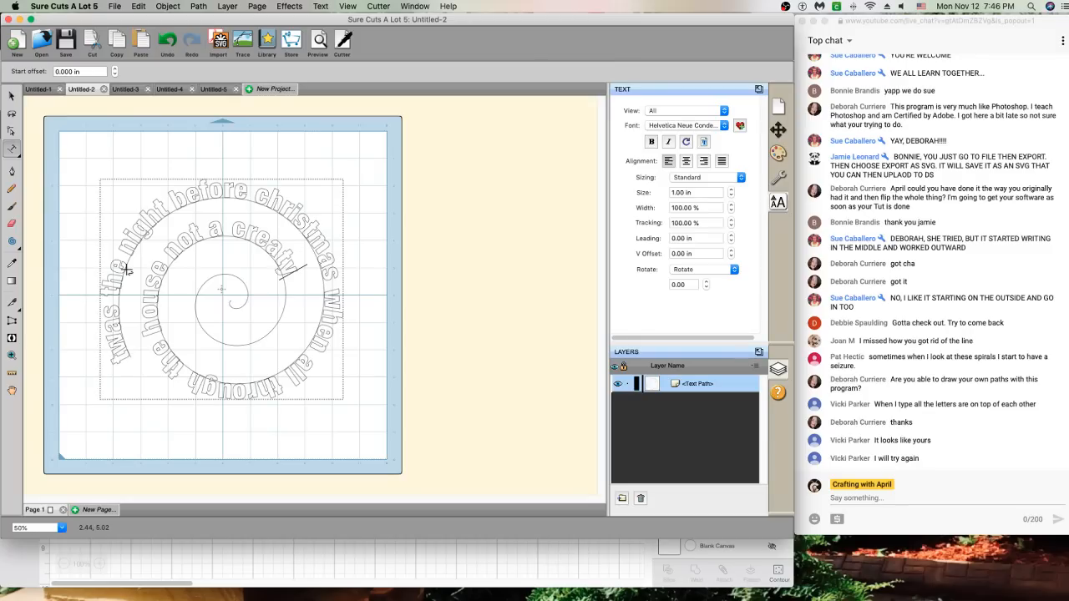
{"action": "key", "text": "BackSpace"}
{"action": "type", "text": "ure was s"}
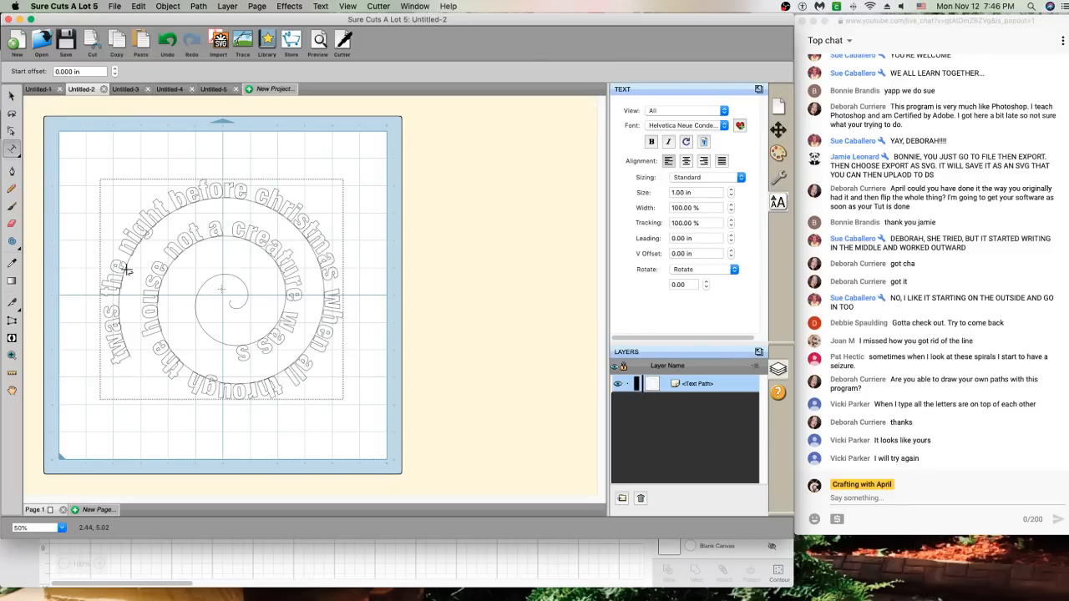
{"action": "type", "text": "tirring"}
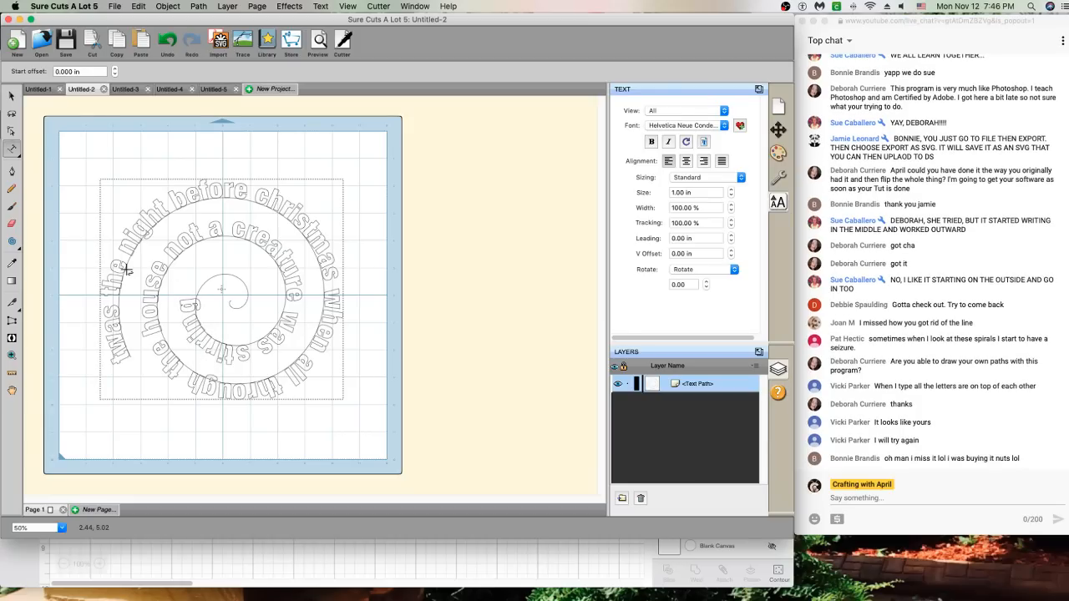
{"action": "type", "text": " not ev"}
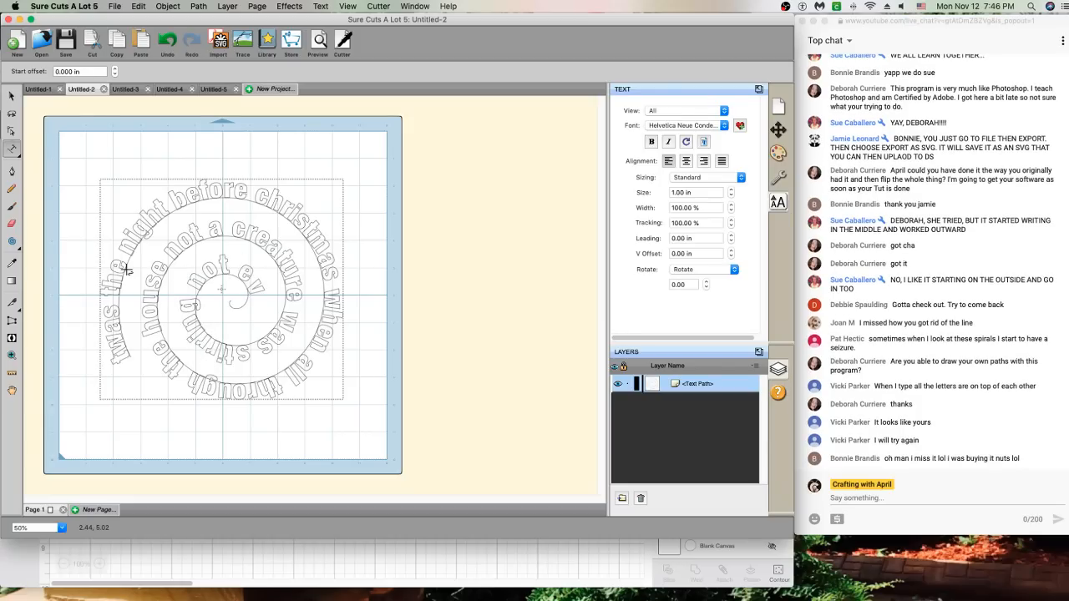
{"action": "type", "text": "en a mo"}
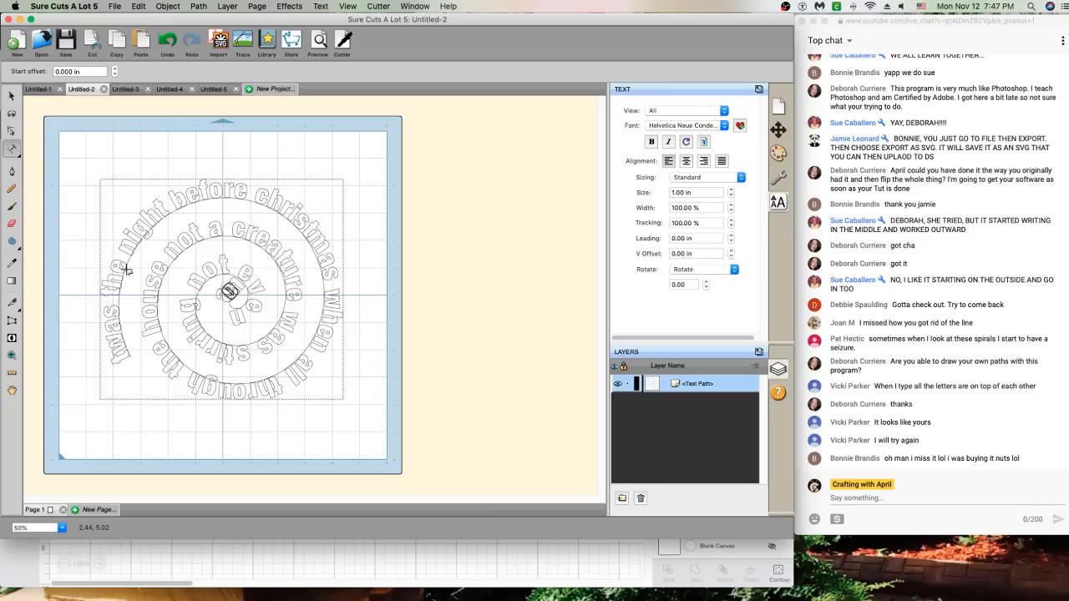
{"action": "key", "text": "BackSpace"}
{"action": "key", "text": "BackSpace"}
{"action": "key", "text": "BackSpace"}
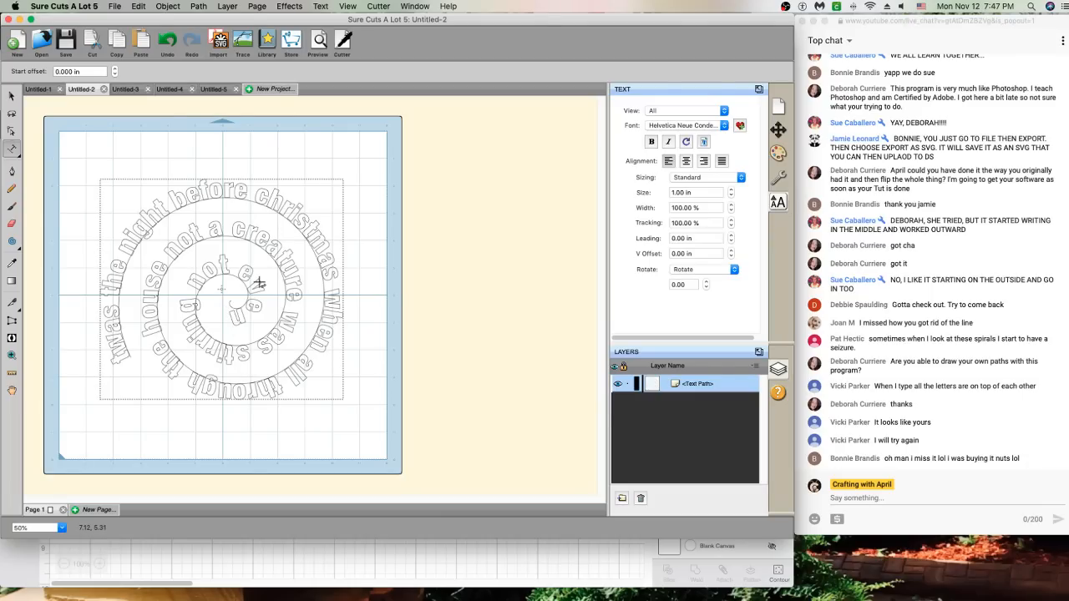
Dismiss the Text on path alert, deselect all, and marquee-select the whole spiral text
{"action": "left_click", "coordinate": [351, 196]}
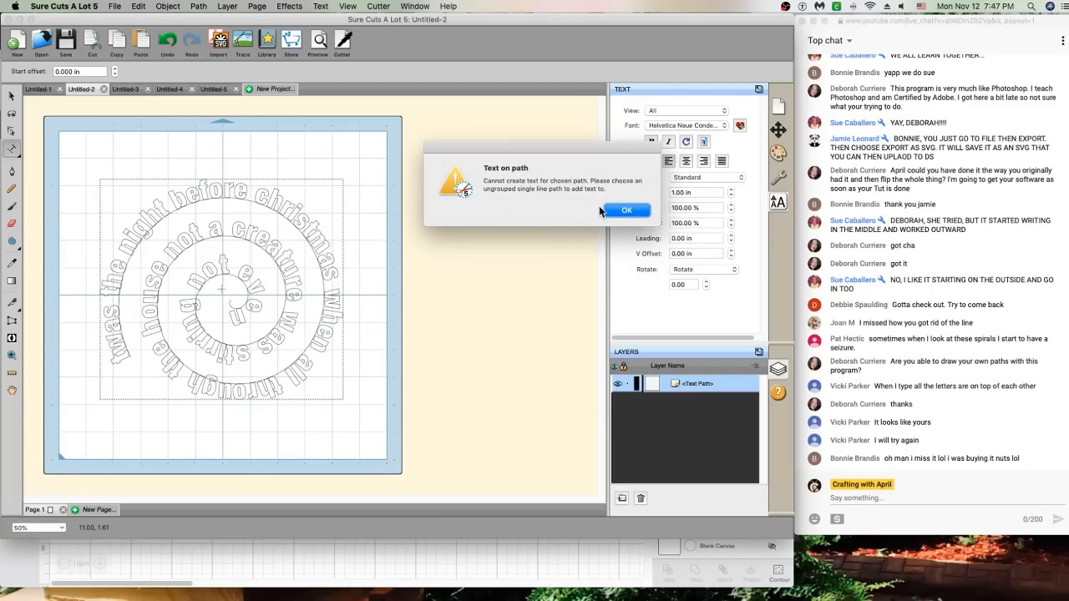
{"action": "left_click", "coordinate": [627, 214]}
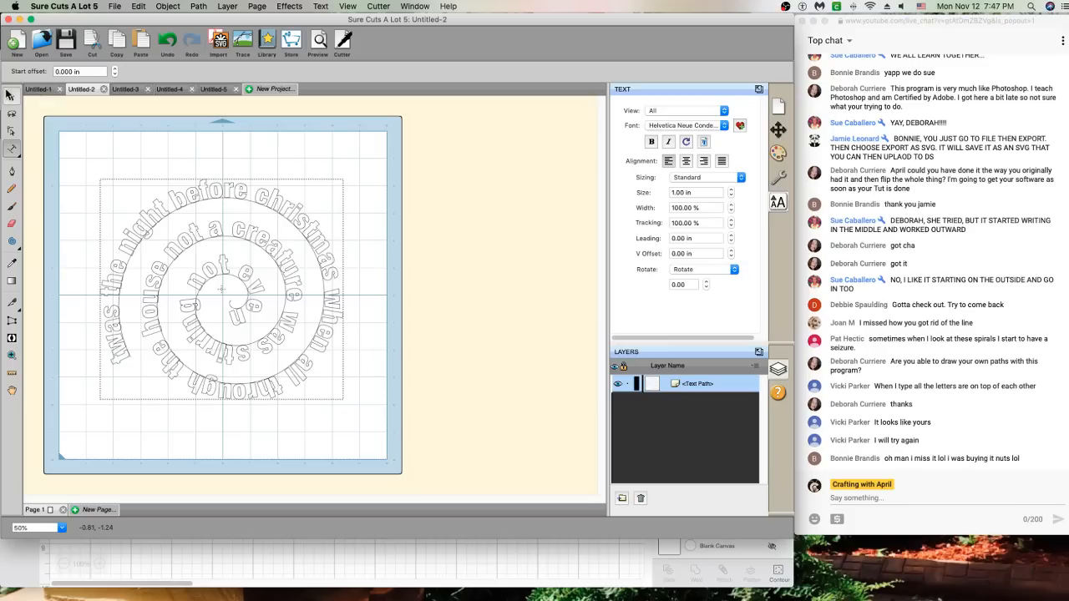
{"action": "left_click", "coordinate": [11, 96]}
{"action": "right_click", "coordinate": [253, 218]}
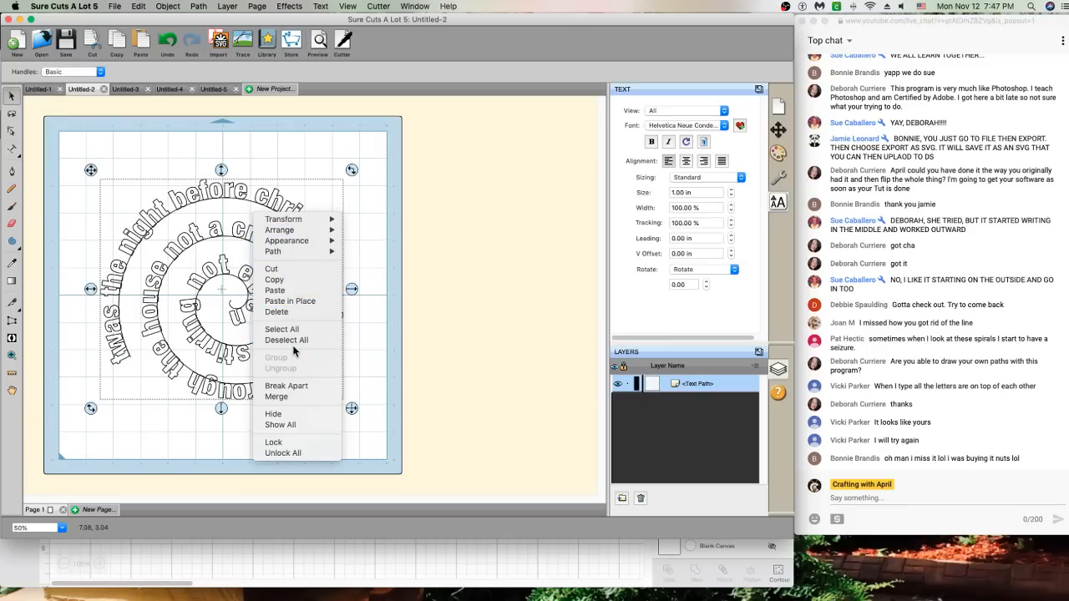
{"action": "left_click", "coordinate": [354, 390]}
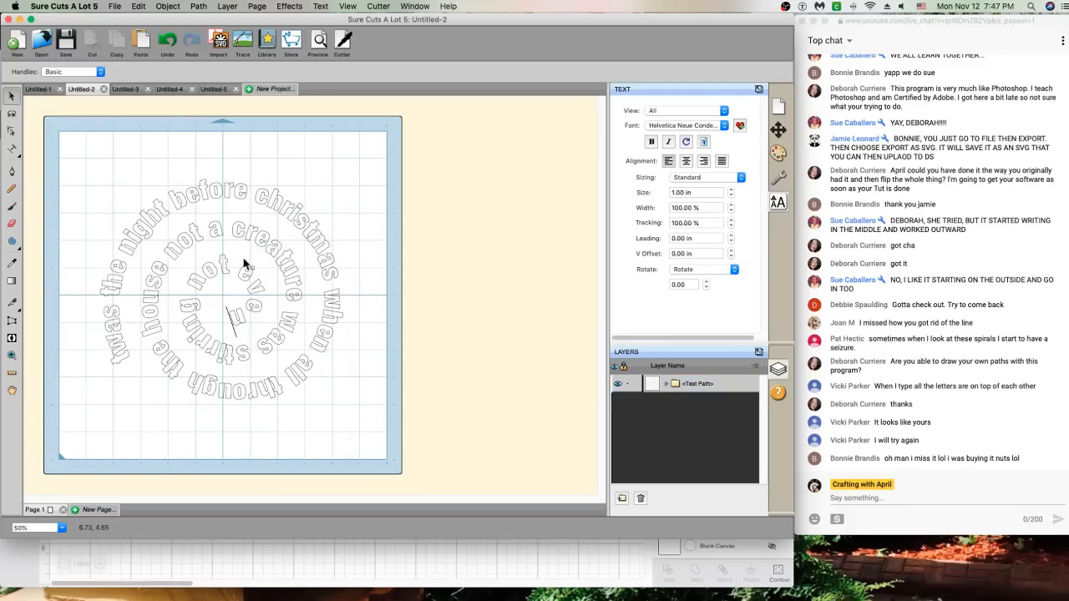
{"action": "mouse_move", "coordinate": [87, 163]}
{"action": "left_mouse_down"}
{"action": "mouse_move", "coordinate": [288, 238]}
{"action": "mouse_move", "coordinate": [366, 427]}
{"action": "left_mouse_up"}
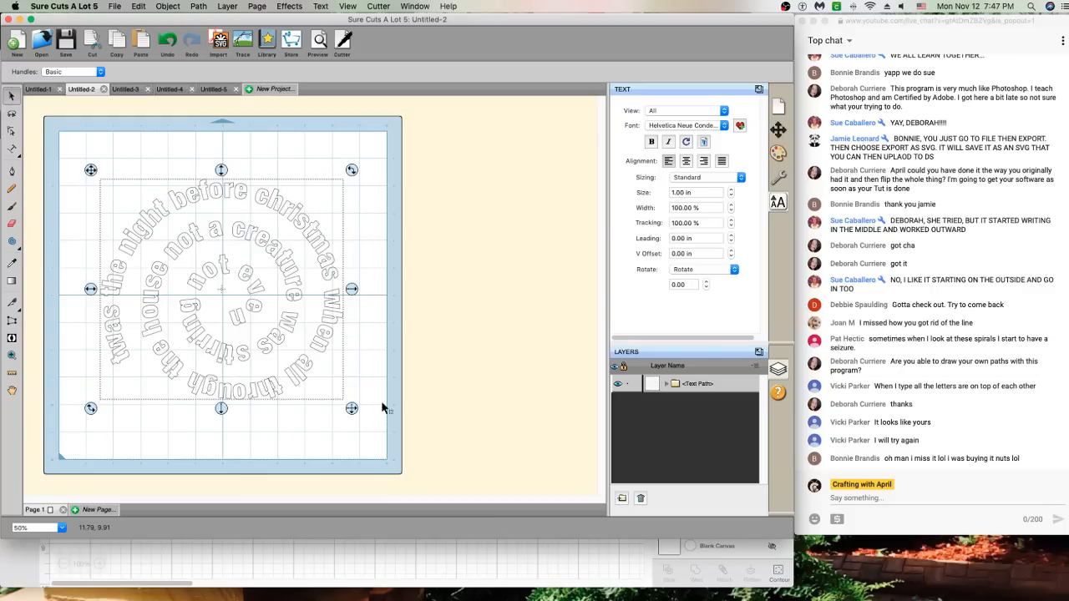
Give the spiral text a solid black colour fill in Fill & Stroke
{"action": "left_click", "coordinate": [778, 153]}
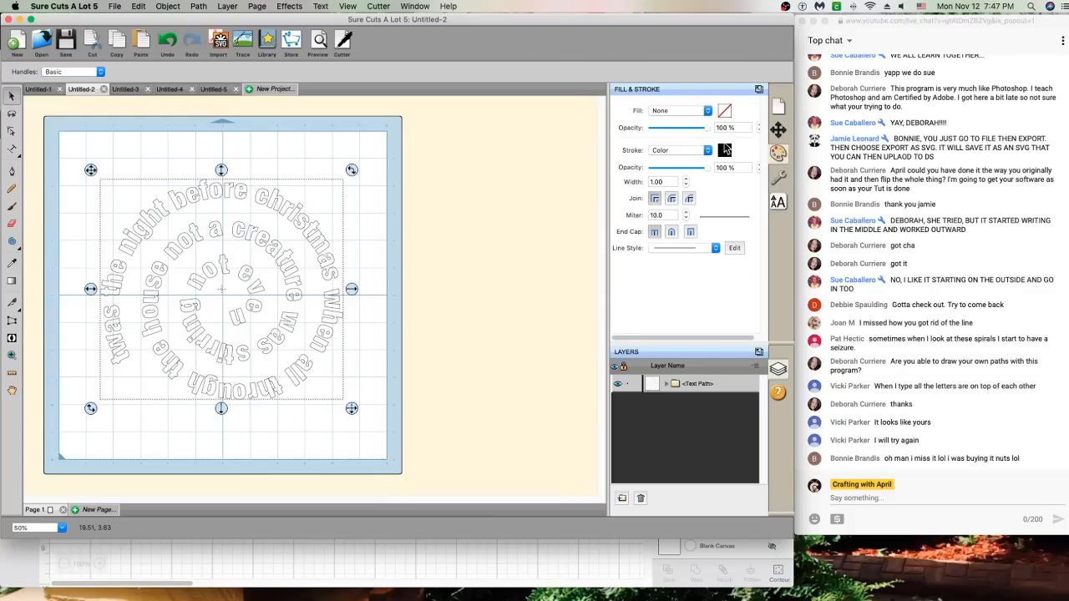
{"action": "left_click", "coordinate": [707, 110]}
{"action": "left_click", "coordinate": [696, 121]}
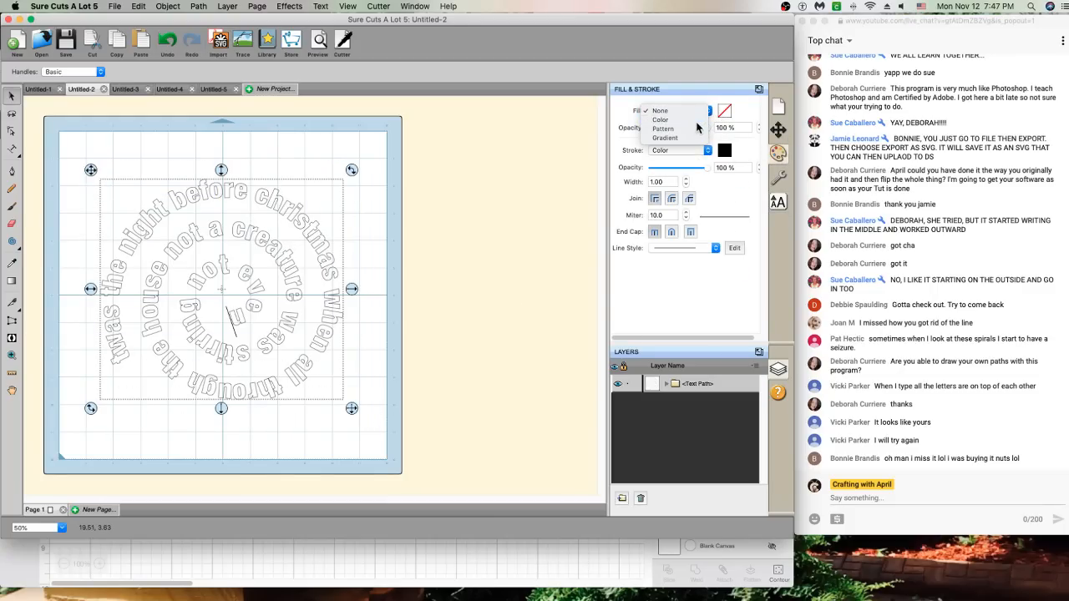
{"action": "left_click", "coordinate": [724, 111]}
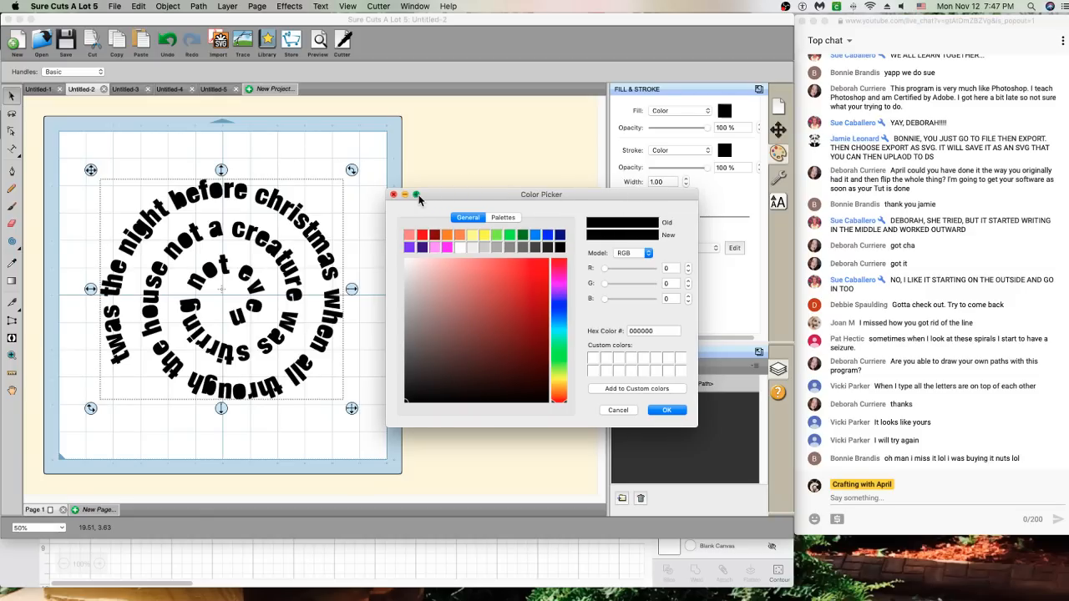
{"action": "left_click", "coordinate": [667, 410]}
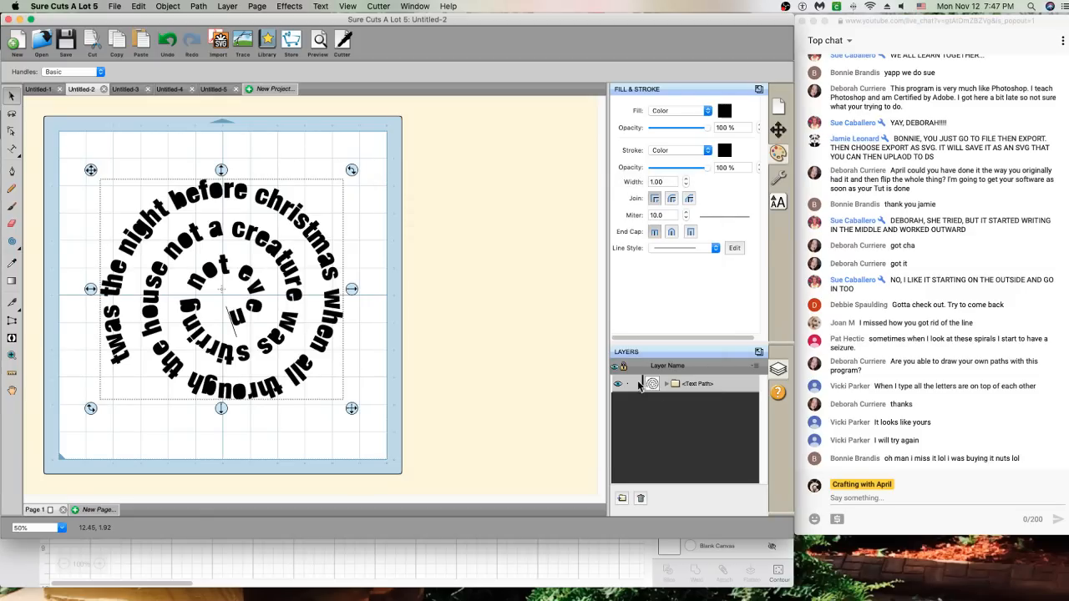
Merge the spiral letters into one shape and nudge it slightly up and right
{"action": "right_click", "coordinate": [200, 192]}
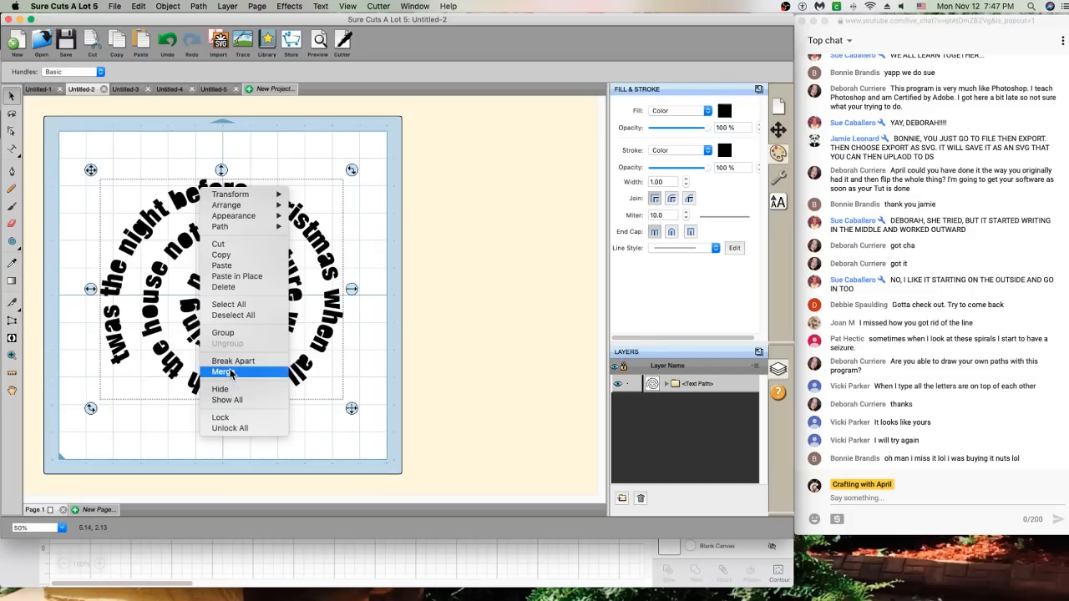
{"action": "left_click", "coordinate": [223, 372]}
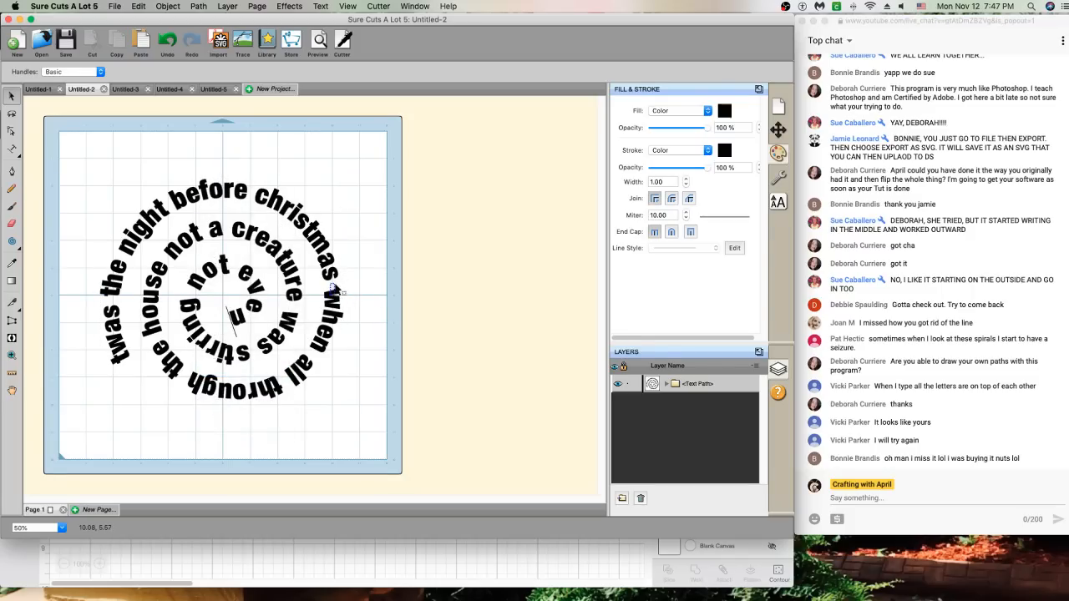
{"action": "left_click", "coordinate": [323, 256]}
{"action": "mouse_move", "coordinate": [323, 257]}
{"action": "left_mouse_down"}
{"action": "mouse_move", "coordinate": [348, 258]}
{"action": "mouse_move", "coordinate": [330, 245]}
{"action": "left_mouse_up"}
{"action": "left_click", "coordinate": [366, 354]}
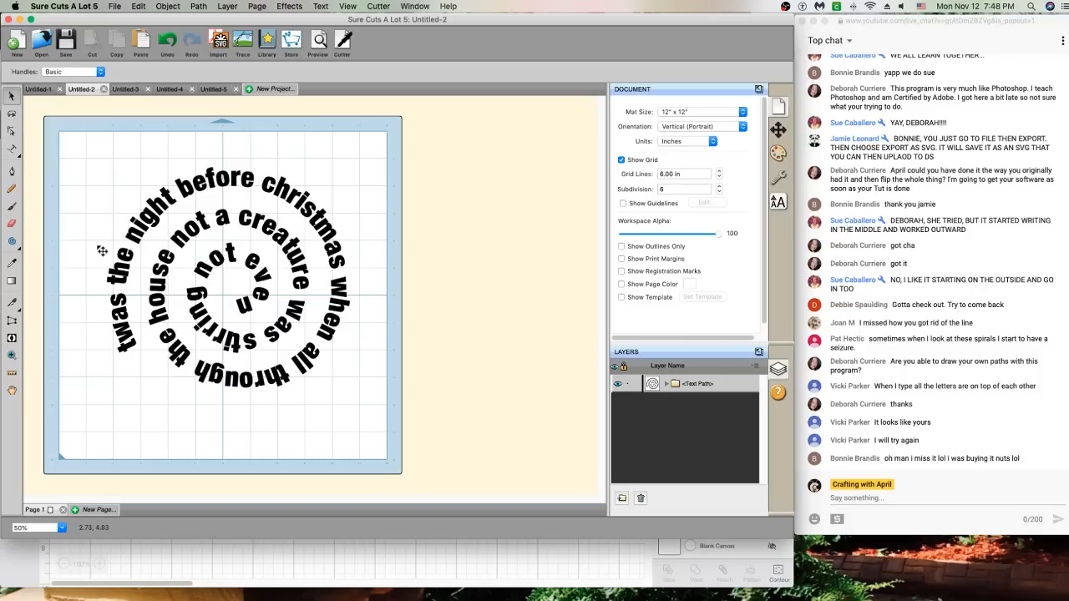
Add the vertical word 'CHRISTMAS' down the left side of the mat with the Vertical Type Tool
{"action": "left_click", "coordinate": [12, 148]}
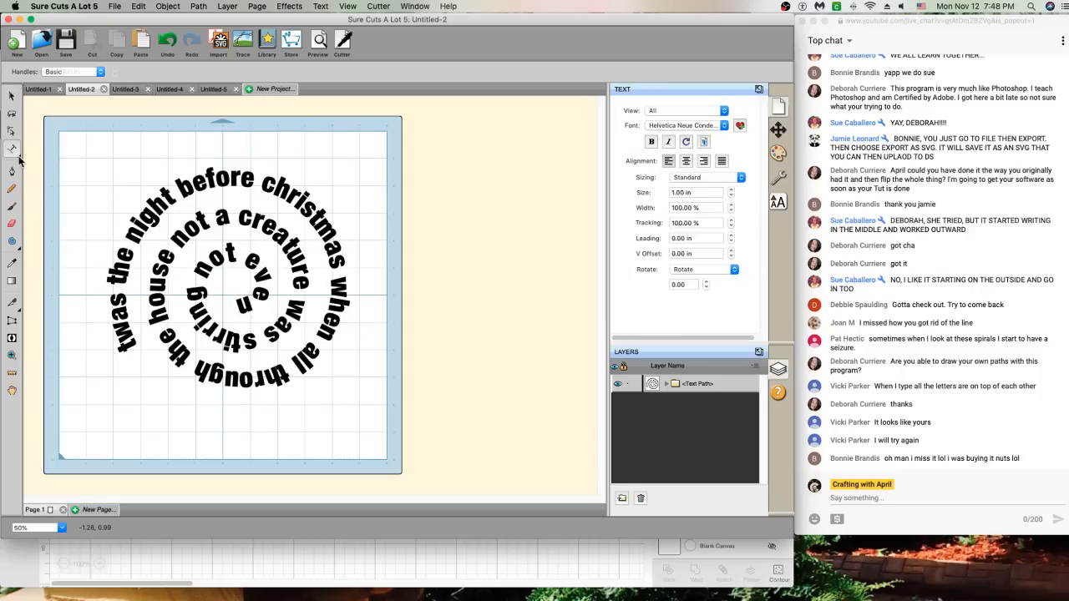
{"action": "left_click_drag", "start_coordinate": [11, 148], "coordinate": [38, 171]}
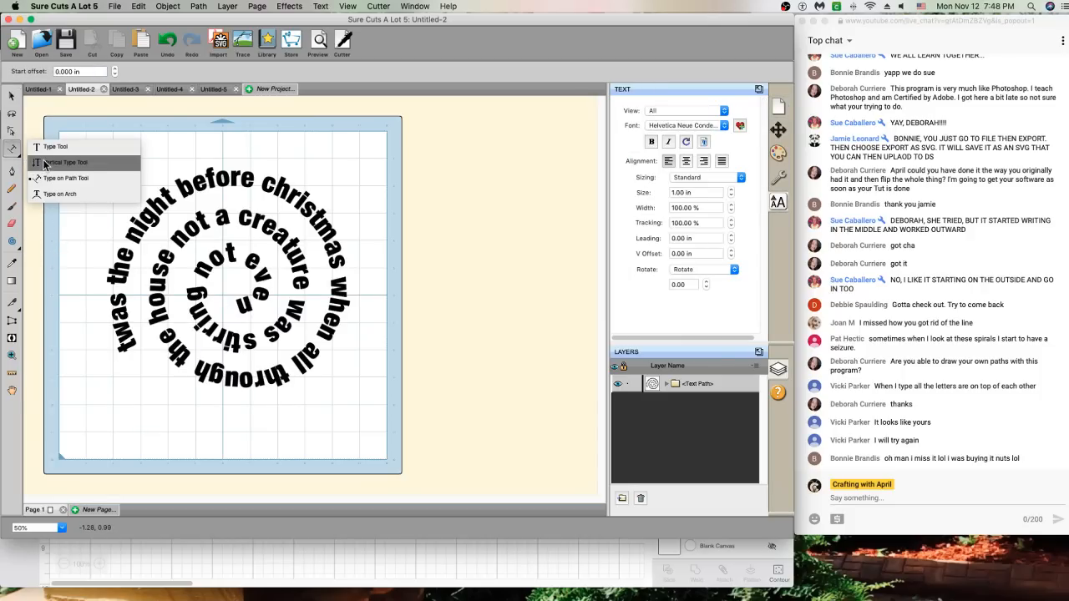
{"action": "left_click", "coordinate": [44, 164]}
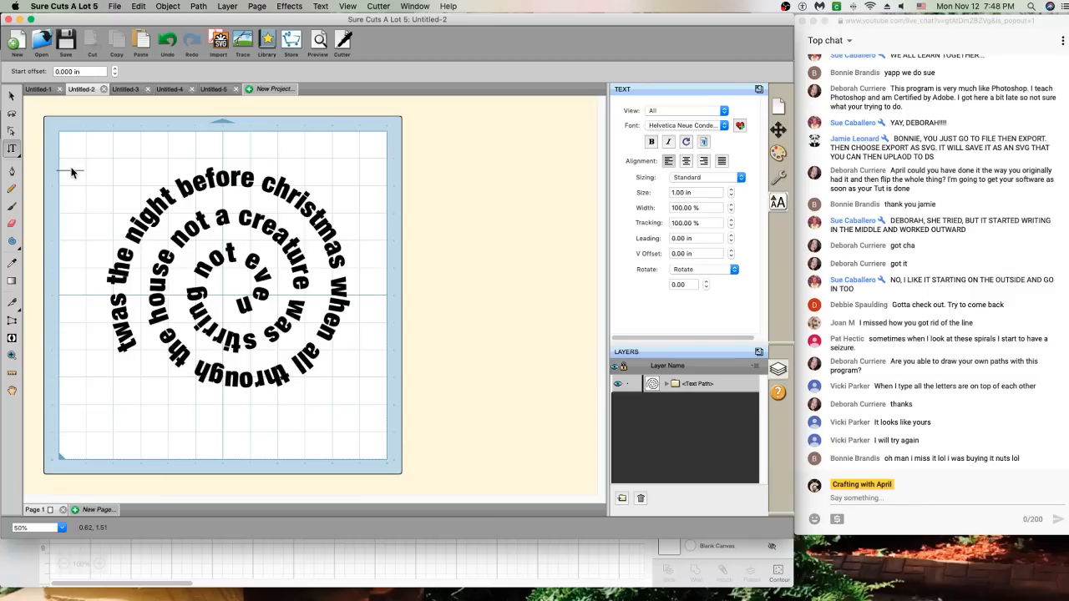
{"action": "type", "text": "CHRISTMAS"}
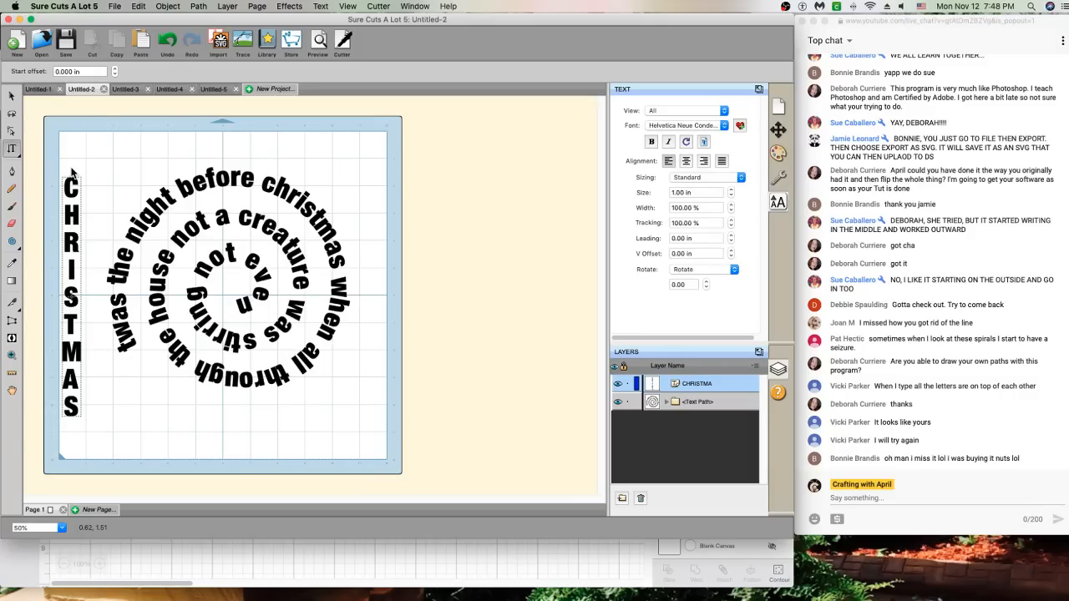
{"action": "left_click", "coordinate": [205, 185]}
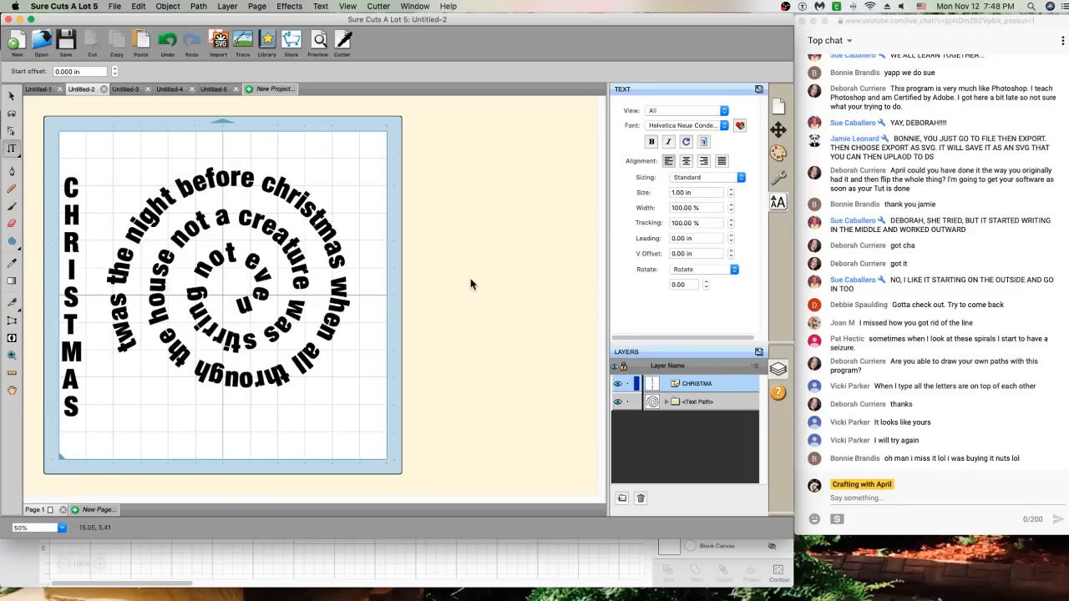
{"action": "left_click", "coordinate": [298, 309]}
Choose Rectangle from the shape tool flyout
{"action": "left_click", "coordinate": [12, 242]}
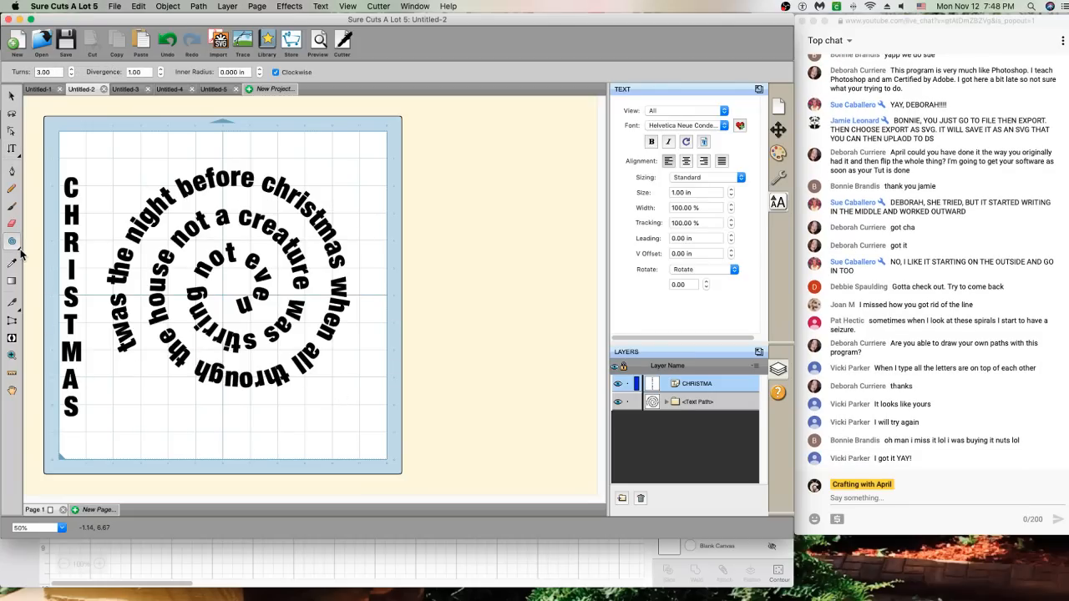
{"action": "left_click", "coordinate": [20, 250]}
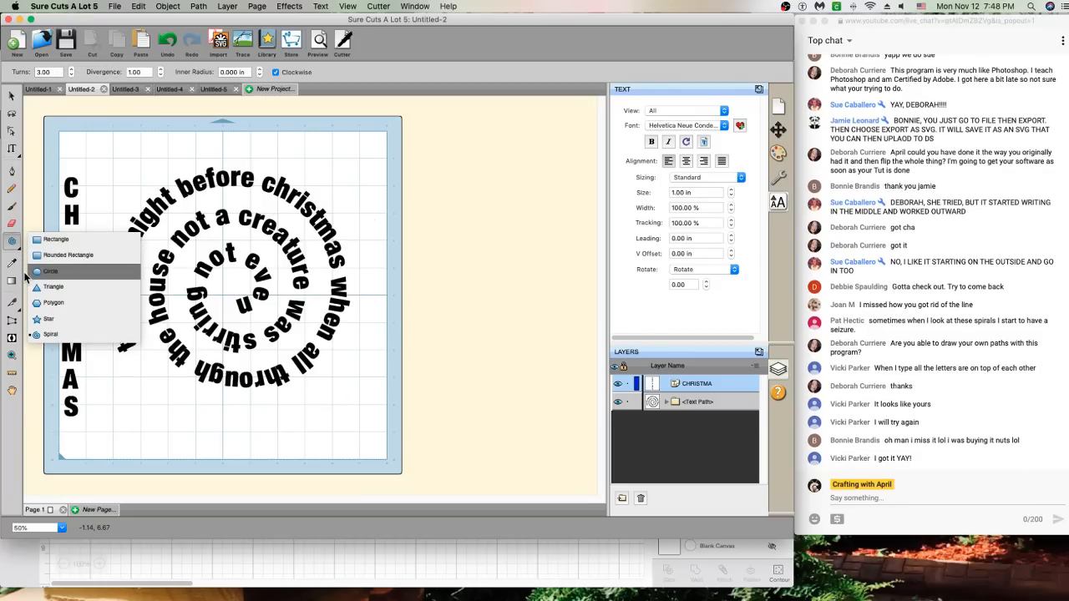
{"action": "left_click", "coordinate": [38, 239]}
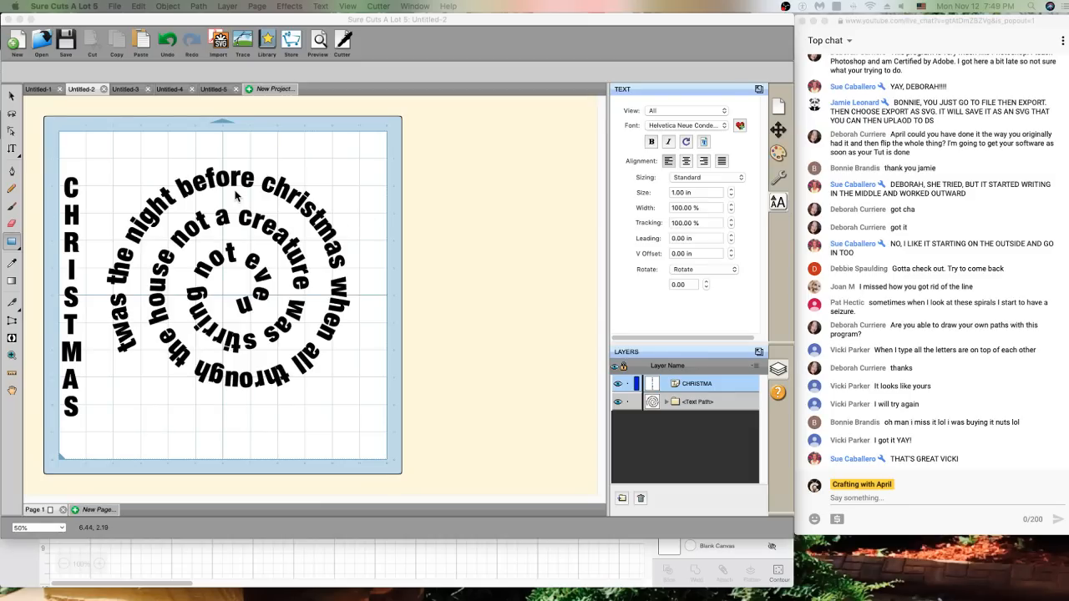
Place small rectangles near the word CHRISTMAS, then select and delete the stray empty object
{"action": "left_click", "coordinate": [200, 190]}
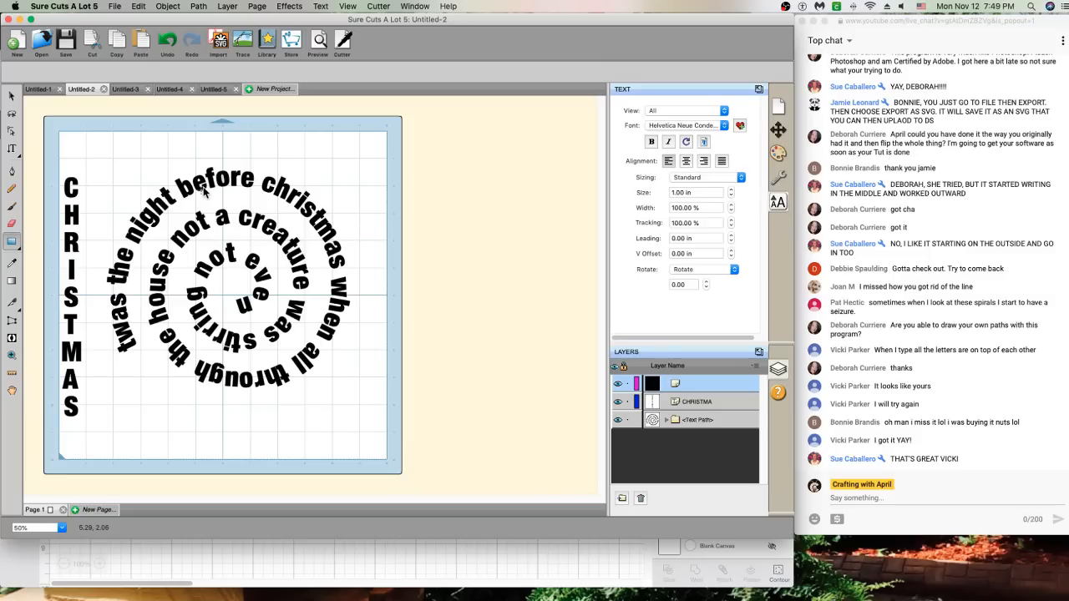
{"action": "left_click", "coordinate": [202, 187]}
{"action": "left_click", "coordinate": [259, 198]}
{"action": "left_click", "coordinate": [279, 196]}
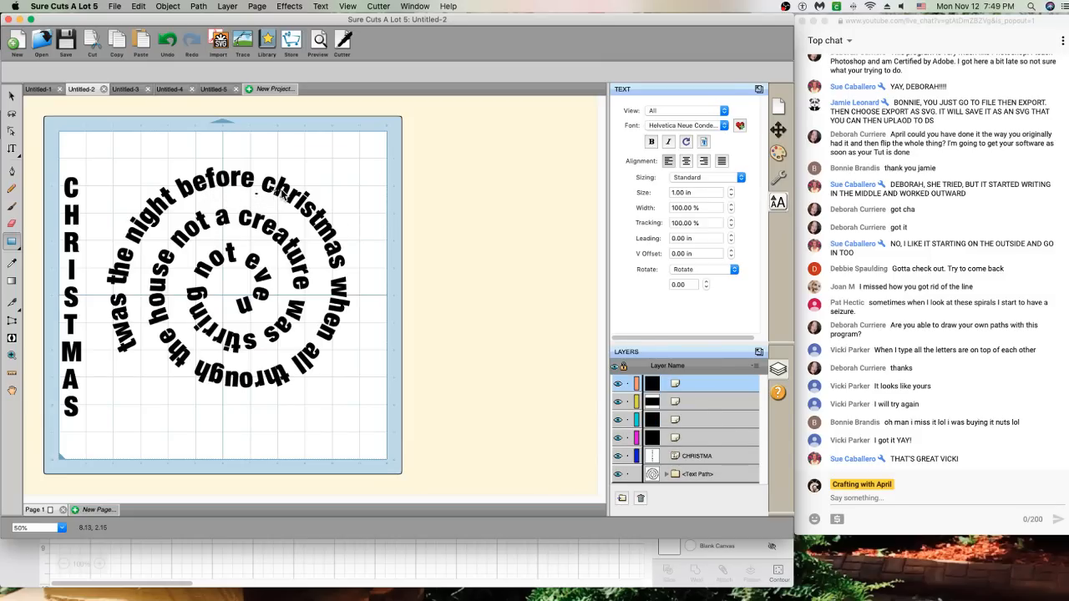
{"action": "left_click", "coordinate": [261, 197]}
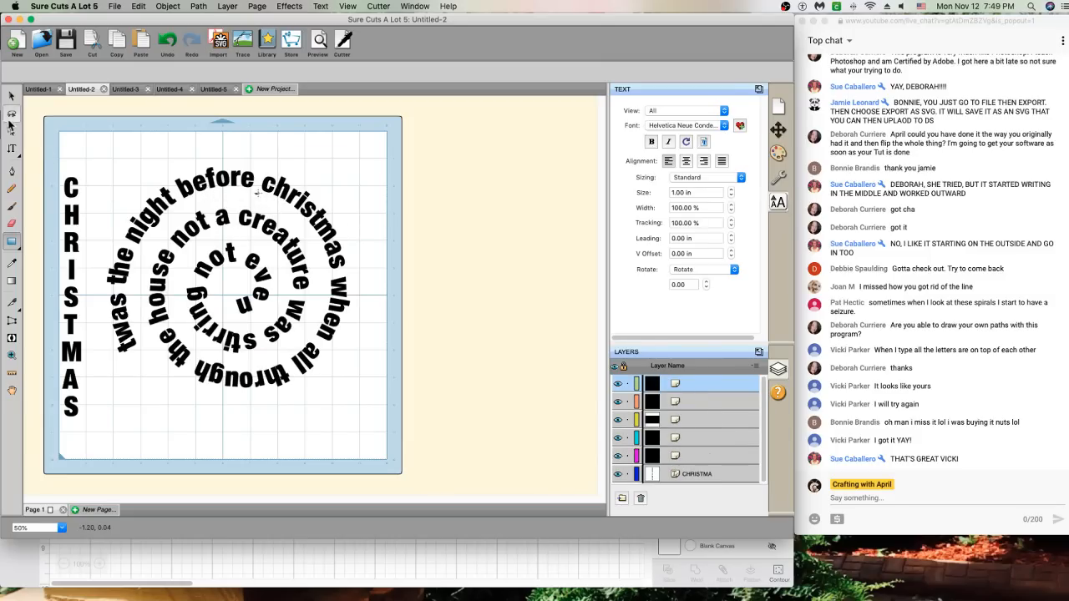
{"action": "left_click", "coordinate": [12, 96]}
{"action": "left_click", "coordinate": [258, 192]}
{"action": "key", "text": "Delete"}
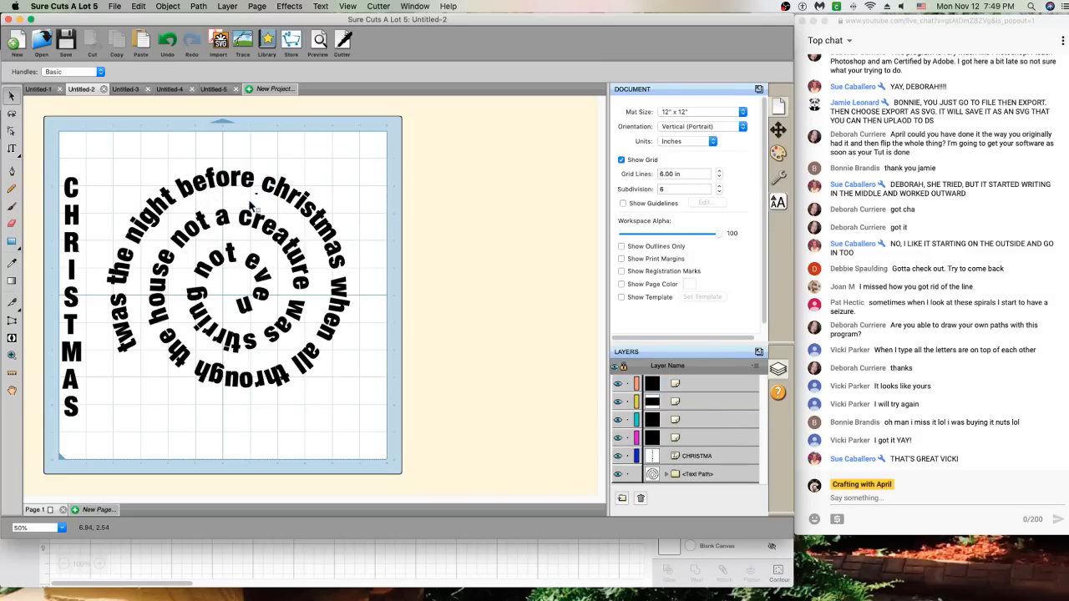
Undo the deletion and the stray empty rectangles added near the spiral
{"action": "left_click", "coordinate": [169, 39]}
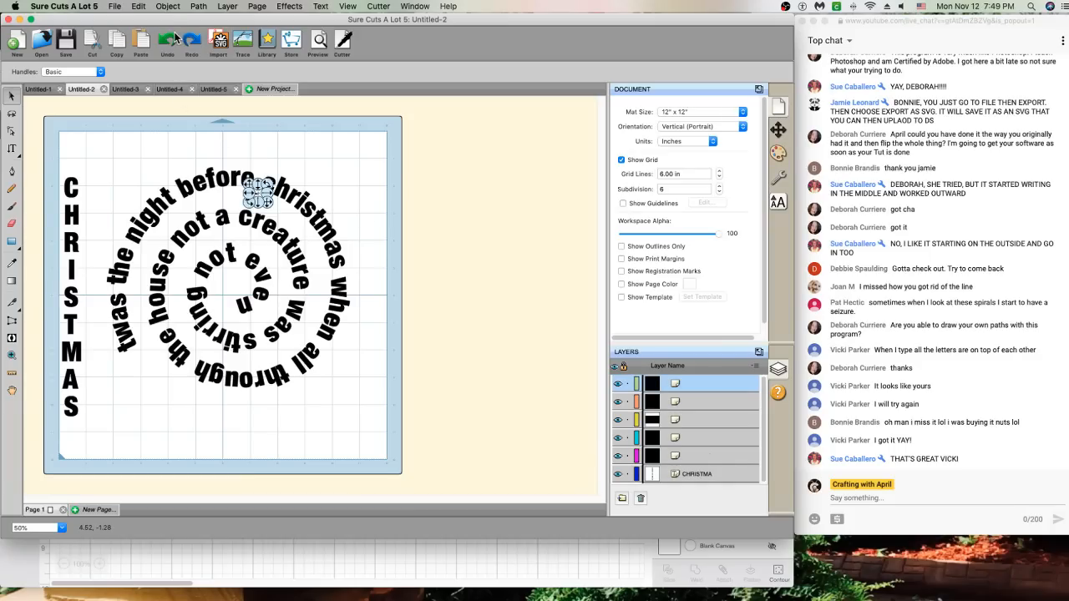
{"action": "left_click", "coordinate": [170, 40]}
{"action": "left_click", "coordinate": [170, 39]}
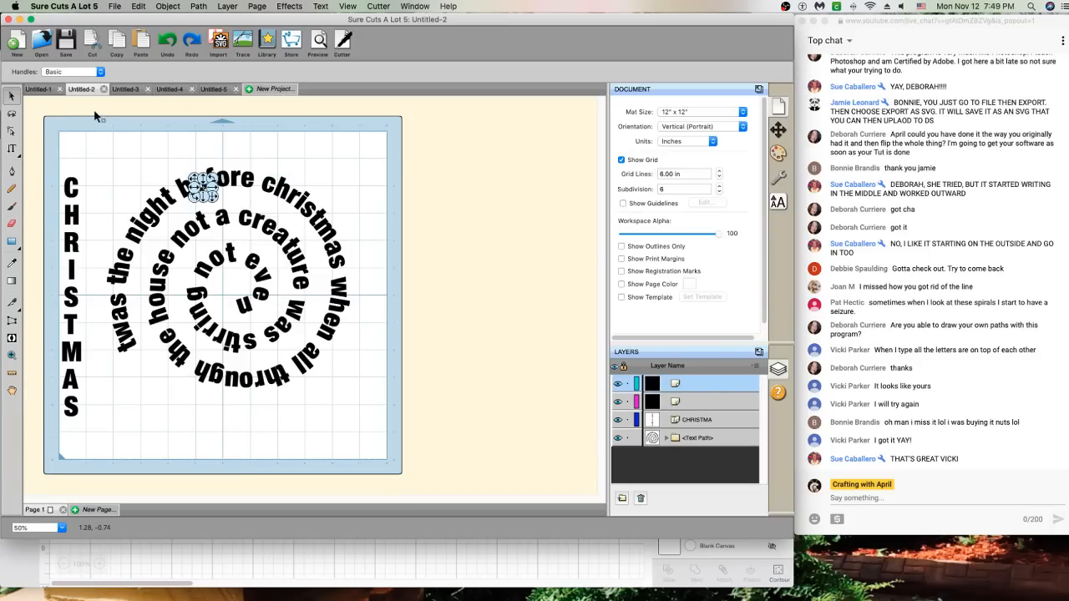
{"action": "left_click", "coordinate": [166, 42]}
{"action": "left_click", "coordinate": [165, 42]}
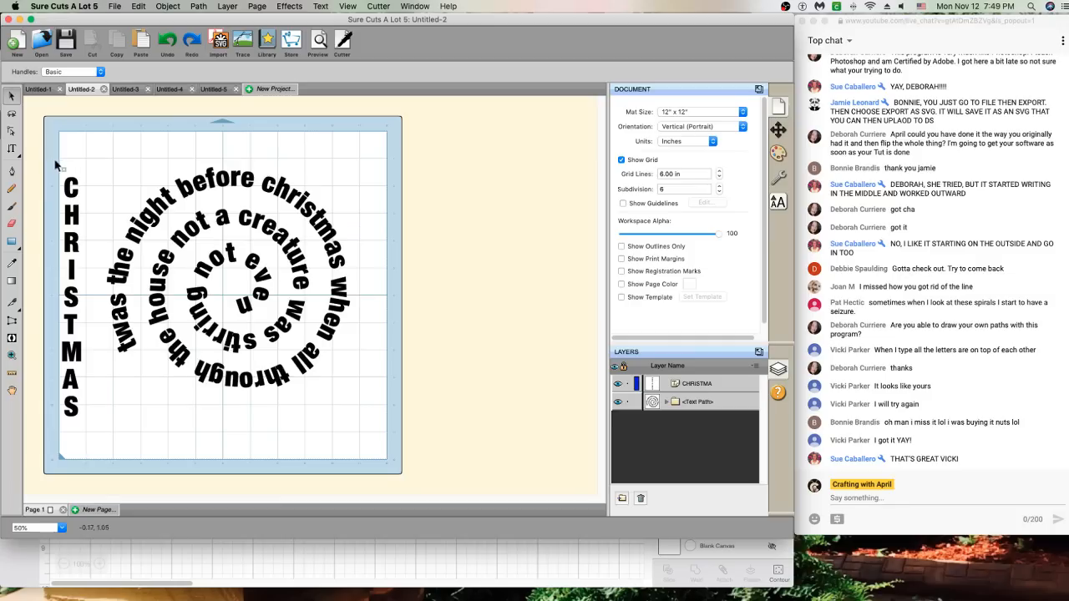
Undo further letters until the vertical word is cut back to CHRIST
{"action": "left_click", "coordinate": [13, 97]}
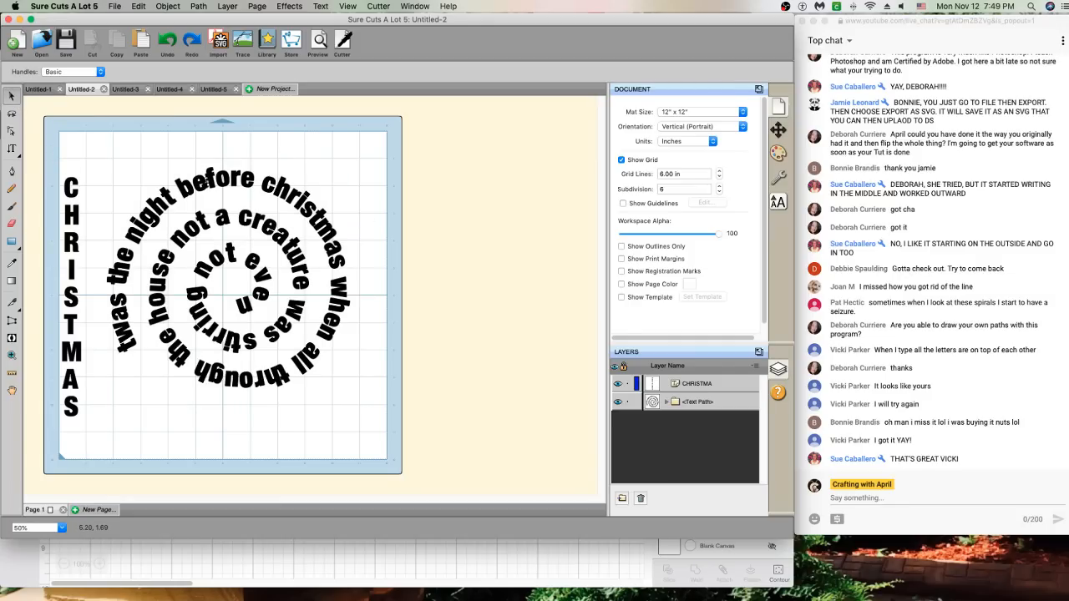
{"action": "left_click", "coordinate": [171, 44]}
{"action": "left_click", "coordinate": [170, 43]}
{"action": "left_click", "coordinate": [171, 43]}
{"action": "left_click", "coordinate": [171, 44]}
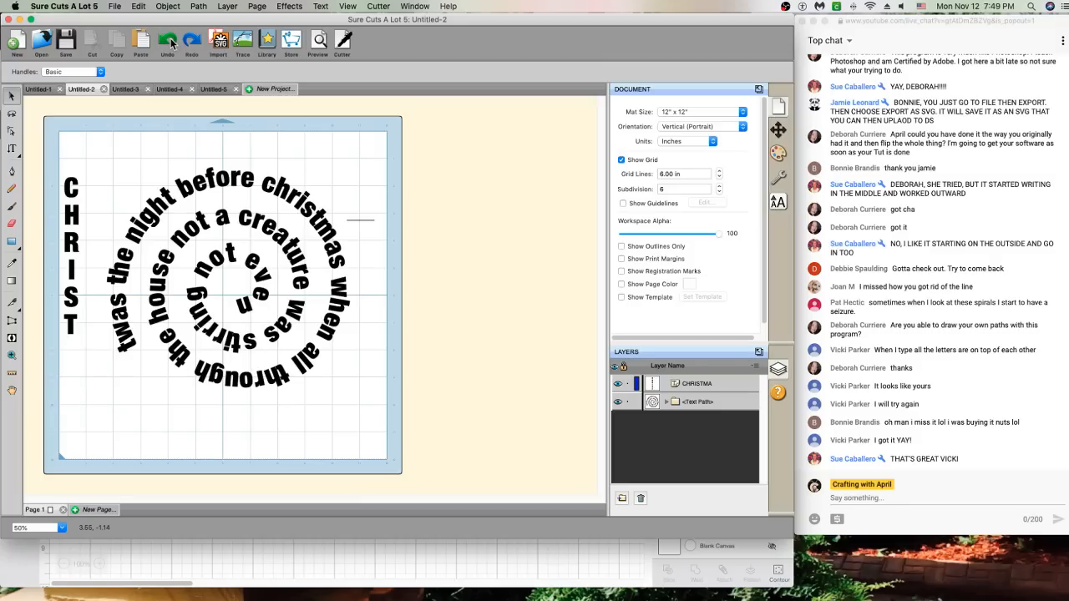
{"action": "left_click", "coordinate": [170, 44]}
{"action": "left_click", "coordinate": [170, 43]}
{"action": "left_click", "coordinate": [170, 43]}
{"action": "left_click", "coordinate": [170, 44]}
{"action": "left_click", "coordinate": [170, 43]}
{"action": "left_click", "coordinate": [170, 43]}
{"action": "left_click", "coordinate": [171, 44]}
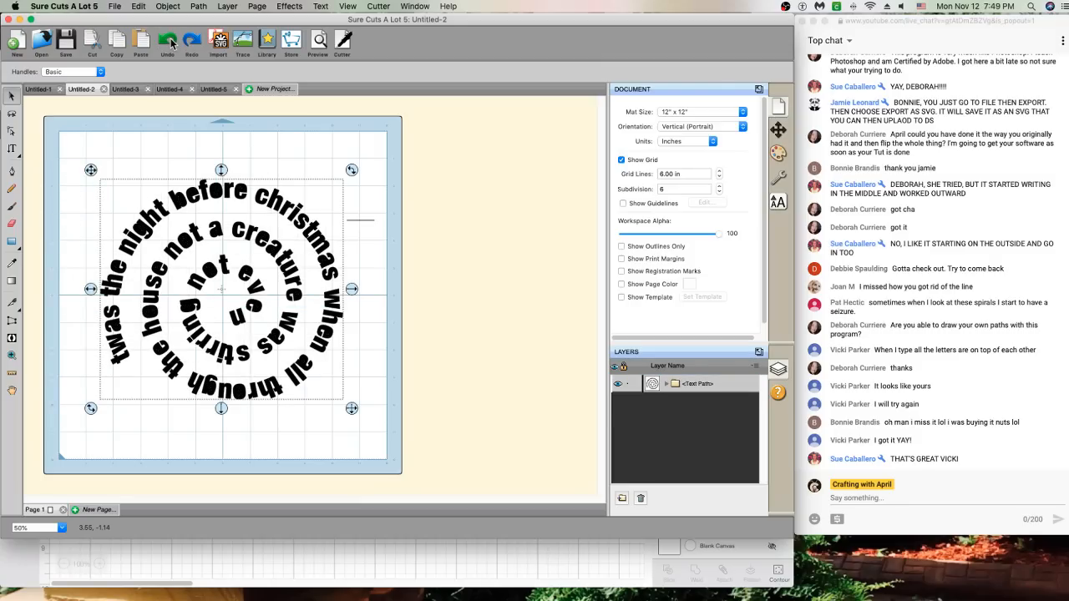
{"action": "left_click", "coordinate": [171, 43]}
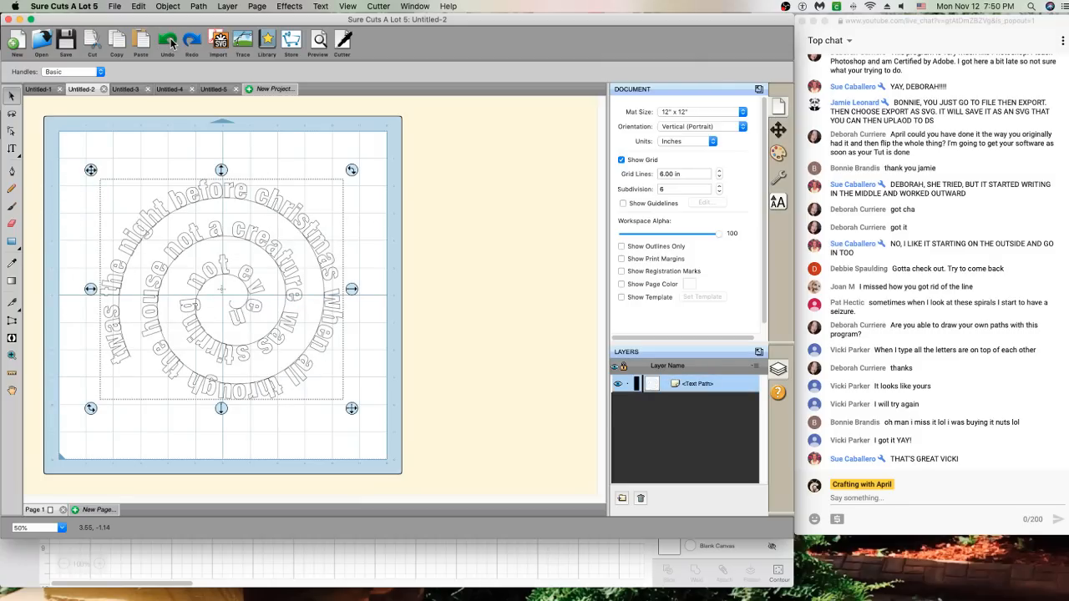
{"action": "left_click", "coordinate": [182, 179]}
{"action": "right_click", "coordinate": [183, 195]}
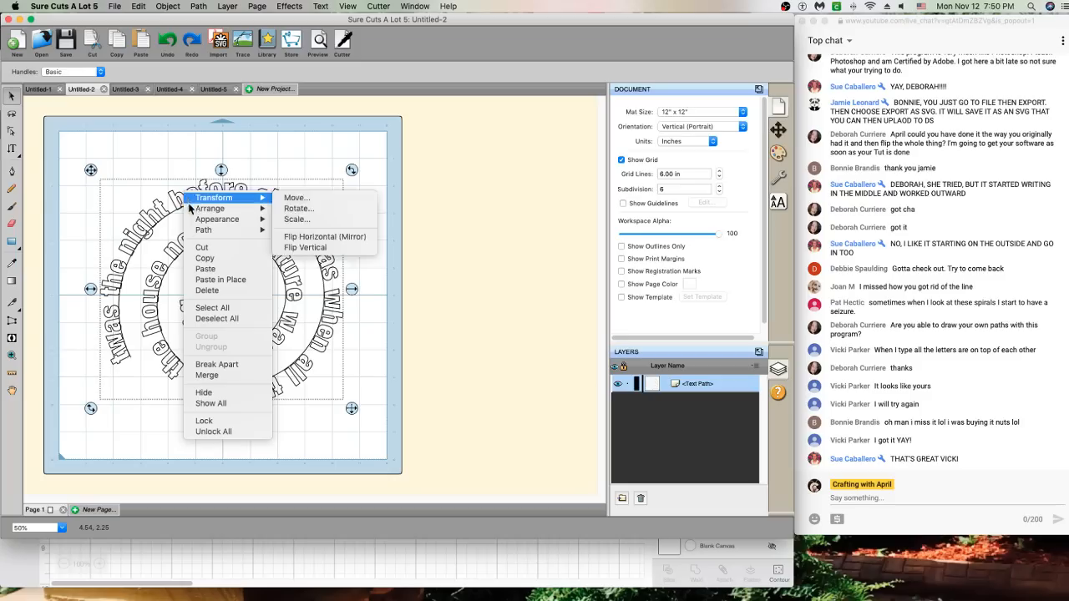
{"action": "mouse_move", "coordinate": [207, 200]}
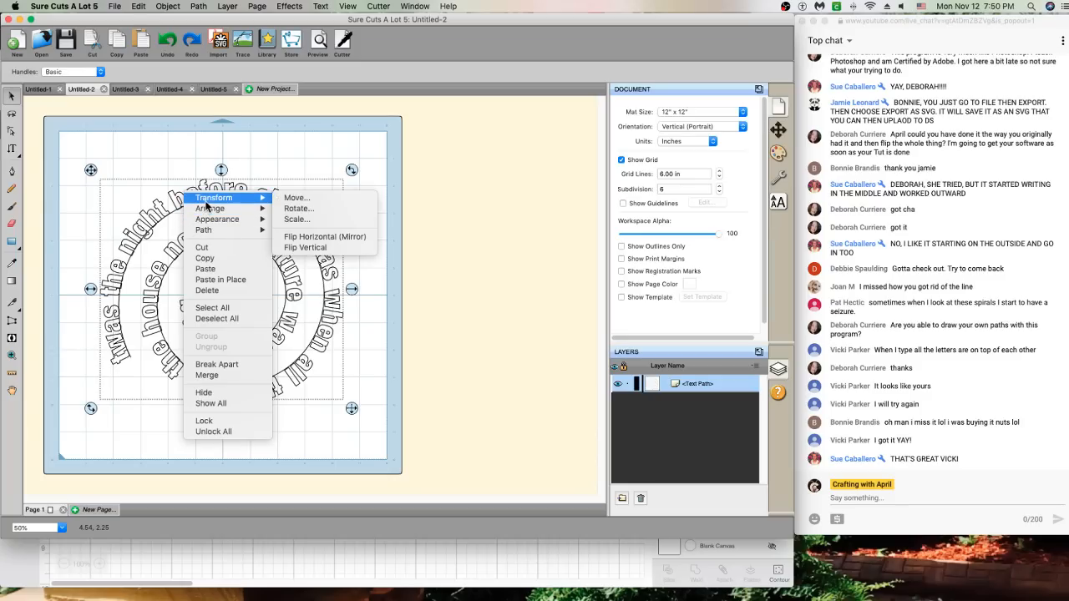
{"action": "left_click", "coordinate": [311, 239]}
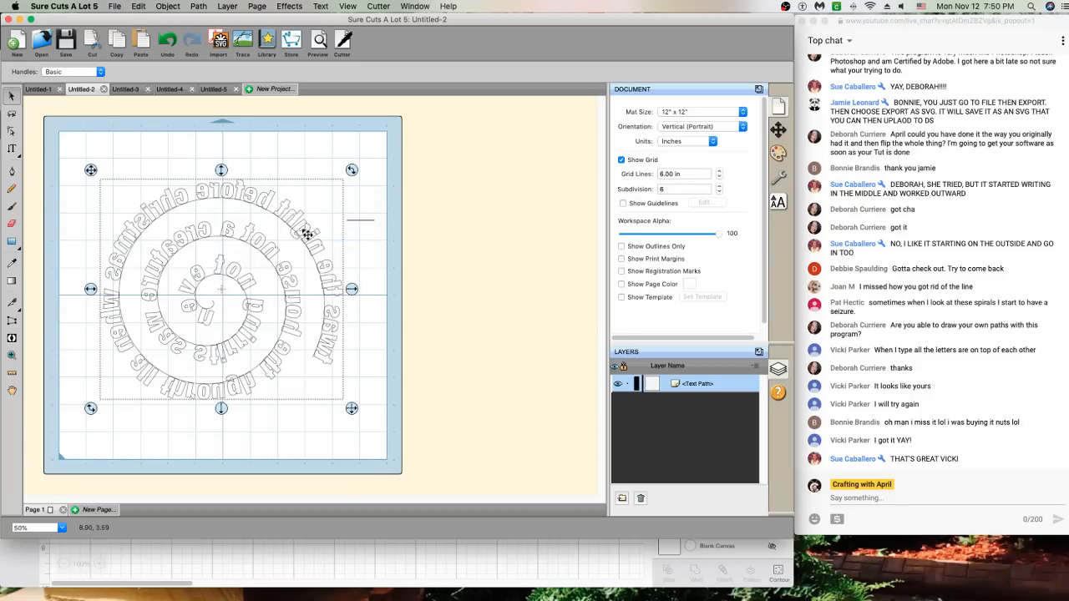
{"action": "right_click", "coordinate": [239, 195]}
{"action": "mouse_move", "coordinate": [271, 206]}
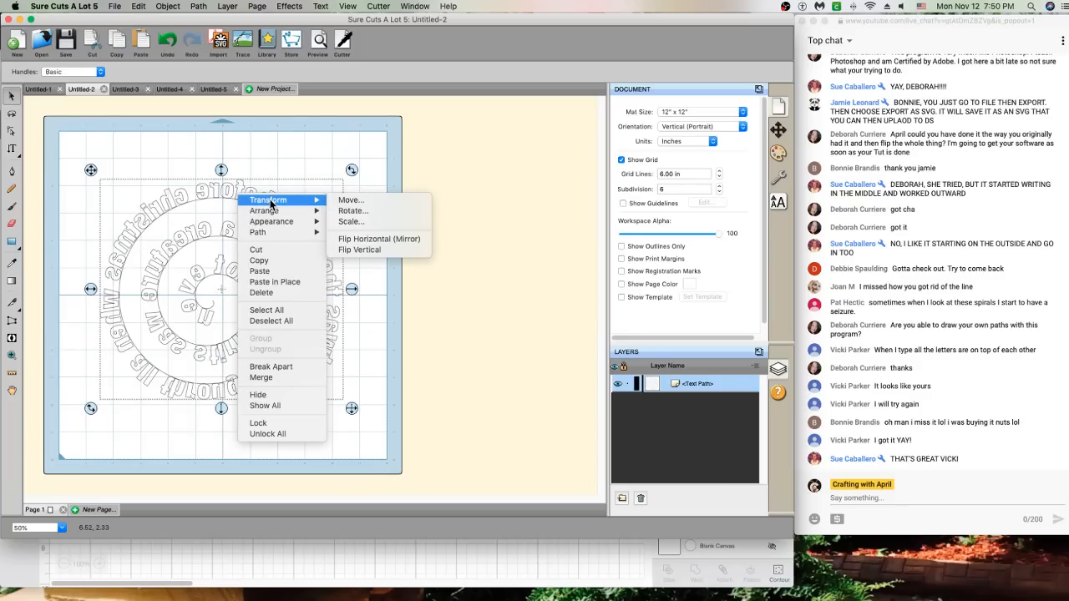
{"action": "left_click", "coordinate": [372, 242]}
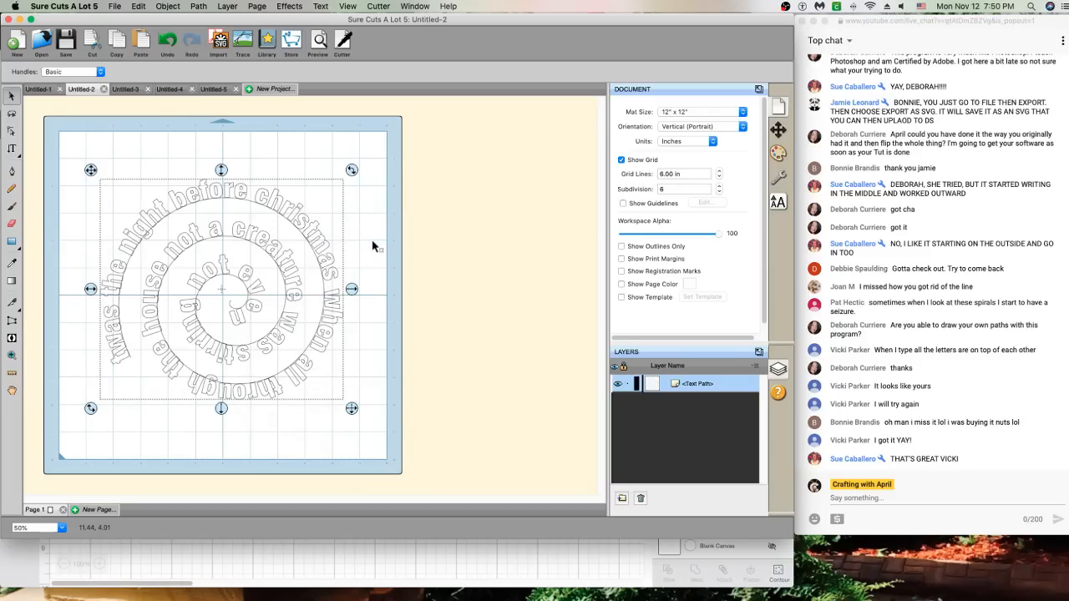
{"action": "right_click", "coordinate": [276, 207]}
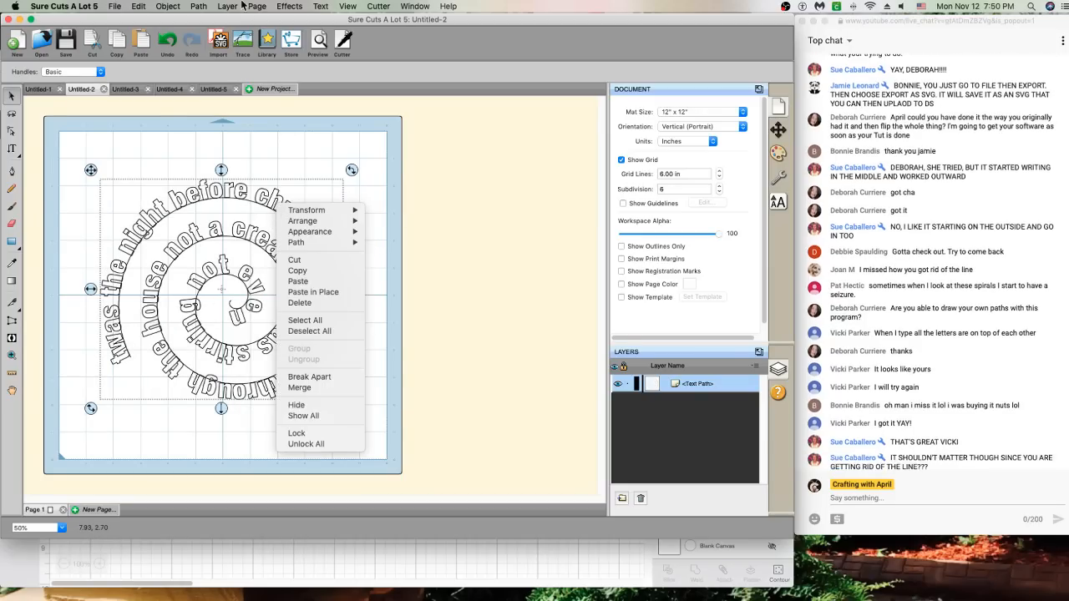
Reverse the spiral text path's direction, then delete the path and restore it
{"action": "left_click", "coordinate": [201, 7]}
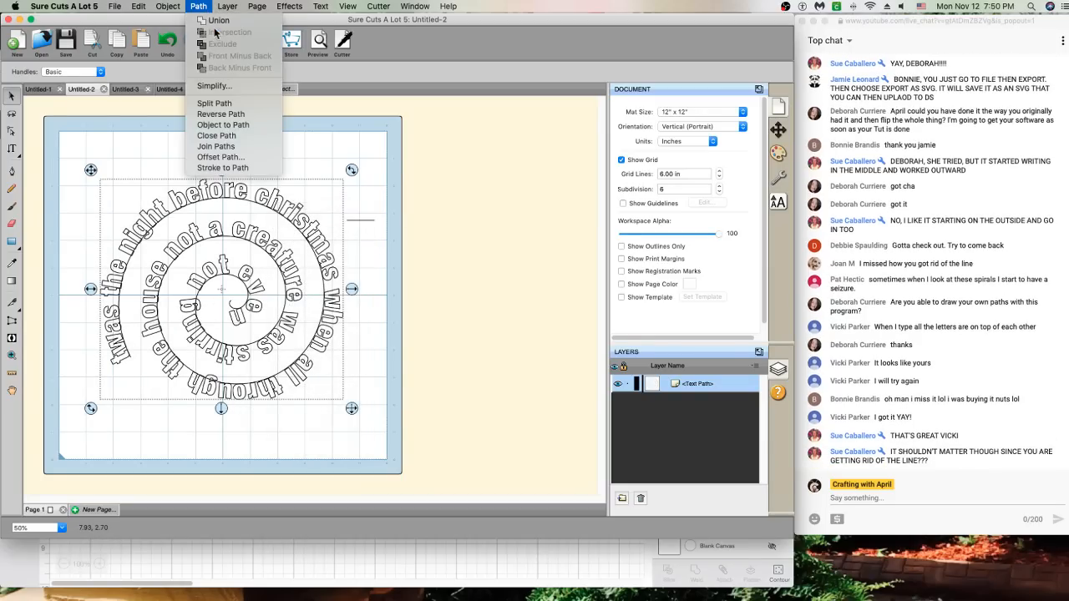
{"action": "left_click", "coordinate": [233, 124]}
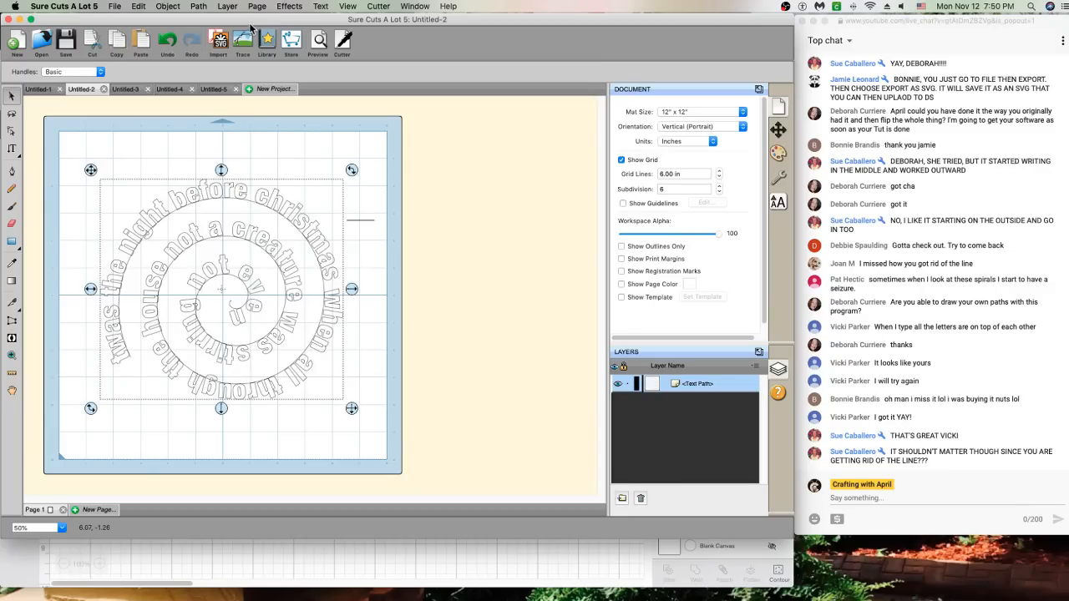
{"action": "left_click", "coordinate": [200, 10]}
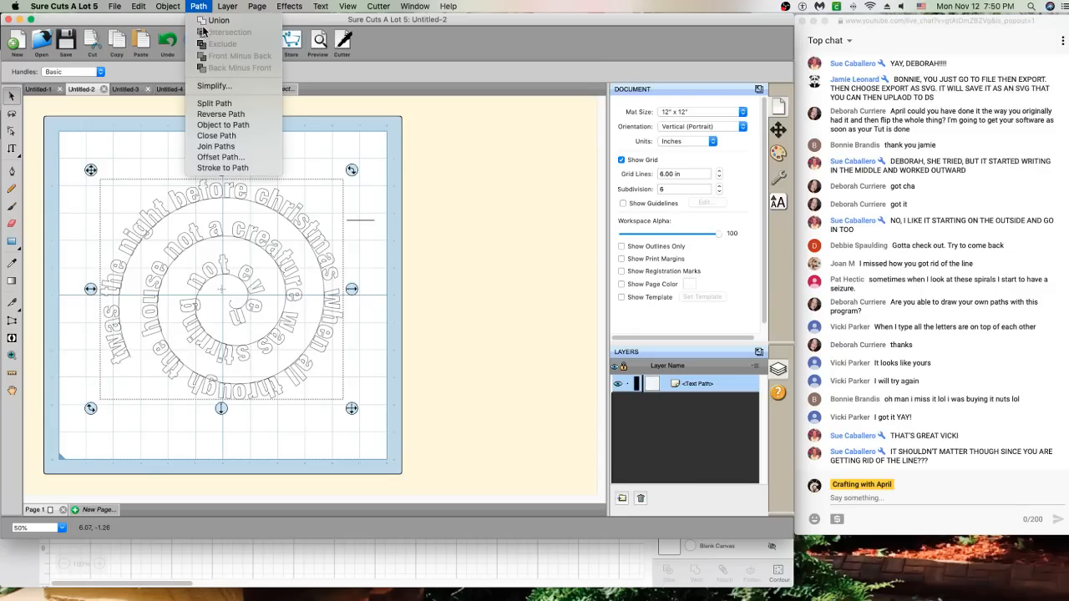
{"action": "left_click", "coordinate": [215, 112]}
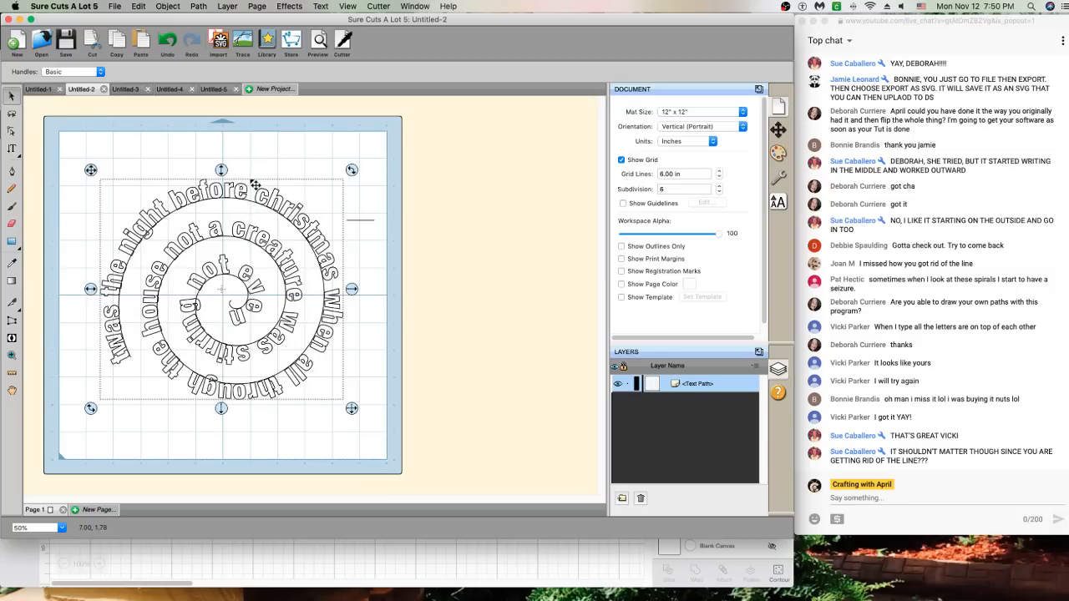
{"action": "key", "text": "Delete"}
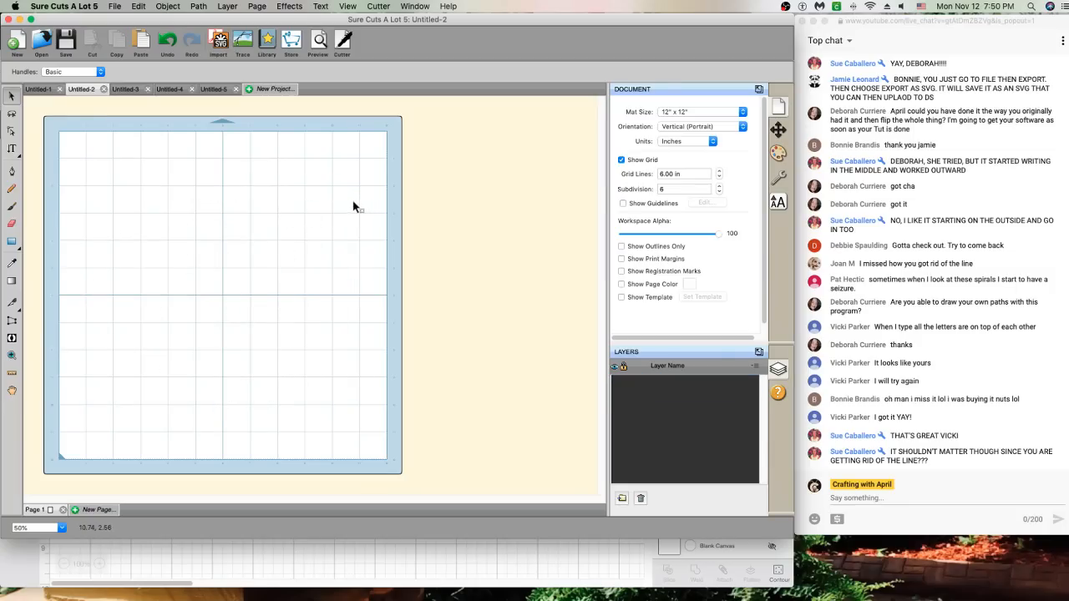
{"action": "left_click", "coordinate": [166, 39]}
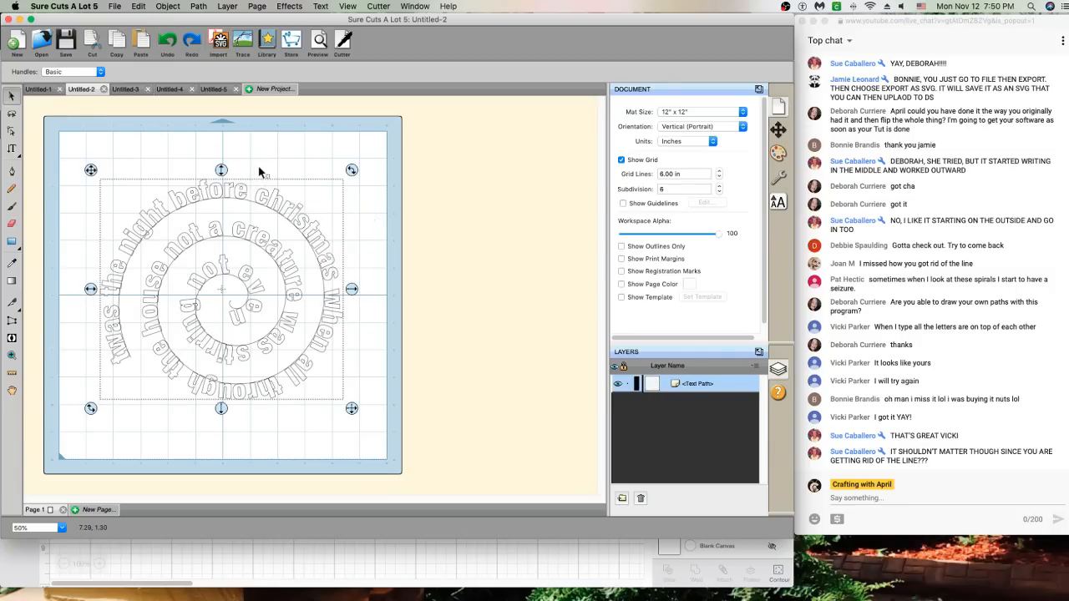
Close path operations unapplied, cut and restore the spiral text, and return to Selection
{"action": "left_click", "coordinate": [199, 7]}
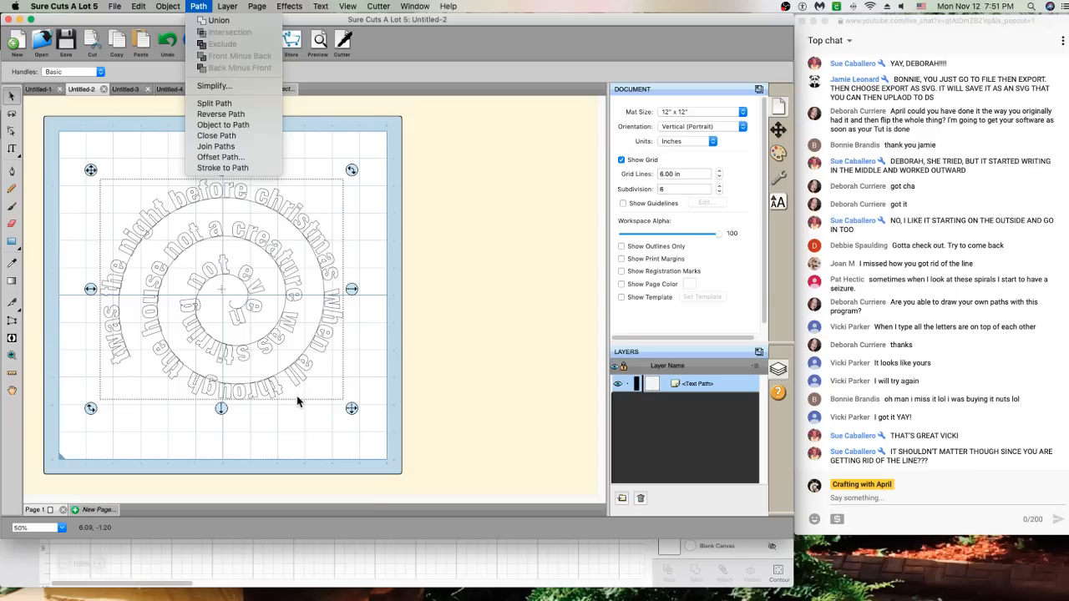
{"action": "left_click", "coordinate": [380, 445]}
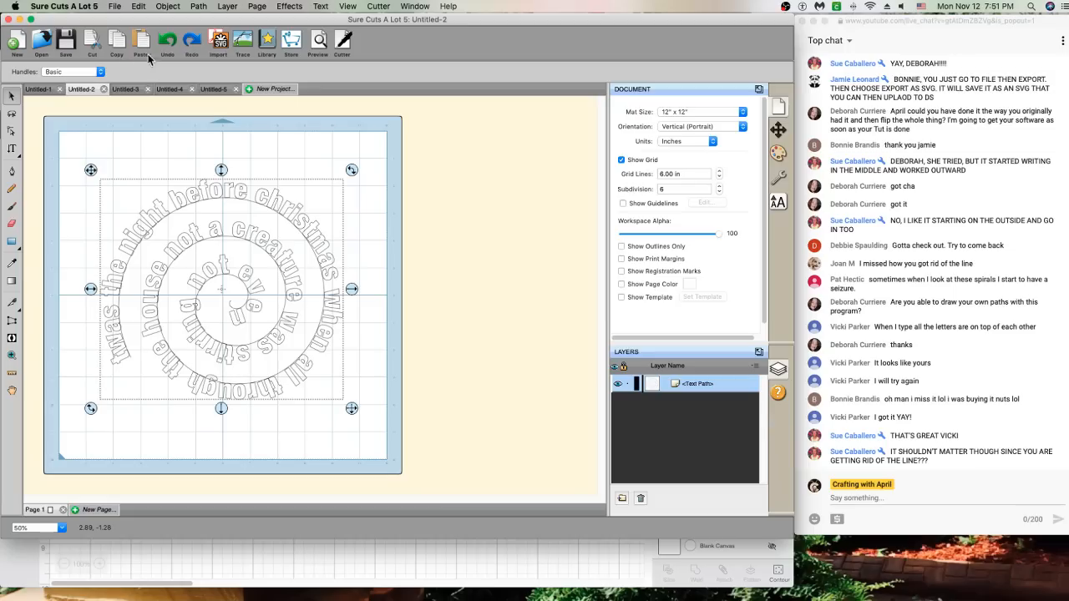
{"action": "left_click", "coordinate": [198, 40]}
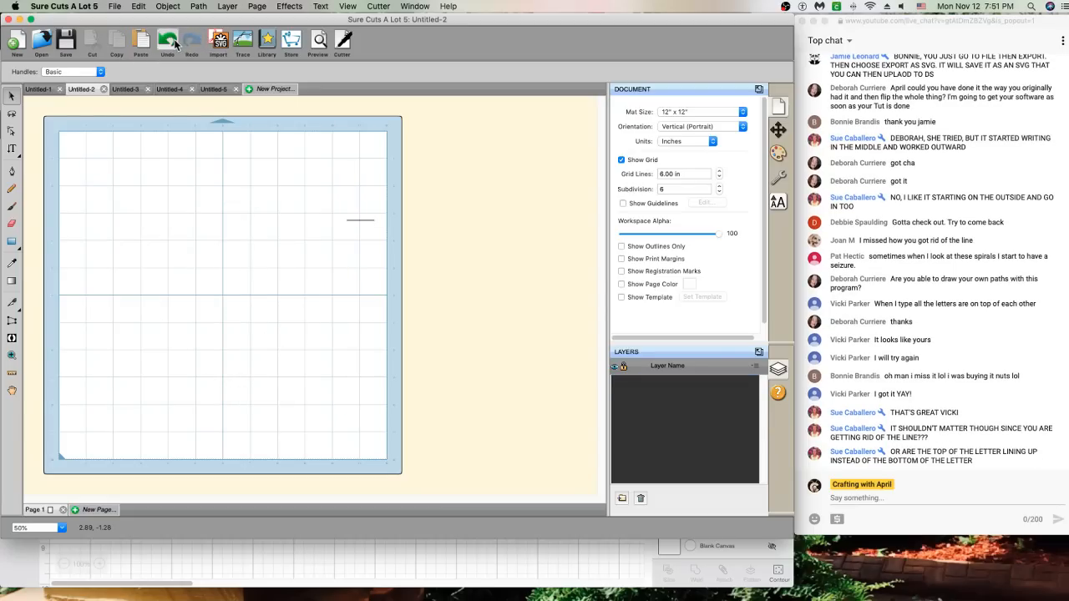
{"action": "left_click", "coordinate": [172, 42]}
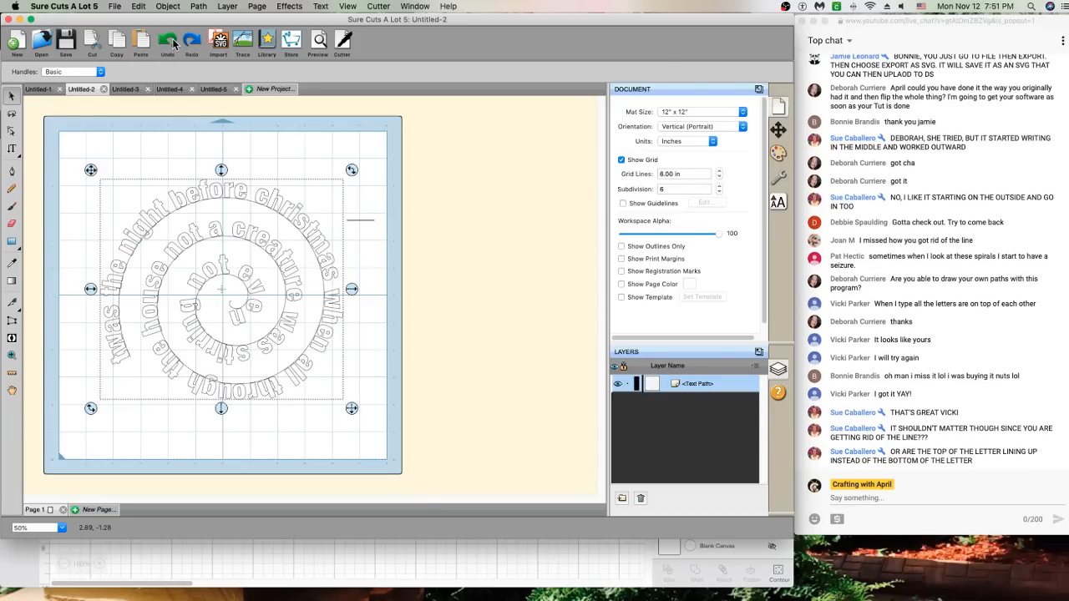
{"action": "left_click", "coordinate": [11, 99]}
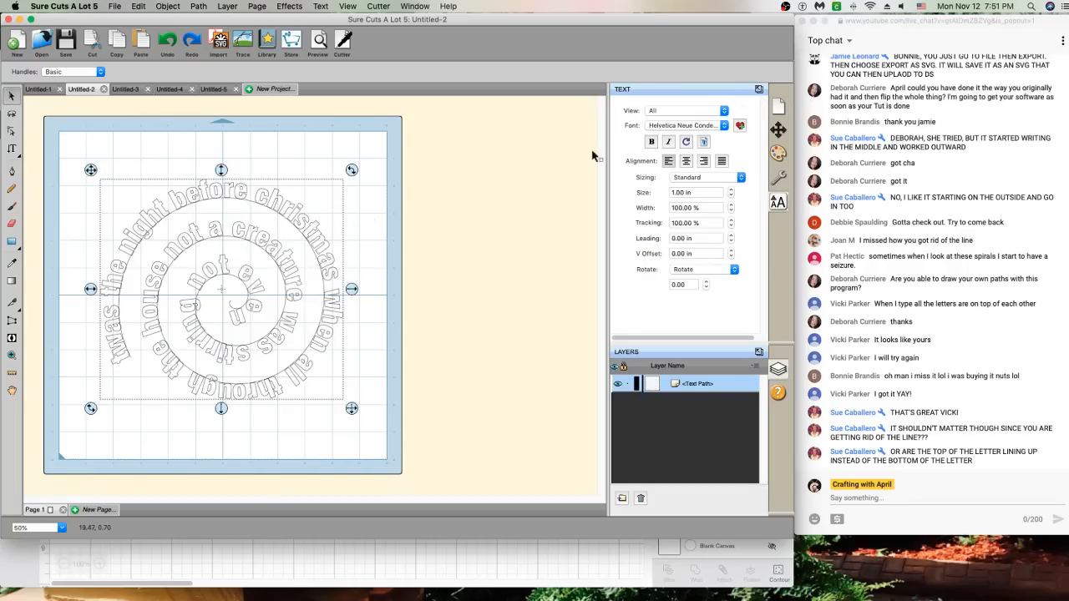
Break the spiral text apart into separate letters and select them all
{"action": "right_click", "coordinate": [287, 241]}
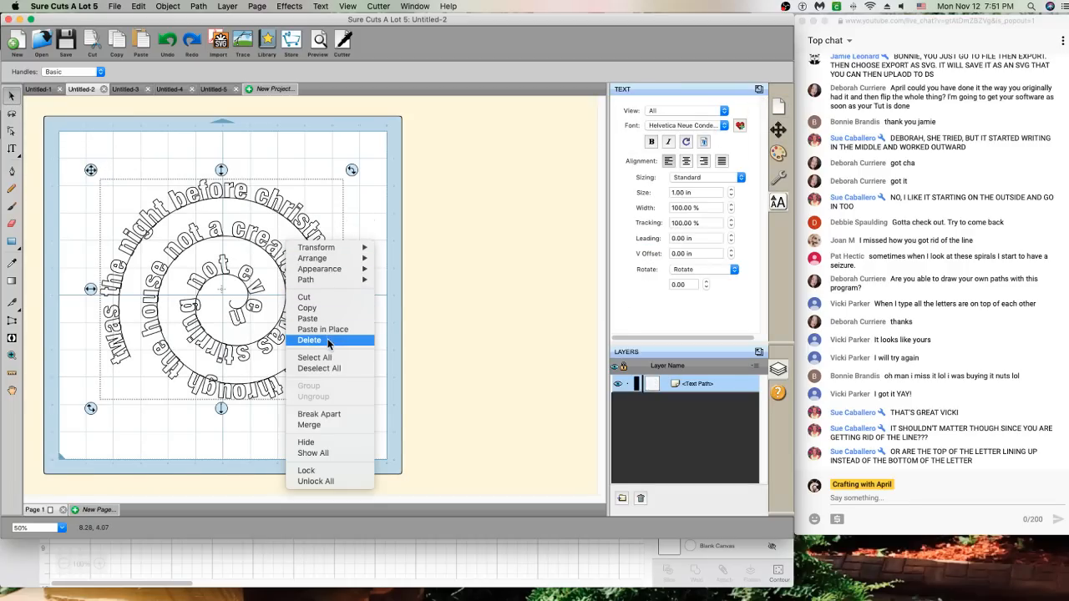
{"action": "left_click", "coordinate": [331, 416]}
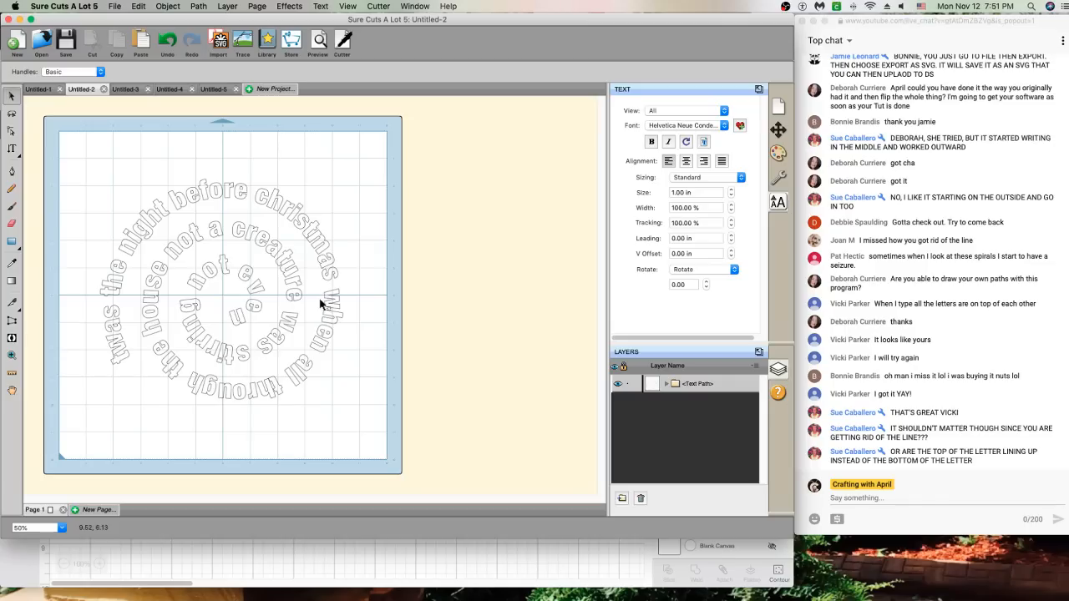
{"action": "mouse_move", "coordinate": [38, 140]}
{"action": "left_mouse_down"}
{"action": "mouse_move", "coordinate": [359, 234]}
{"action": "mouse_move", "coordinate": [411, 461]}
{"action": "left_mouse_up"}
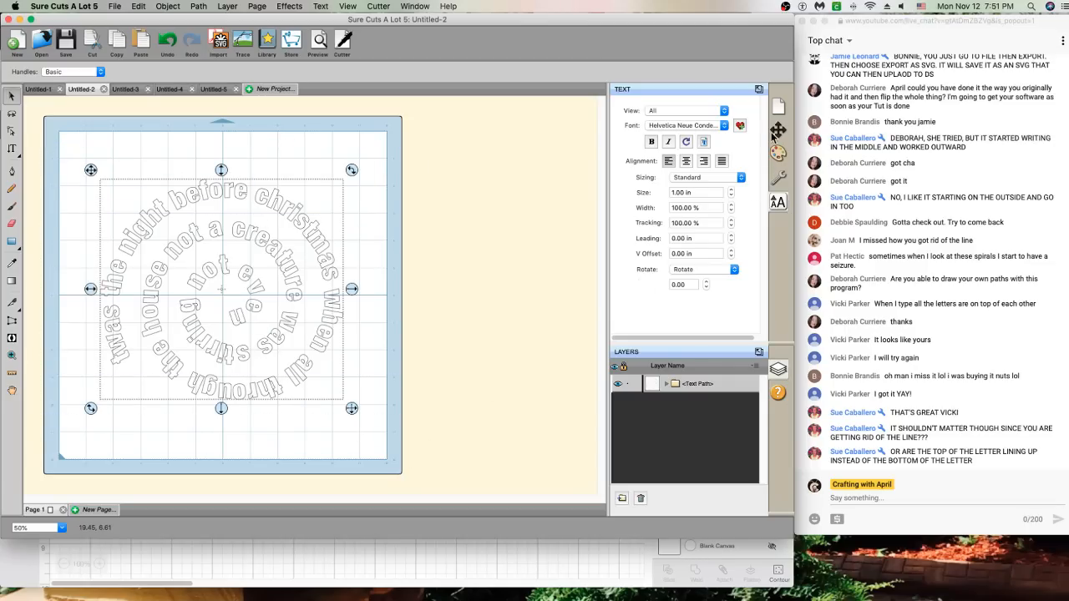
Fill the letters solid red (BE1B1B) and merge them back into one shape
{"action": "left_click", "coordinate": [778, 152]}
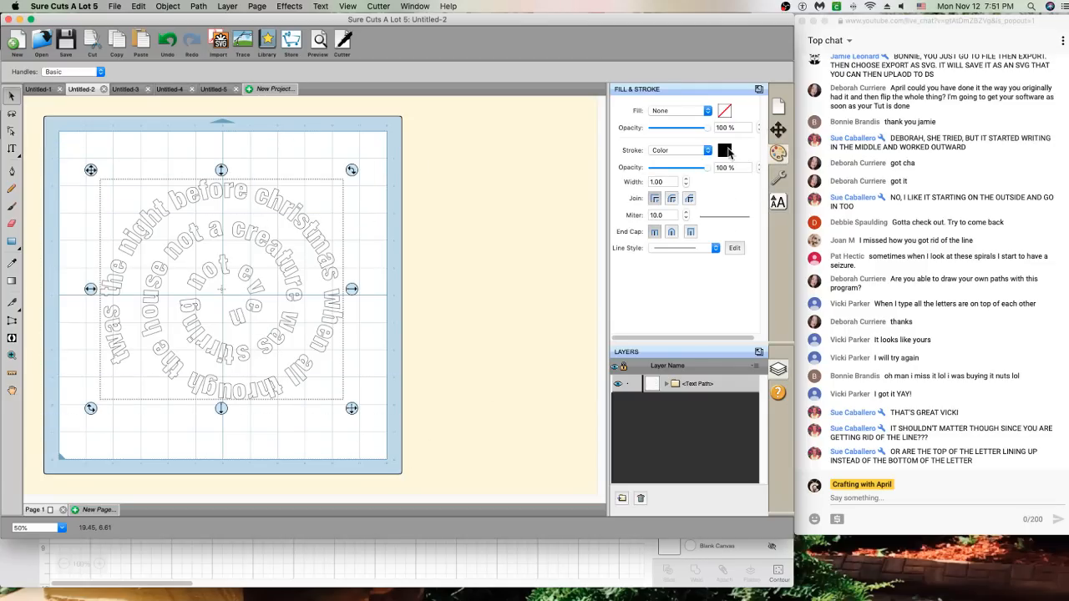
{"action": "left_click", "coordinate": [696, 111]}
{"action": "left_click", "coordinate": [696, 121]}
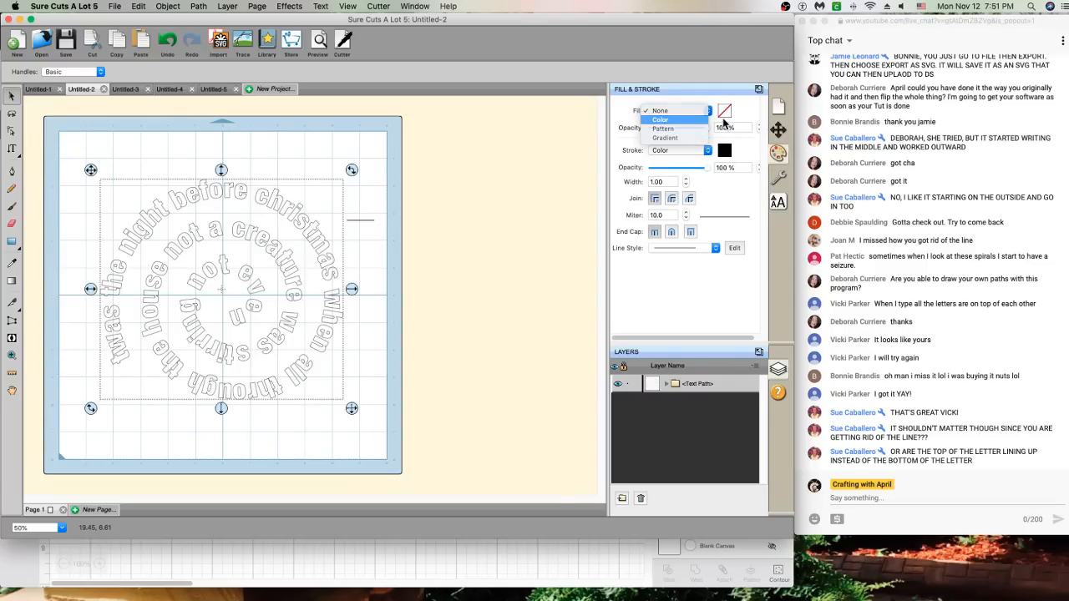
{"action": "left_click", "coordinate": [723, 118]}
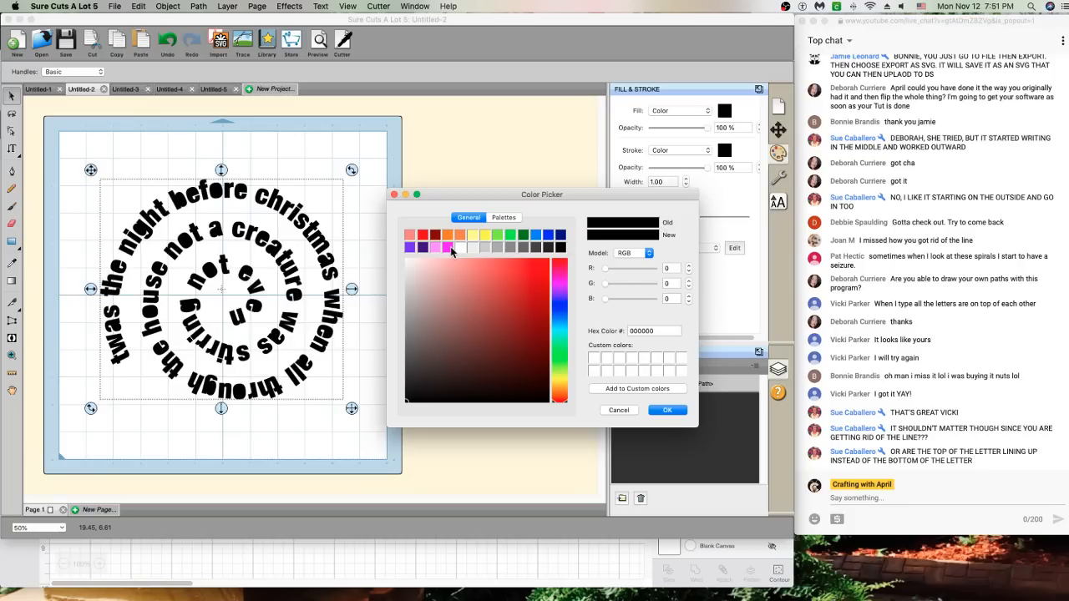
{"action": "left_click", "coordinate": [529, 295]}
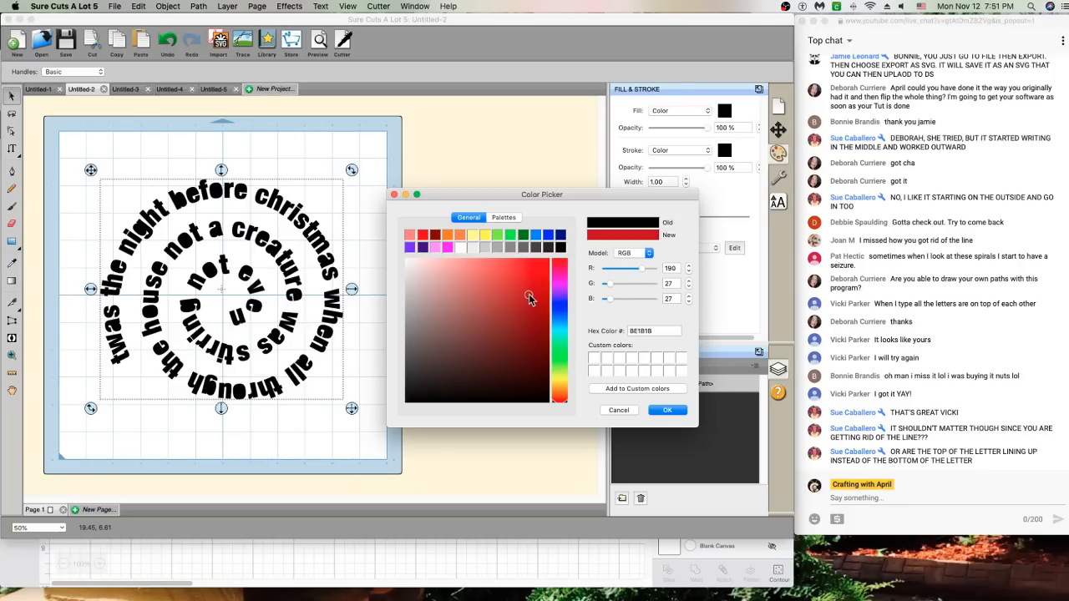
{"action": "left_click", "coordinate": [666, 409]}
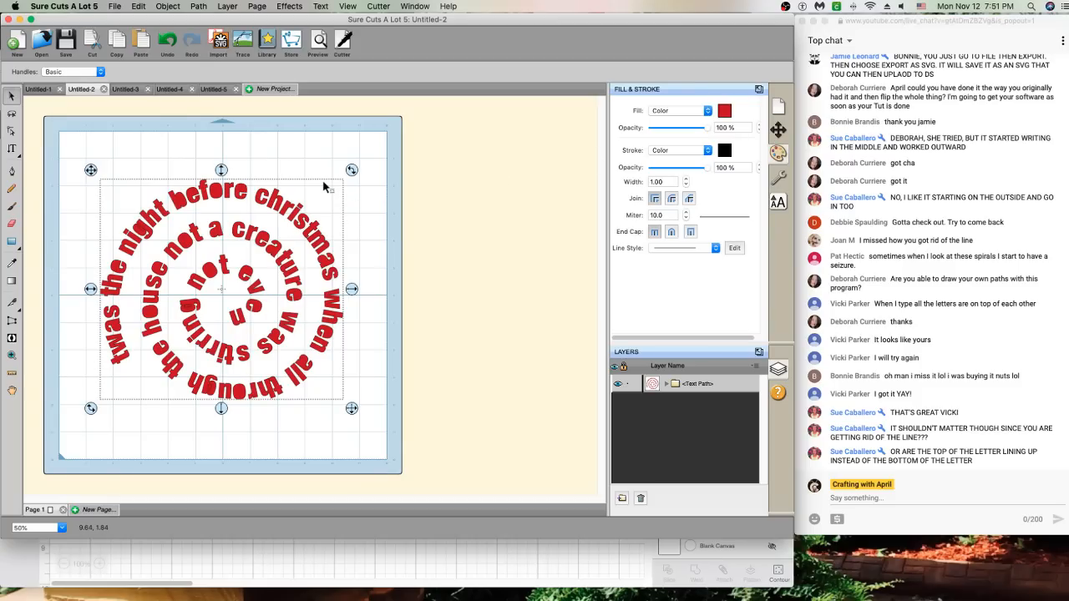
{"action": "right_click", "coordinate": [241, 197]}
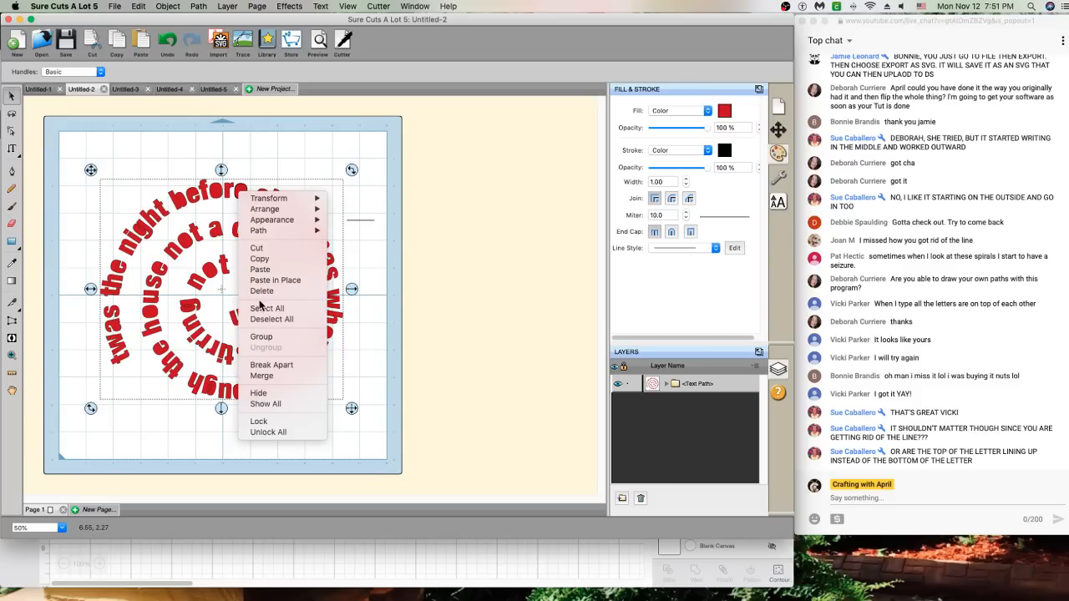
{"action": "left_click", "coordinate": [273, 377]}
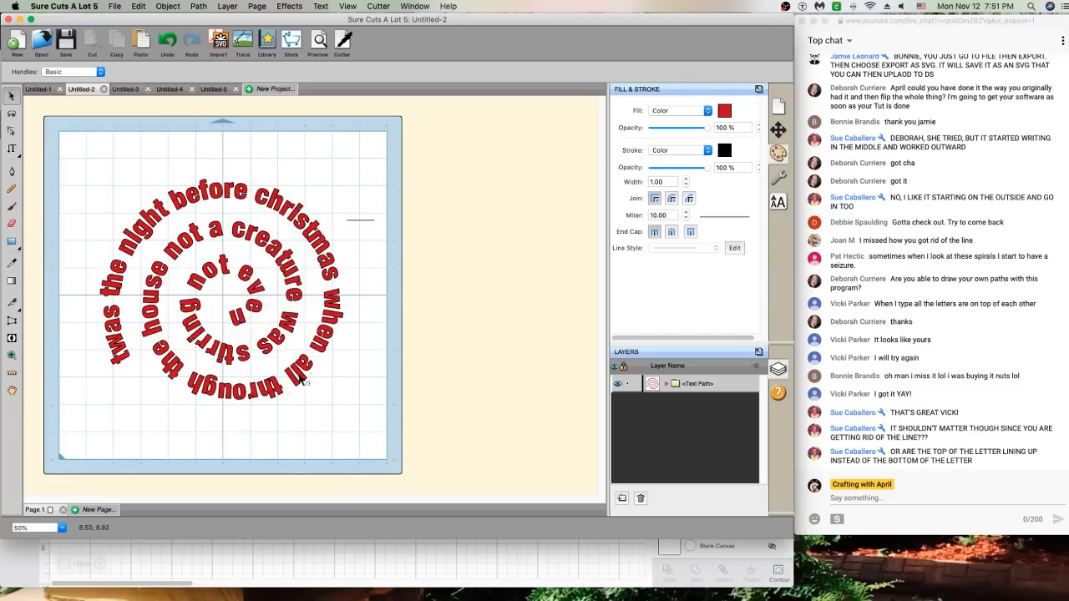
{"action": "left_click", "coordinate": [371, 366]}
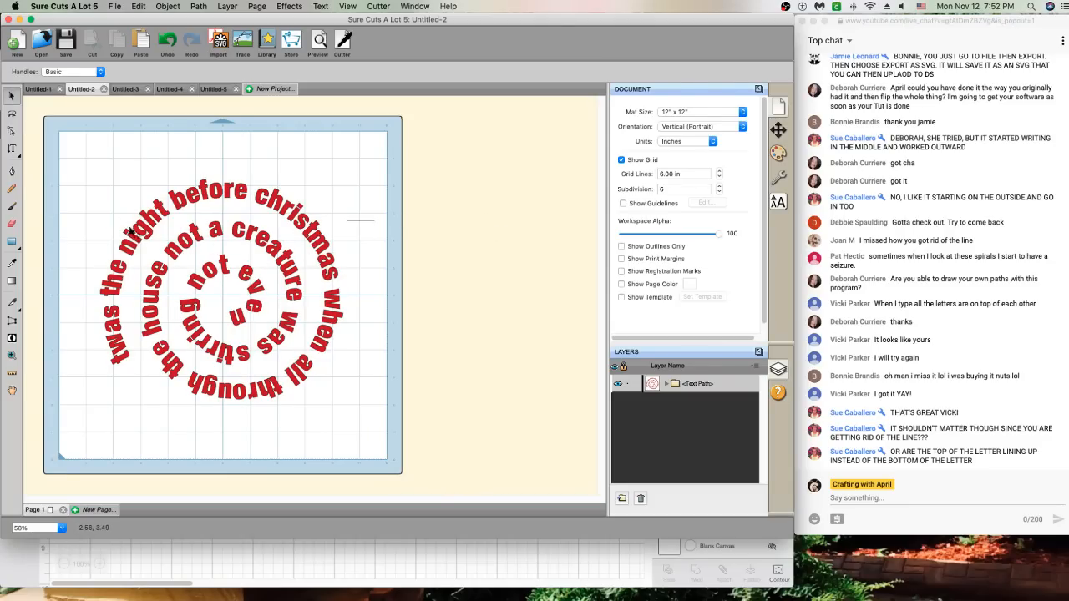
Nudge the spiral text slightly right and up on the mat
{"action": "left_click_drag", "start_coordinate": [163, 220], "coordinate": [171, 213]}
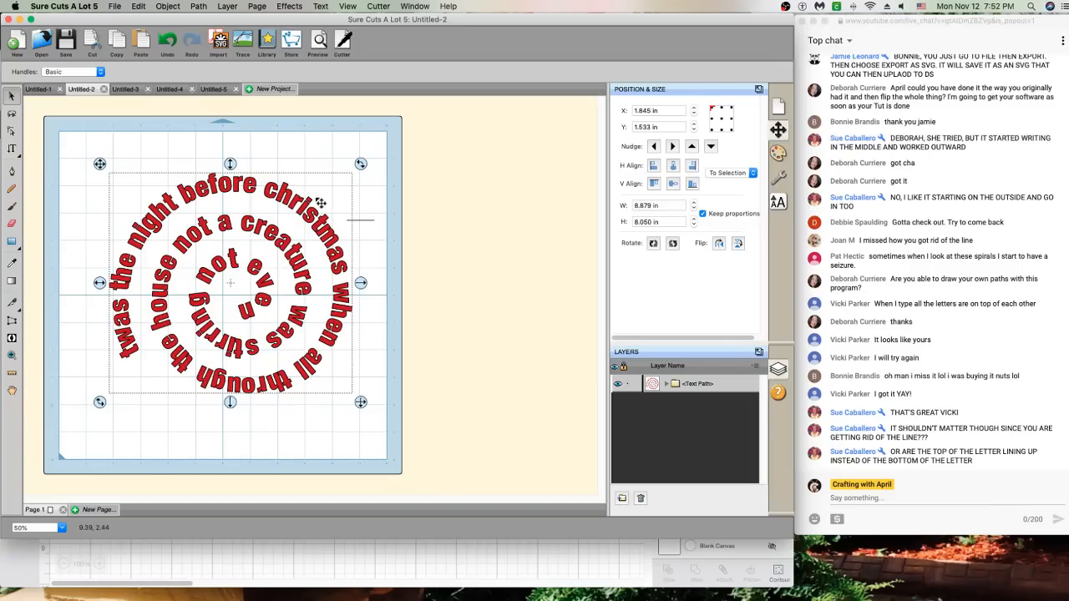
Rotate the spiral text about 125° clockwise and nudge it down to centre it
{"action": "left_click", "coordinate": [360, 166]}
{"action": "left_click_drag", "start_coordinate": [360, 166], "coordinate": [344, 334]}
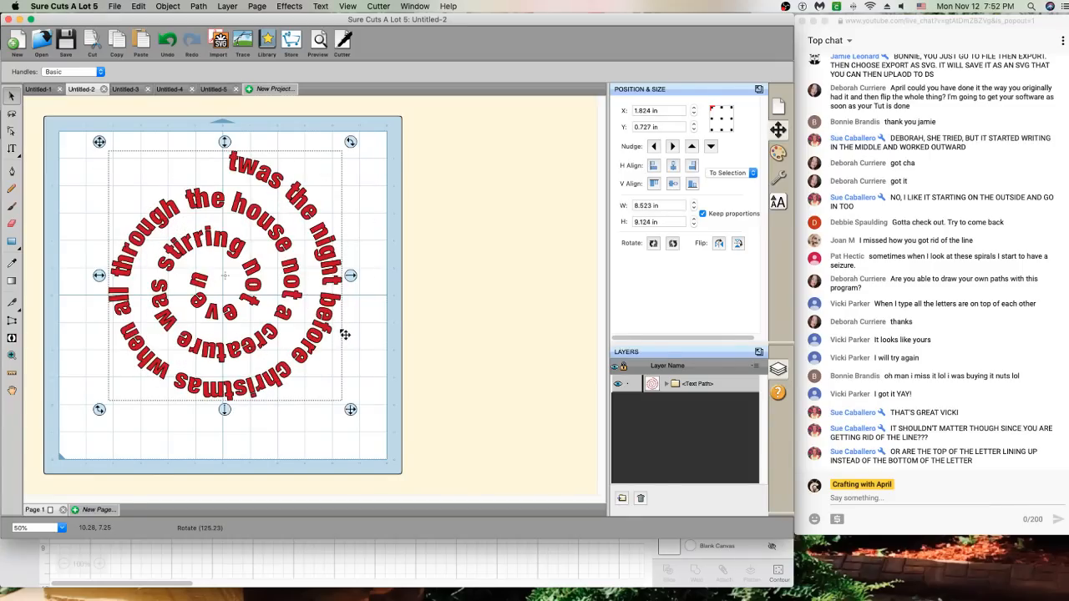
{"action": "left_click", "coordinate": [352, 320]}
{"action": "left_click_drag", "start_coordinate": [334, 272], "coordinate": [333, 292]}
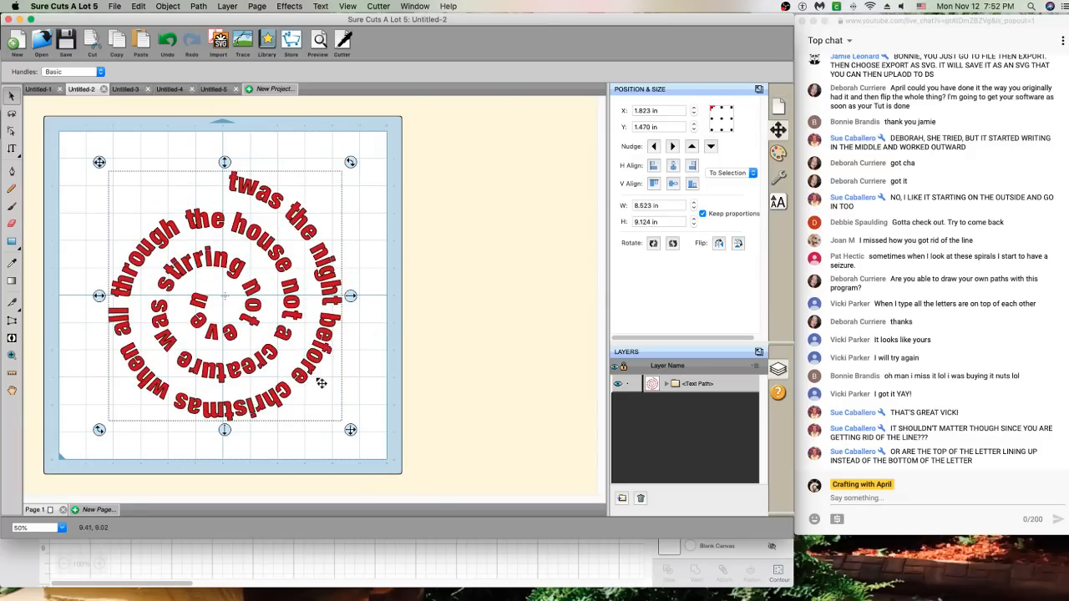
{"action": "left_click", "coordinate": [367, 385]}
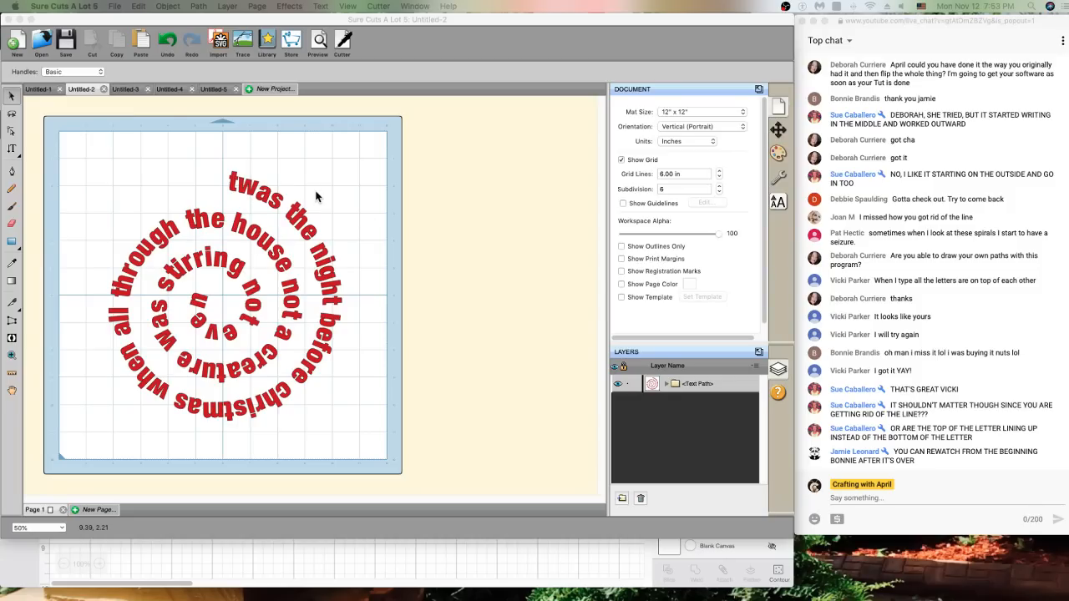
{"action": "left_click", "coordinate": [264, 199]}
{"action": "left_click", "coordinate": [18, 252]}
{"action": "left_click", "coordinate": [15, 244]}
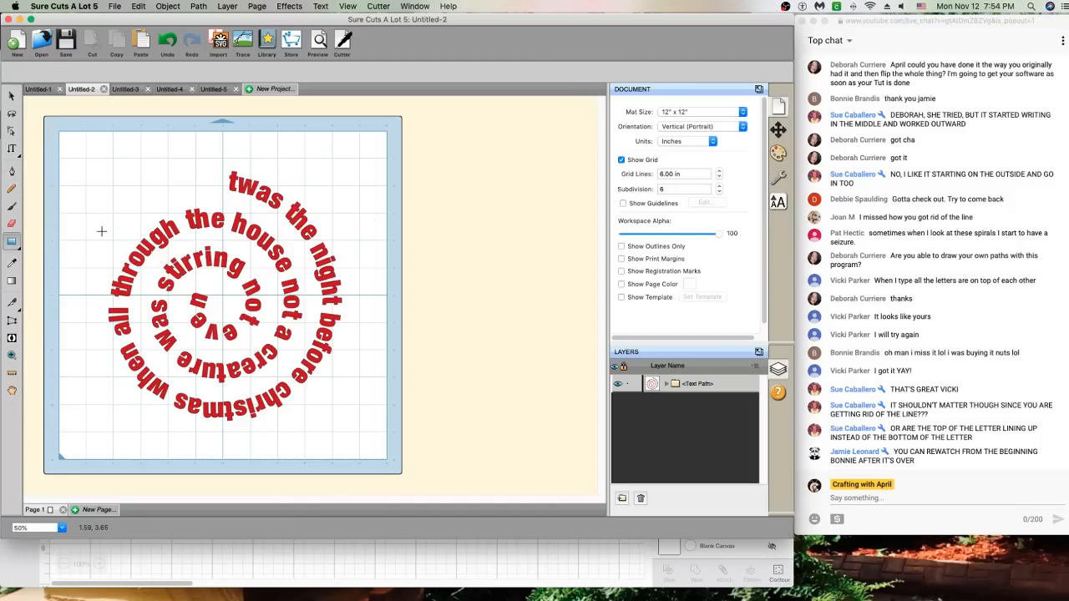
{"action": "left_click_drag", "start_coordinate": [87, 167], "coordinate": [190, 194]}
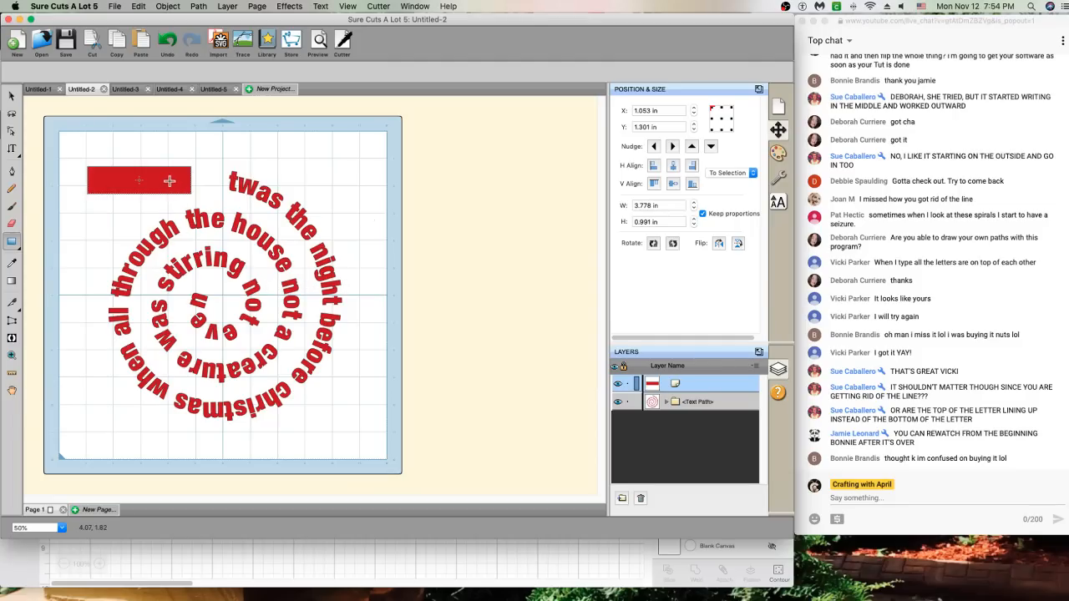
{"action": "left_click", "coordinate": [185, 147]}
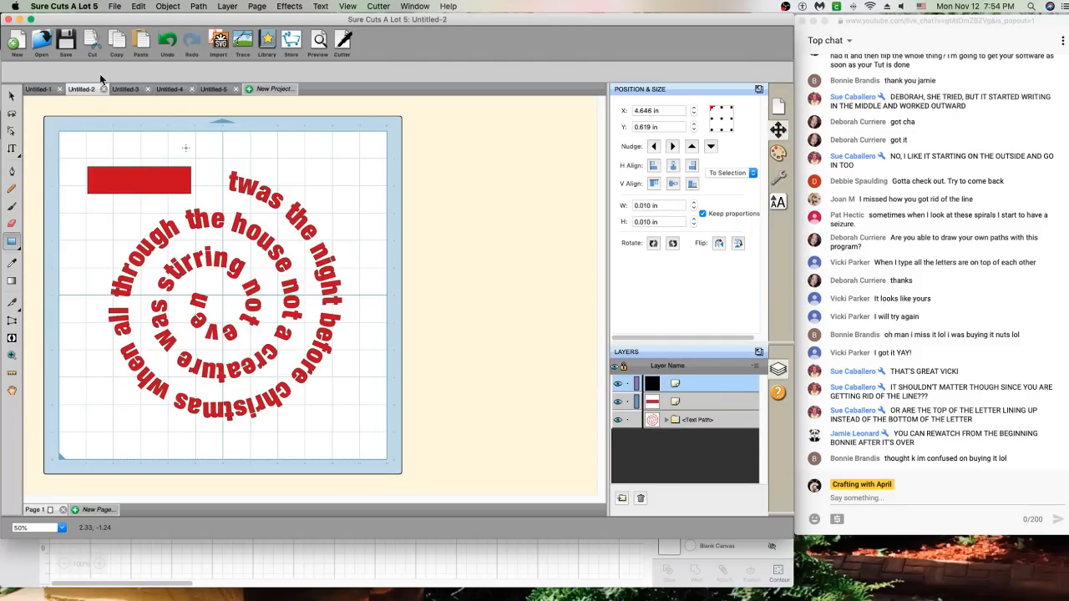
{"action": "left_click", "coordinate": [11, 96]}
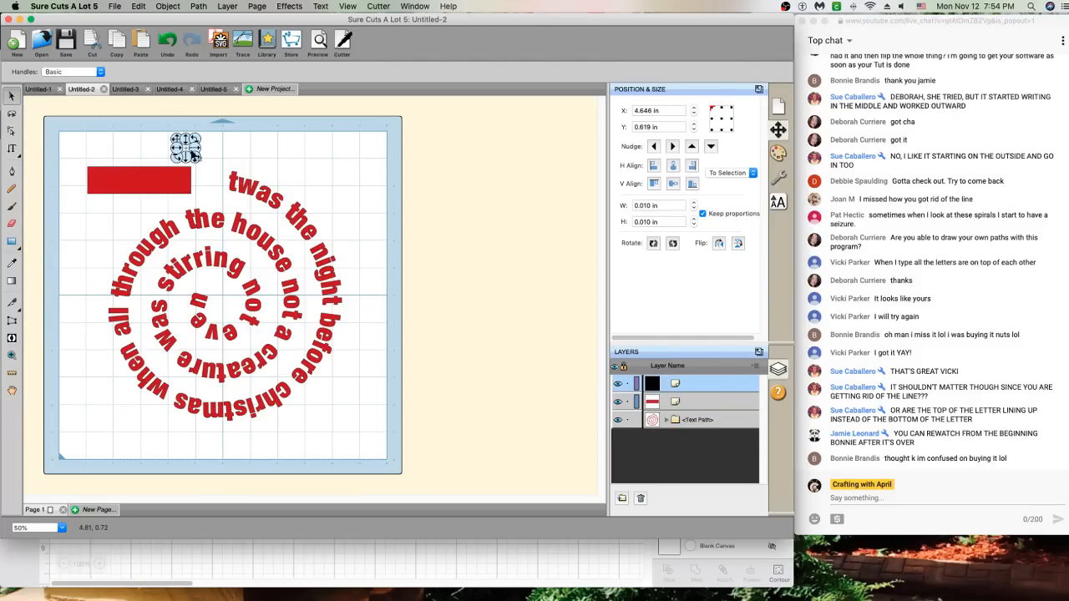
{"action": "key", "text": "Delete"}
{"action": "left_click", "coordinate": [171, 179]}
{"action": "key", "text": "Delete"}
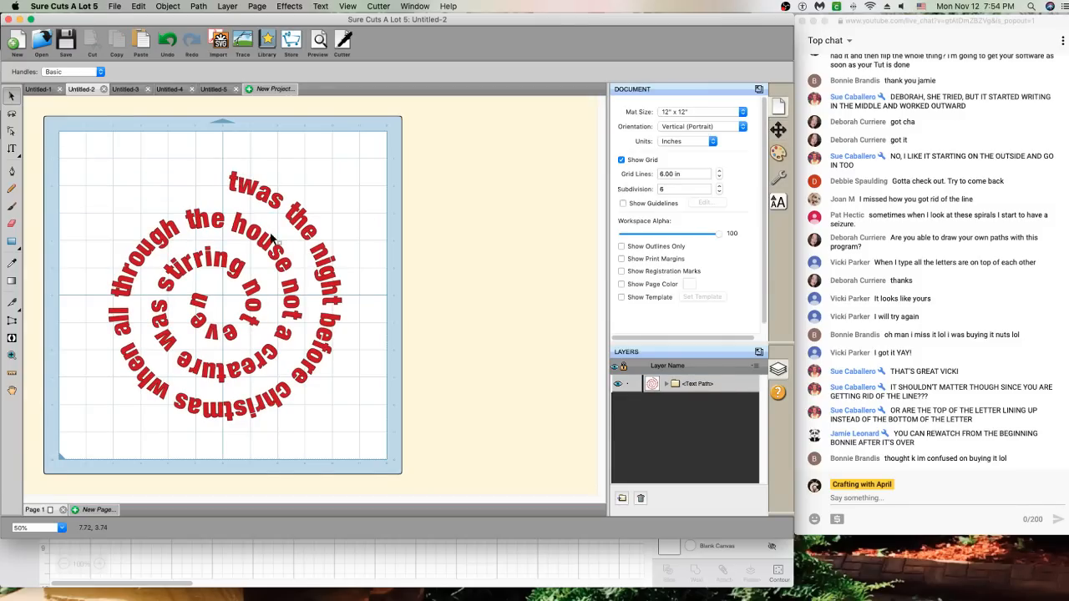
Go from the Draw tool to the Crop tool in the Knife tool flyout
{"action": "left_click", "coordinate": [12, 172]}
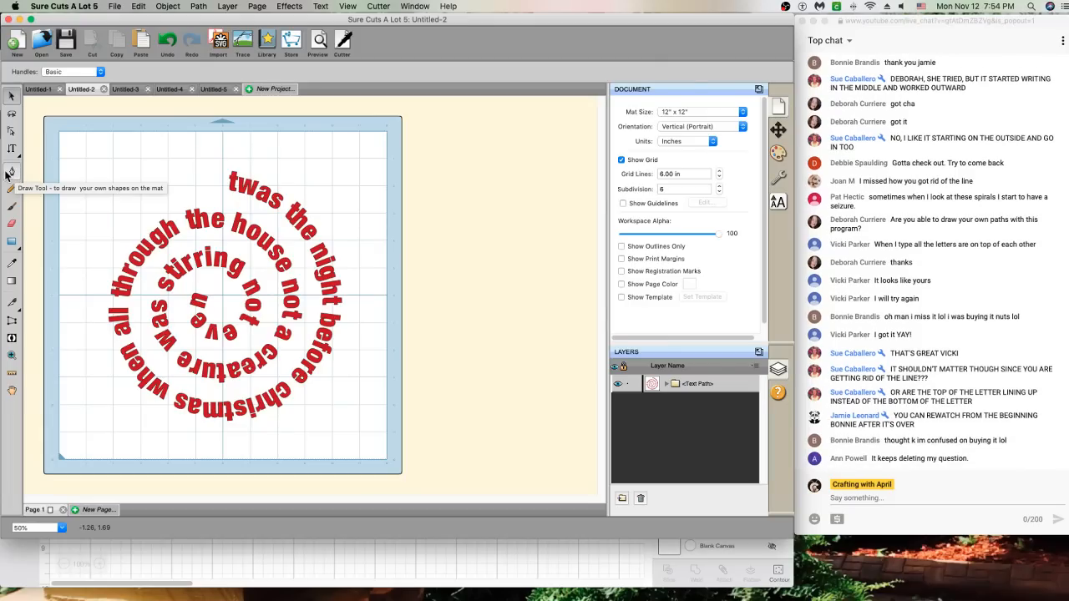
{"action": "left_click", "coordinate": [21, 315]}
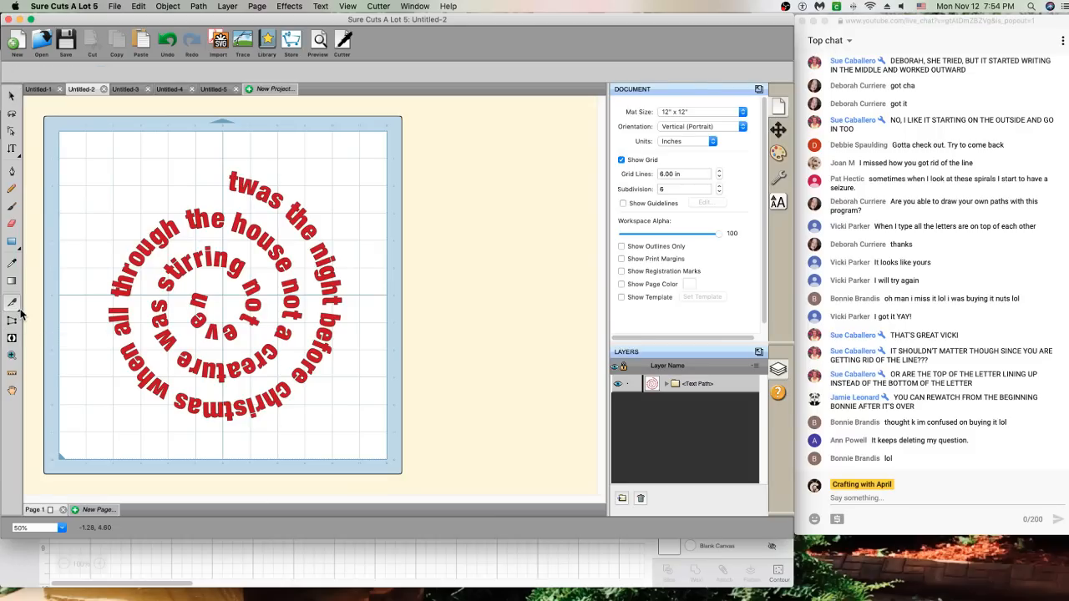
{"action": "left_click", "coordinate": [21, 314]}
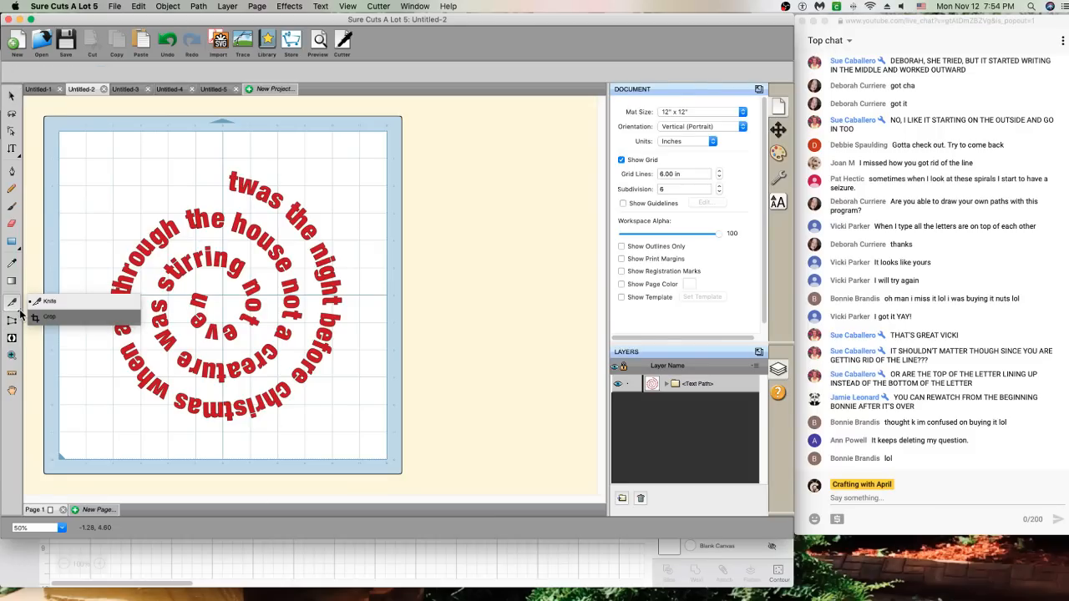
{"action": "left_click", "coordinate": [37, 316]}
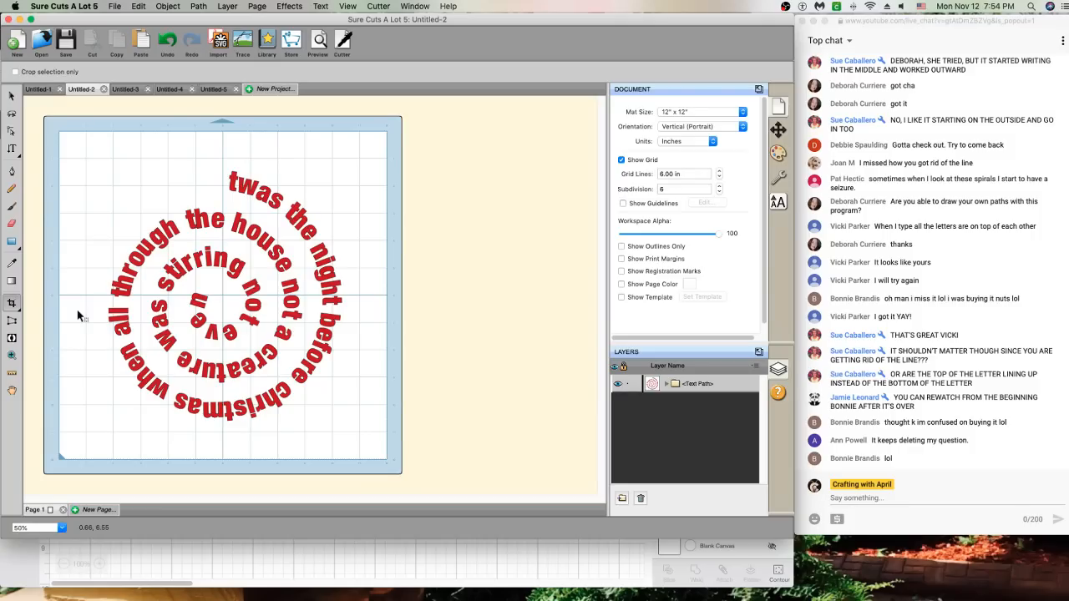
Bring the Safari YouTube live chat window to the front
{"action": "left_click", "coordinate": [839, 441]}
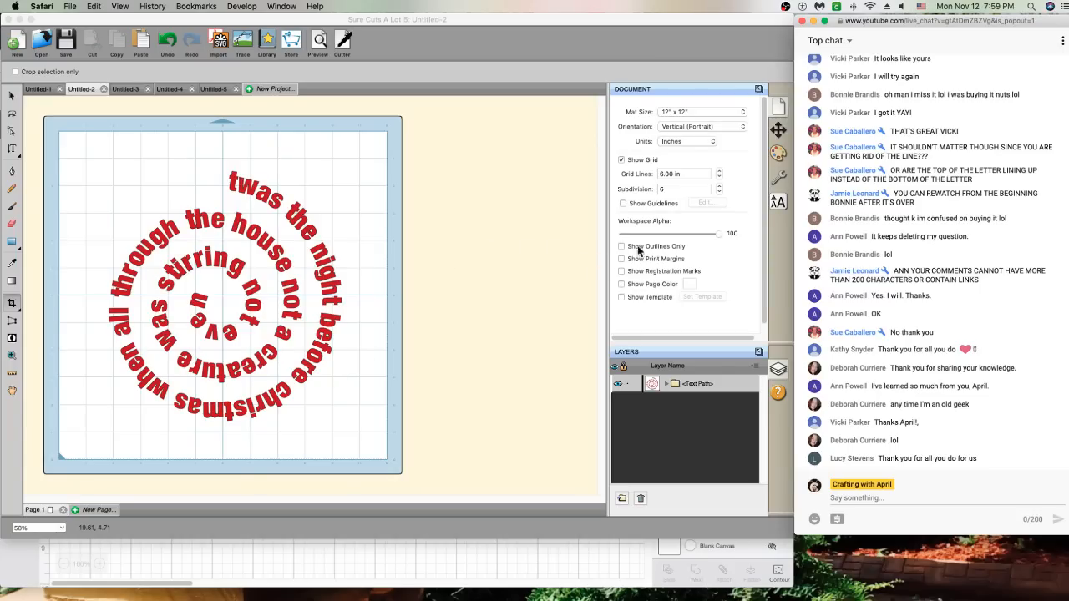
{"action": "scroll", "coordinate": [874, 172], "scroll_direction": "up", "scroll_amount": 15}
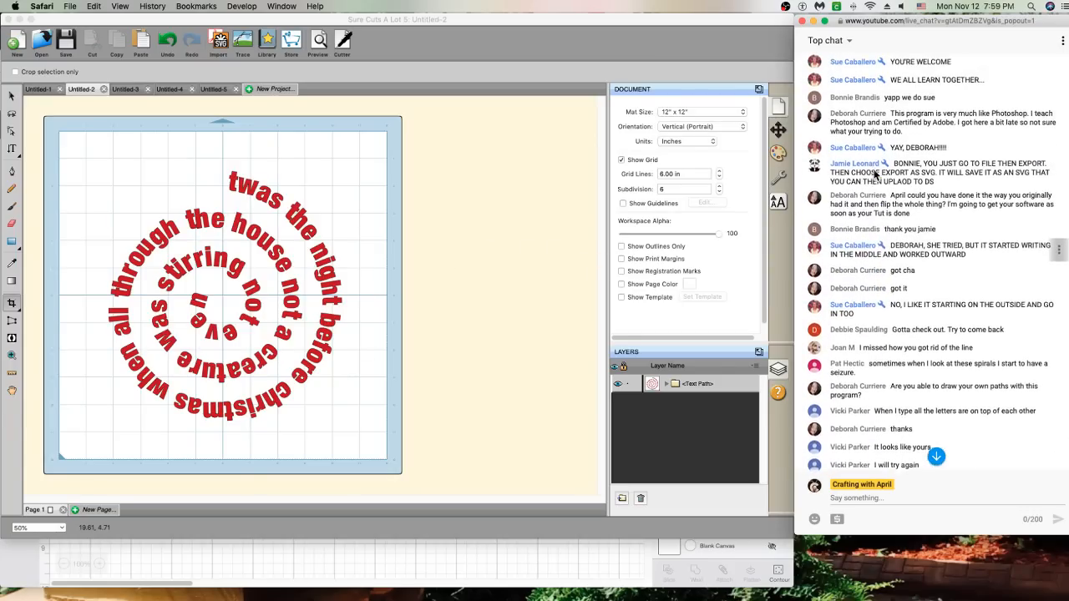
{"action": "scroll", "coordinate": [873, 171], "scroll_direction": "up", "scroll_amount": 20}
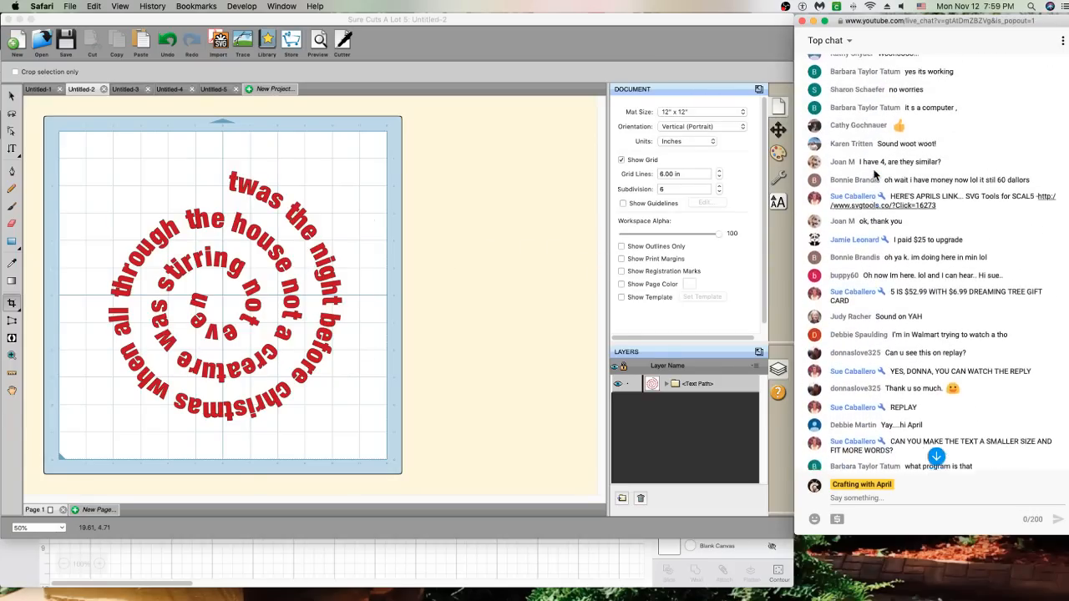
{"action": "scroll", "coordinate": [874, 171], "scroll_direction": "up", "scroll_amount": 15}
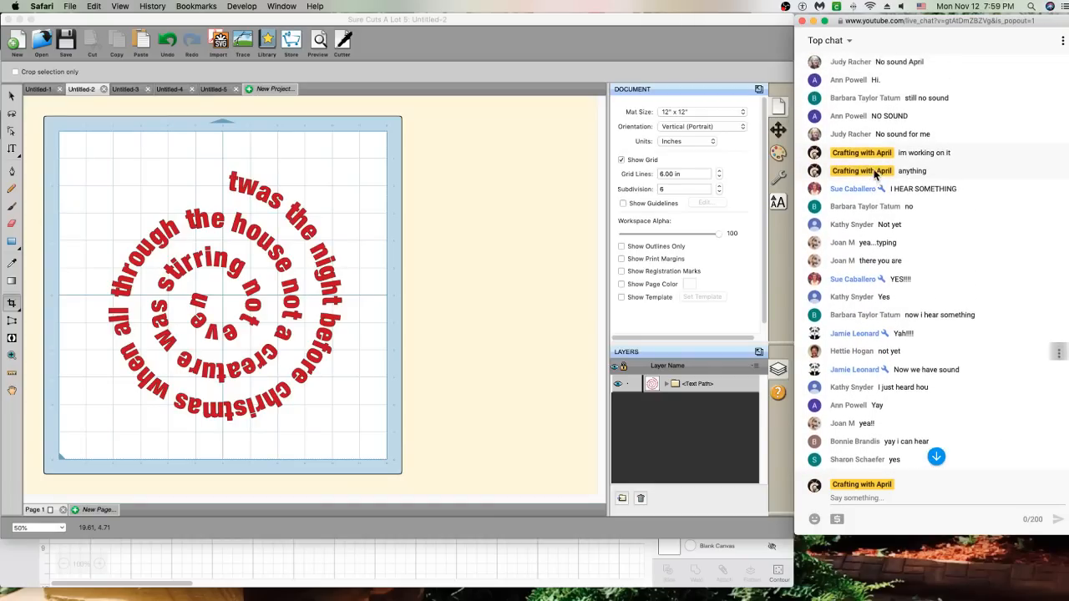
{"action": "scroll", "coordinate": [874, 172], "scroll_direction": "up", "scroll_amount": 15}
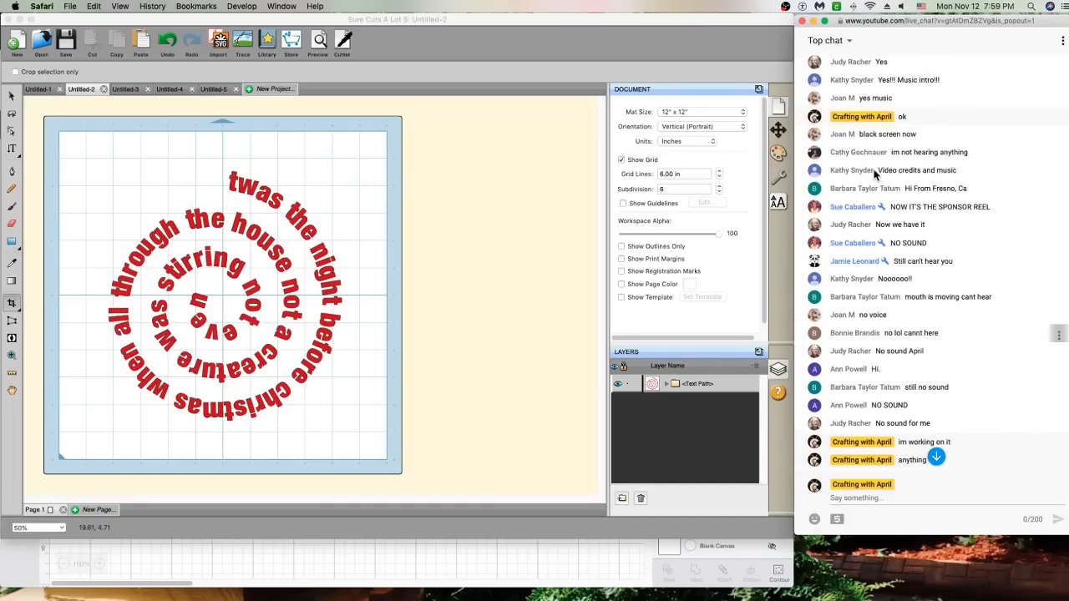
{"action": "scroll", "coordinate": [874, 171], "scroll_direction": "up", "scroll_amount": 15}
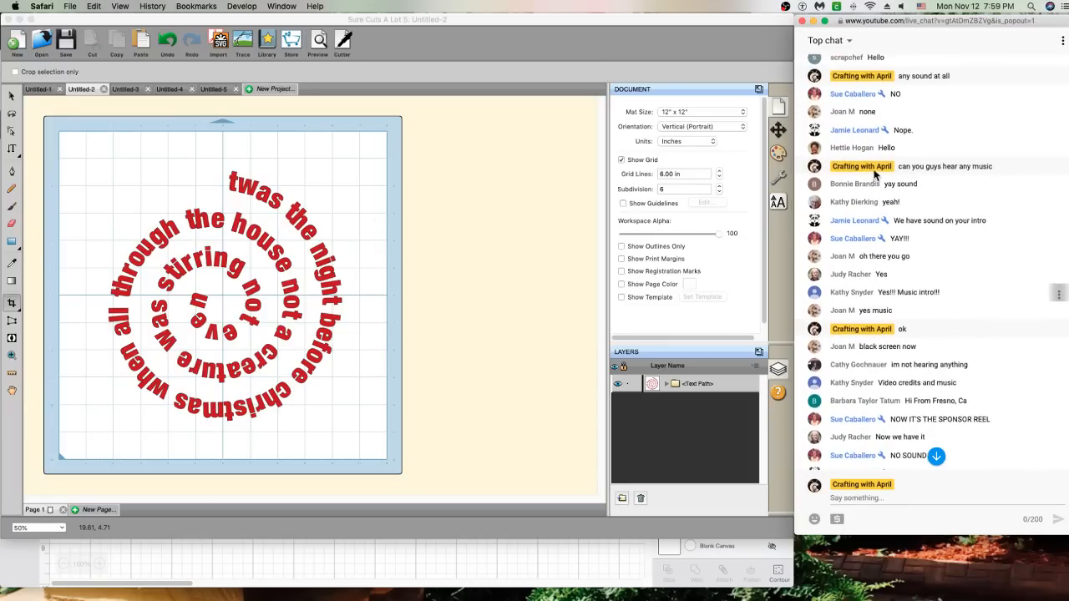
{"action": "scroll", "coordinate": [874, 171], "scroll_direction": "up", "scroll_amount": 10}
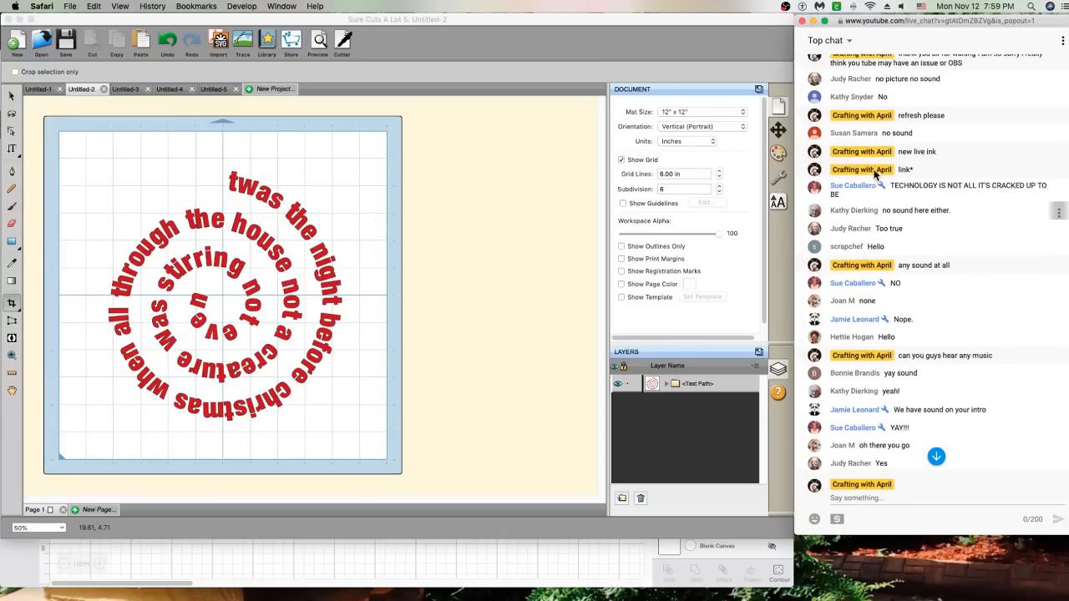
{"action": "scroll", "coordinate": [873, 171], "scroll_direction": "up", "scroll_amount": 1}
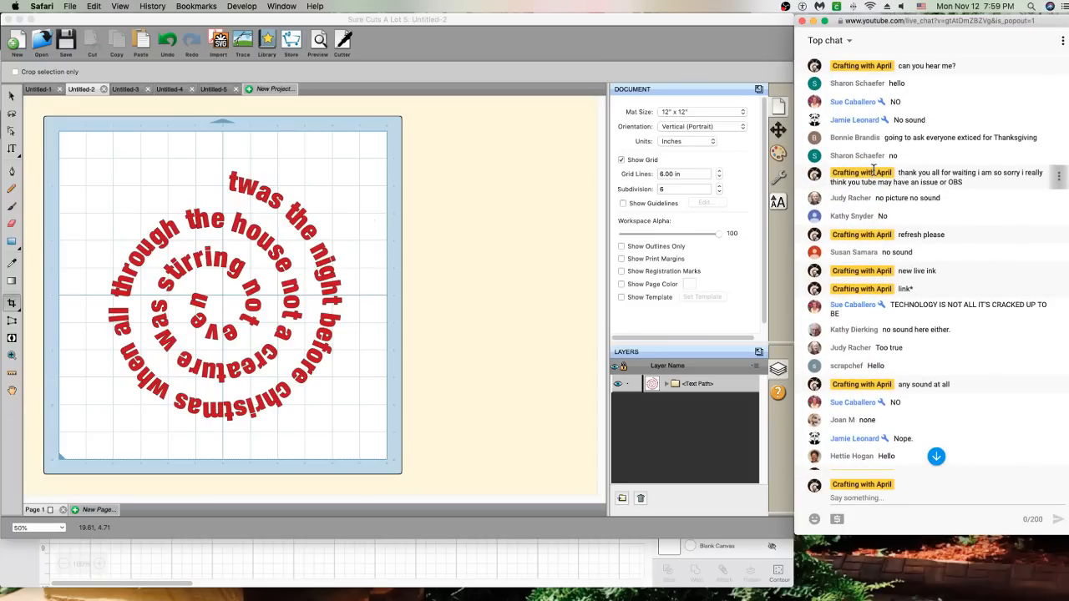
{"action": "scroll", "coordinate": [873, 171], "scroll_direction": "down", "scroll_amount": 12}
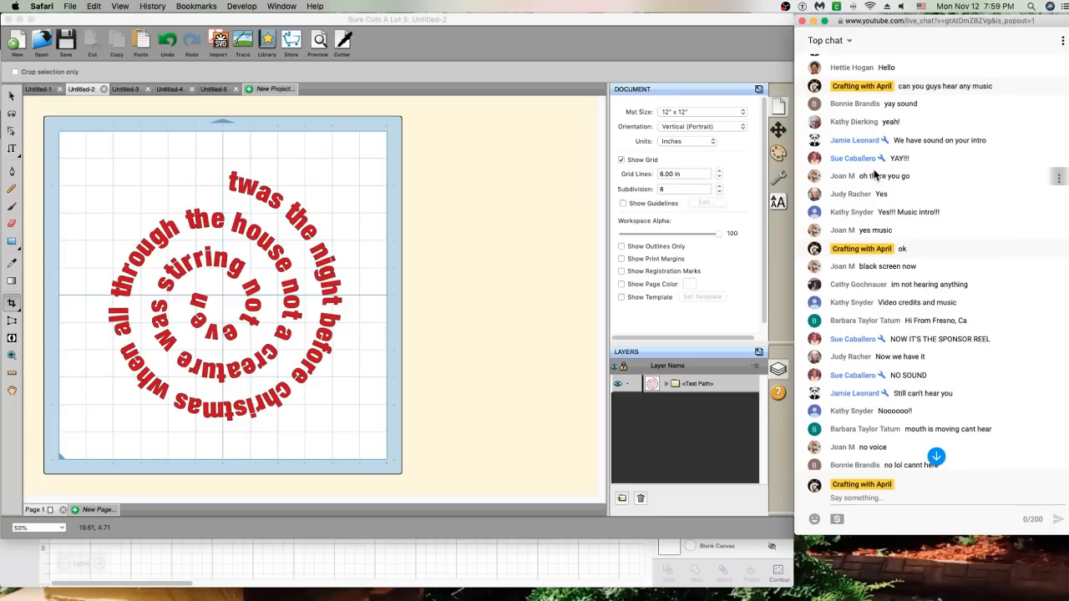
{"action": "scroll", "coordinate": [874, 173], "scroll_direction": "down", "scroll_amount": 1}
{"action": "scroll", "coordinate": [875, 174], "scroll_direction": "down", "scroll_amount": 1}
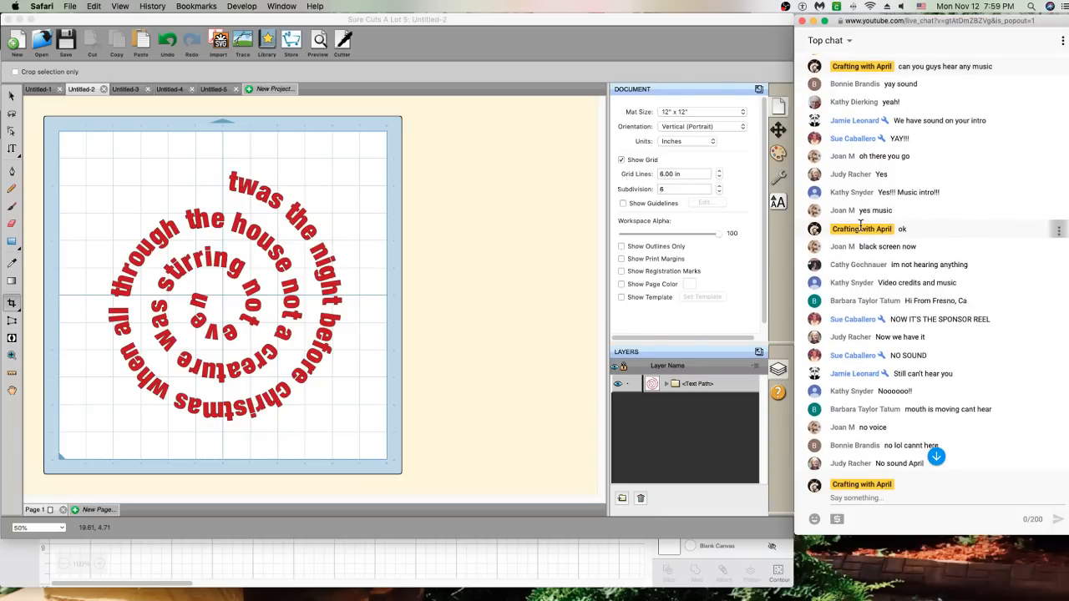
{"action": "scroll", "coordinate": [860, 225], "scroll_direction": "down", "scroll_amount": 15}
{"action": "scroll", "coordinate": [860, 225], "scroll_direction": "down", "scroll_amount": 15}
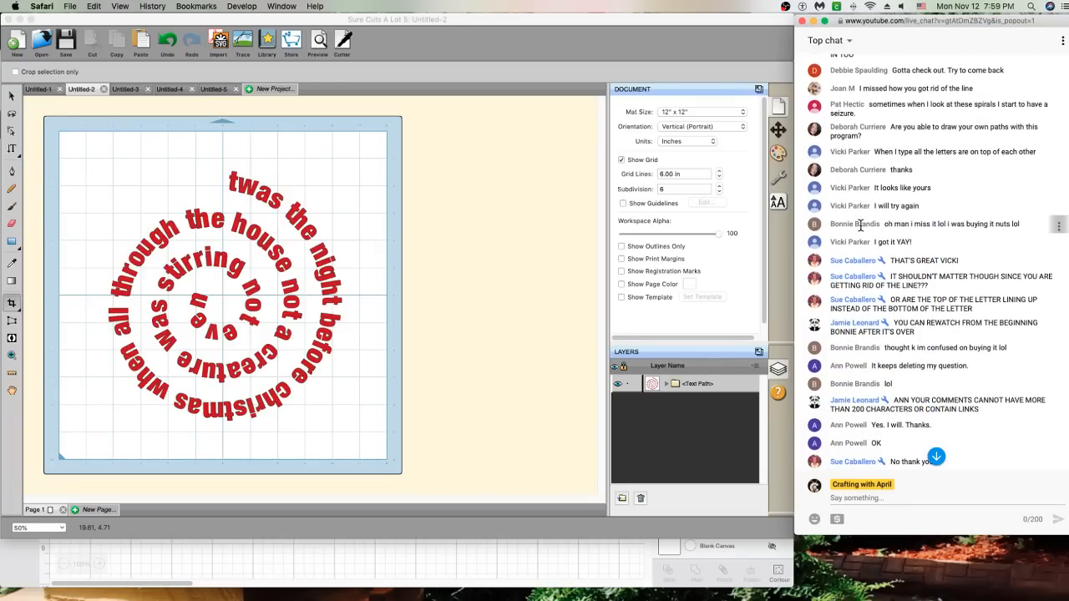
{"action": "scroll", "coordinate": [860, 225], "scroll_direction": "down", "scroll_amount": 5}
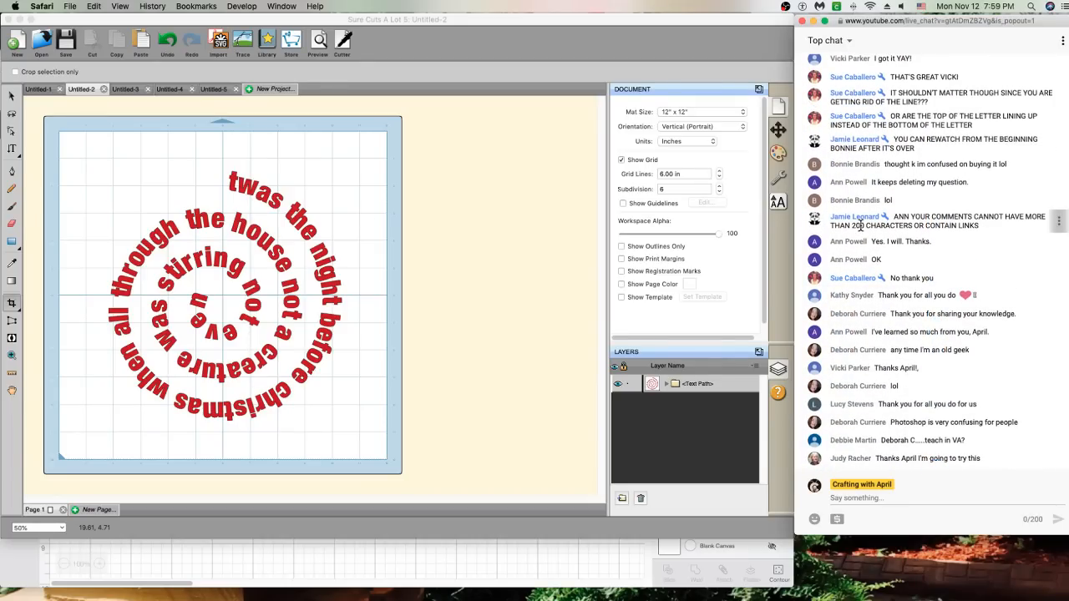
Post a 'winner winner chicken dinner' congratulations message to the giveaway winner in chat
{"action": "left_click", "coordinate": [873, 499]}
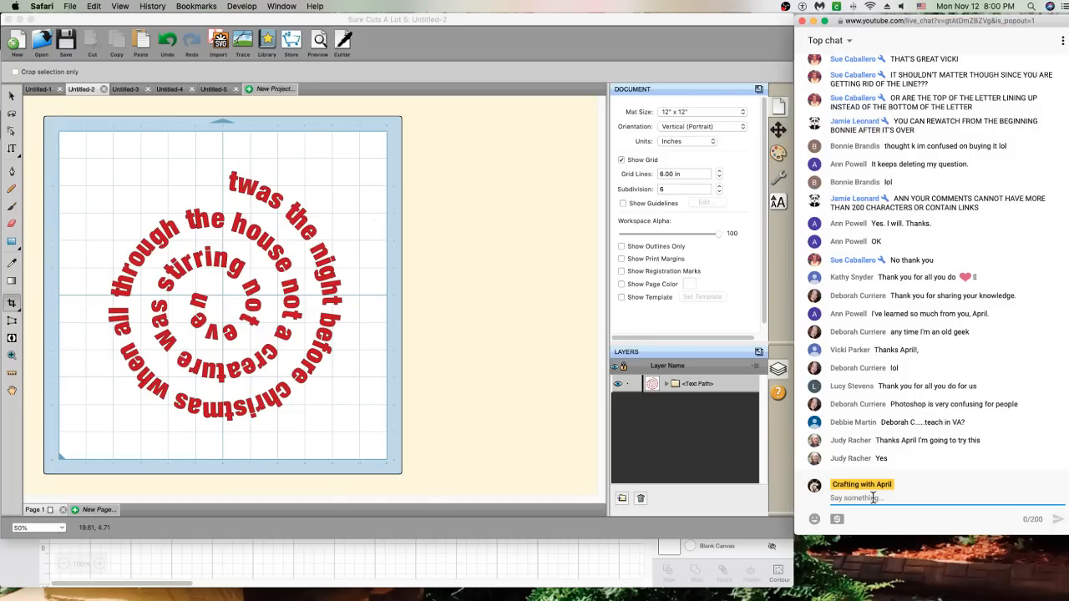
{"action": "type", "text": "CONGR"}
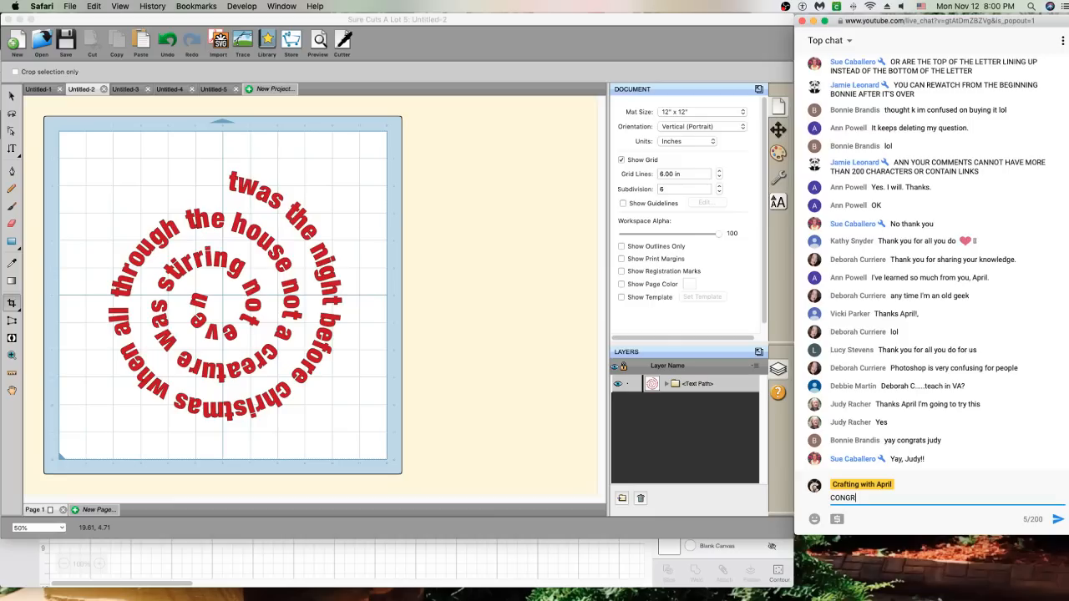
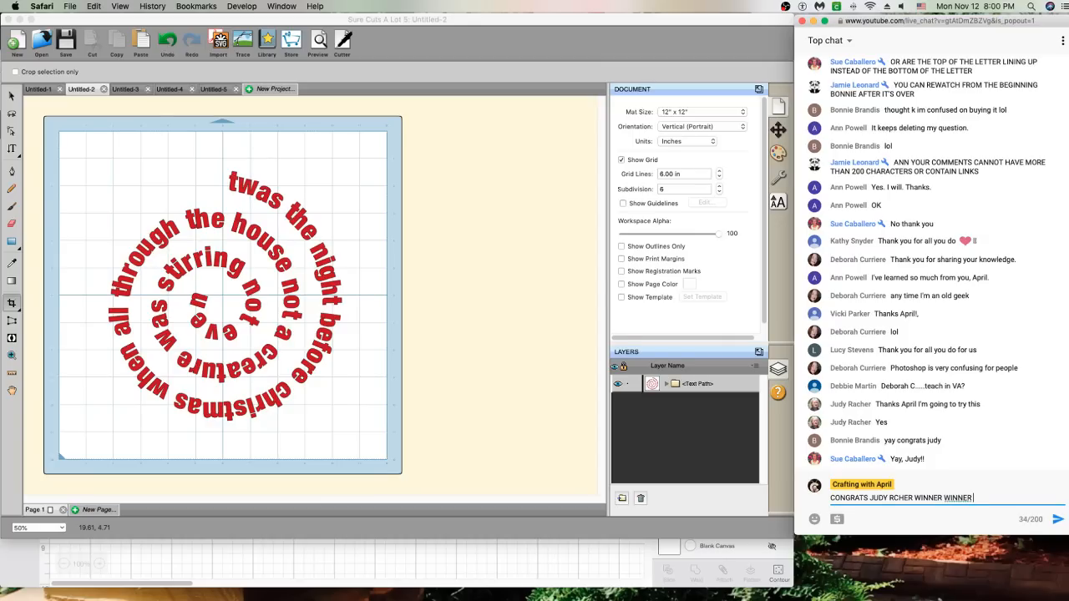
{"action": "type", "text": "CHICKEN DINNER"}
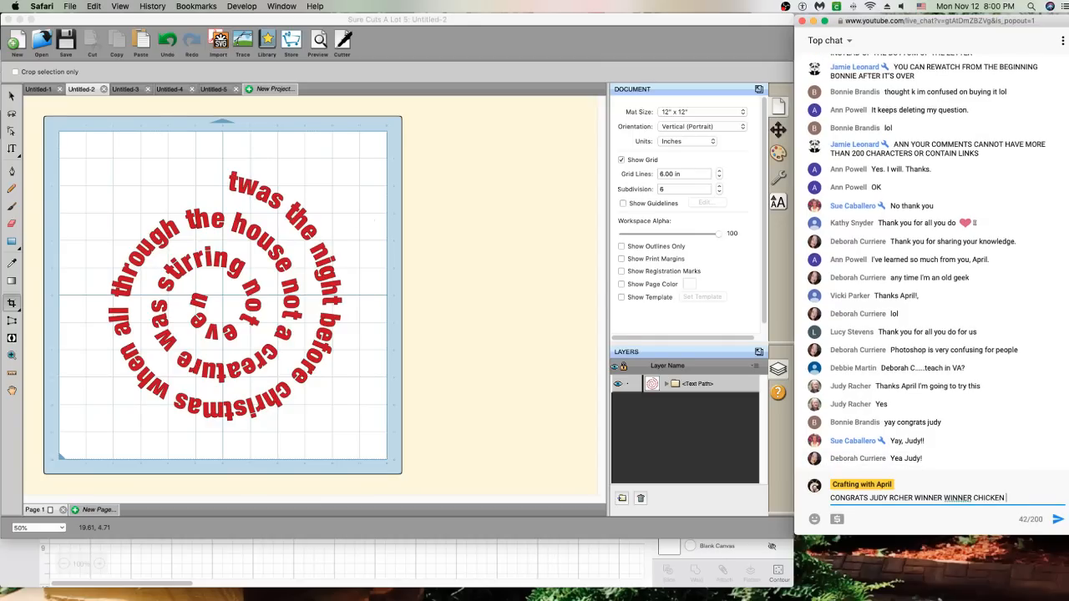
{"action": "key", "text": "Return"}
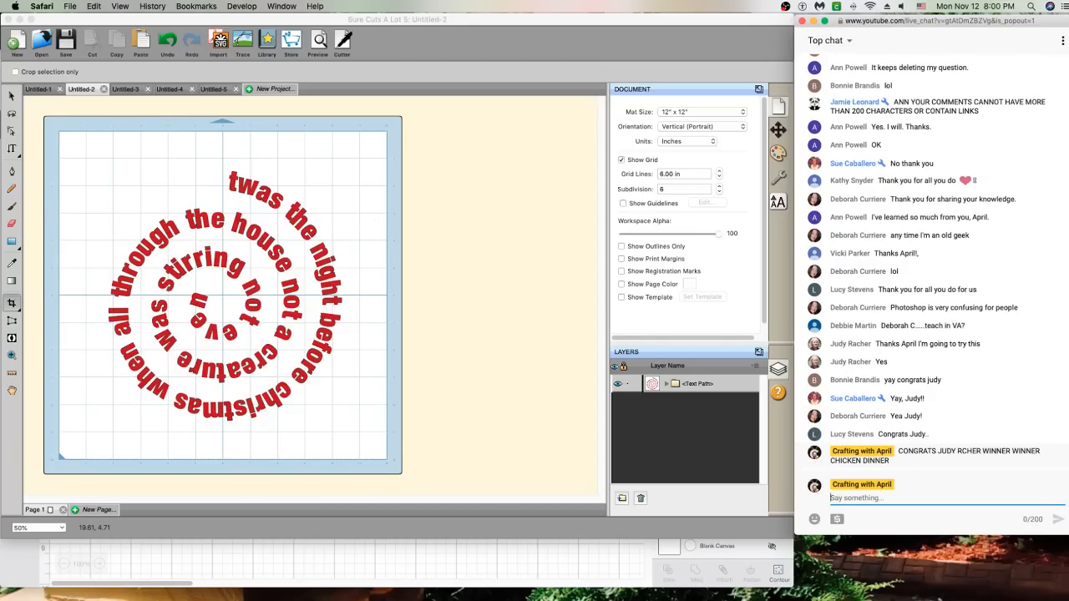